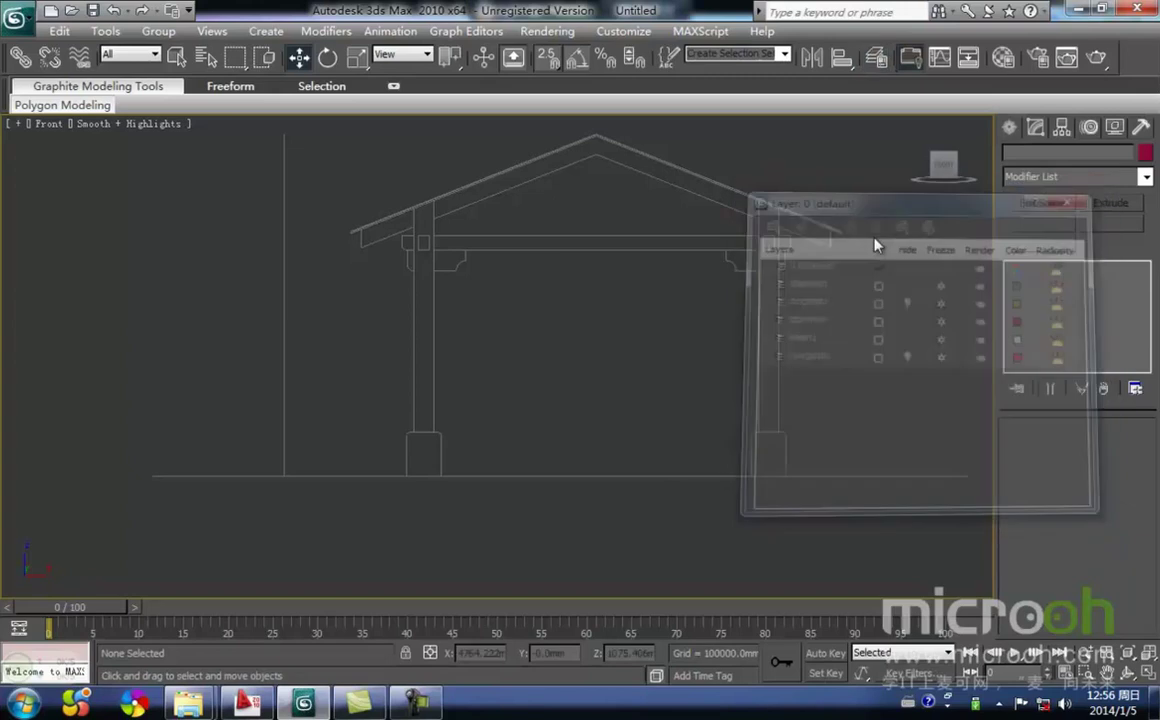
# Examine the left column and its round-cornered base in the front elevation.
pyautogui.moveTo(513, 419); pyautogui.dragTo(578, 438, button='middle')
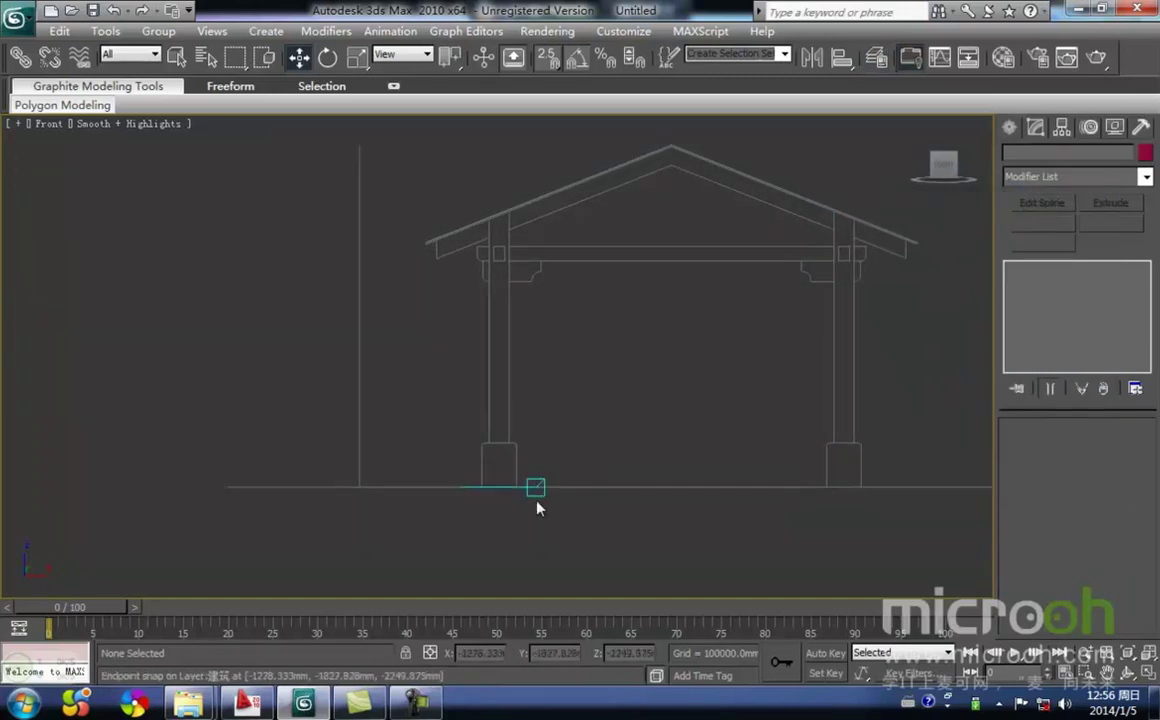
pyautogui.scroll(5, 511, 466)
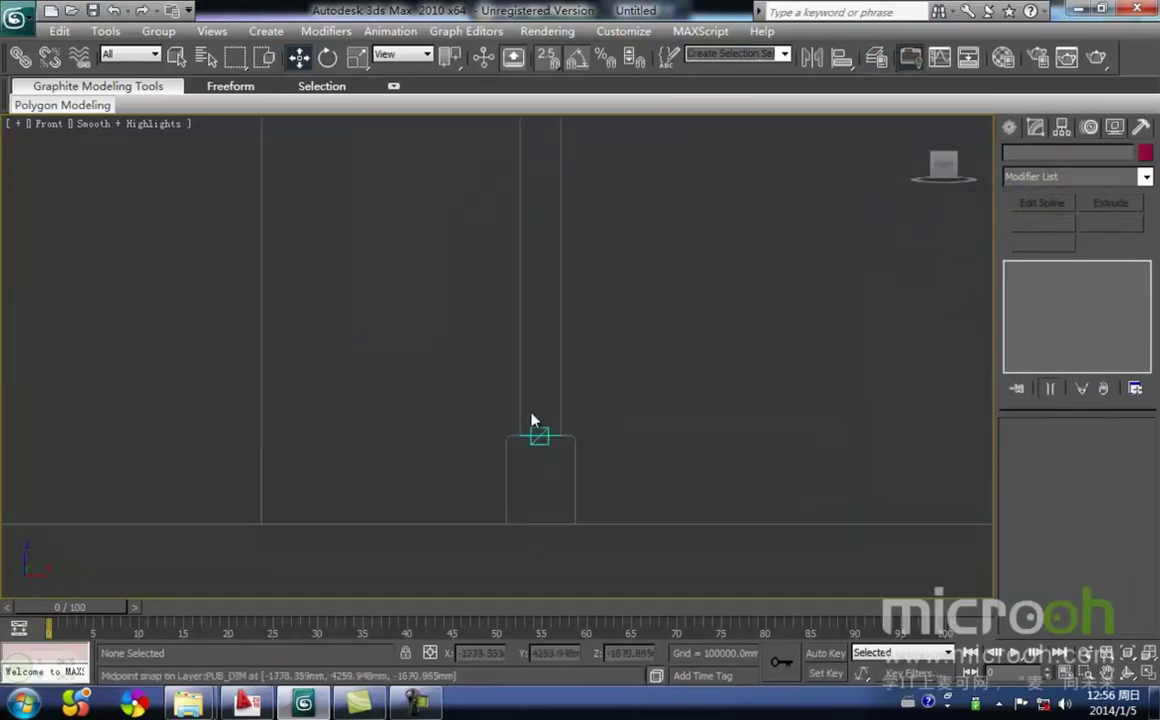
pyautogui.scroll(-4, 539, 444)
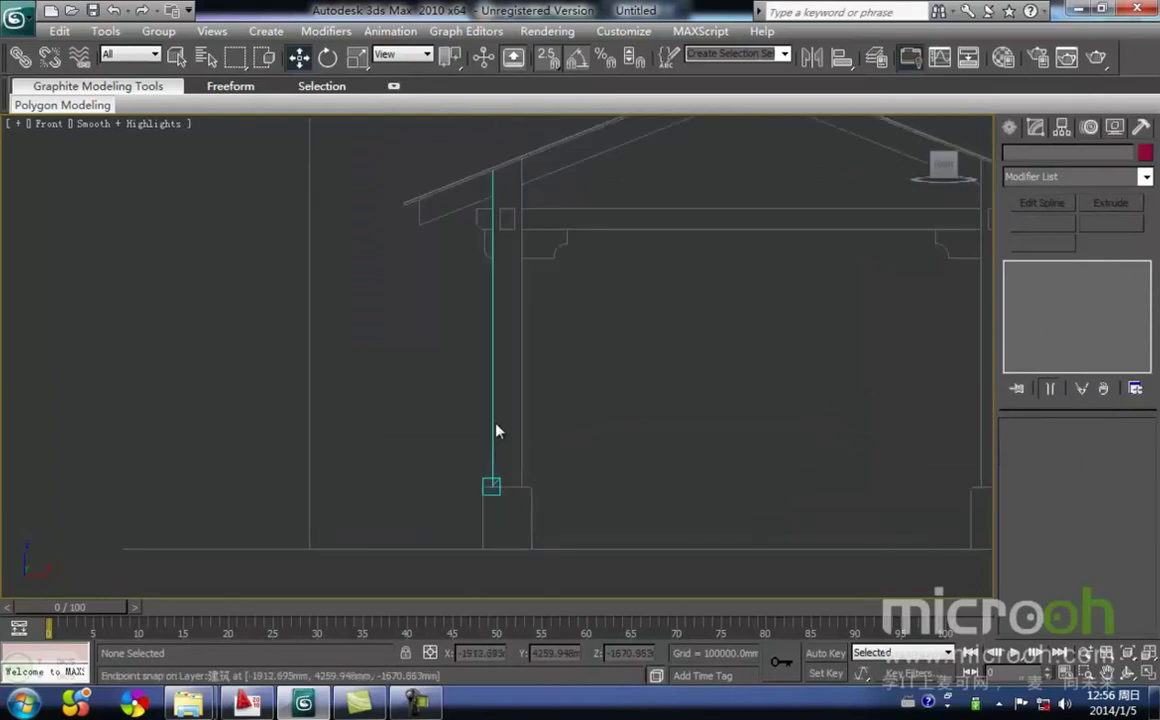
pyautogui.moveTo(541, 427); pyautogui.dragTo(550, 403, button='middle')
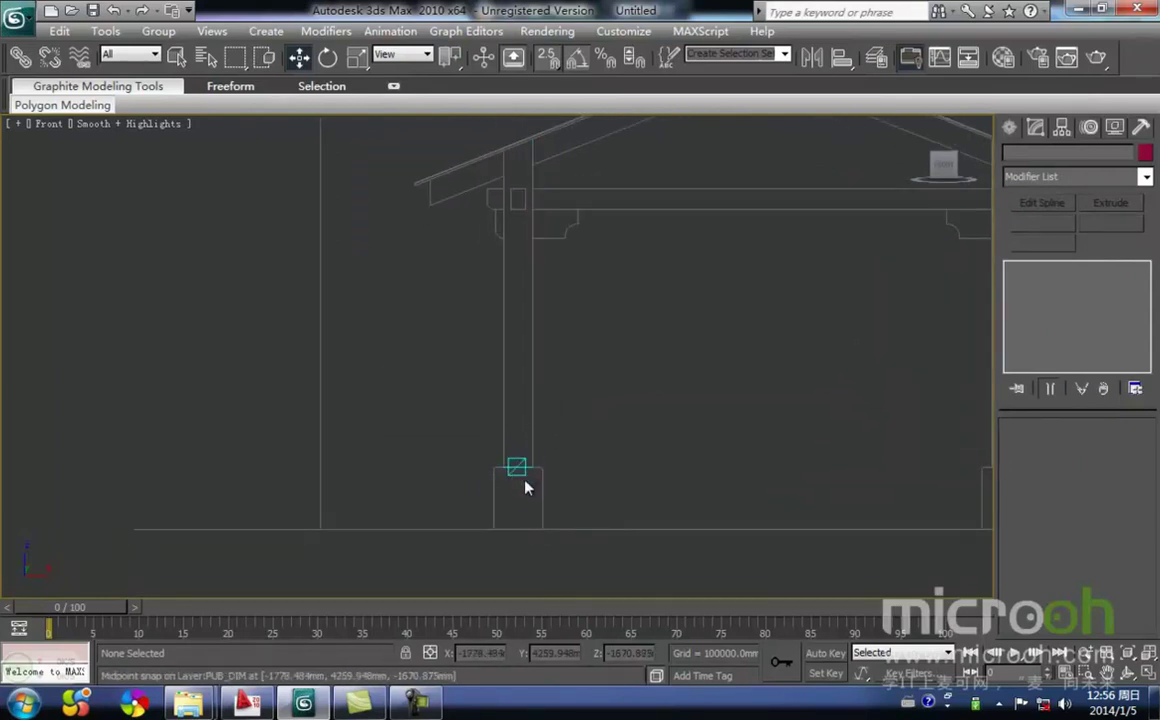
pyautogui.scroll(5, 528, 505)
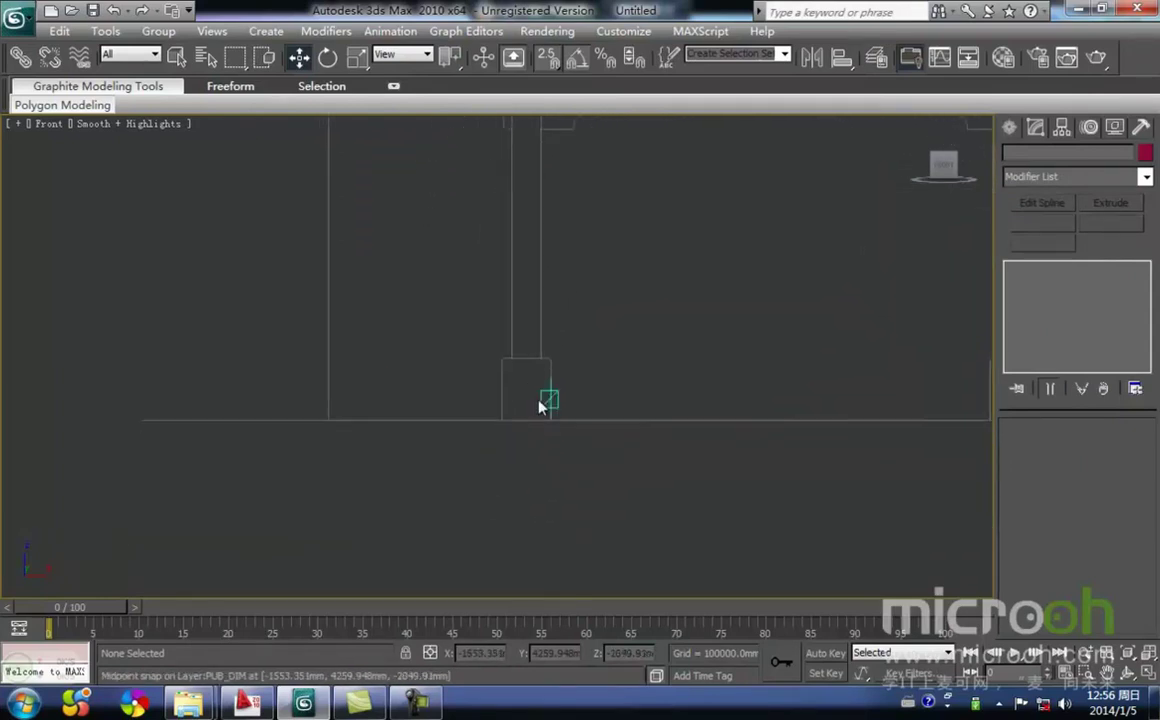
pyautogui.moveTo(565, 465); pyautogui.dragTo(406, 326, button='middle')
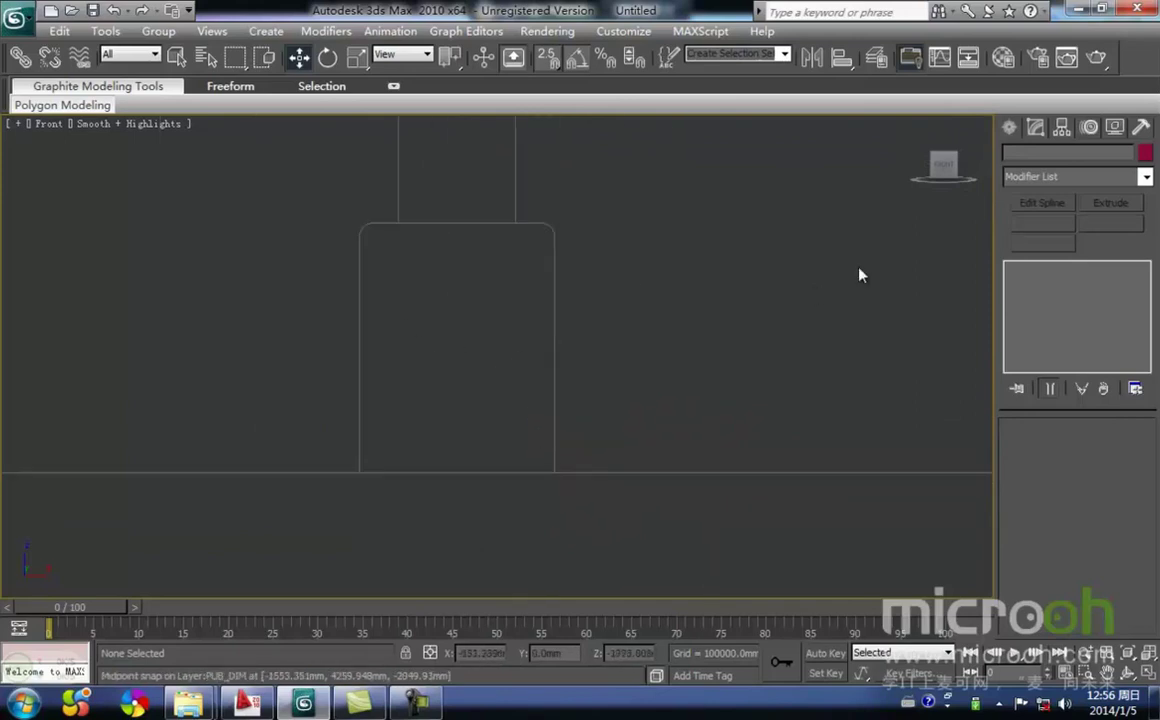
pyautogui.moveTo(425, 234); pyautogui.dragTo(449, 246, button='middle')
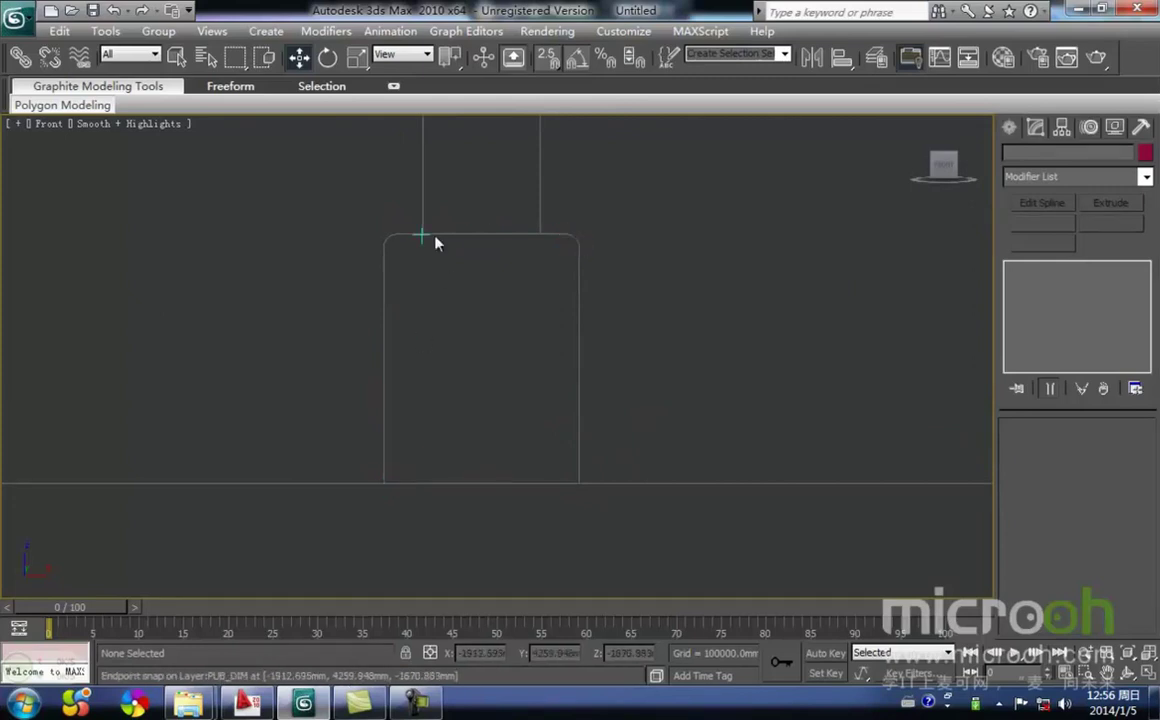
pyautogui.moveTo(419, 269); pyautogui.dragTo(516, 293, button='middle')
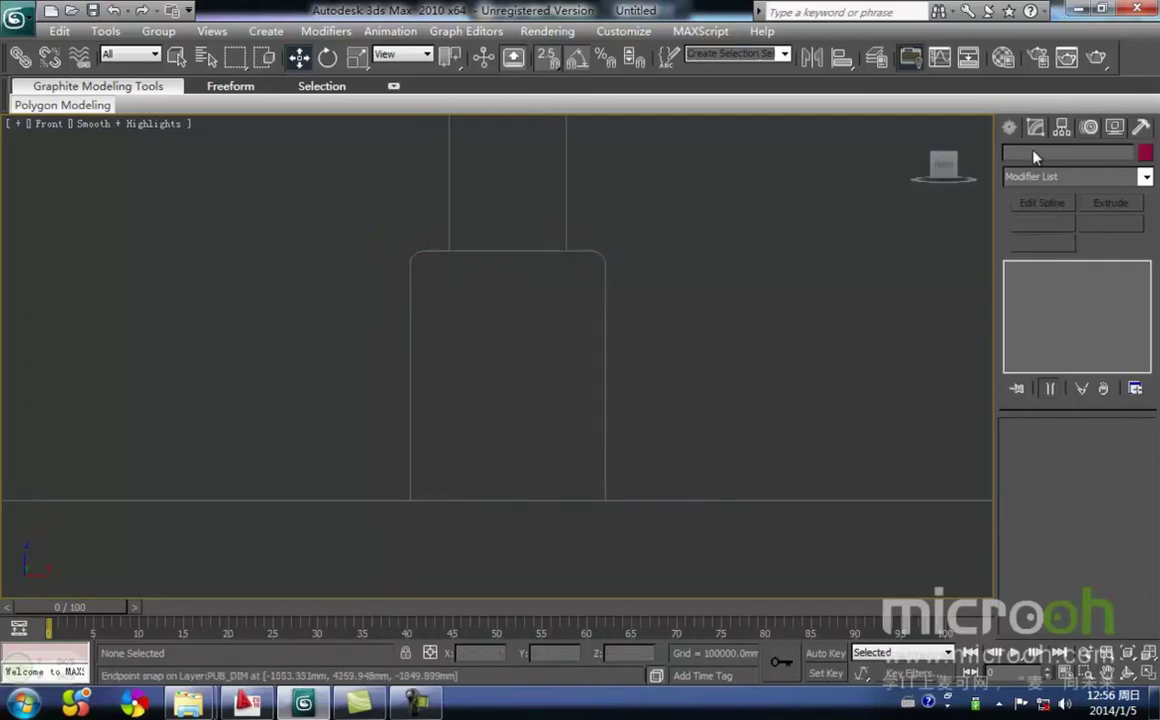
# Trace the left half of the column base with a snapped Line, from the arc's top end via the centre axis to its lower end.
pyautogui.click(1010, 128)
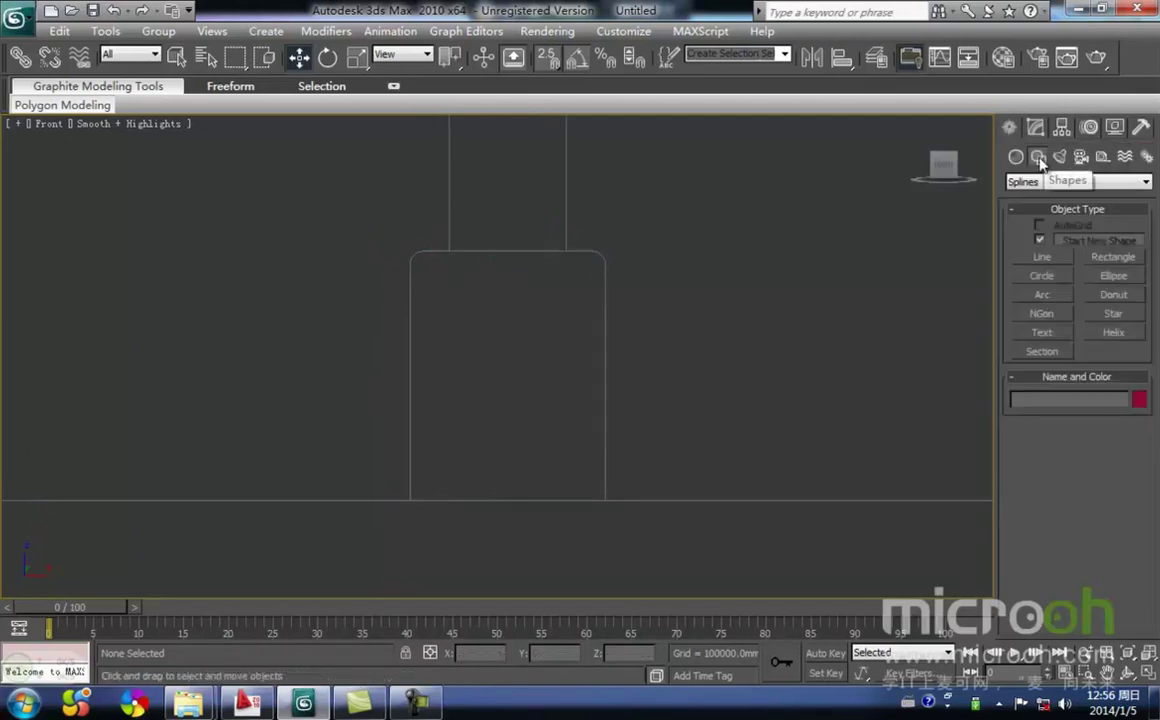
pyautogui.click(1042, 257)
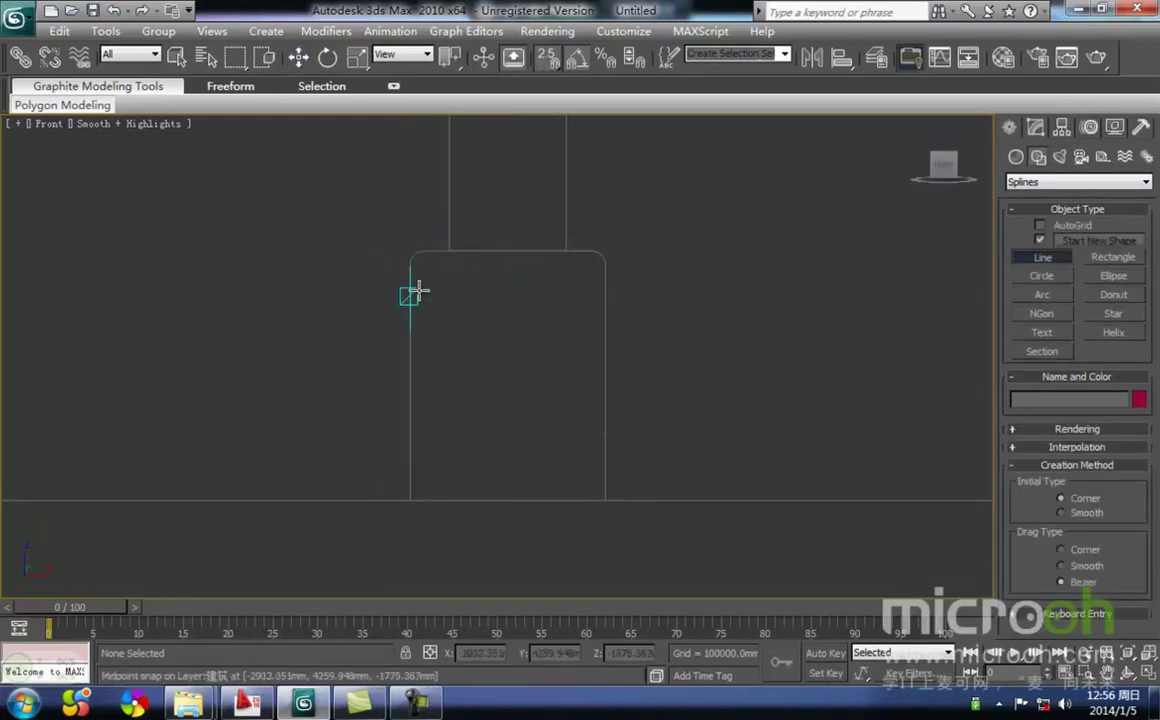
pyautogui.scroll(2, 451, 237)
pyautogui.moveTo(440, 268); pyautogui.dragTo(470, 220, button='middle')
pyautogui.click(414, 213)
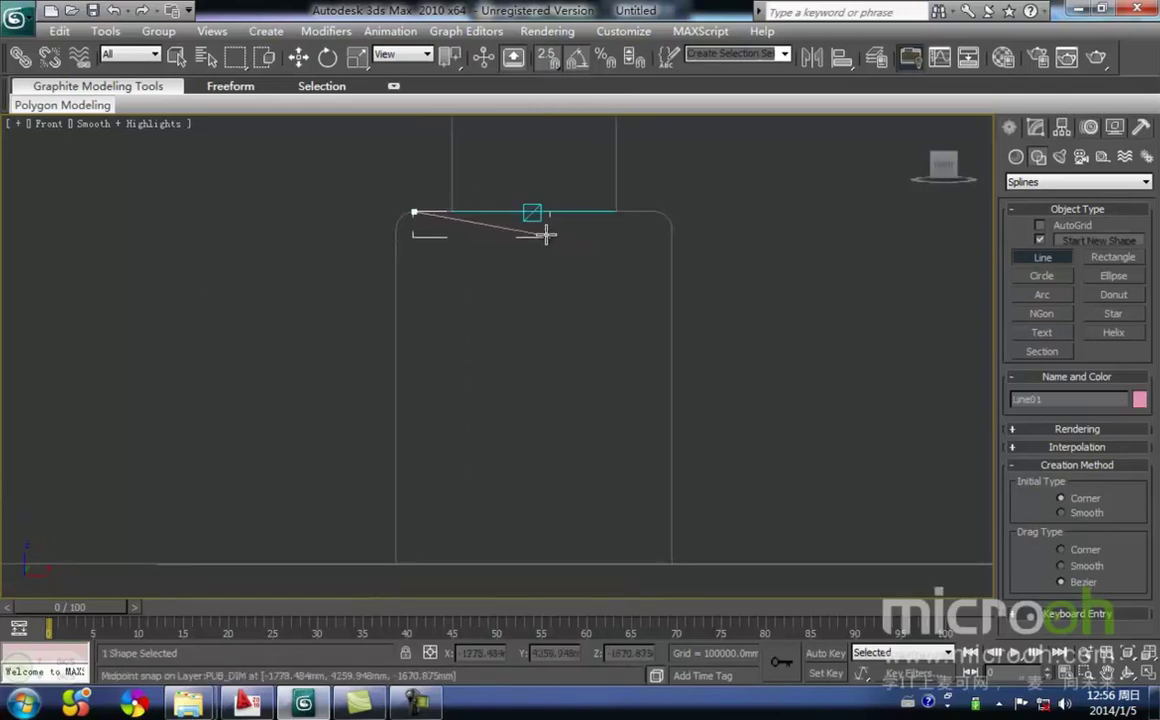
pyautogui.click(534, 213)
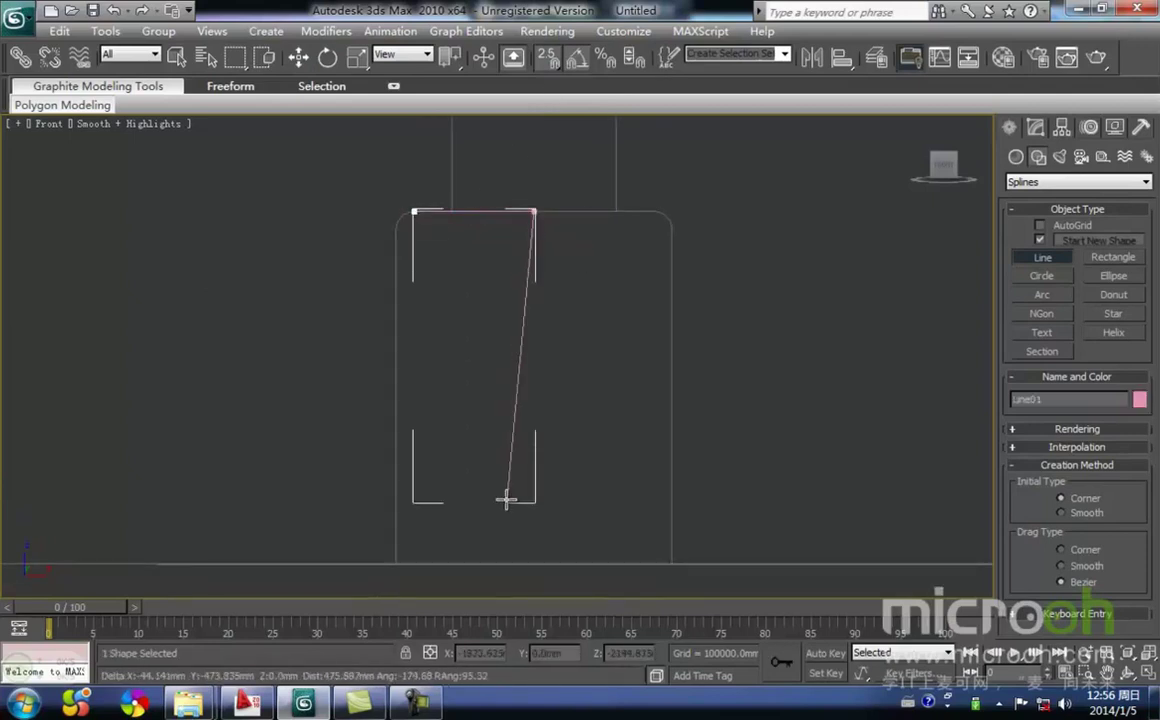
pyautogui.click(534, 564)
pyautogui.click(392, 565)
pyautogui.click(397, 212)
pyautogui.rightClick(462, 357)
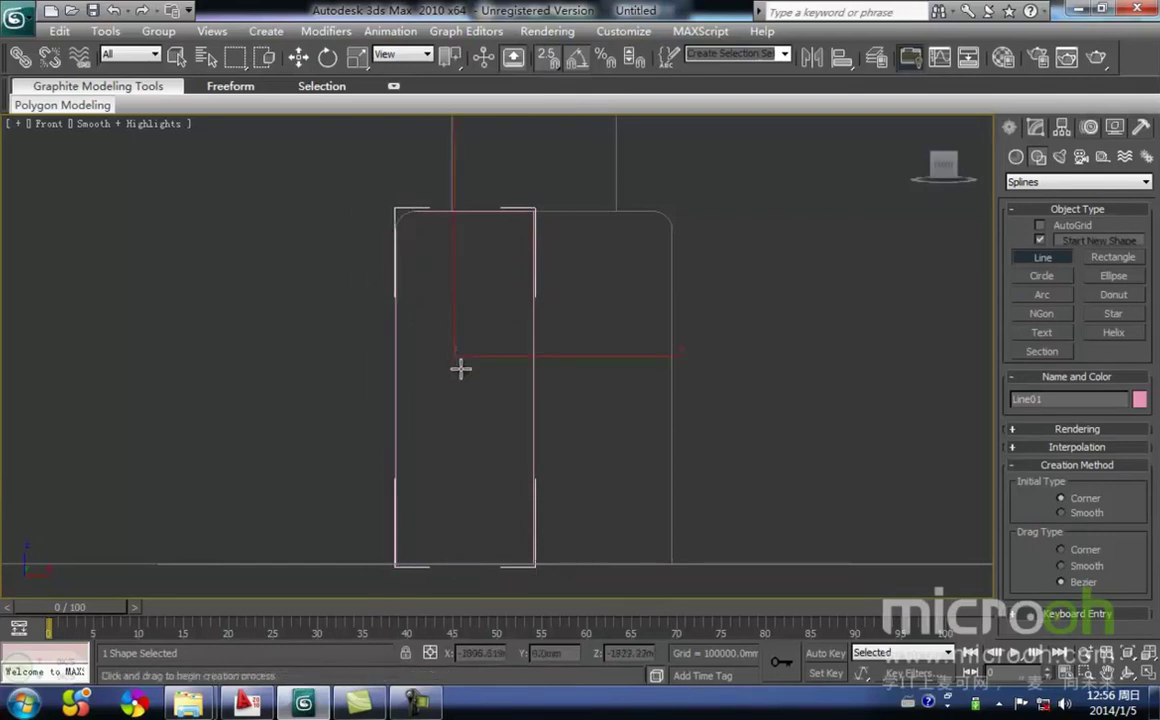
pyautogui.rightClick(462, 358)
# Draw a snapped arc of about 30 mm radius over the rounded upper-left corner of the column base.
pyautogui.click(480, 420)
pyautogui.moveTo(603, 377); pyautogui.dragTo(619, 453, button='middle')
pyautogui.scroll(3, 496, 344)
pyautogui.moveTo(495, 342); pyautogui.dragTo(516, 312, button='middle')
pyautogui.click(623, 362)
pyautogui.moveTo(407, 265); pyautogui.dragTo(515, 310, button='middle')
pyautogui.scroll(3, 515, 310)
pyautogui.moveTo(467, 267); pyautogui.dragTo(508, 350, button='middle')
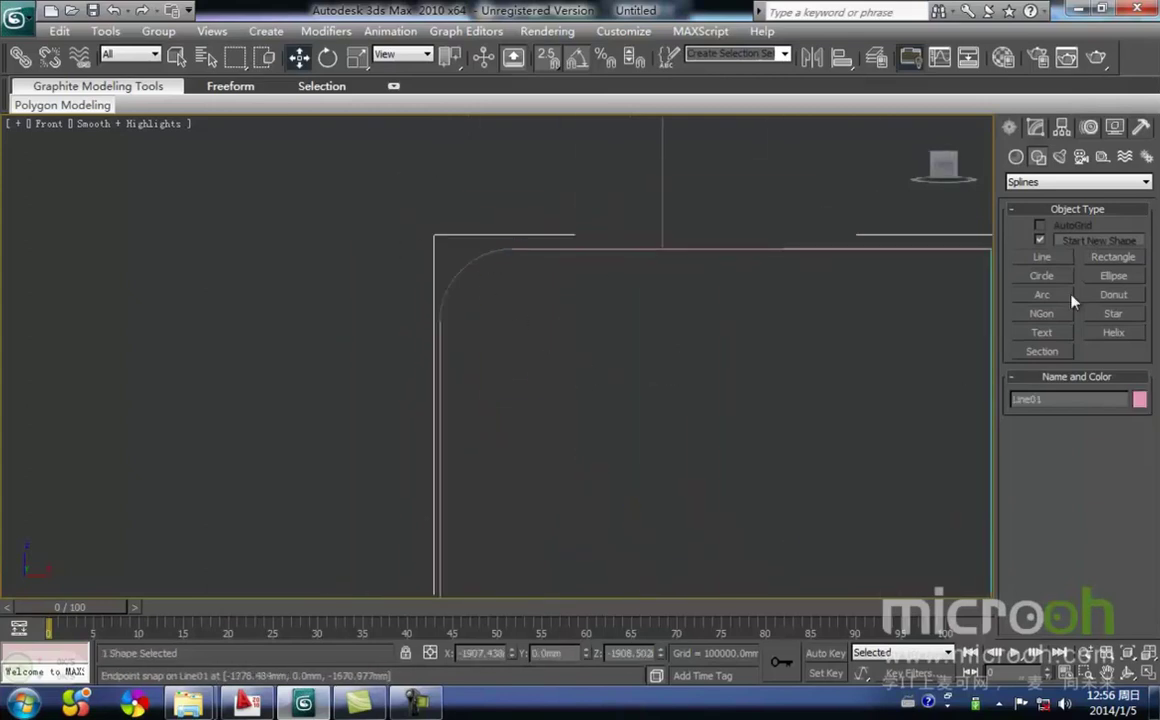
pyautogui.click(1043, 295)
pyautogui.moveTo(629, 318); pyautogui.dragTo(598, 339, button='middle')
pyautogui.moveTo(420, 352); pyautogui.dragTo(487, 281)
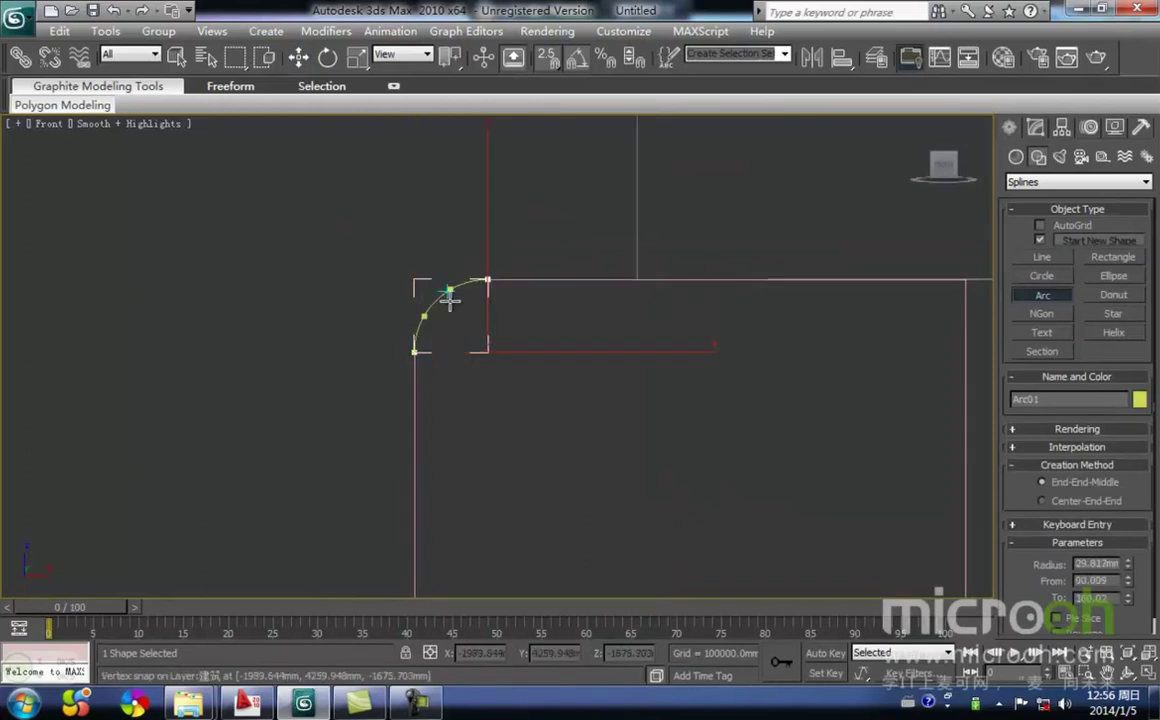
pyautogui.click(450, 300)
pyautogui.rightClick(600, 311)
pyautogui.click(625, 323)
# Attach the corner arc to the traced half outline of the column base.
pyautogui.moveTo(555, 350); pyautogui.dragTo(520, 395, button='middle')
pyautogui.moveTo(592, 288); pyautogui.dragTo(571, 251)
pyautogui.click(466, 371)
pyautogui.click(415, 337)
pyautogui.click(501, 412)
pyautogui.moveTo(502, 420)
pyautogui.mouseDown(button='middle')
pyautogui.moveTo(430, 383)
pyautogui.moveTo(480, 392)
pyautogui.moveTo(505, 366)
pyautogui.moveTo(505, 399)
pyautogui.mouseUp(button='middle')
pyautogui.moveTo(614, 398); pyautogui.dragTo(529, 262)
pyautogui.moveTo(571, 357); pyautogui.dragTo(570, 338, button='middle')
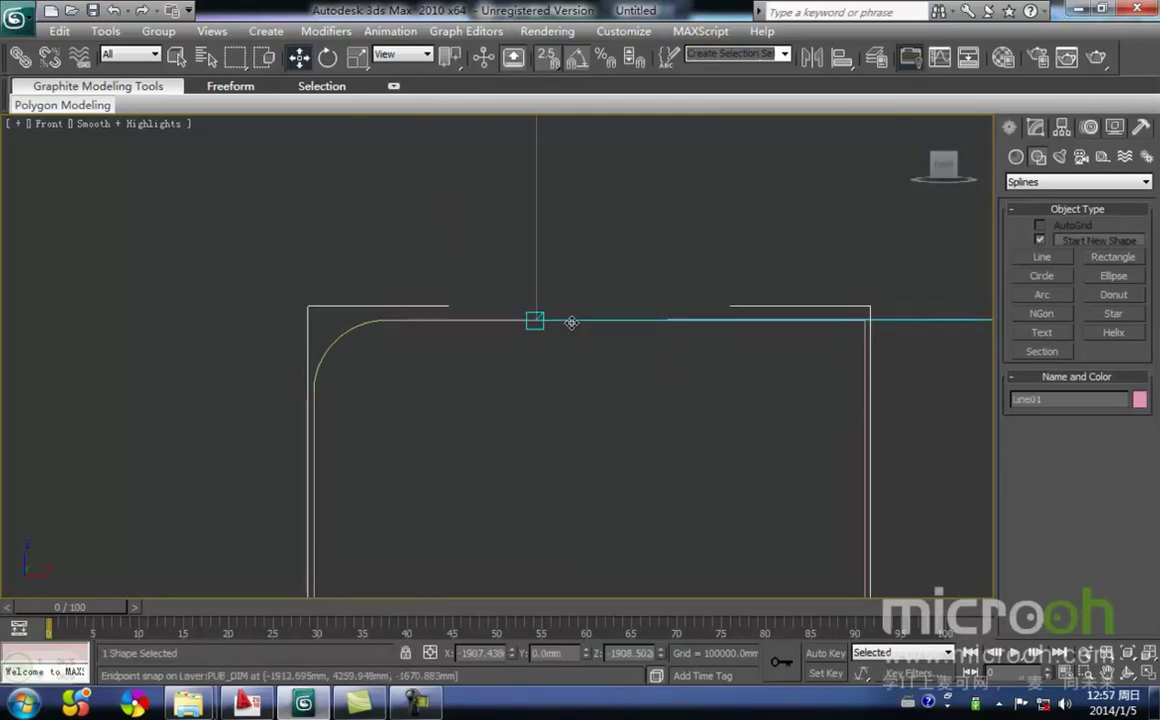
pyautogui.rightClick(573, 330)
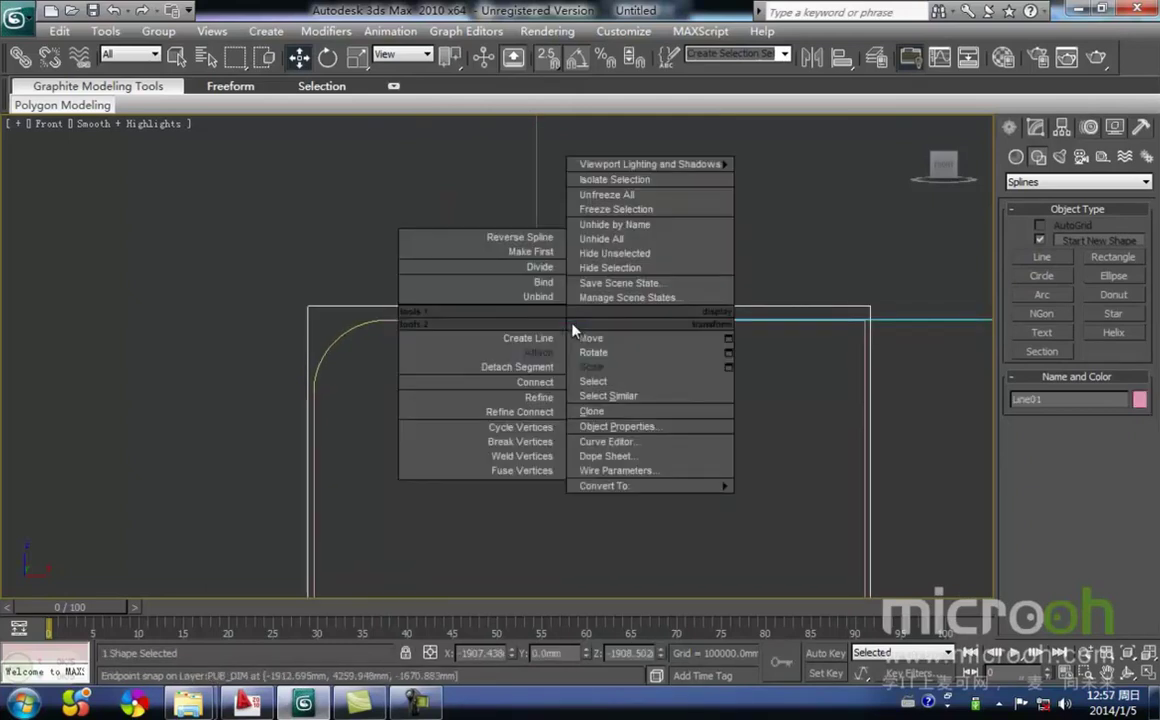
pyautogui.click(535, 360)
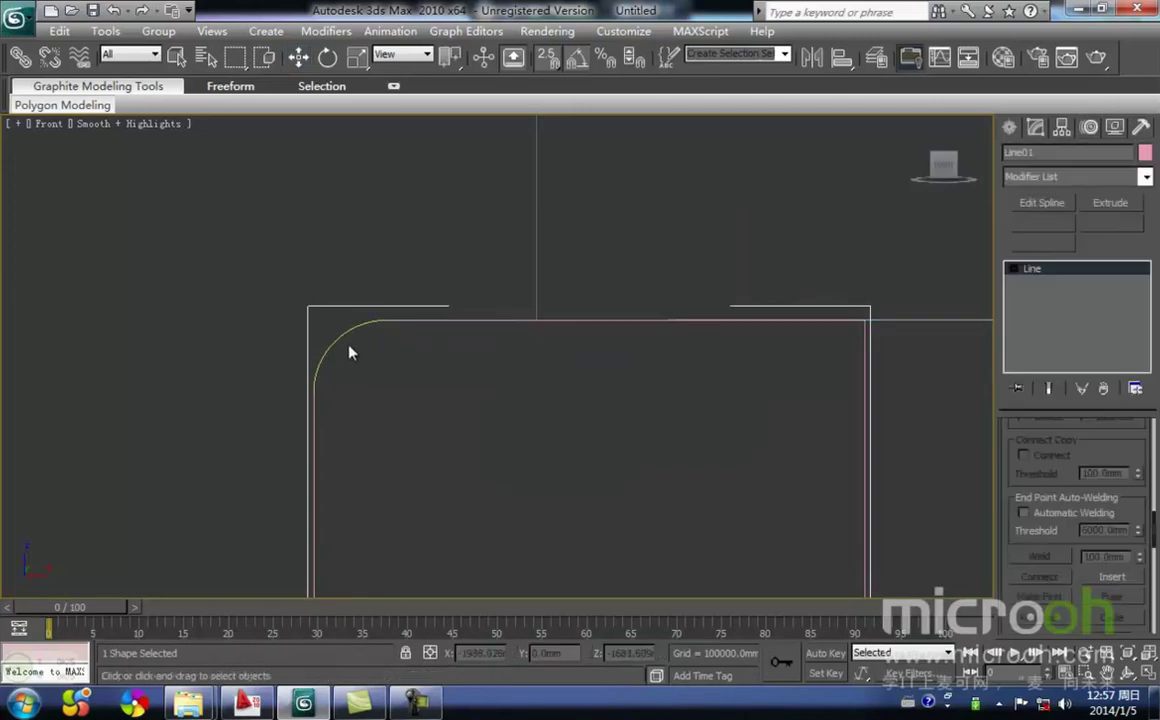
# Switch the combined outline to vertex editing around its rounded upper-left corner.
pyautogui.moveTo(460, 364); pyautogui.dragTo(540, 298, button='middle')
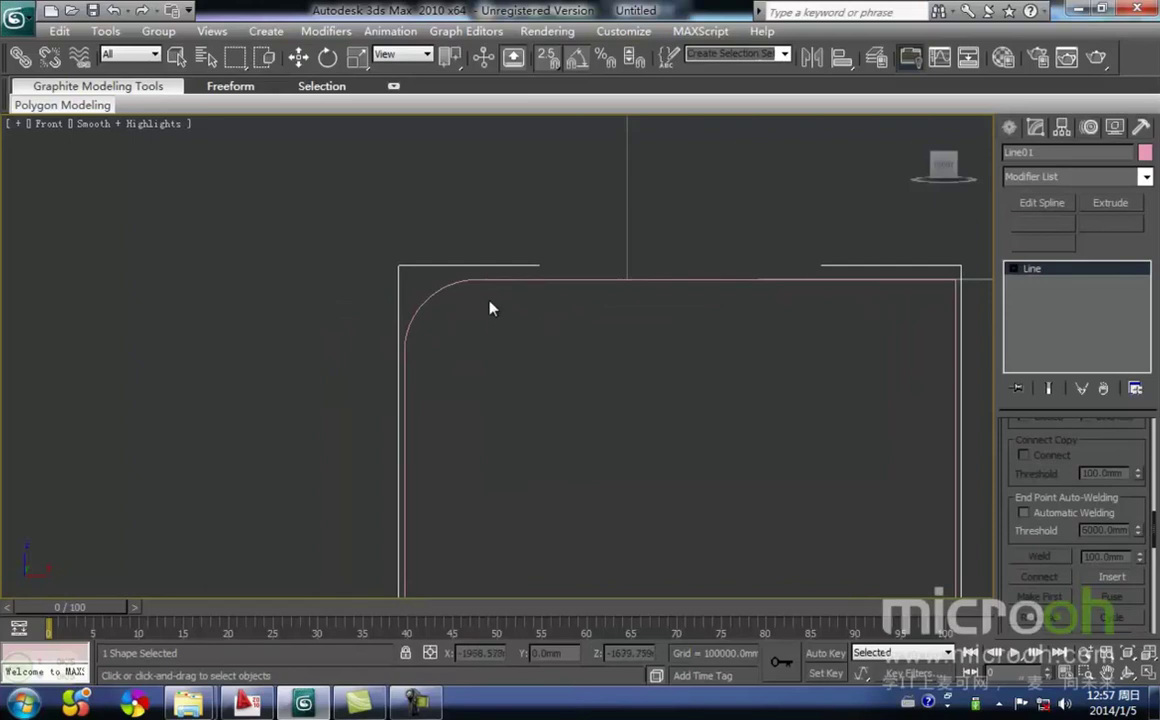
pyautogui.scroll(4, 492, 311)
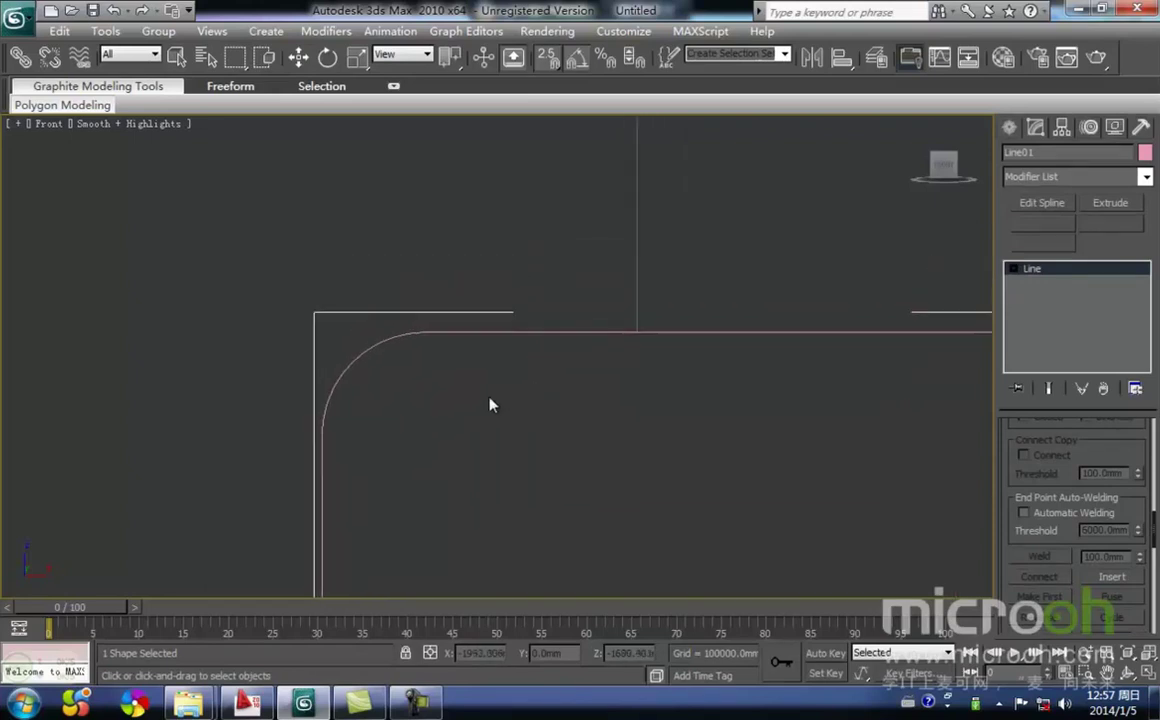
pyautogui.scroll(-6, 407, 360)
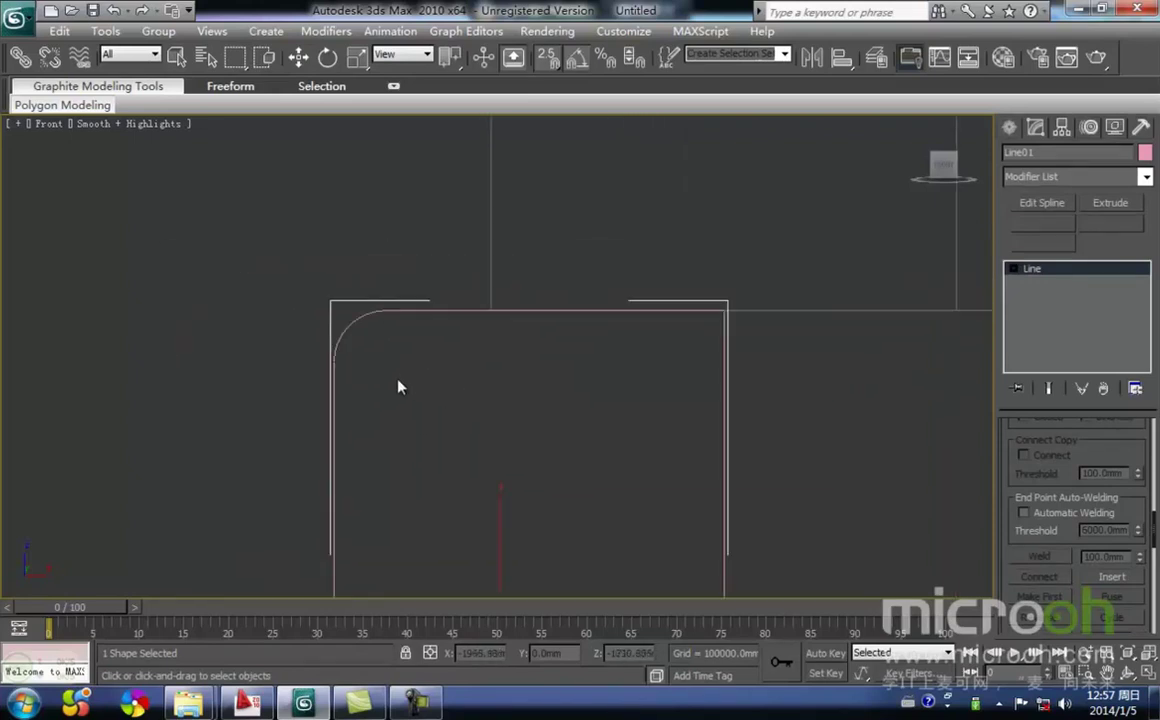
pyautogui.scroll(8, 480, 318)
pyautogui.moveTo(422, 311); pyautogui.dragTo(510, 367, button='middle')
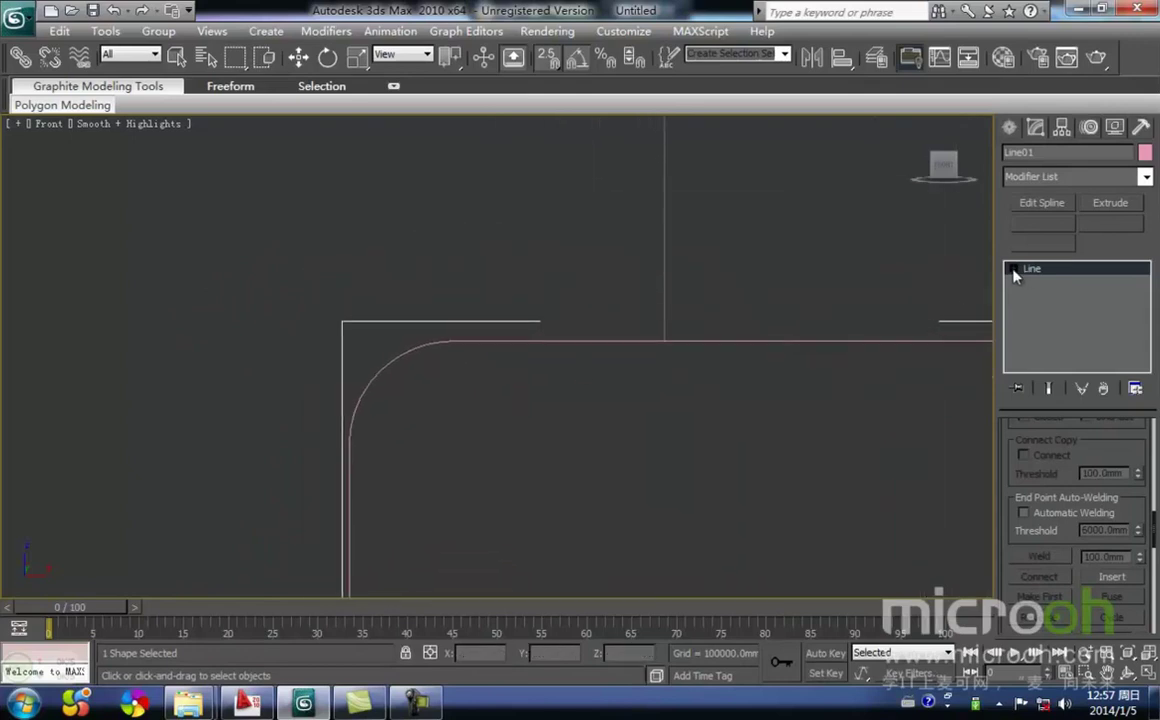
pyautogui.click(1046, 283)
pyautogui.scroll(2, 550, 395)
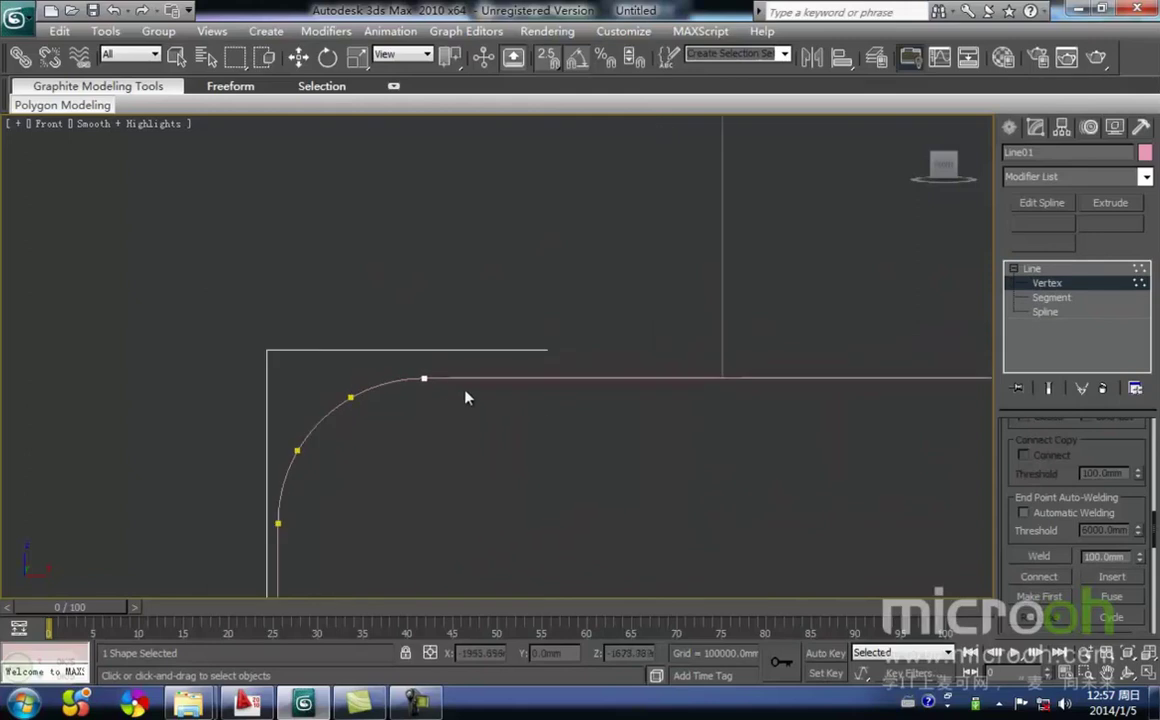
pyautogui.scroll(3, 430, 386)
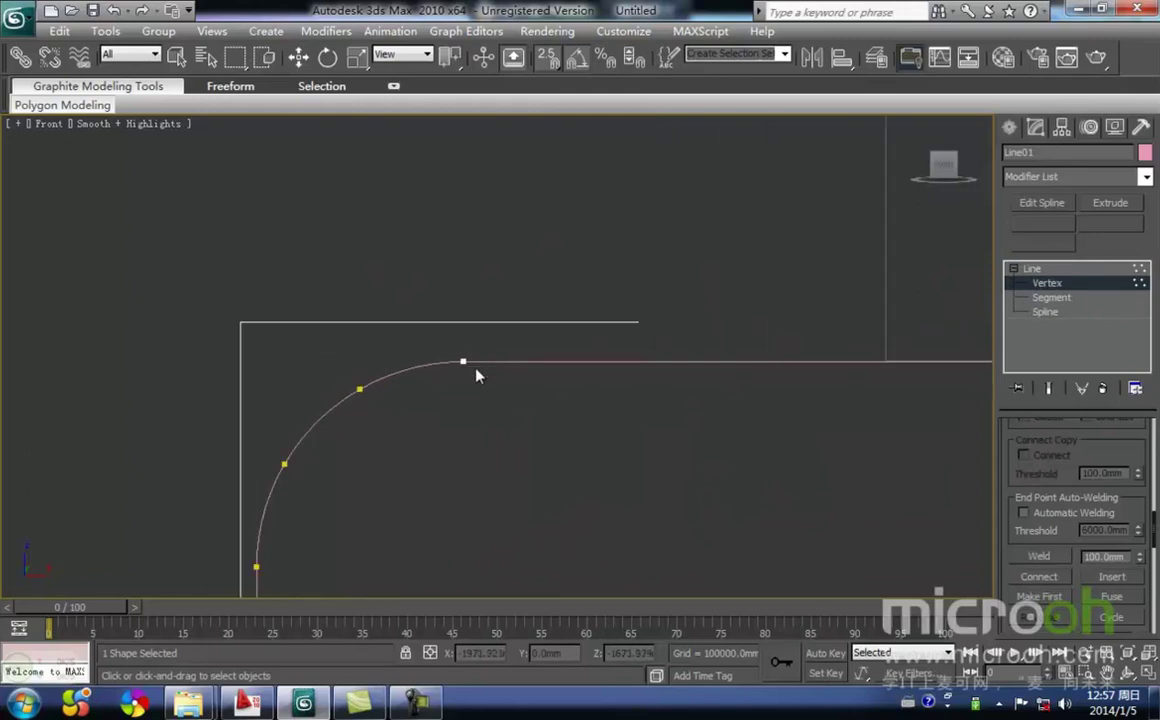
# Test the joint at the arc's top end by pulling its vertex away, and undo the move.
pyautogui.press('w')
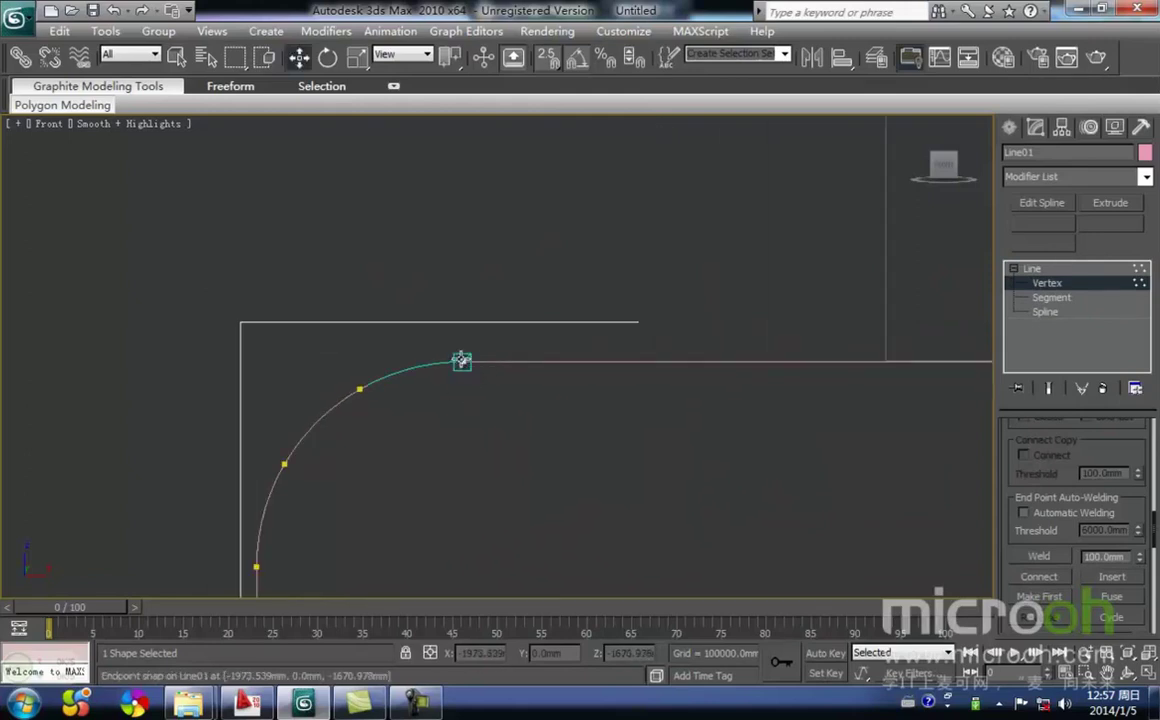
pyautogui.click(462, 361)
pyautogui.moveTo(527, 308); pyautogui.dragTo(514, 183)
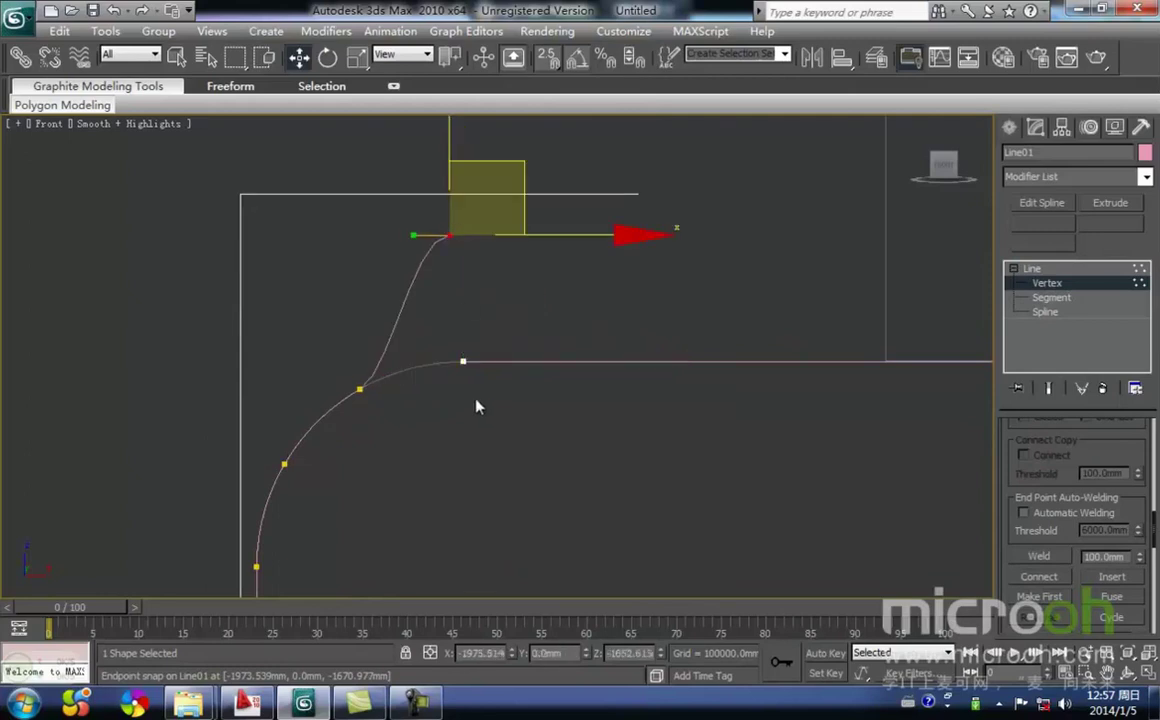
pyautogui.click(488, 408)
pyautogui.hotkey('ctrl', 'z')
pyautogui.hotkey('ctrl', 'z')
# Test the joint at the arc's lower end by moving its vertex, and undo the move.
pyautogui.moveTo(417, 446); pyautogui.dragTo(511, 307, button='middle')
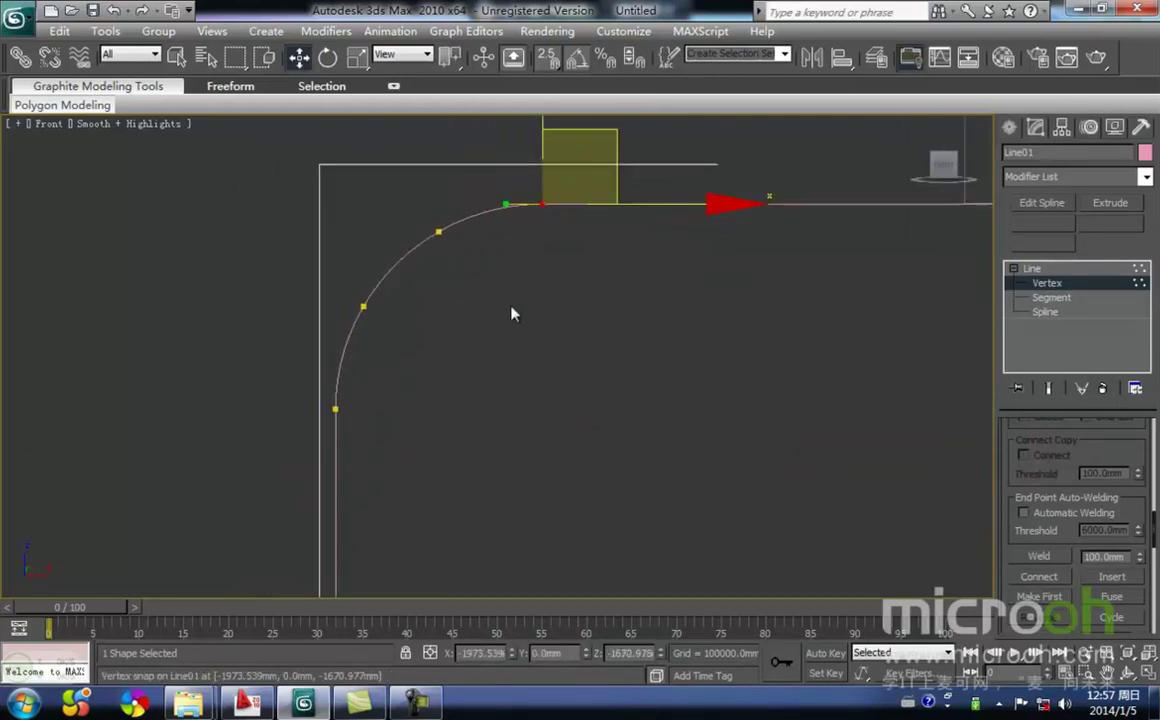
pyautogui.click(336, 408)
pyautogui.moveTo(416, 411); pyautogui.dragTo(342, 412)
pyautogui.hotkey('ctrl', 'z')
# Weld the coincident vertices where the arc meets the outline's top edge, using the 100 mm threshold.
pyautogui.click(483, 362)
pyautogui.moveTo(554, 290); pyautogui.dragTo(494, 403, button='middle')
pyautogui.moveTo(465, 288); pyautogui.dragTo(465, 290)
pyautogui.scroll(-4, 526, 375)
pyautogui.moveTo(490, 348); pyautogui.dragTo(480, 335, button='middle')
pyautogui.moveTo(1150, 530); pyautogui.dragTo(1152, 575)
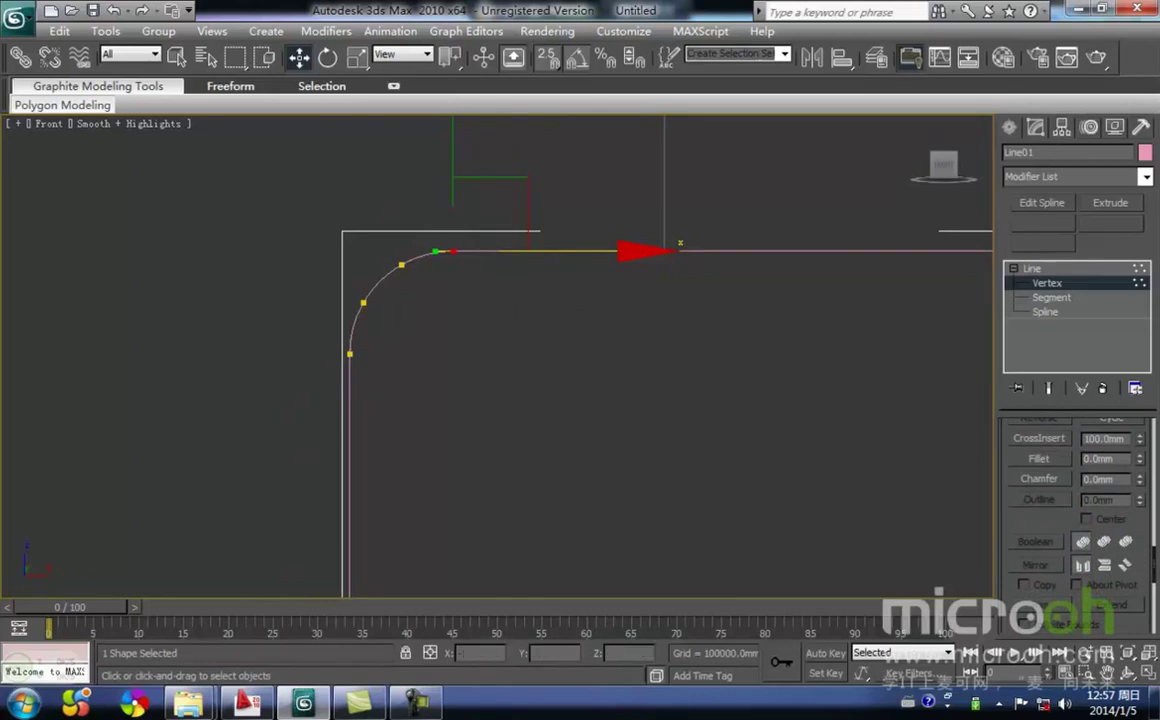
pyautogui.moveTo(1155, 573)
pyautogui.mouseDown()
pyautogui.moveTo(1155, 594)
pyautogui.moveTo(1158, 554)
pyautogui.mouseUp()
pyautogui.scroll(3, 1155, 540)
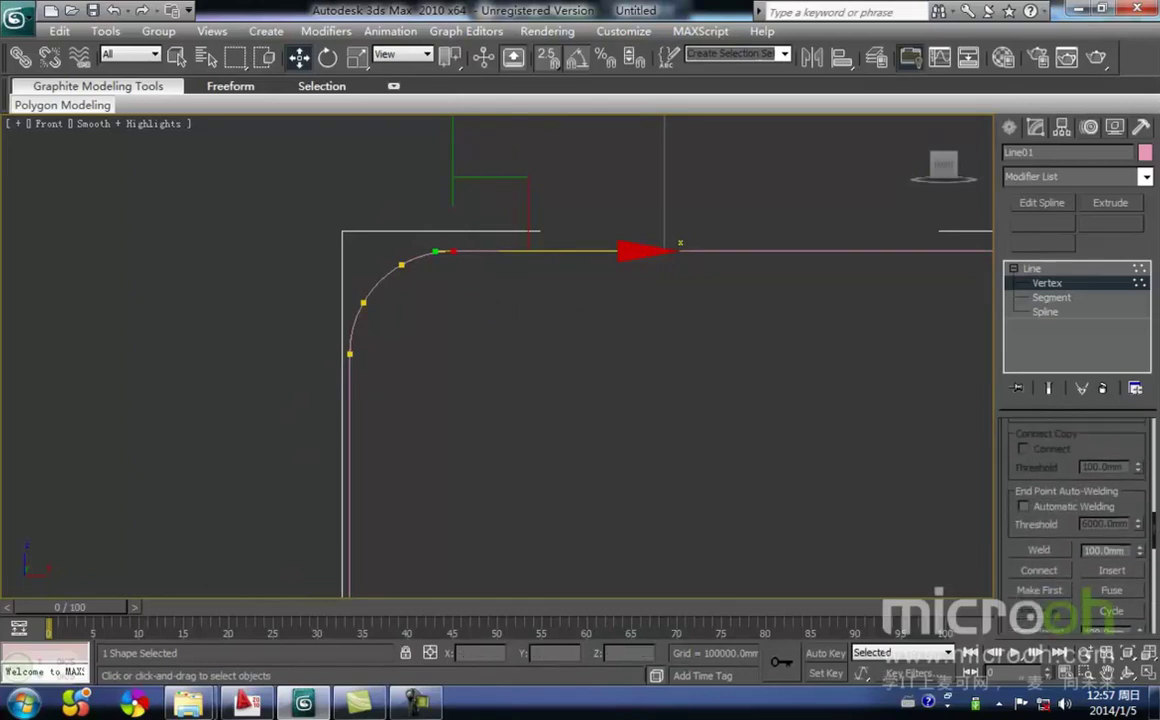
pyautogui.click(1043, 548)
pyautogui.click(538, 373)
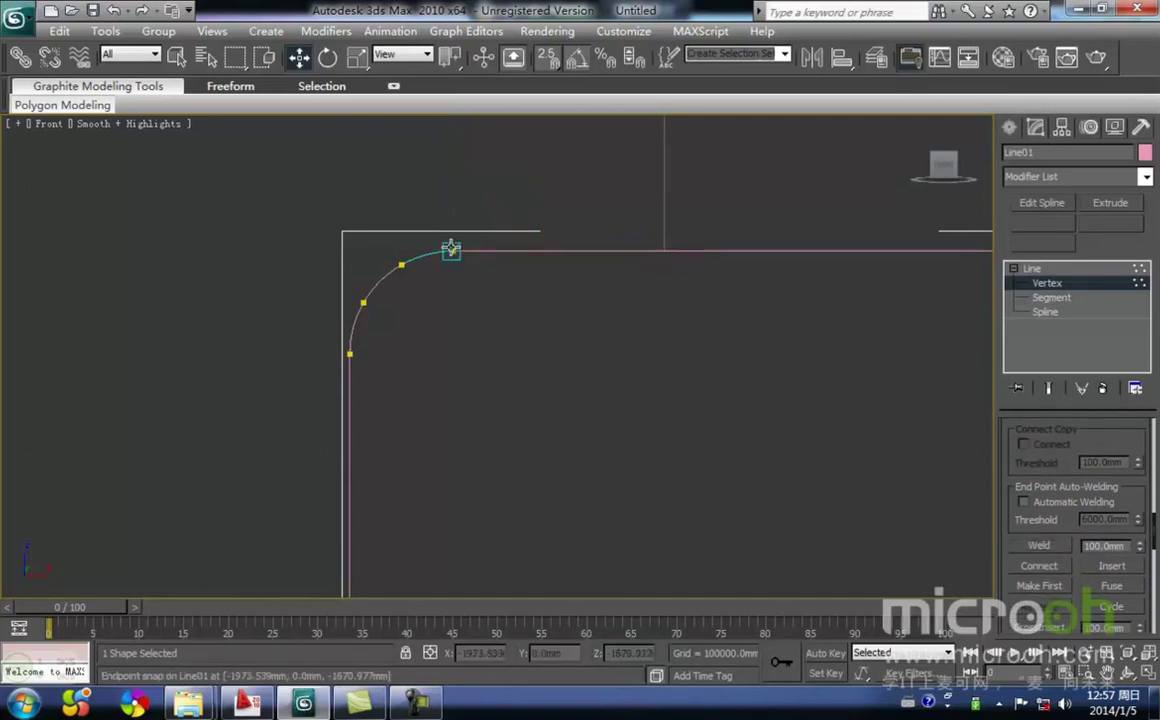
# Pull the welded vertex at the arc's top end to check the joint, and undo the move.
pyautogui.click(453, 251)
pyautogui.moveTo(528, 196); pyautogui.dragTo(549, 158)
pyautogui.hotkey('ctrl', 'z')
pyautogui.click(422, 390)
# Weld the coincident vertices where the arc meets the outline's left side.
pyautogui.moveTo(328, 349); pyautogui.dragTo(326, 347)
pyautogui.moveTo(397, 395); pyautogui.dragTo(598, 432, button='middle')
pyautogui.click(588, 434)
pyautogui.moveTo(662, 449); pyautogui.dragTo(446, 374)
pyautogui.rightClick(549, 394)
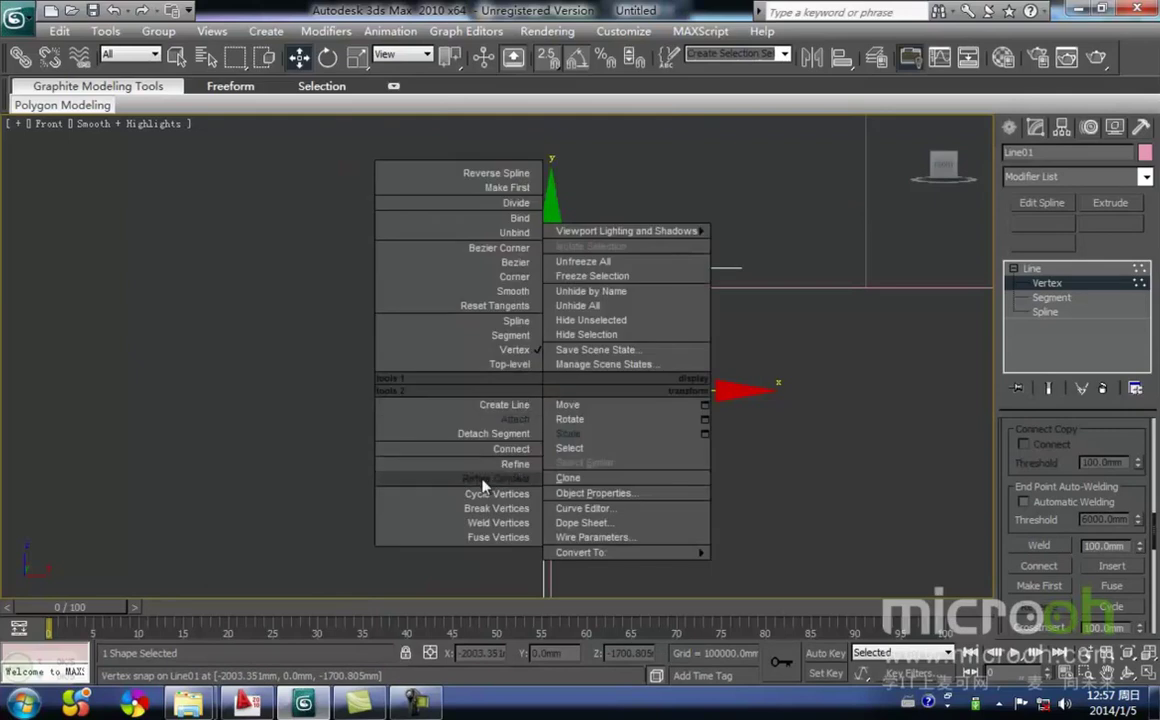
pyautogui.click(496, 508)
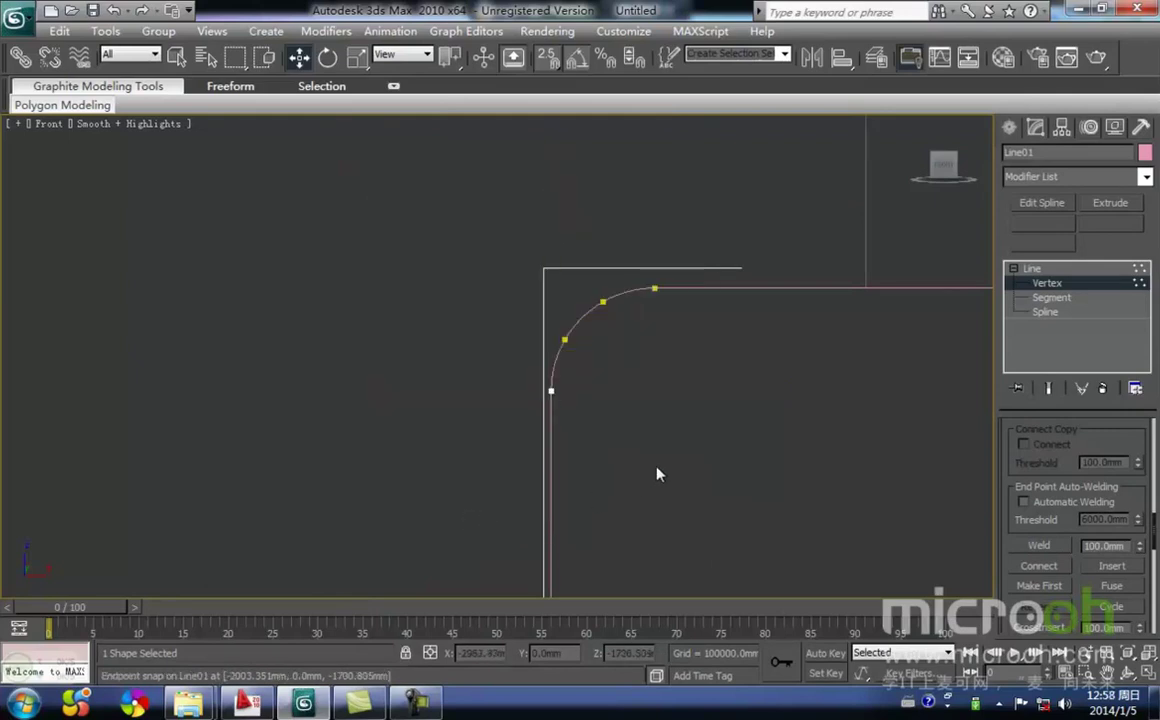
# Leave vertex editing and keep the whole half outline of the column base selected.
pyautogui.moveTo(793, 388); pyautogui.dragTo(731, 413, button='middle')
pyautogui.press('1')
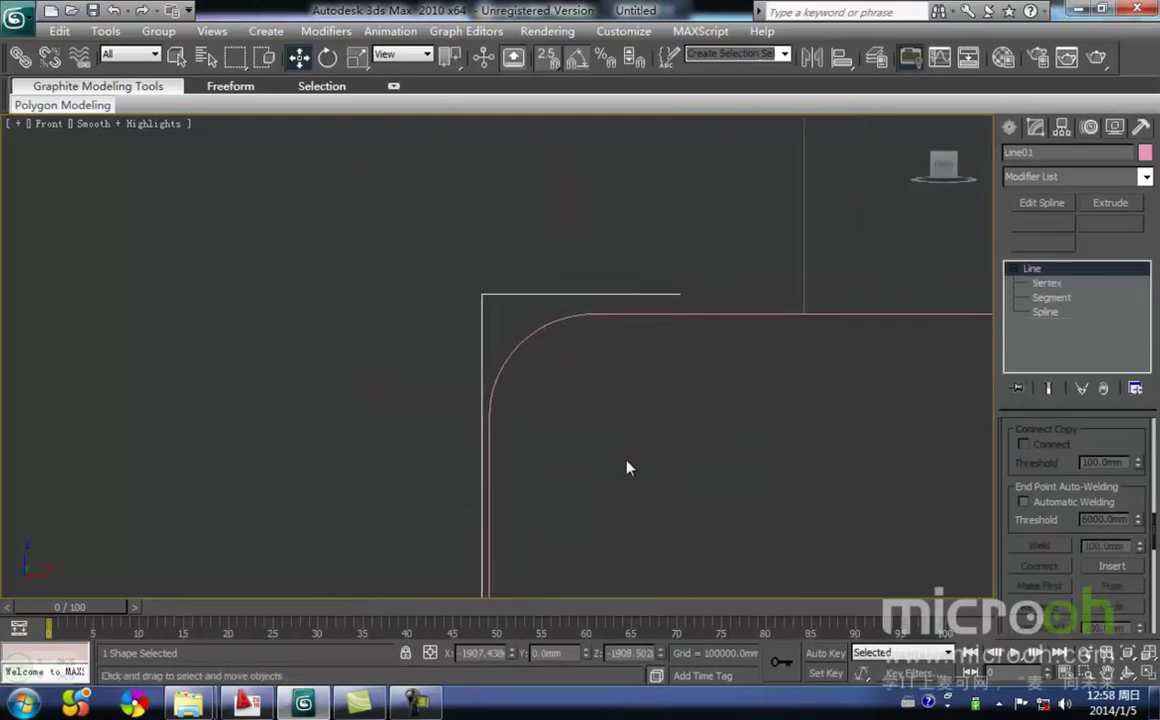
pyautogui.click(628, 463)
pyautogui.scroll(-2, 627, 388)
pyautogui.moveTo(798, 386); pyautogui.dragTo(526, 280, button='middle')
pyautogui.click(612, 325)
pyautogui.scroll(-3, 557, 360)
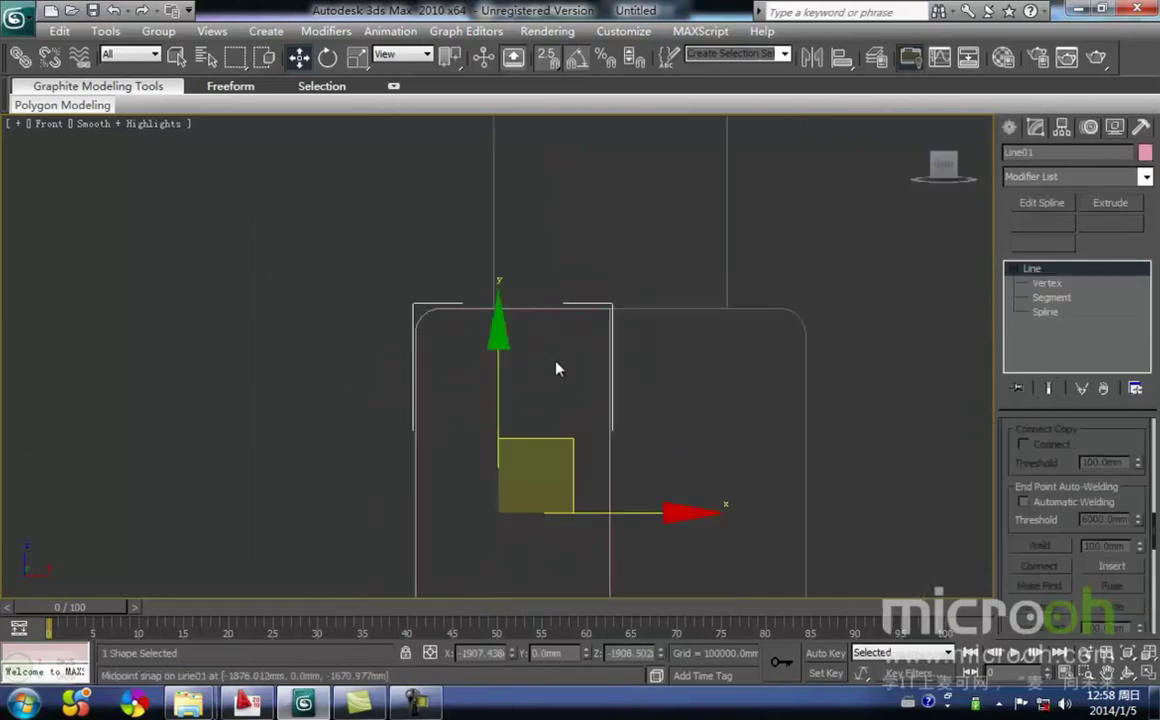
# Try moving the half outline horizontally, and undo the move.
pyautogui.moveTo(557, 361); pyautogui.dragTo(536, 256, button='middle')
pyautogui.moveTo(614, 408); pyautogui.dragTo(641, 408)
pyautogui.hotkey('ctrl', 'z')
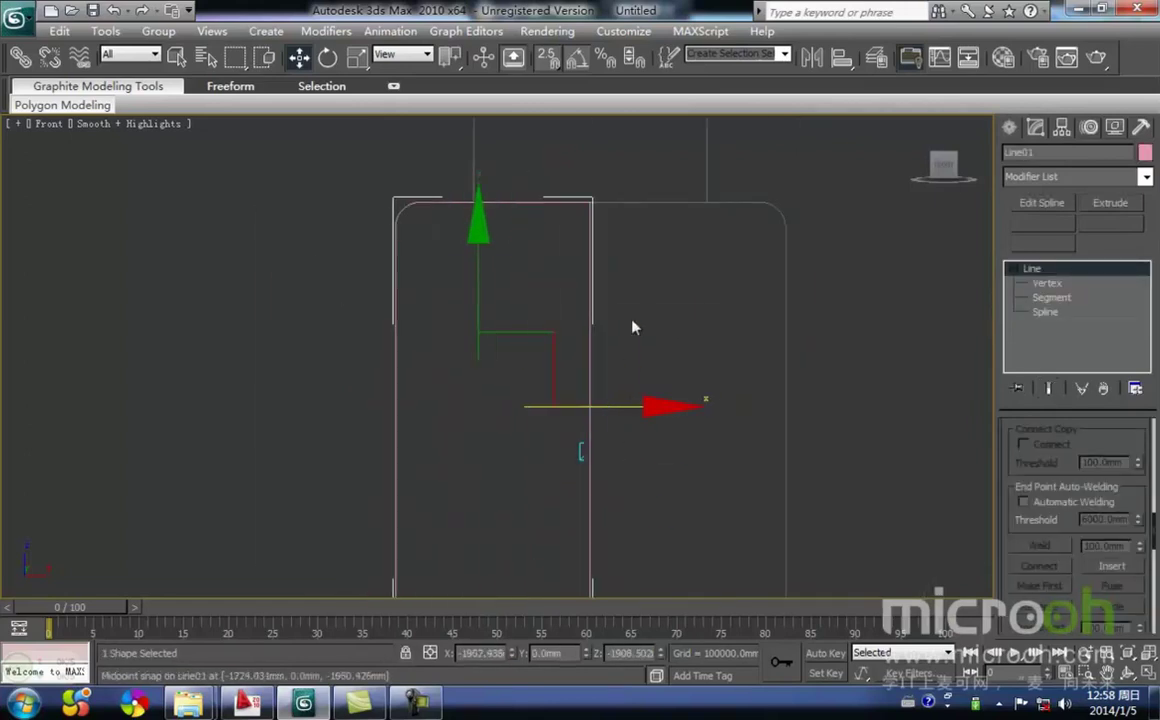
# Try extruding the half outline of the column base, and remove the Extrude modifier from it.
pyautogui.click(620, 367)
pyautogui.moveTo(606, 380); pyautogui.dragTo(623, 328, button='middle')
pyautogui.scroll(-3, 623, 330)
pyautogui.click(554, 422)
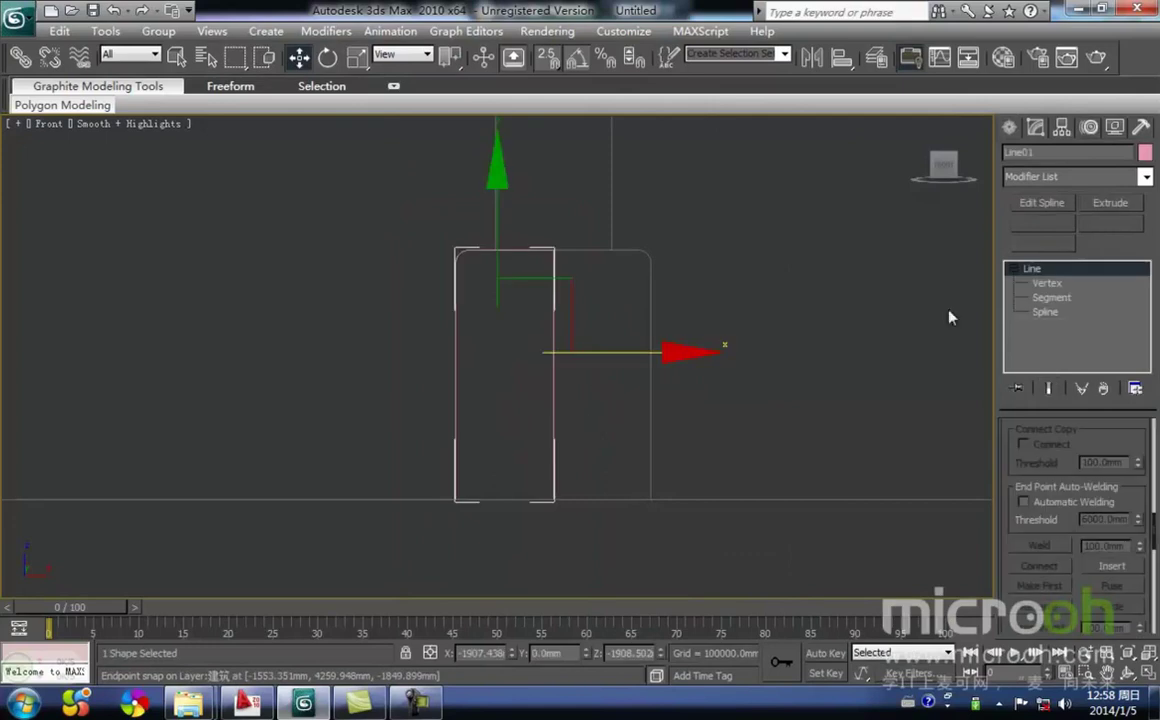
pyautogui.click(1113, 206)
pyautogui.scroll(2, 630, 410)
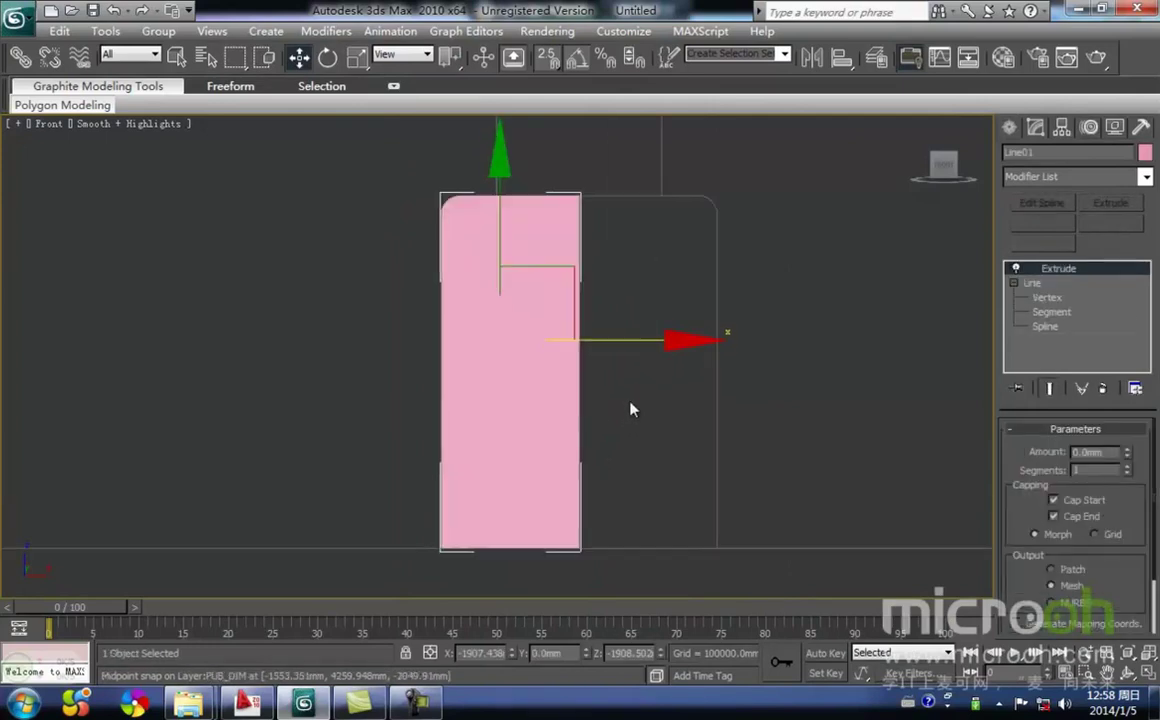
pyautogui.moveTo(639, 418); pyautogui.dragTo(658, 396, button='middle')
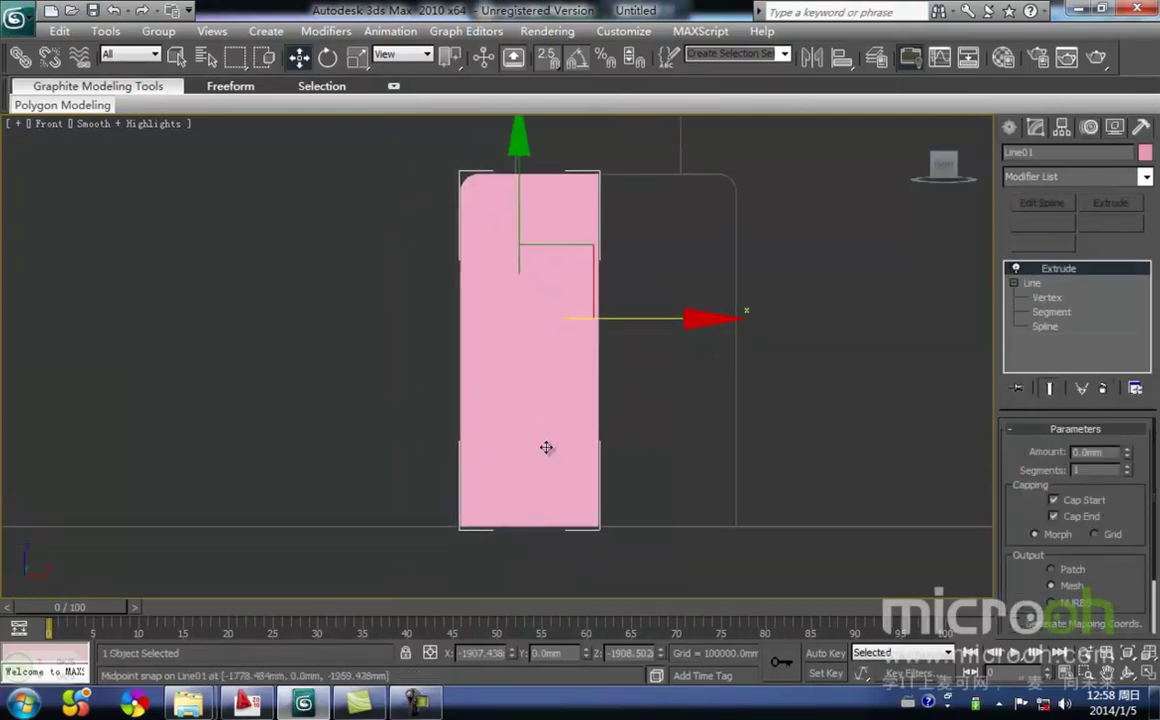
pyautogui.click(645, 500)
pyautogui.hotkey('ctrl', 'z')
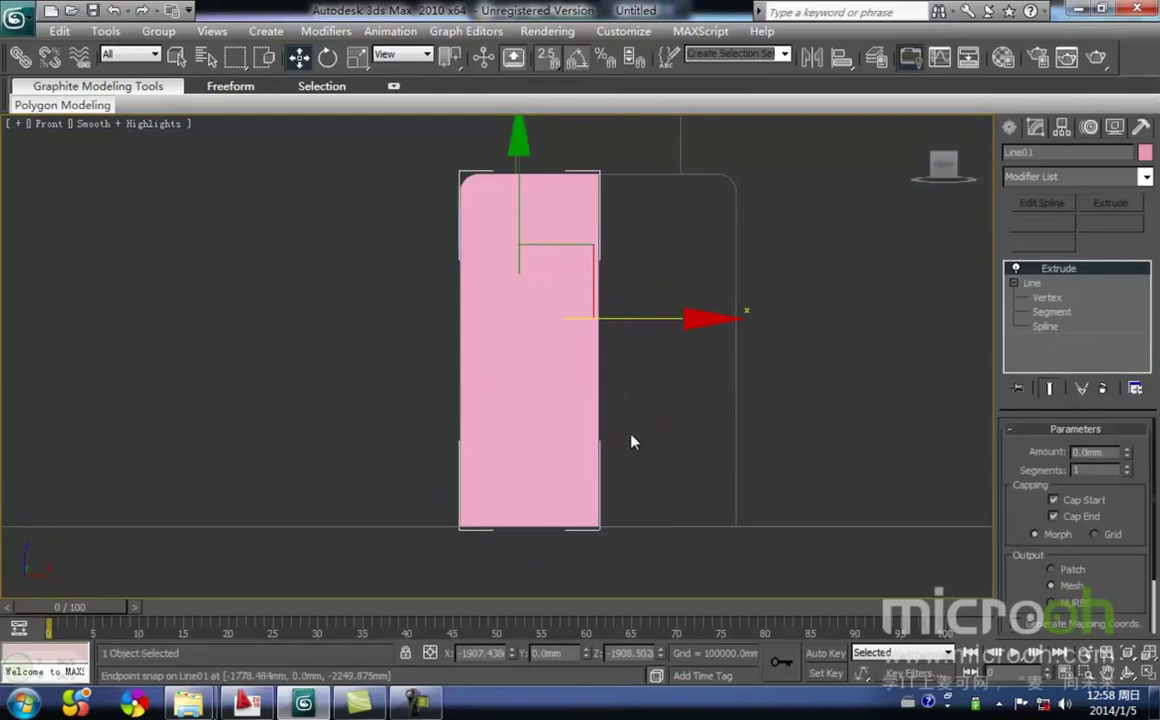
pyautogui.moveTo(642, 463); pyautogui.dragTo(640, 482, button='middle')
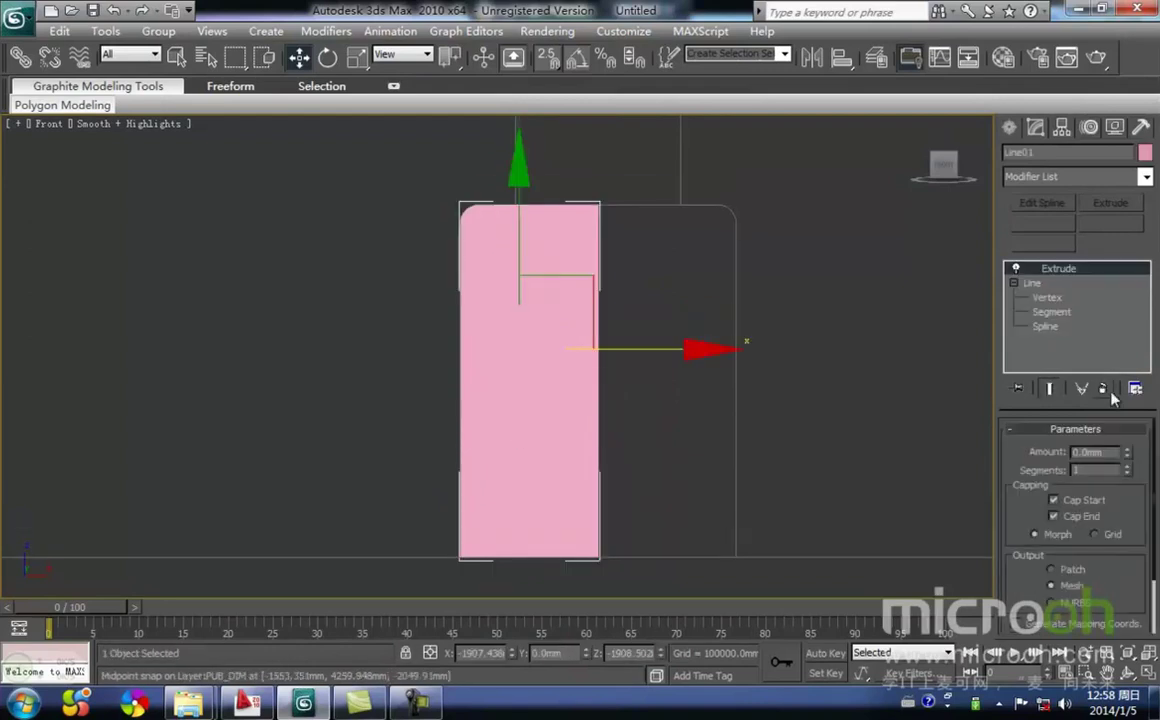
pyautogui.click(1106, 390)
# In the Top view, draw a 450 × 450 mm snapped rectangle over the base square of the plan's lower-left column.
pyautogui.click(667, 525)
pyautogui.click(599, 484)
pyautogui.moveTo(627, 493); pyautogui.dragTo(645, 469, button='middle')
pyautogui.scroll(-2, 645, 472)
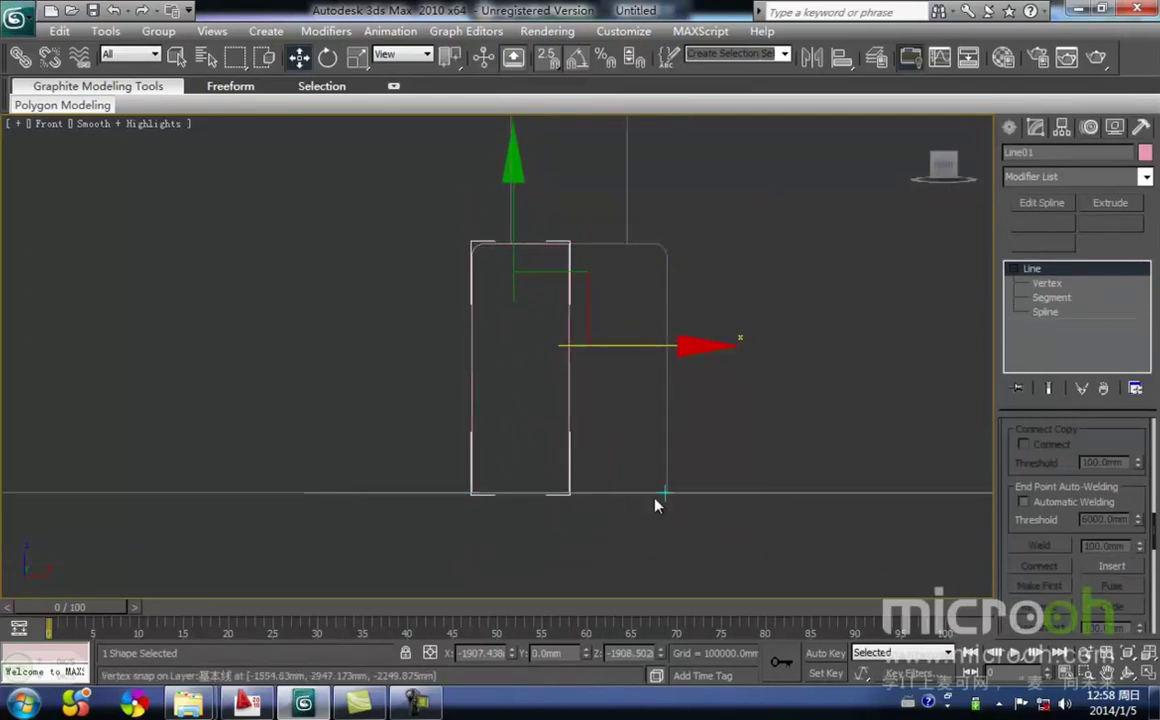
pyautogui.click(619, 487)
pyautogui.moveTo(619, 487); pyautogui.dragTo(594, 456, button='middle')
pyautogui.moveTo(617, 408); pyautogui.dragTo(623, 386, button='middle')
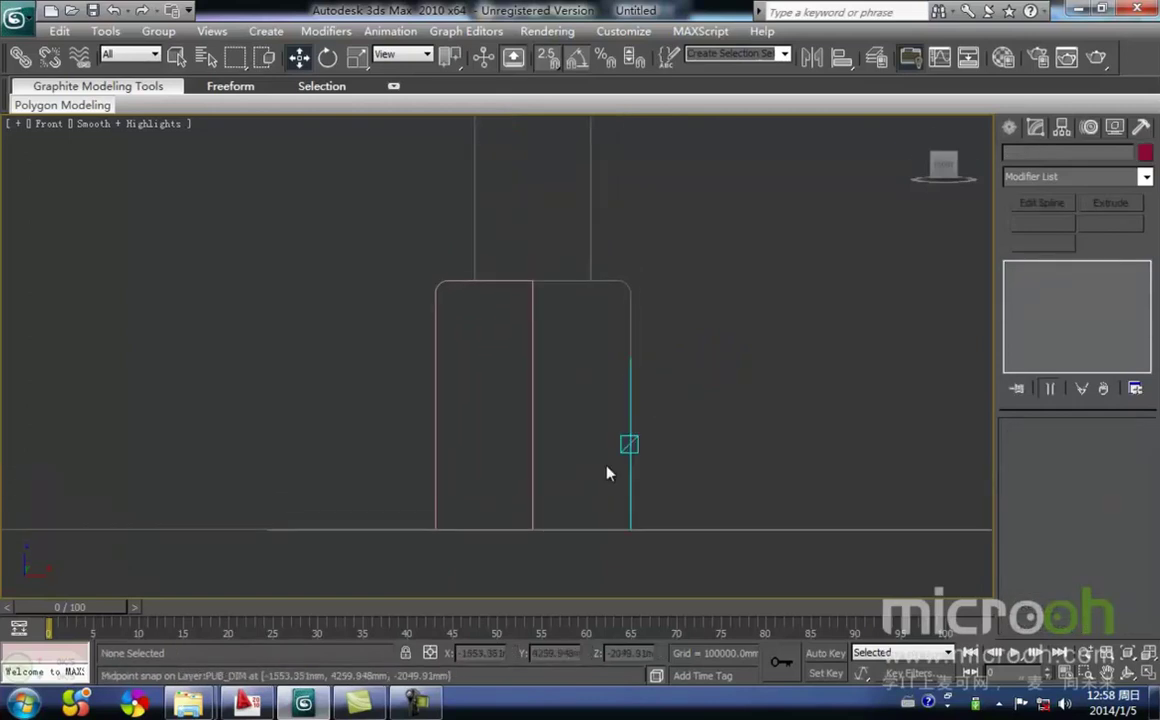
pyautogui.press('t')
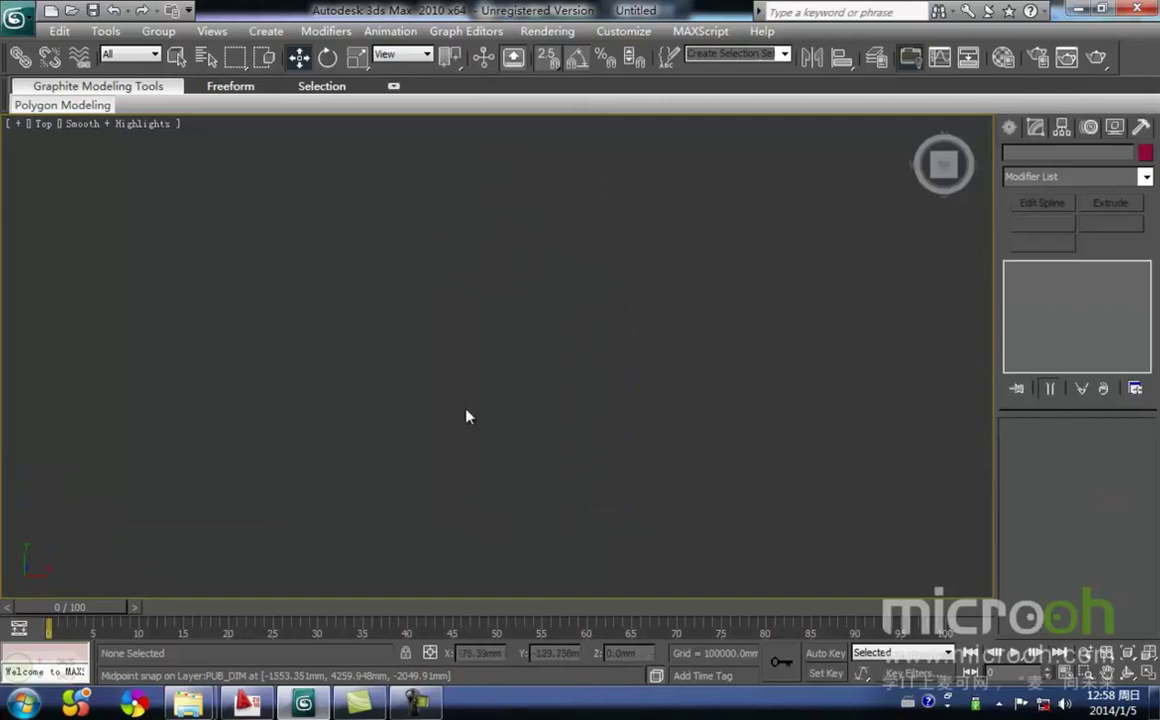
pyautogui.press('z')
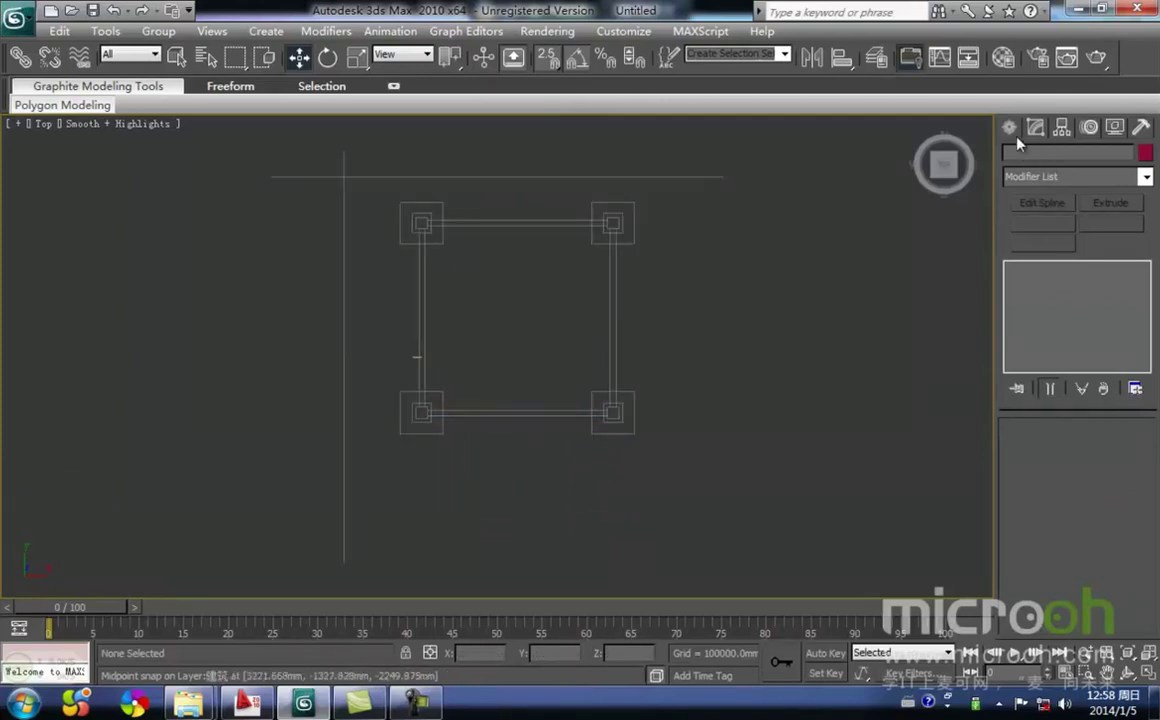
pyautogui.click(1010, 128)
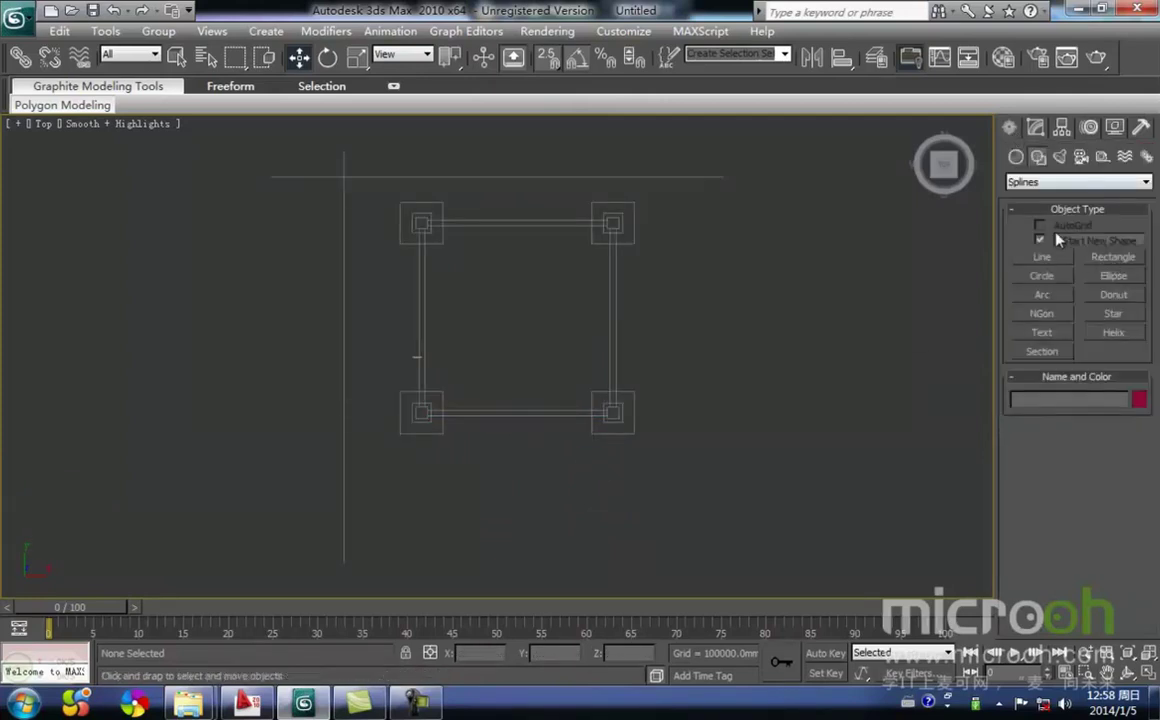
pyautogui.click(1113, 257)
pyautogui.scroll(6, 526, 435)
pyautogui.scroll(4, 488, 385)
pyautogui.moveTo(339, 281); pyautogui.dragTo(492, 435)
# In the Front view, move the rectangle straight down to slightly above the column base's half outline.
pyautogui.press('w')
pyautogui.moveTo(397, 382); pyautogui.dragTo(481, 370, button='middle')
pyautogui.press('f')
pyautogui.scroll(-8, 435, 435)
pyautogui.press('space')
pyautogui.moveTo(508, 203); pyautogui.dragTo(518, 316)
pyautogui.press('s')
pyautogui.scroll(4, 557, 432)
pyautogui.moveTo(543, 450); pyautogui.dragTo(487, 251, button='middle')
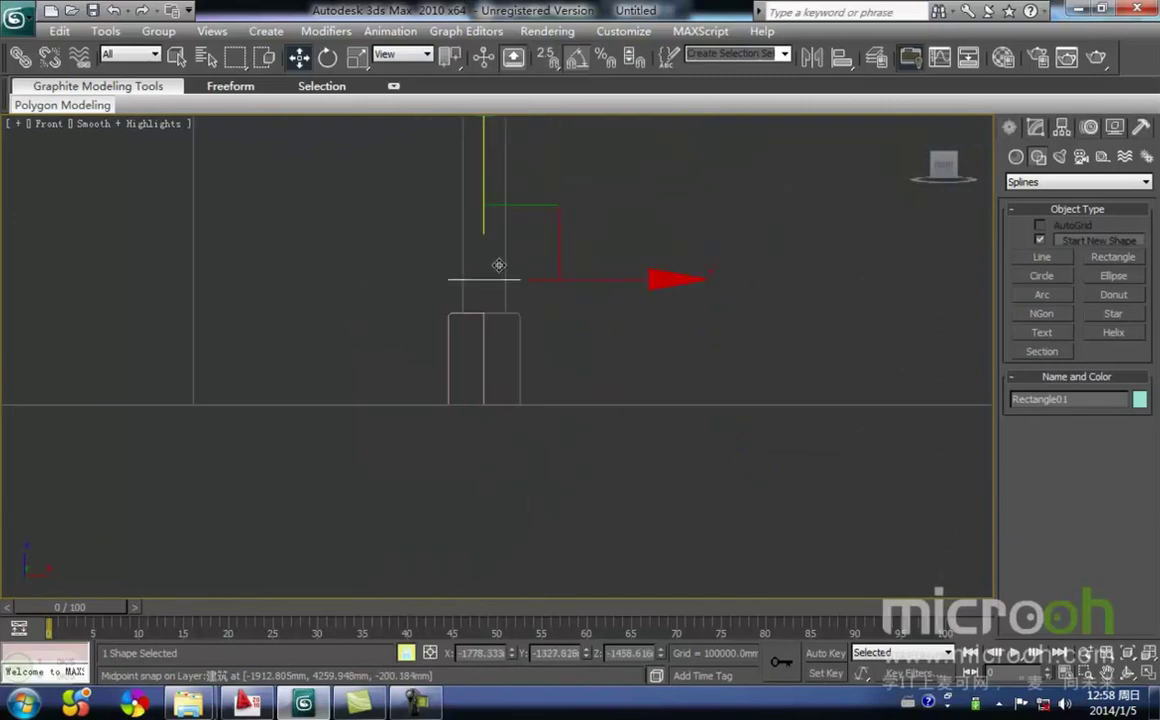
pyautogui.press('space')
# Select the rectangle and the half outline in turn in the Front view to compare the path with the section.
pyautogui.click(533, 327)
pyautogui.scroll(3, 538, 305)
pyautogui.moveTo(540, 297); pyautogui.dragTo(519, 390, button='middle')
pyautogui.moveTo(539, 377); pyautogui.dragTo(479, 306)
pyautogui.moveTo(531, 417); pyautogui.dragTo(531, 390, button='middle')
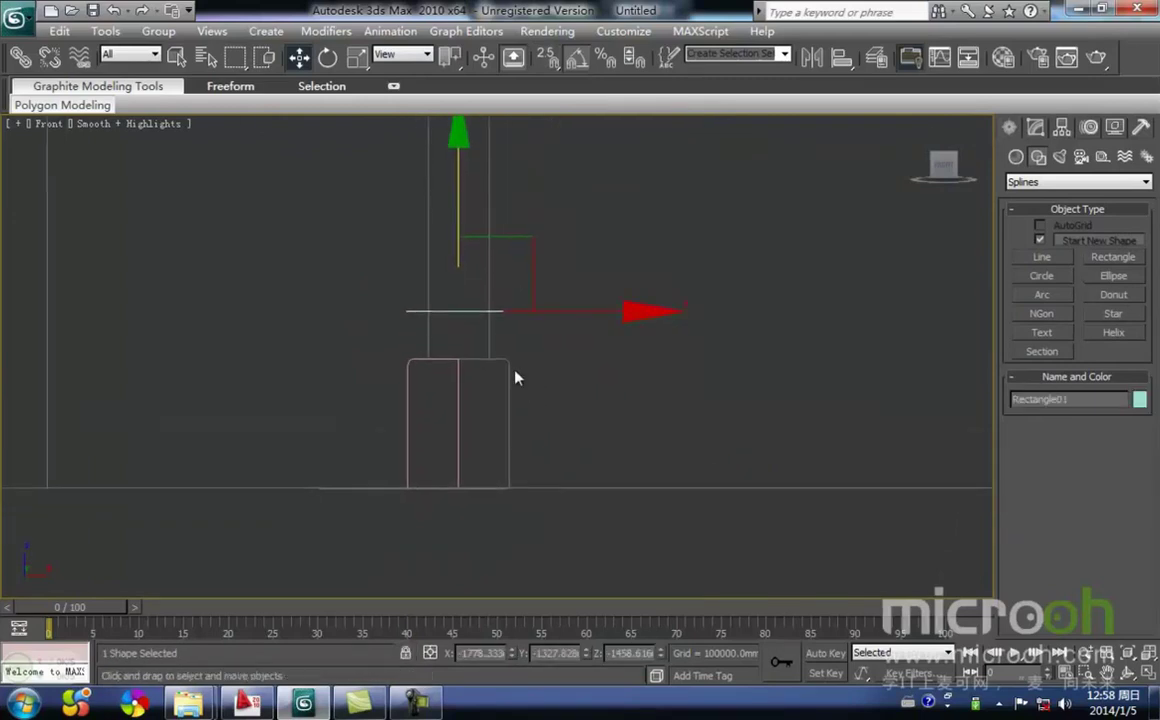
pyautogui.click(553, 343)
pyautogui.moveTo(503, 296); pyautogui.dragTo(502, 298)
pyautogui.moveTo(528, 381); pyautogui.dragTo(502, 367, button='middle')
pyautogui.moveTo(538, 344); pyautogui.dragTo(462, 297)
pyautogui.scroll(3, 500, 359)
pyautogui.moveTo(483, 358); pyautogui.dragTo(530, 376, button='middle')
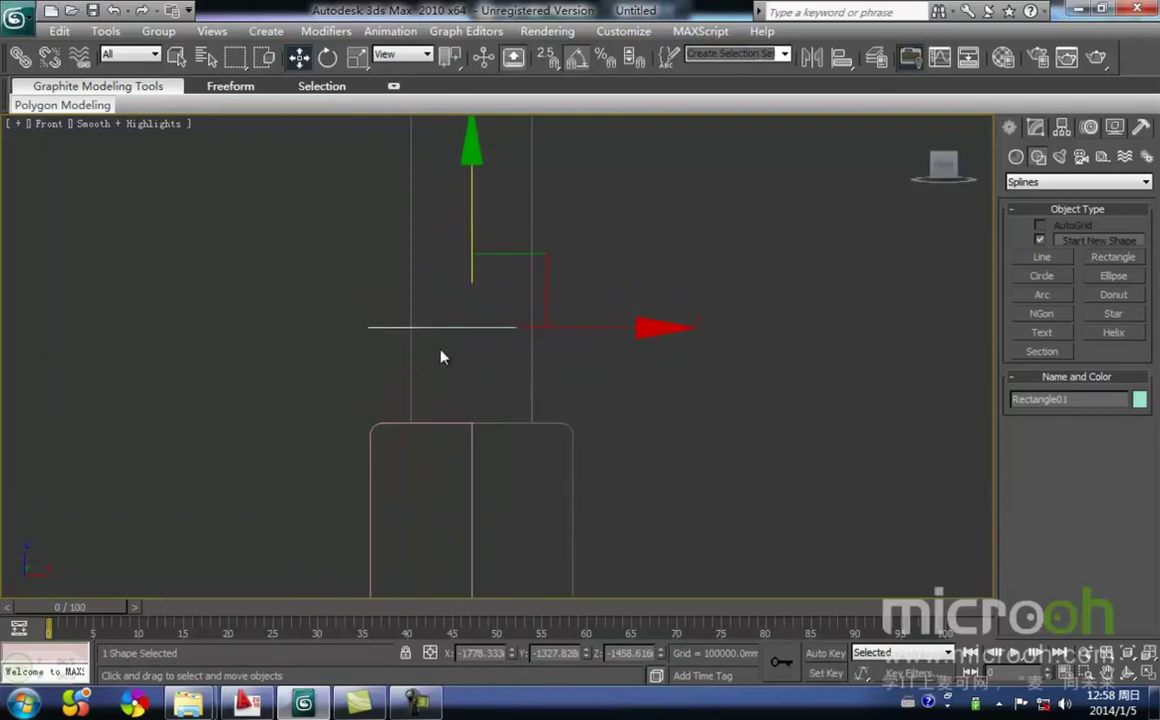
pyautogui.moveTo(393, 360); pyautogui.dragTo(421, 280, button='middle')
pyautogui.click(531, 353)
pyautogui.moveTo(516, 427); pyautogui.dragTo(524, 351, button='middle')
pyautogui.moveTo(545, 424); pyautogui.dragTo(412, 262)
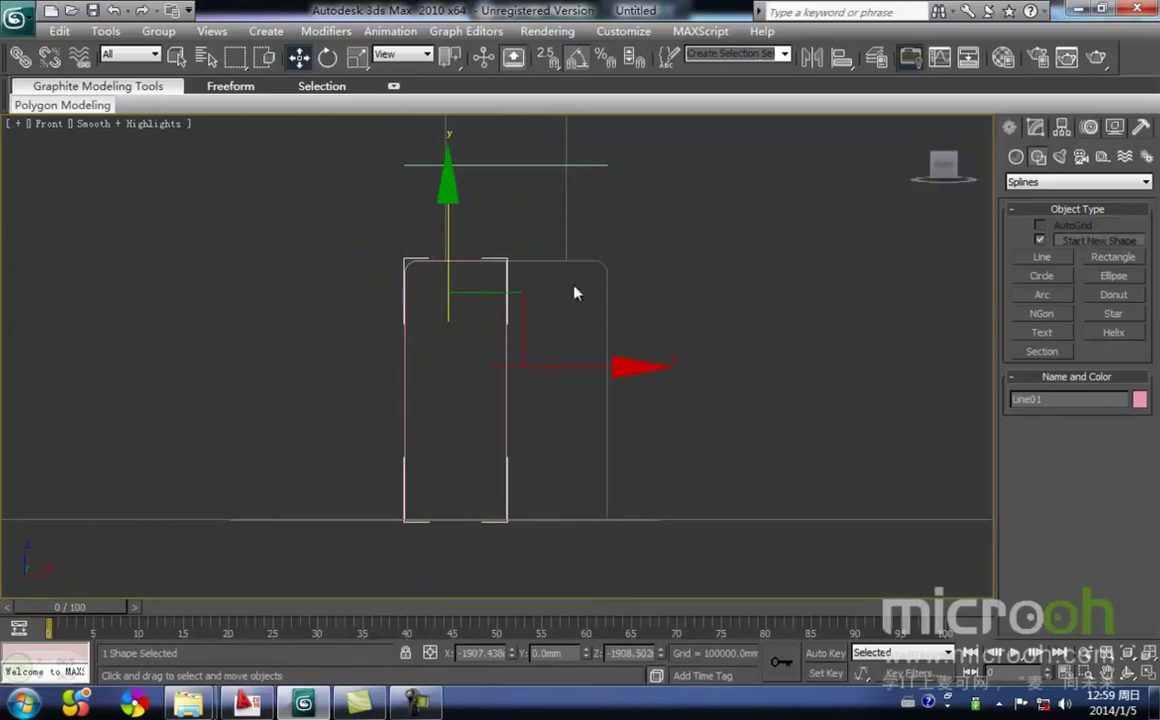
pyautogui.click(562, 295)
pyautogui.moveTo(562, 295); pyautogui.dragTo(543, 349, button='middle')
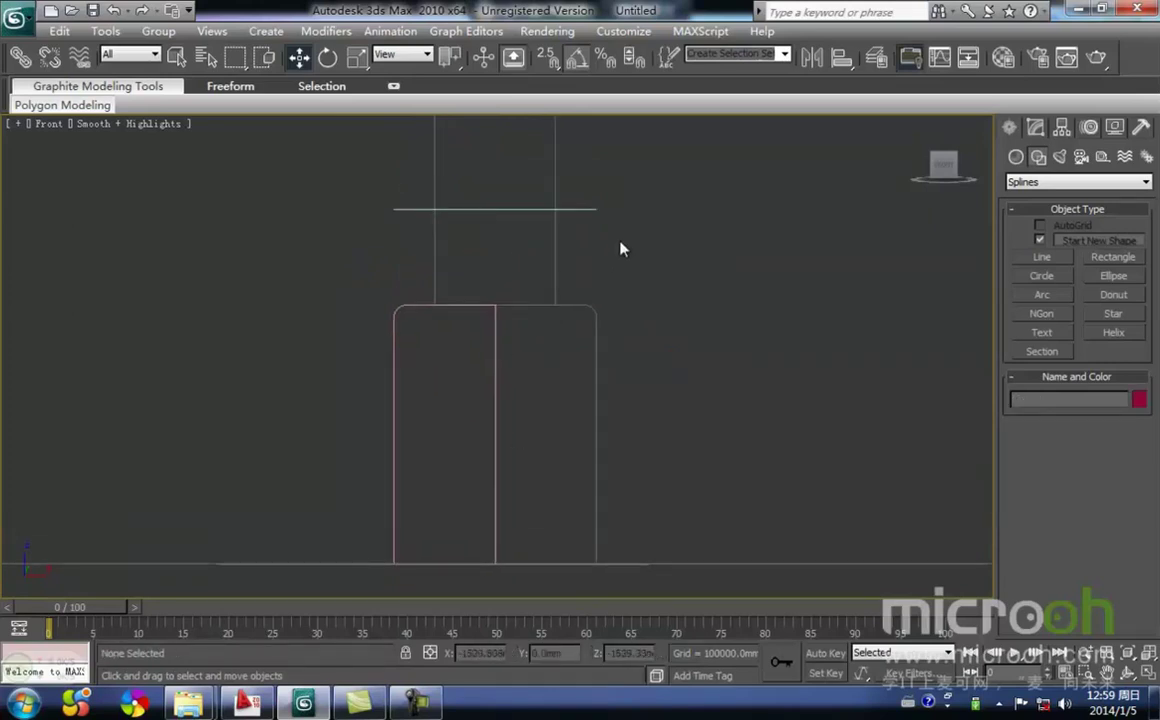
# Examine how the rectangle and the half outline sit relative to each other from an angled orthographic view.
pyautogui.click(527, 211)
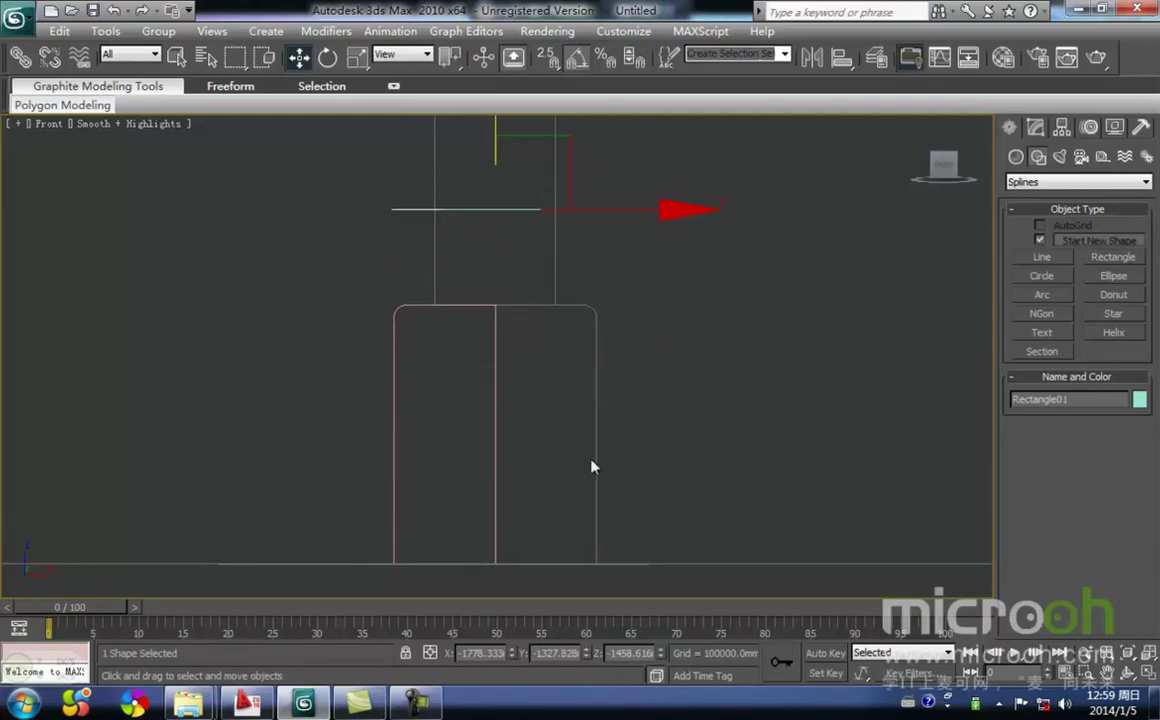
pyautogui.moveTo(594, 355); pyautogui.dragTo(544, 432, button='middle')
pyautogui.click(544, 432)
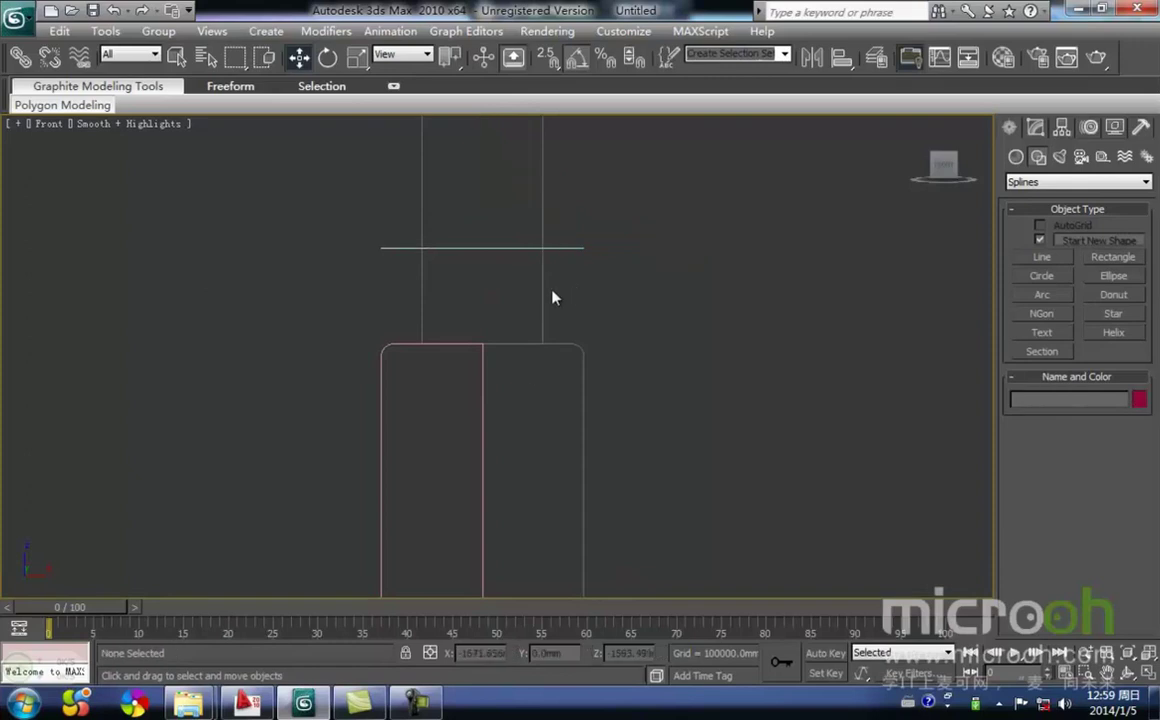
pyautogui.click(576, 248)
pyautogui.click(685, 322)
pyautogui.moveTo(685, 322); pyautogui.dragTo(357, 189)
pyautogui.click(633, 300)
pyautogui.moveTo(616, 280); pyautogui.dragTo(414, 233)
pyautogui.moveTo(571, 310); pyautogui.dragTo(566, 296, button='middle')
# Return to the Front view and apply a Sweep modifier to the rectangle.
pyautogui.press('f')
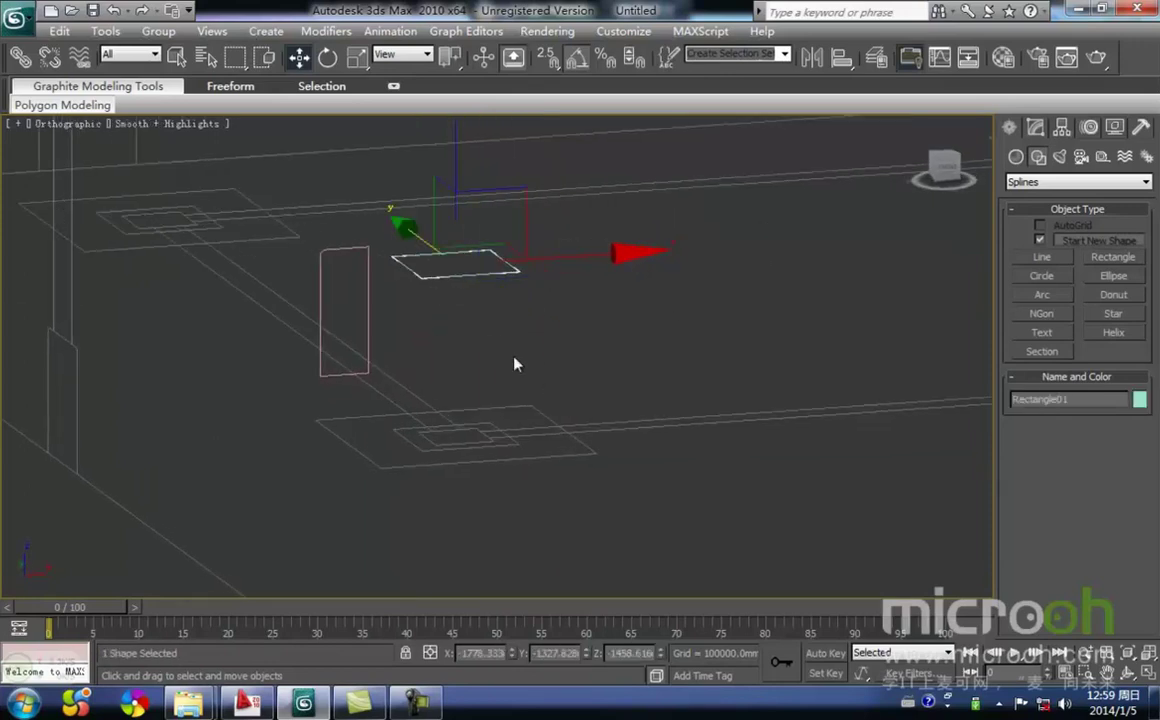
pyautogui.press('z')
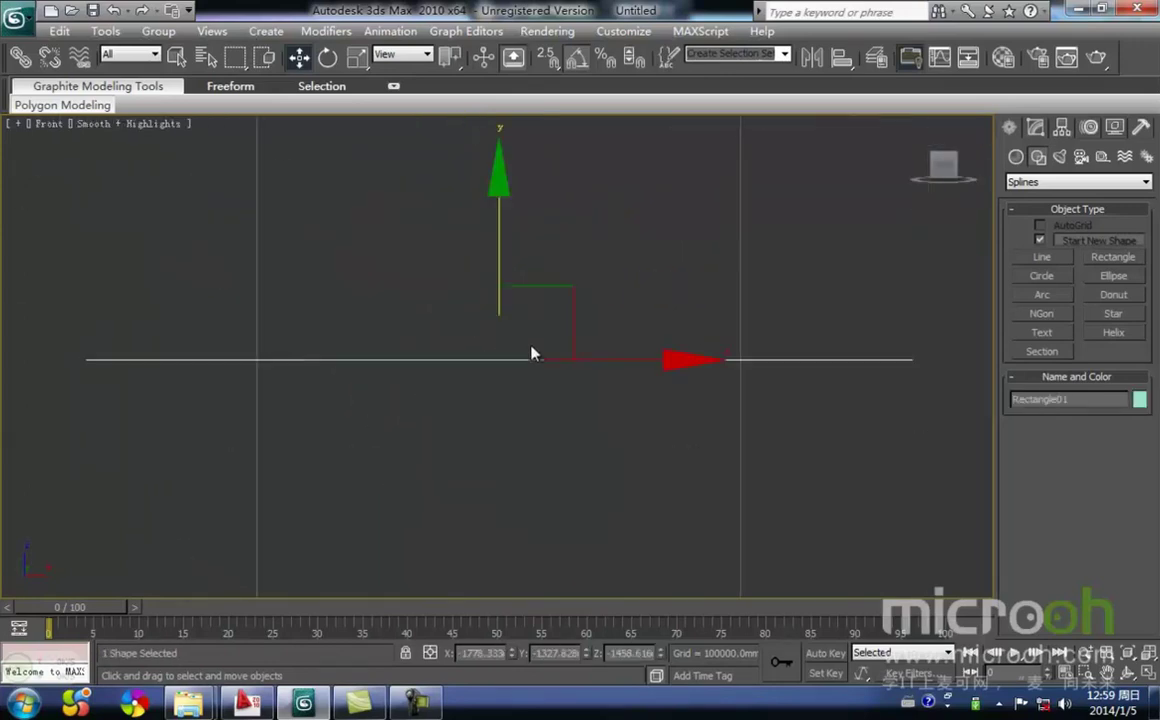
pyautogui.click(1037, 129)
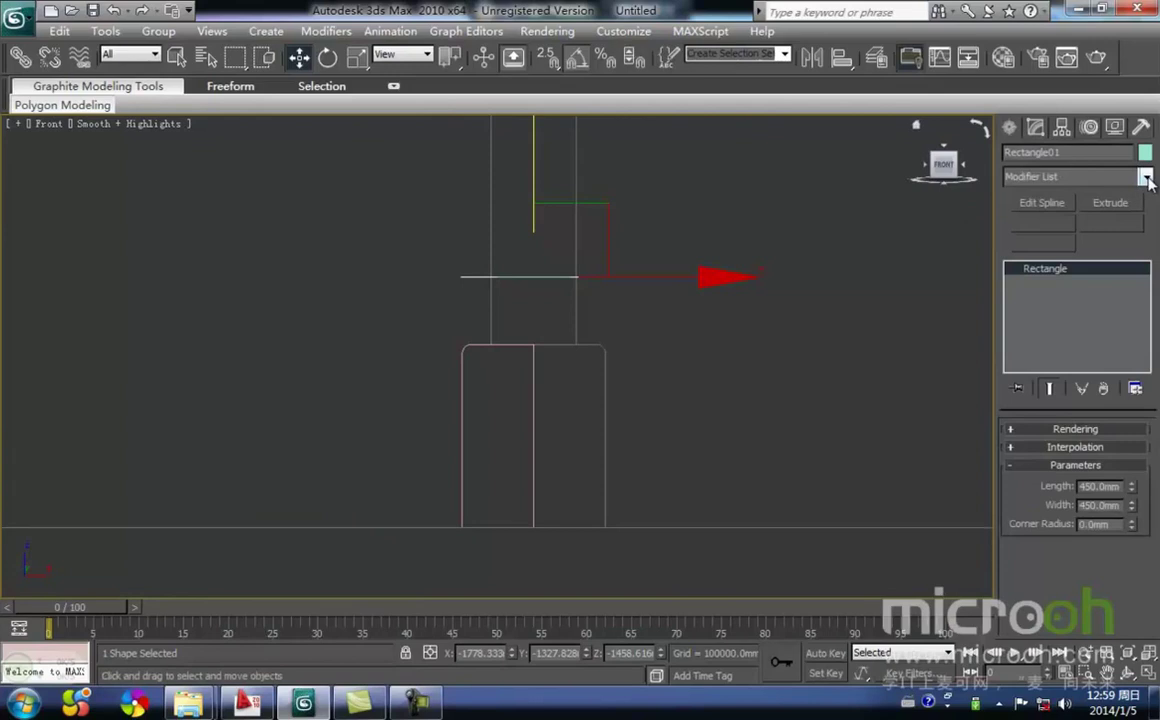
pyautogui.click(1145, 177)
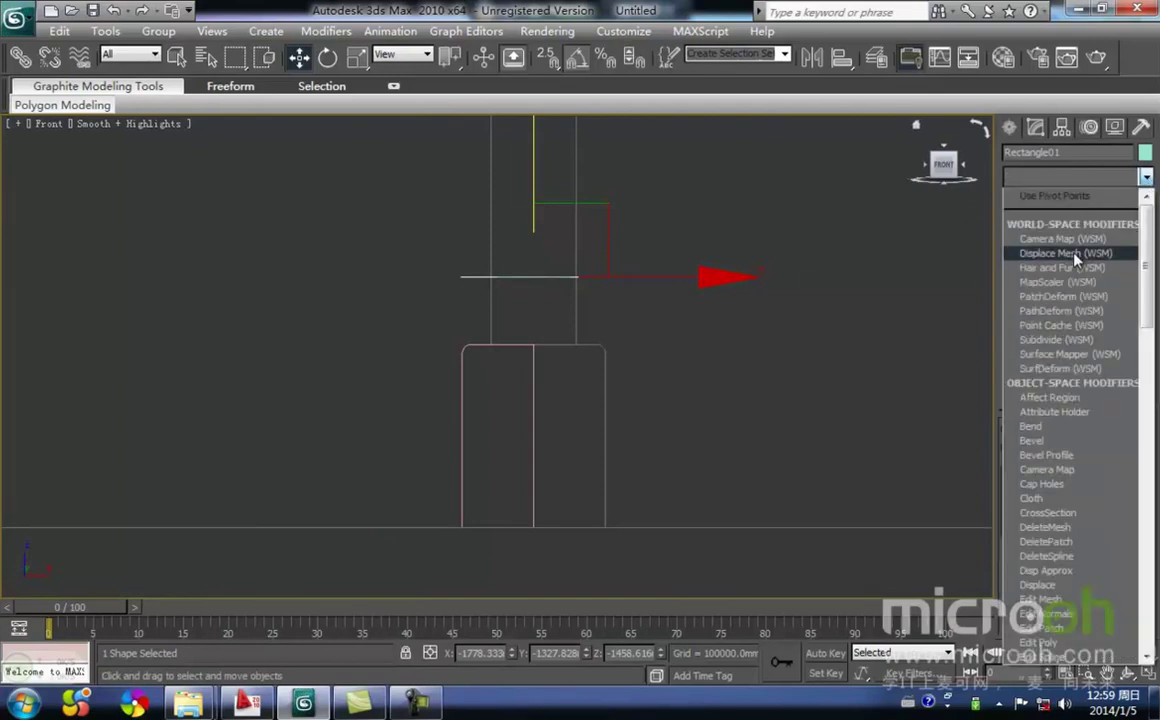
pyautogui.scroll(-20, 1074, 259)
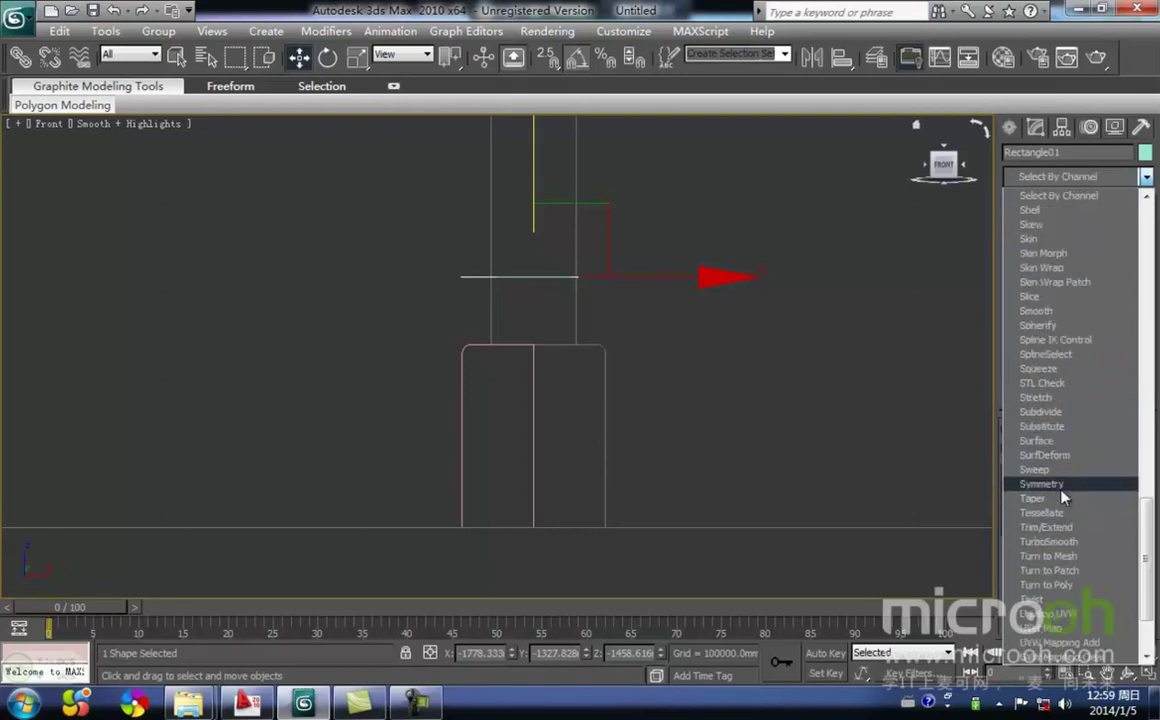
pyautogui.click(1062, 476)
pyautogui.scroll(-3, 640, 320)
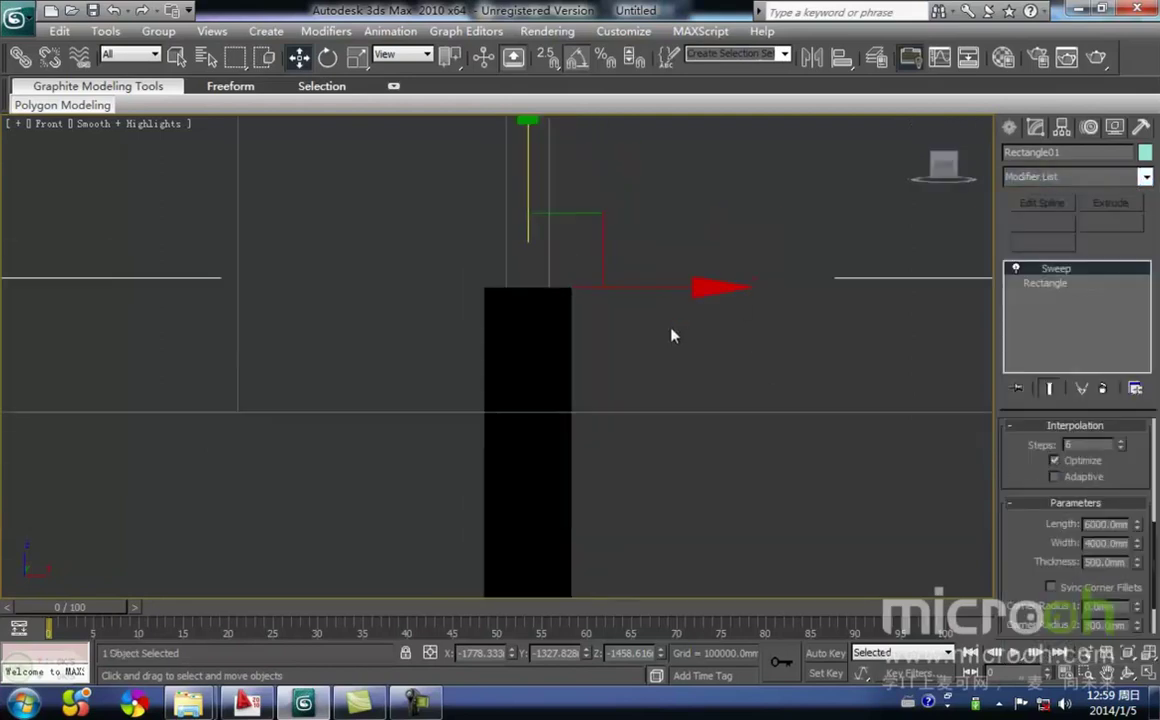
pyautogui.scroll(-5, 628, 365)
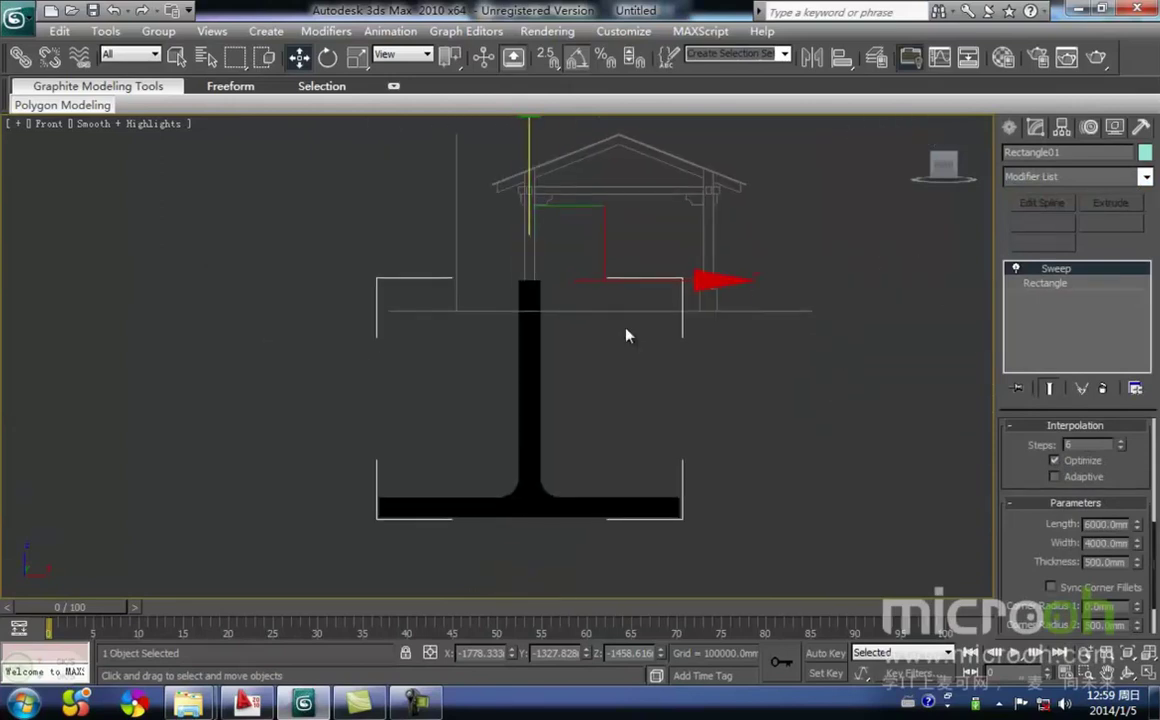
# Display the viewport in wireframe and examine the default sweep geometry against the elevation.
pyautogui.press('F3')
pyautogui.scroll(2, 627, 335)
pyautogui.moveTo(627, 342)
pyautogui.mouseDown(button='middle')
pyautogui.moveTo(614, 316)
pyautogui.moveTo(619, 280)
pyautogui.moveTo(608, 342)
pyautogui.mouseUp(button='middle')
pyautogui.scroll(5, 608, 342)
pyautogui.moveTo(614, 277); pyautogui.dragTo(575, 326, button='middle')
pyautogui.scroll(-4, 580, 334)
pyautogui.scroll(2, 575, 430)
pyautogui.scroll(2, 588, 361)
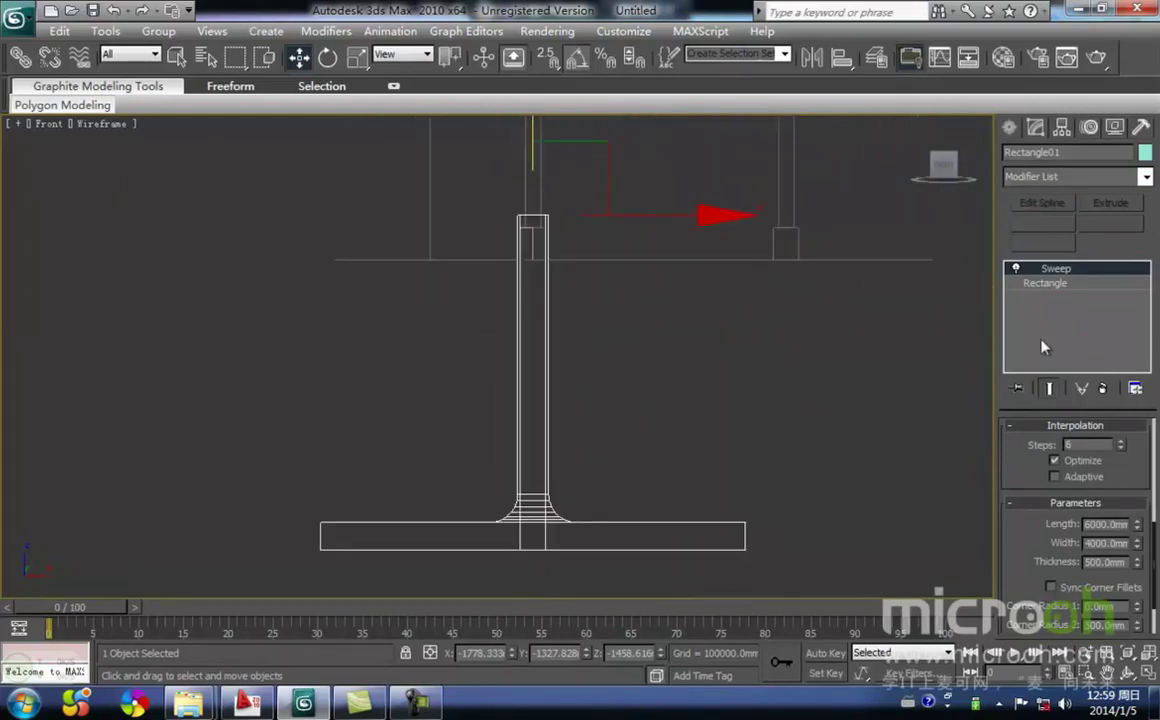
# Set the Sweep to use a custom section and pick the column base's half outline as that section.
pyautogui.moveTo(1155, 541); pyautogui.dragTo(1145, 391)
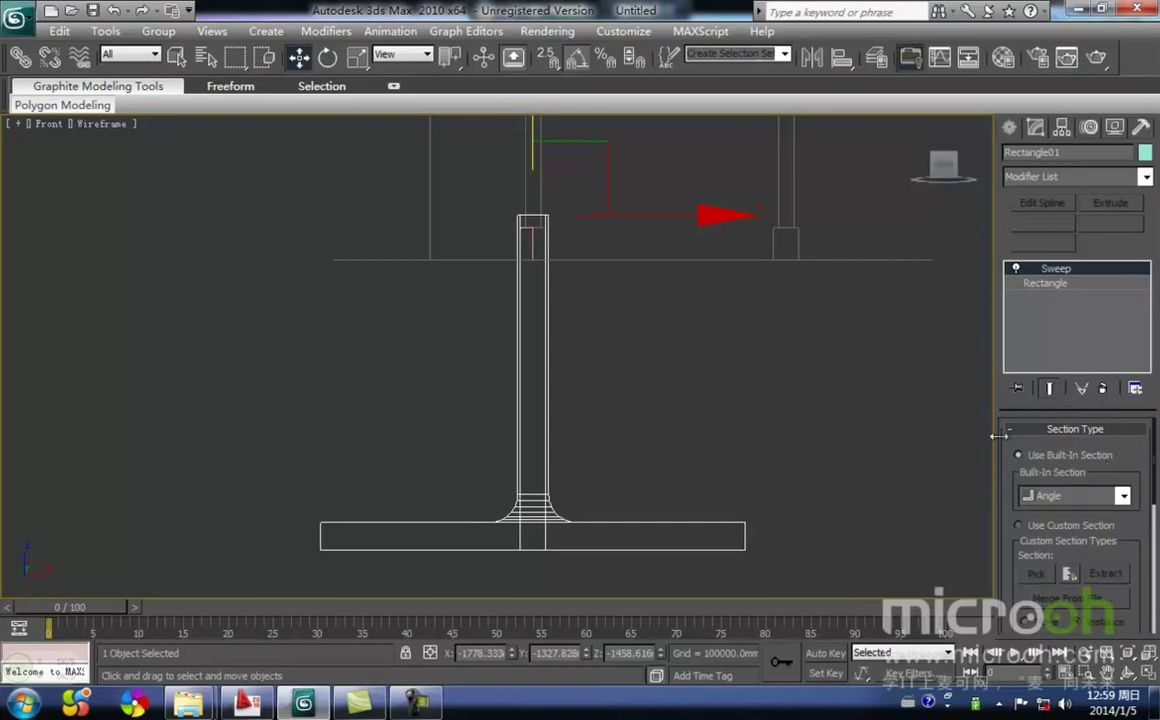
pyautogui.click(1123, 497)
pyautogui.click(1060, 512)
pyautogui.click(1019, 526)
pyautogui.moveTo(808, 470); pyautogui.dragTo(812, 450, button='middle')
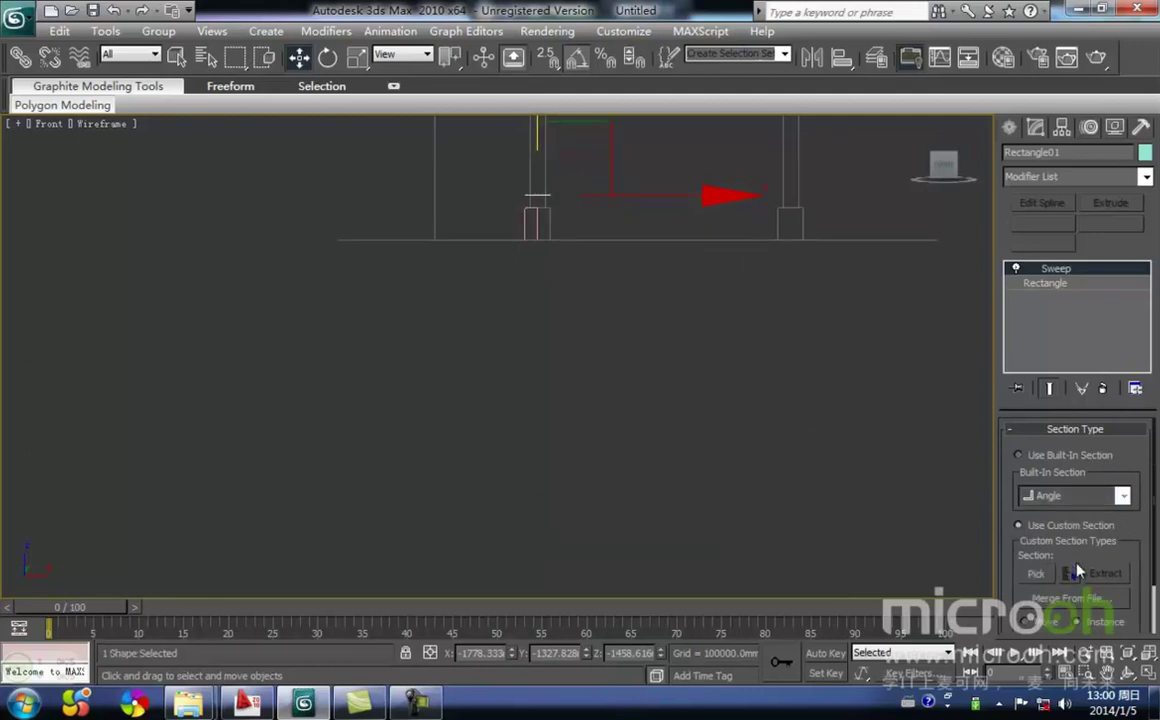
pyautogui.click(1036, 578)
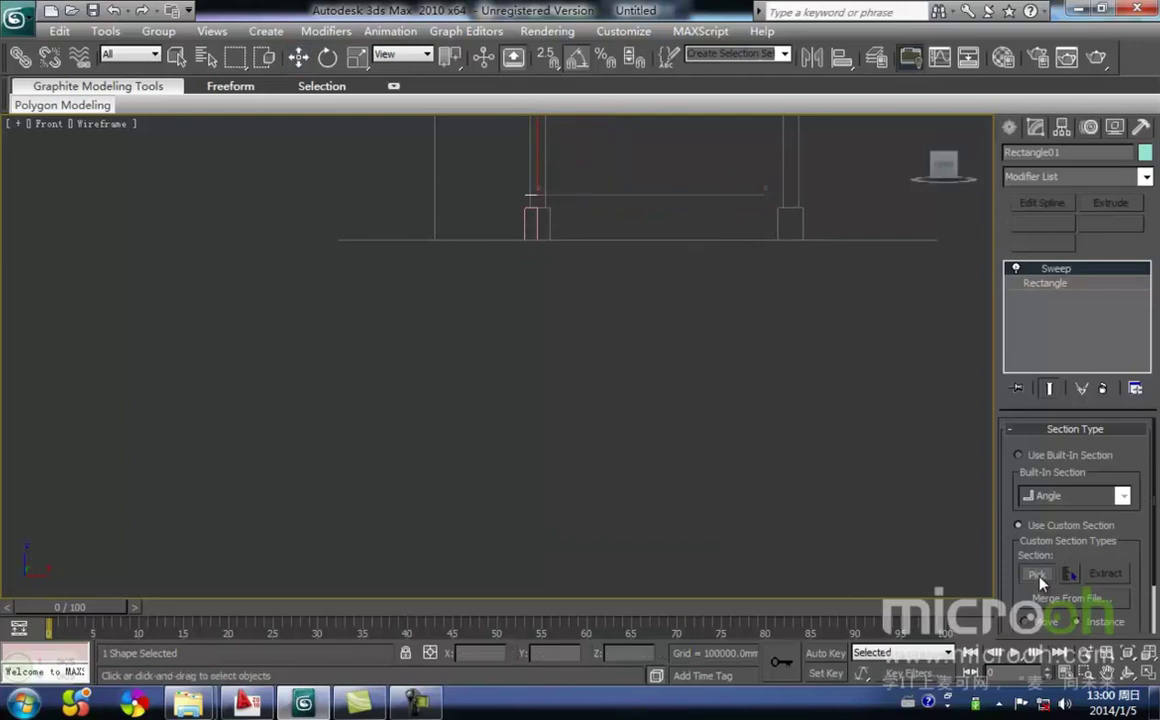
pyautogui.click(535, 226)
pyautogui.moveTo(536, 221); pyautogui.dragTo(541, 318, button='middle')
pyautogui.scroll(3, 543, 337)
pyautogui.moveTo(634, 256); pyautogui.dragTo(614, 291, button='middle')
pyautogui.scroll(8, 572, 390)
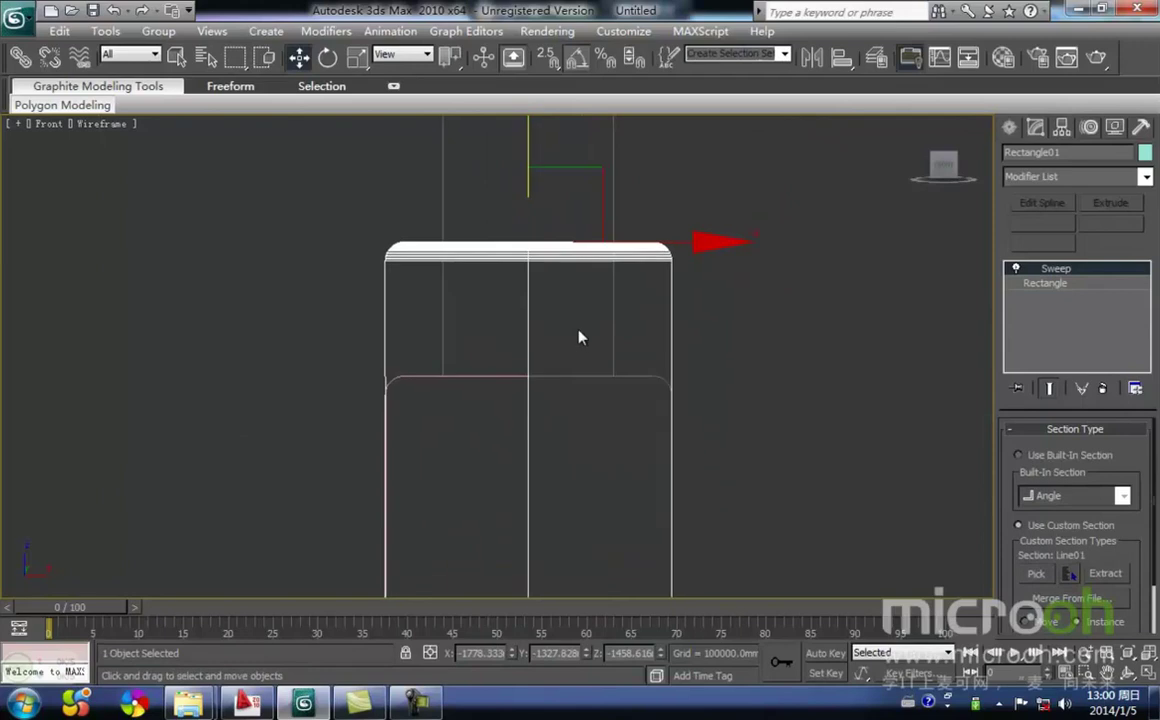
# Examine the swept column base in shaded and wireframe display, and keep the swept object selected.
pyautogui.click(581, 343)
pyautogui.moveTo(583, 347); pyautogui.dragTo(608, 404, button='middle')
pyautogui.scroll(-2, 585, 305)
pyautogui.click(590, 331)
pyautogui.press('F3')
pyautogui.scroll(-3, 539, 220)
pyautogui.click(576, 385)
pyautogui.click(541, 378)
pyautogui.press('f')
pyautogui.scroll(5, 541, 376)
pyautogui.scroll(-3, 544, 367)
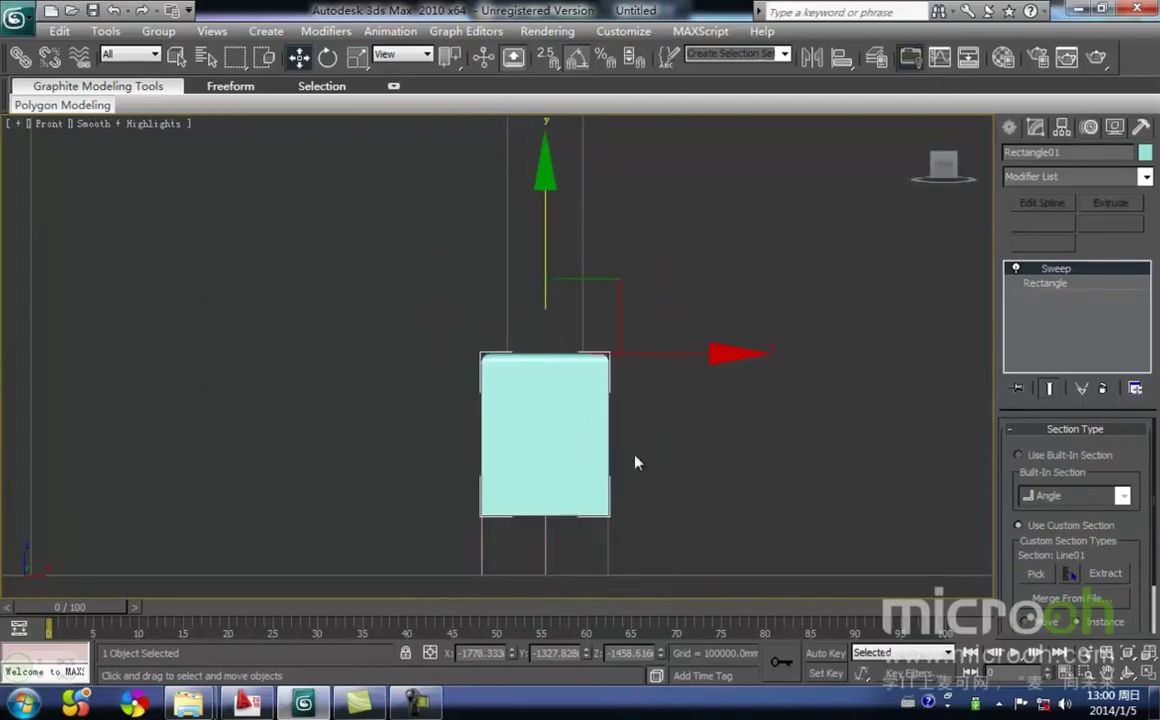
pyautogui.press('F3')
pyautogui.click(650, 453)
pyautogui.click(577, 353)
# Turn Mirror on XZ Plane off in the sweep parameters to test its effect, and turn it back on.
pyautogui.moveTo(783, 461); pyautogui.dragTo(716, 354, button='middle')
pyautogui.scroll(-3, 1150, 530)
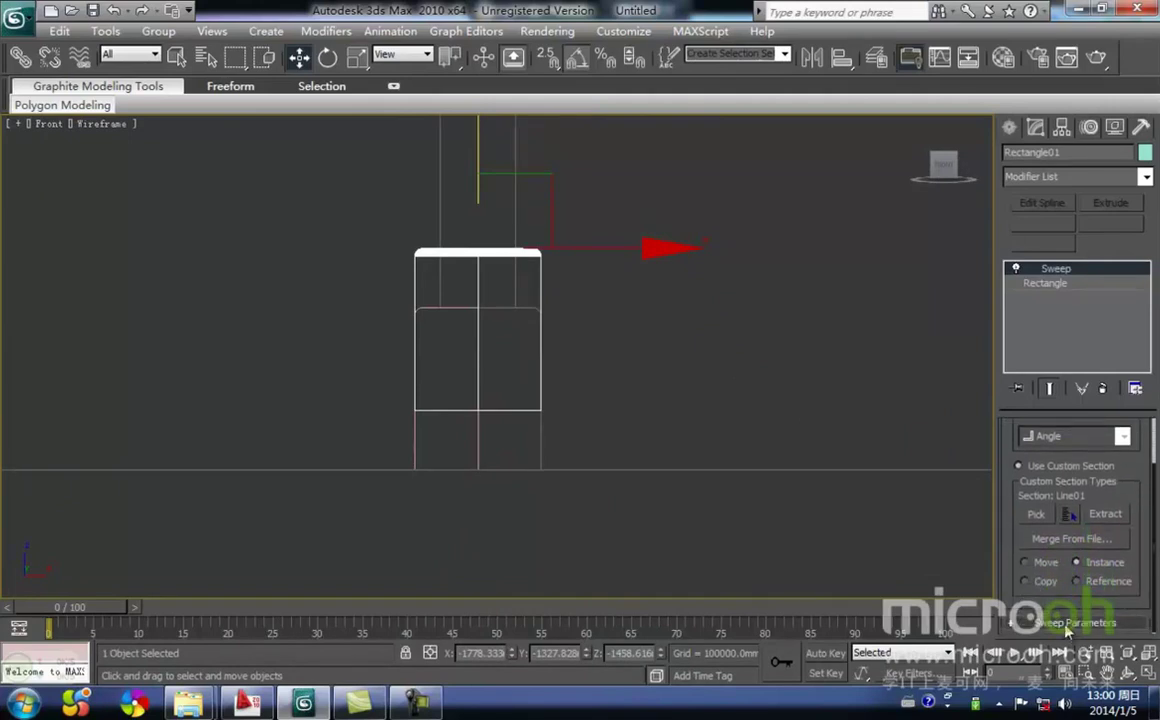
pyautogui.scroll(-5, 1066, 630)
pyautogui.moveTo(469, 311); pyautogui.dragTo(505, 362, button='middle')
pyautogui.scroll(2, 505, 362)
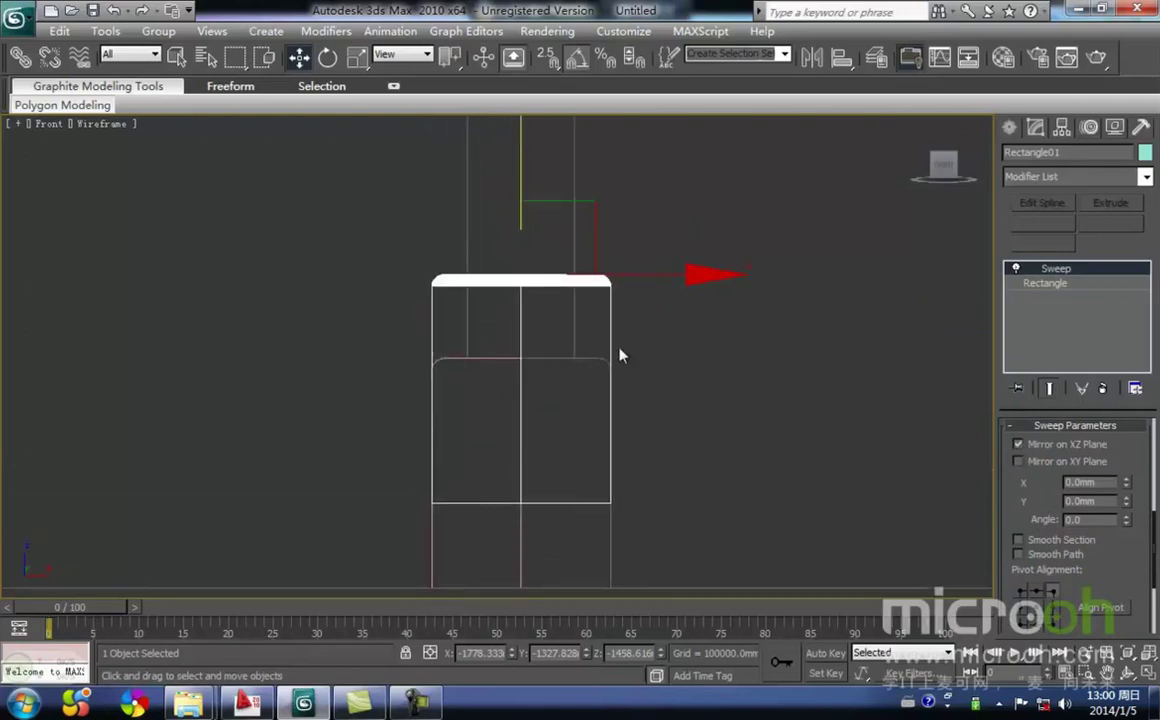
pyautogui.moveTo(619, 355); pyautogui.dragTo(630, 431, button='middle')
pyautogui.click(1019, 444)
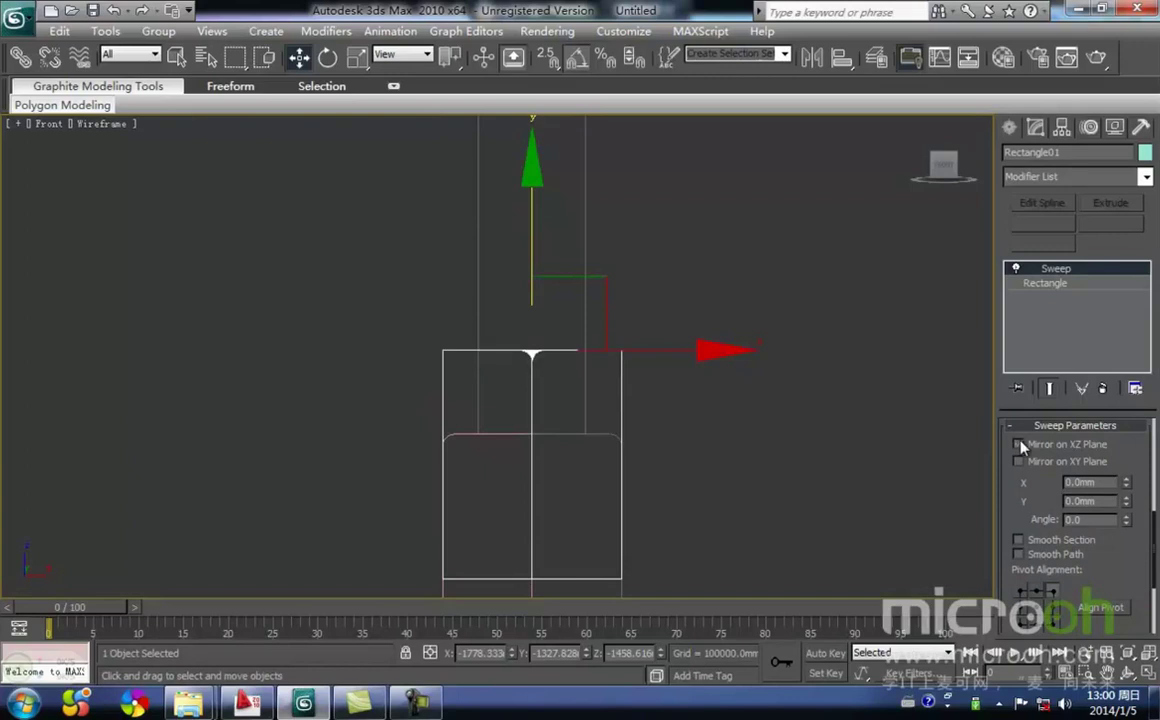
pyautogui.click(1019, 444)
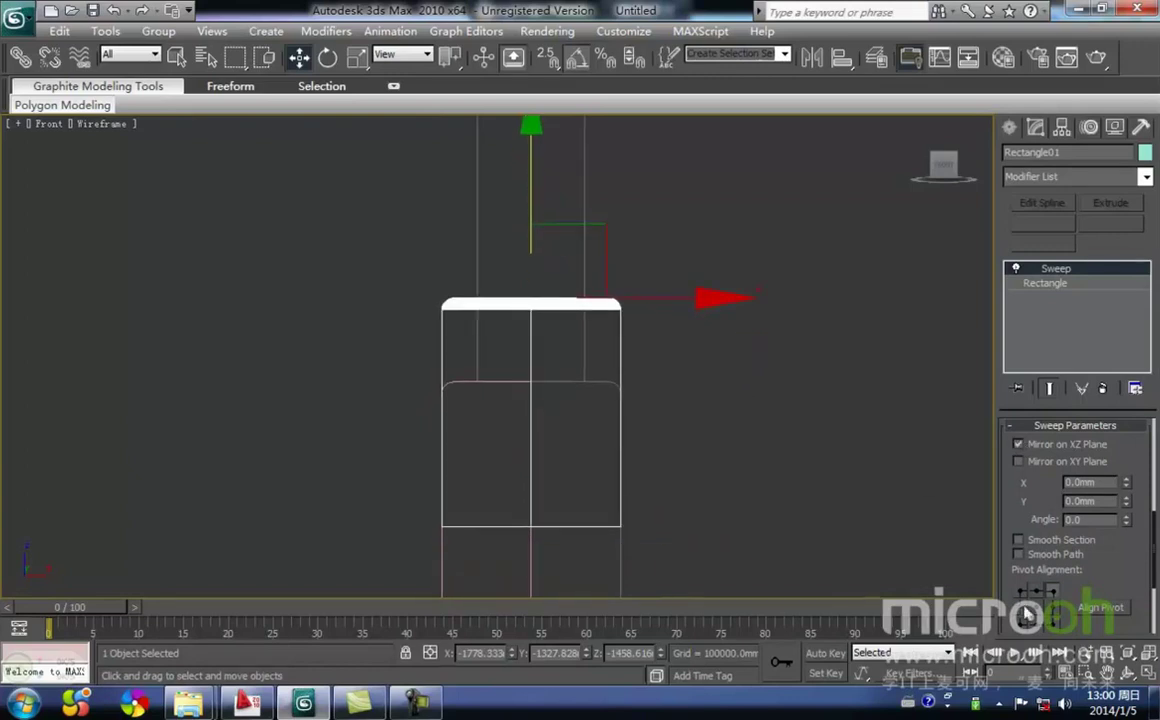
# Try several pivot alignments for the sweep and keep the one that matches the base's width in the elevation.
pyautogui.click(1037, 589)
pyautogui.click(1021, 590)
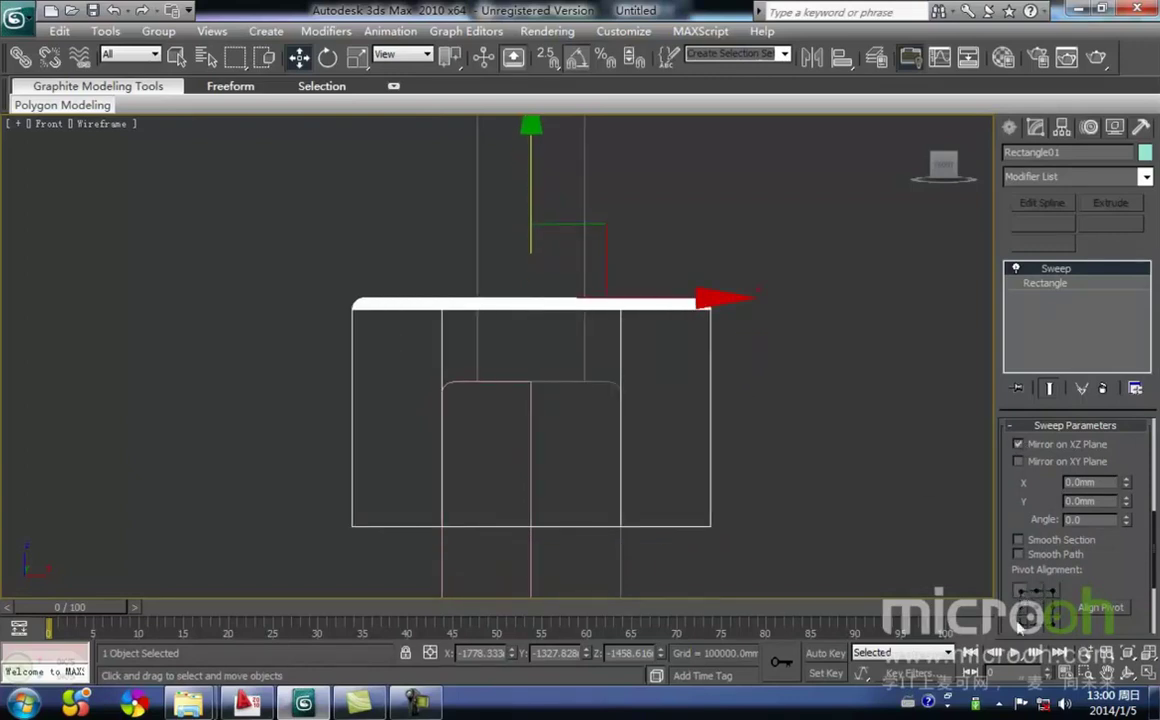
pyautogui.click(1021, 608)
pyautogui.click(1037, 619)
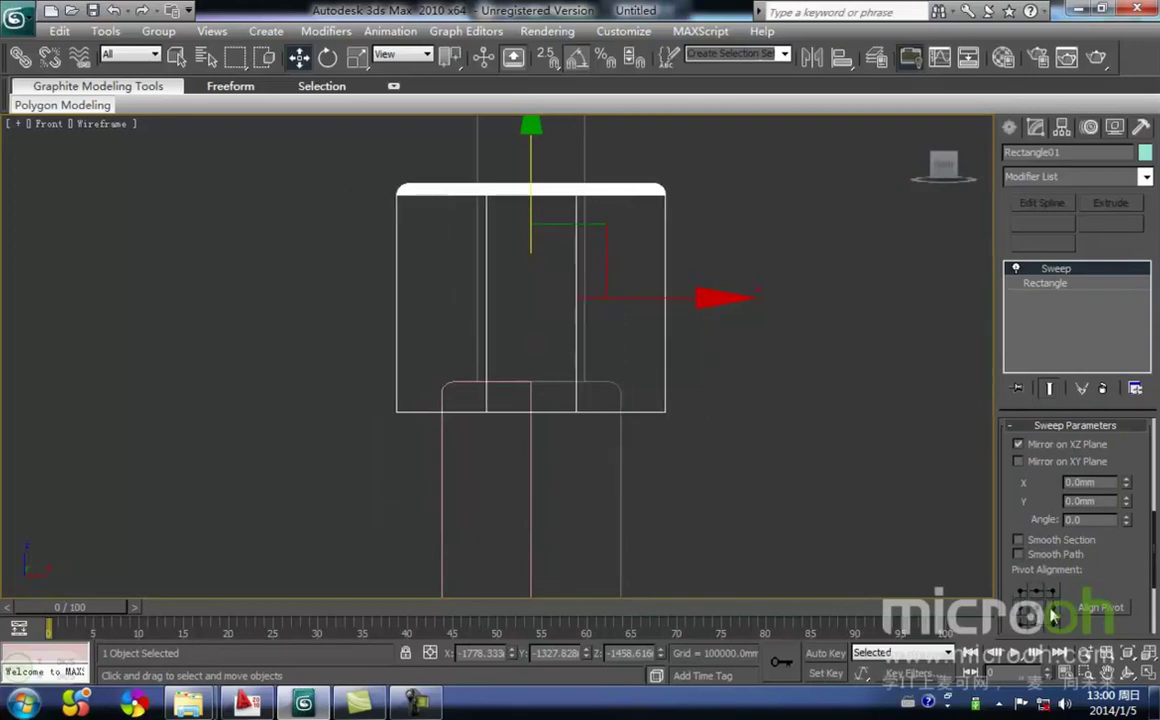
pyautogui.click(1052, 605)
# Move the swept base straight down with snapping so that it sits on the elevation's ground line.
pyautogui.moveTo(749, 500); pyautogui.dragTo(738, 447, button='middle')
pyautogui.moveTo(634, 414); pyautogui.dragTo(572, 308)
pyautogui.press('s')
pyautogui.moveTo(614, 357); pyautogui.dragTo(609, 558)
pyautogui.moveTo(633, 517); pyautogui.dragTo(623, 489, button='middle')
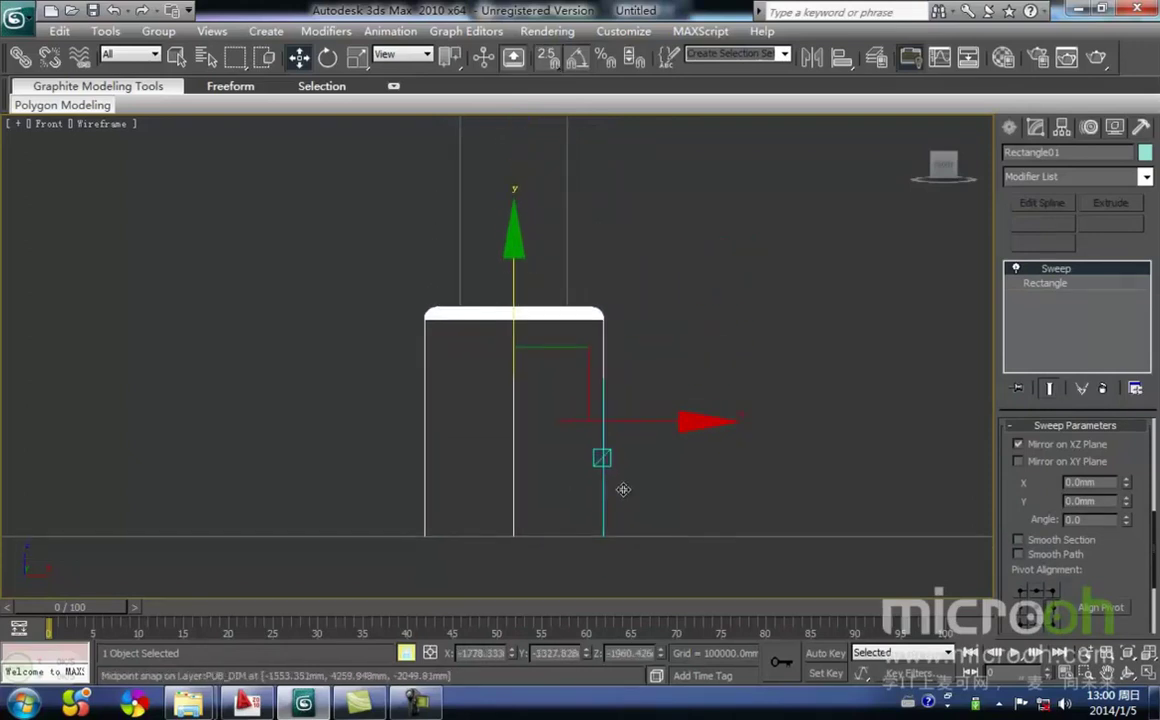
# Display the column base shaded and examine its position against the elevations in the left and front views.
pyautogui.scroll(-4, 577, 453)
pyautogui.press('F3')
pyautogui.moveTo(515, 417); pyautogui.dragTo(517, 391, button='middle')
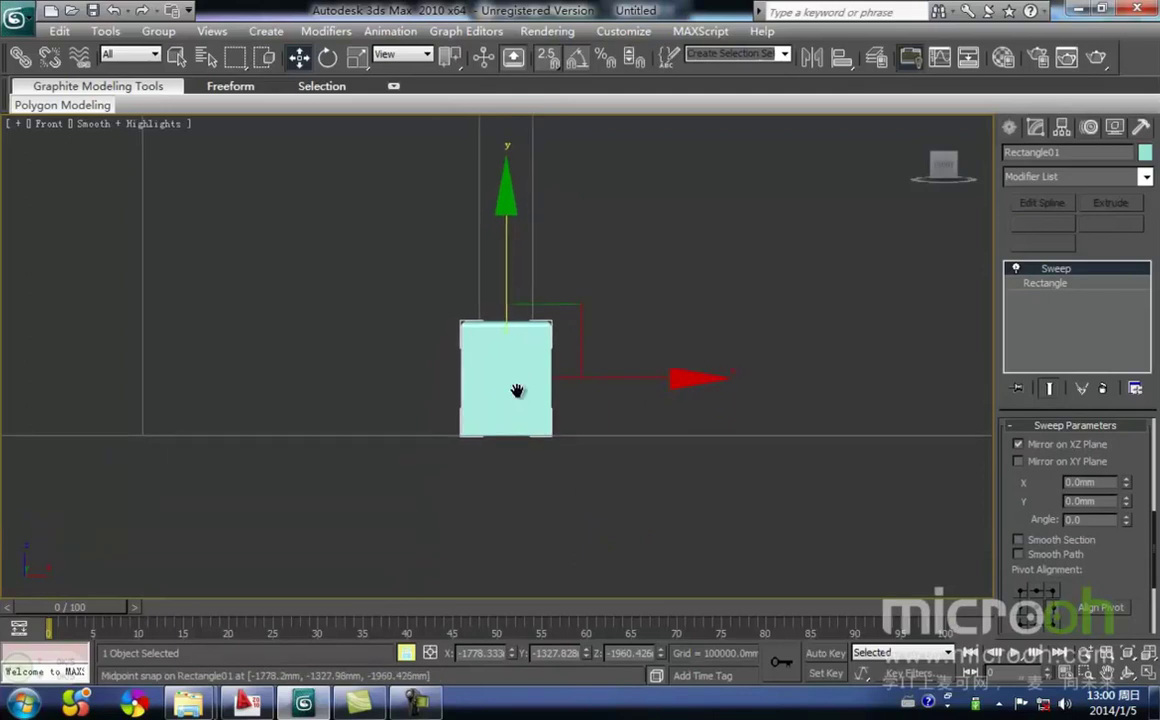
pyautogui.press('l')
pyautogui.press('z')
pyautogui.scroll(-4, 543, 407)
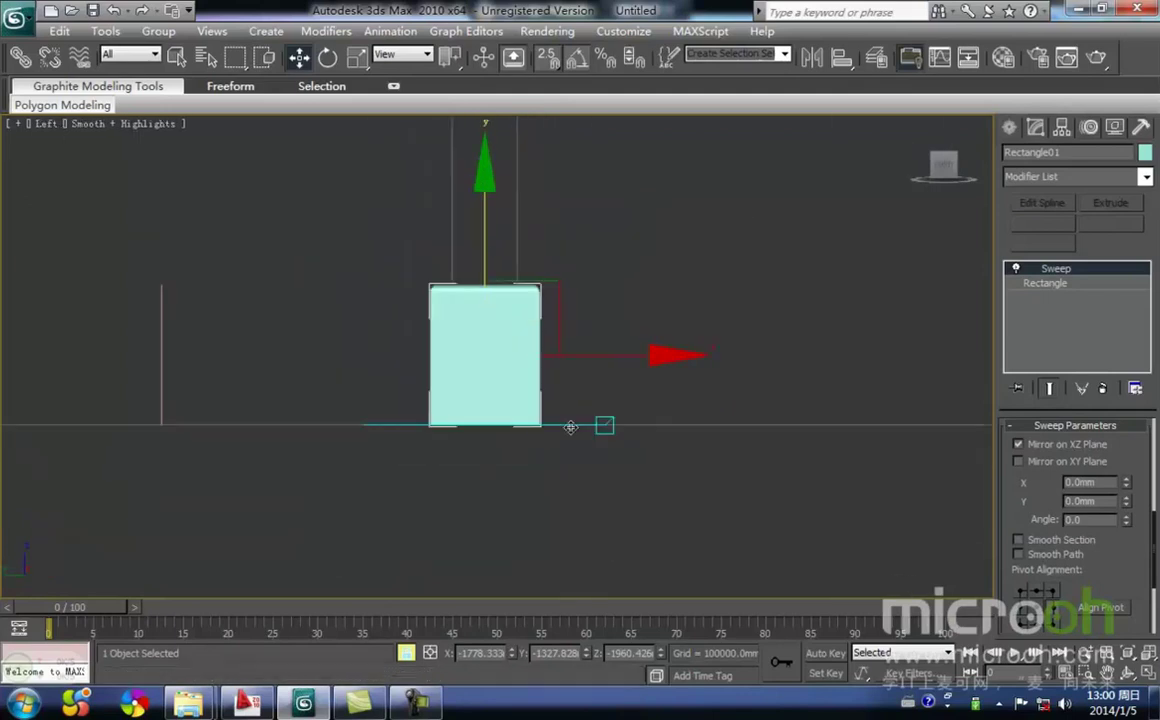
pyautogui.click(533, 453)
pyautogui.click(479, 362)
pyautogui.press('f')
pyautogui.press('z')
pyautogui.scroll(-4, 445, 365)
pyautogui.moveTo(631, 493); pyautogui.dragTo(380, 255)
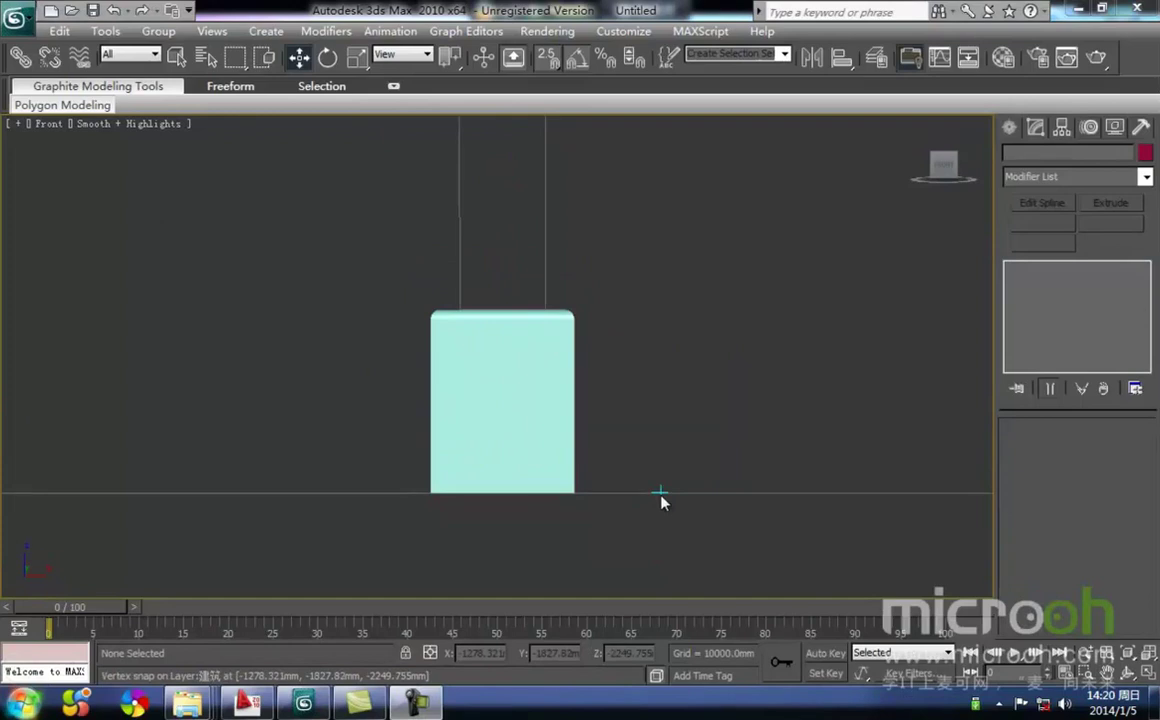
# Draw a rectangle about 2941 mm long and 269 mm wide over the left column shaft in the front elevation.
pyautogui.moveTo(518, 370); pyautogui.dragTo(547, 500, button='middle')
pyautogui.scroll(-4, 564, 479)
pyautogui.moveTo(572, 440); pyautogui.dragTo(579, 528, button='middle')
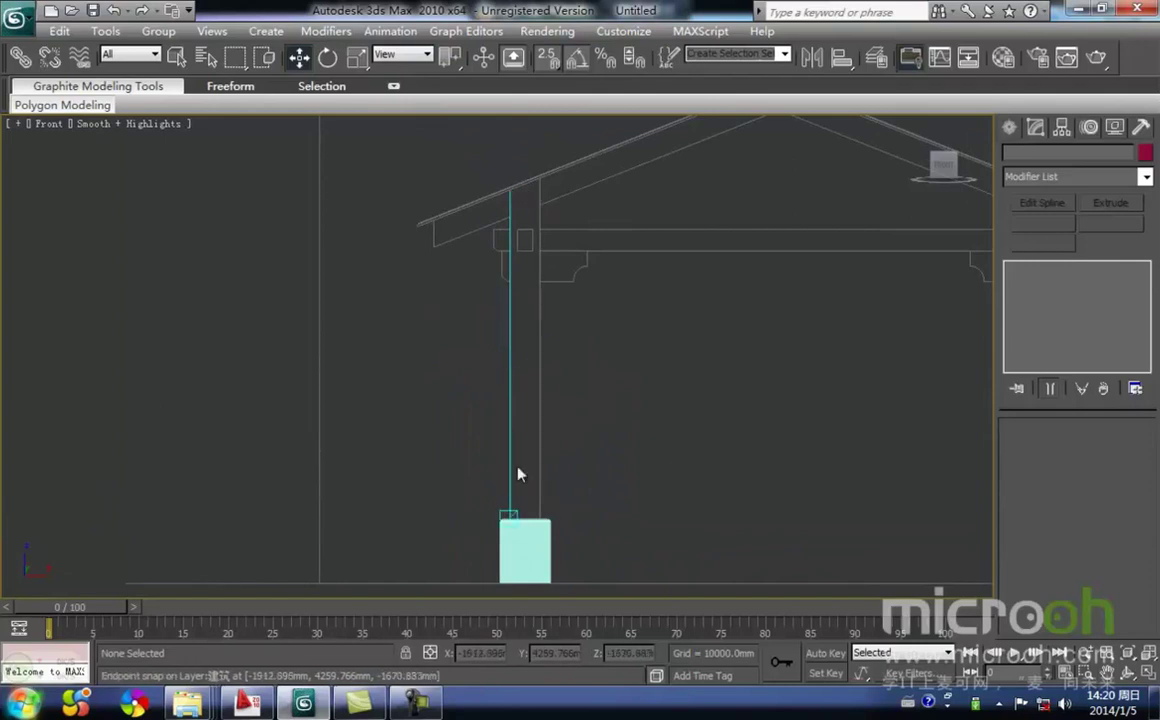
pyautogui.moveTo(693, 353); pyautogui.dragTo(716, 341, button='middle')
pyautogui.click(1008, 128)
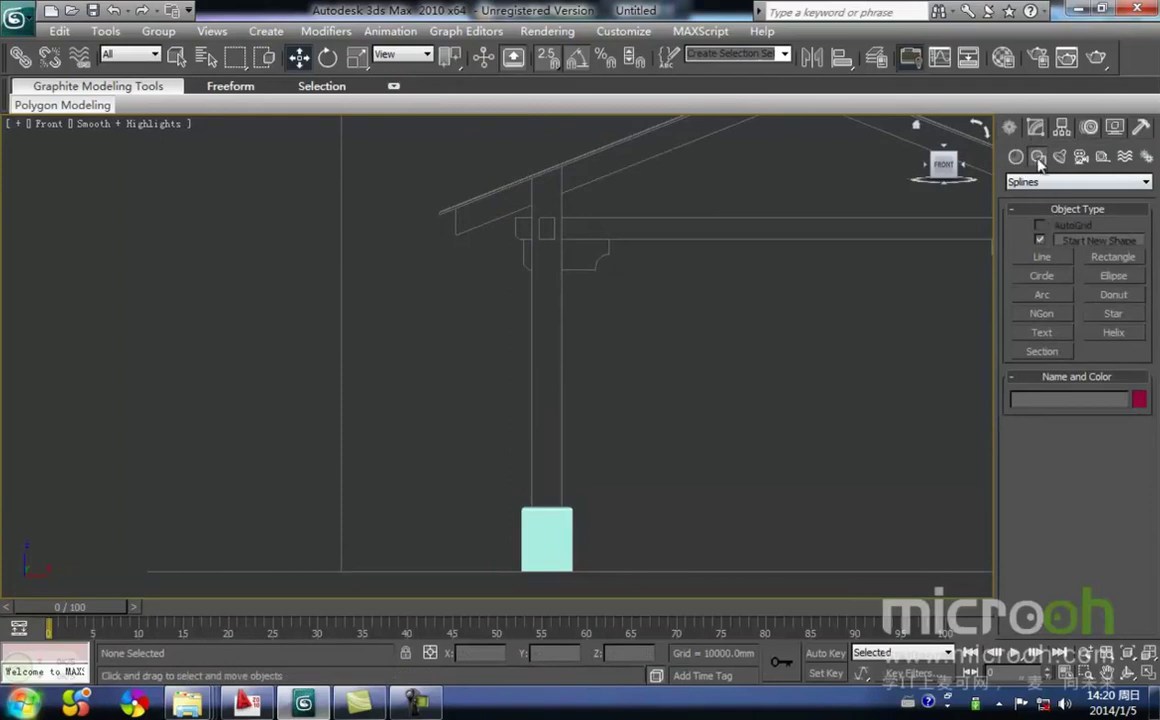
pyautogui.click(1108, 258)
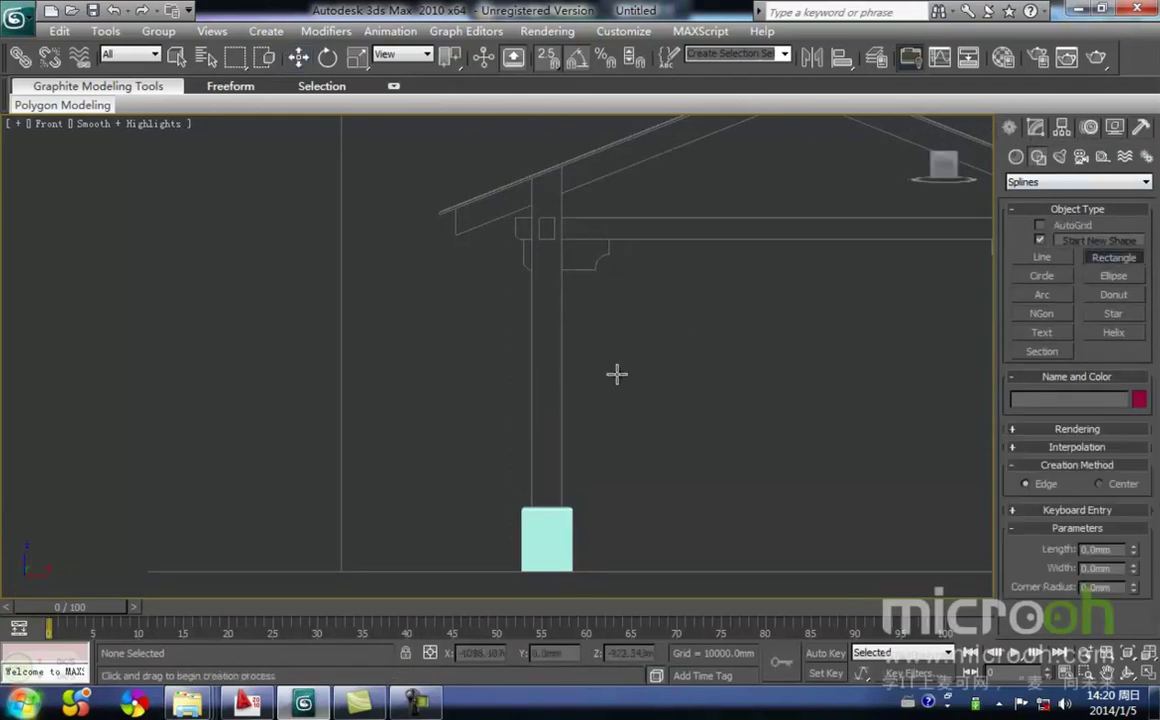
pyautogui.moveTo(575, 378); pyautogui.dragTo(474, 347, button='middle')
pyautogui.scroll(2, 432, 300)
pyautogui.scroll(-2, 434, 285)
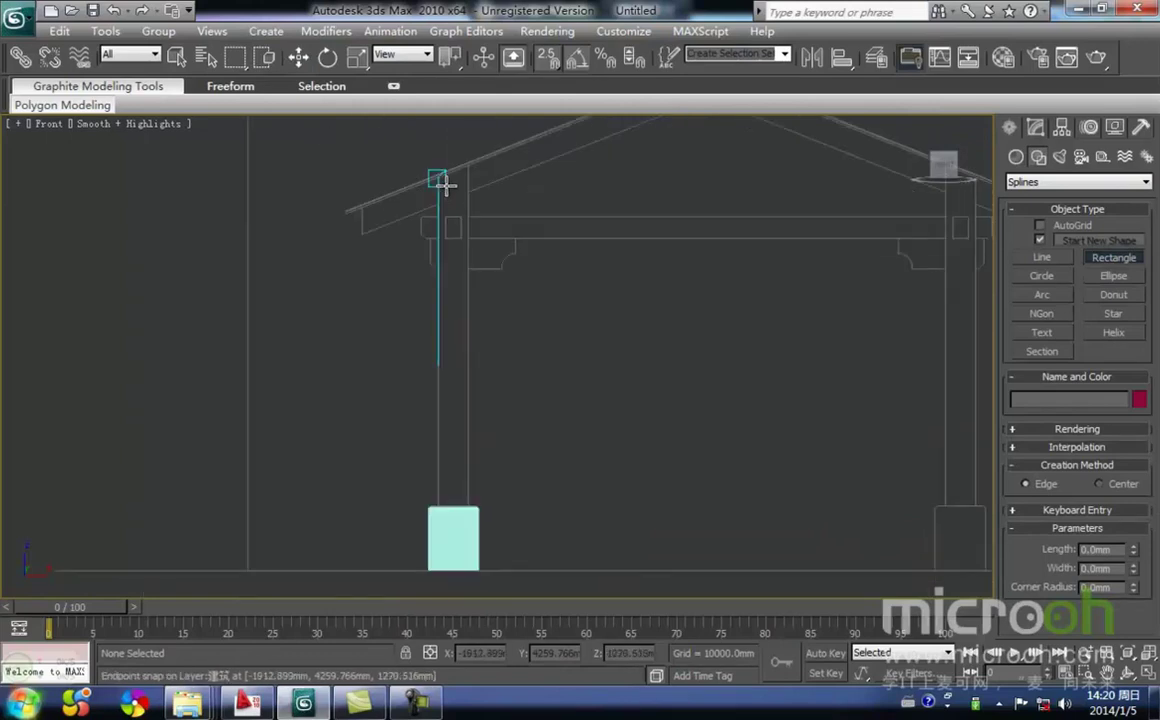
pyautogui.moveTo(443, 183); pyautogui.dragTo(465, 500)
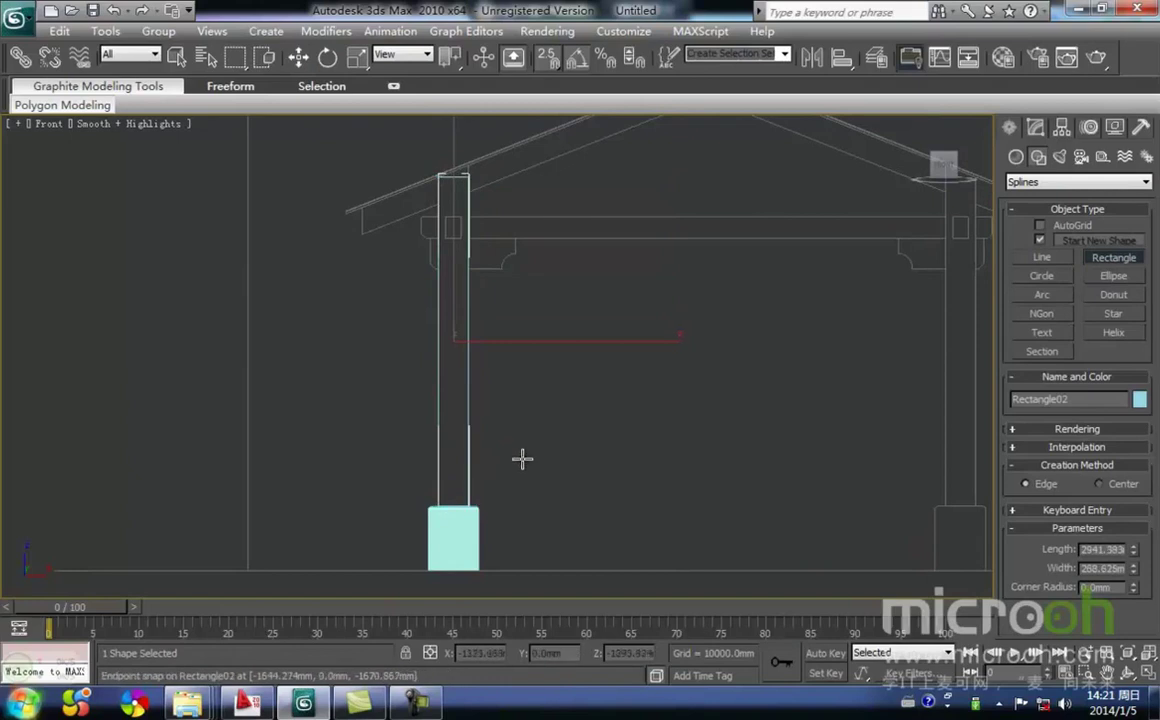
# In the left view, move the shaft rectangle sideways to near the column outline in the side elevation.
pyautogui.press('w')
pyautogui.moveTo(562, 435); pyautogui.dragTo(308, 324)
pyautogui.scroll(4, 450, 362)
pyautogui.moveTo(472, 410); pyautogui.dragTo(222, 291)
pyautogui.press('l')
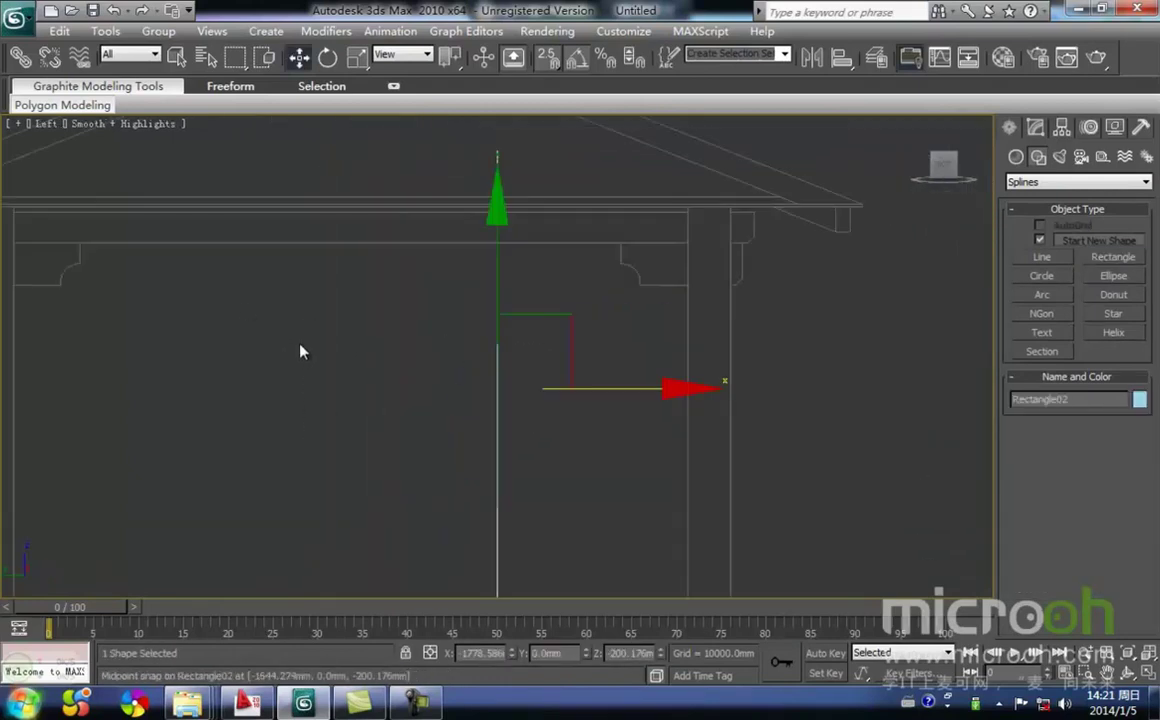
pyautogui.scroll(-2, 432, 340)
pyautogui.moveTo(432, 322); pyautogui.dragTo(515, 430)
pyautogui.press('space')
pyautogui.moveTo(497, 373); pyautogui.dragTo(414, 357, button='middle')
pyautogui.moveTo(385, 435); pyautogui.dragTo(514, 317)
pyautogui.scroll(3, 517, 317)
pyautogui.moveTo(489, 388); pyautogui.dragTo(450, 496, button='middle')
pyautogui.moveTo(561, 402); pyautogui.dragTo(386, 409)
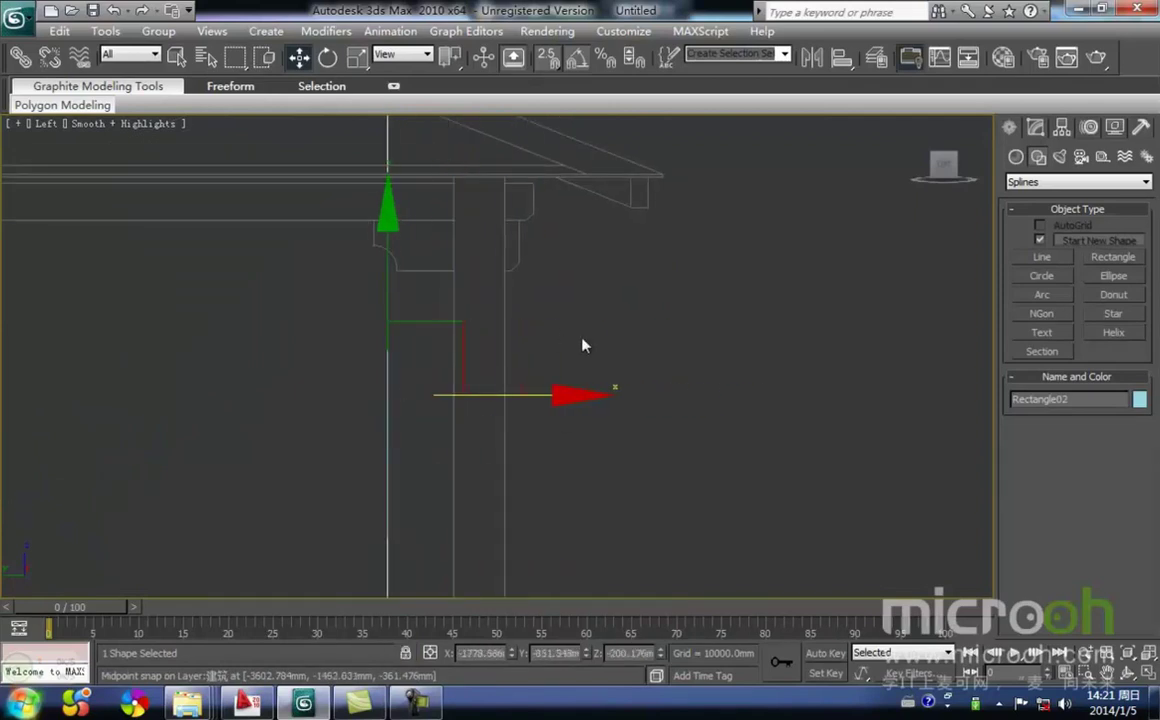
pyautogui.click(519, 266)
pyautogui.moveTo(519, 266); pyautogui.dragTo(504, 341, button='middle')
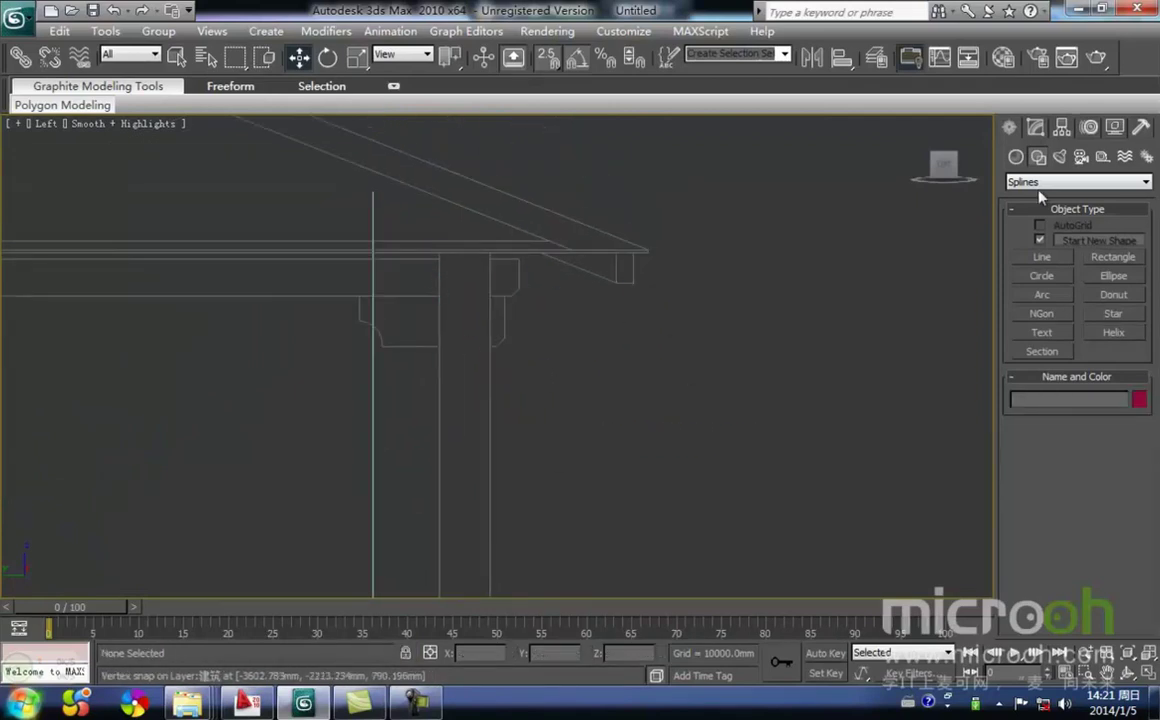
# Measure the column shaft's width in the left elevation with a Tape helper, and delete the tape.
pyautogui.click(1036, 128)
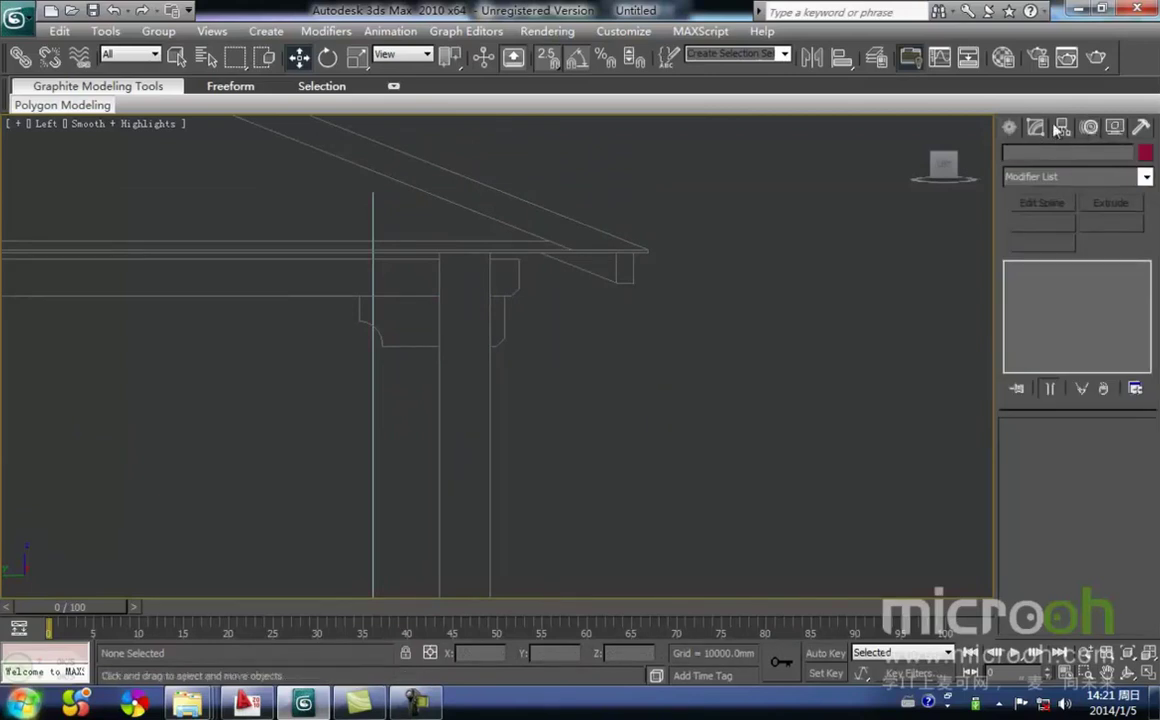
pyautogui.click(1009, 127)
pyautogui.click(1103, 157)
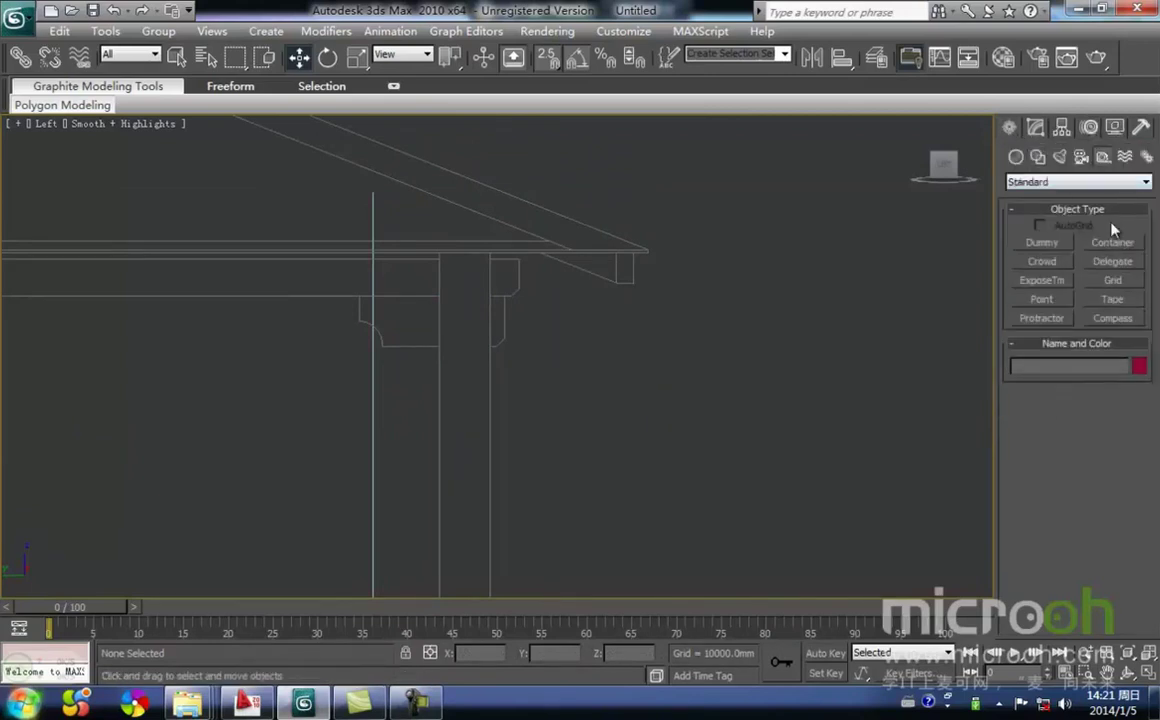
pyautogui.click(1112, 300)
pyautogui.moveTo(445, 261); pyautogui.dragTo(488, 258)
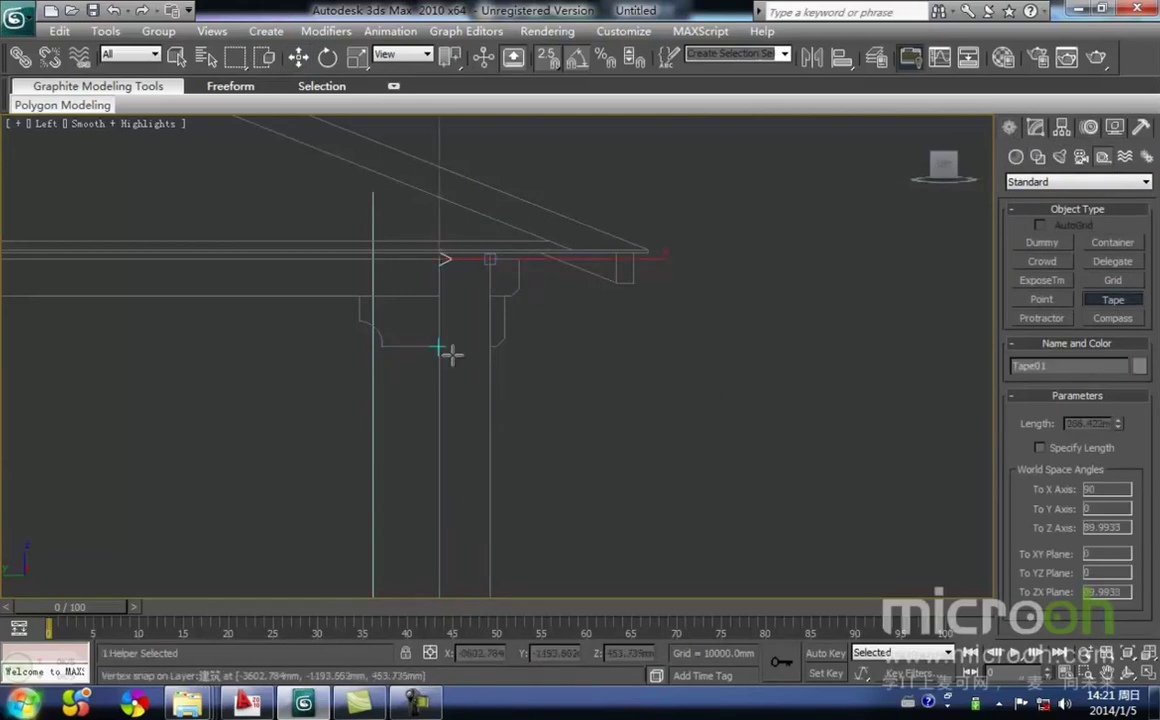
pyautogui.rightClick(541, 340)
pyautogui.click(541, 333)
pyautogui.moveTo(546, 331); pyautogui.dragTo(453, 217)
pyautogui.moveTo(528, 345); pyautogui.dragTo(440, 228)
pyautogui.press('Delete')
# Extrude the column shaft rectangle by 268 mm.
pyautogui.click(373, 338)
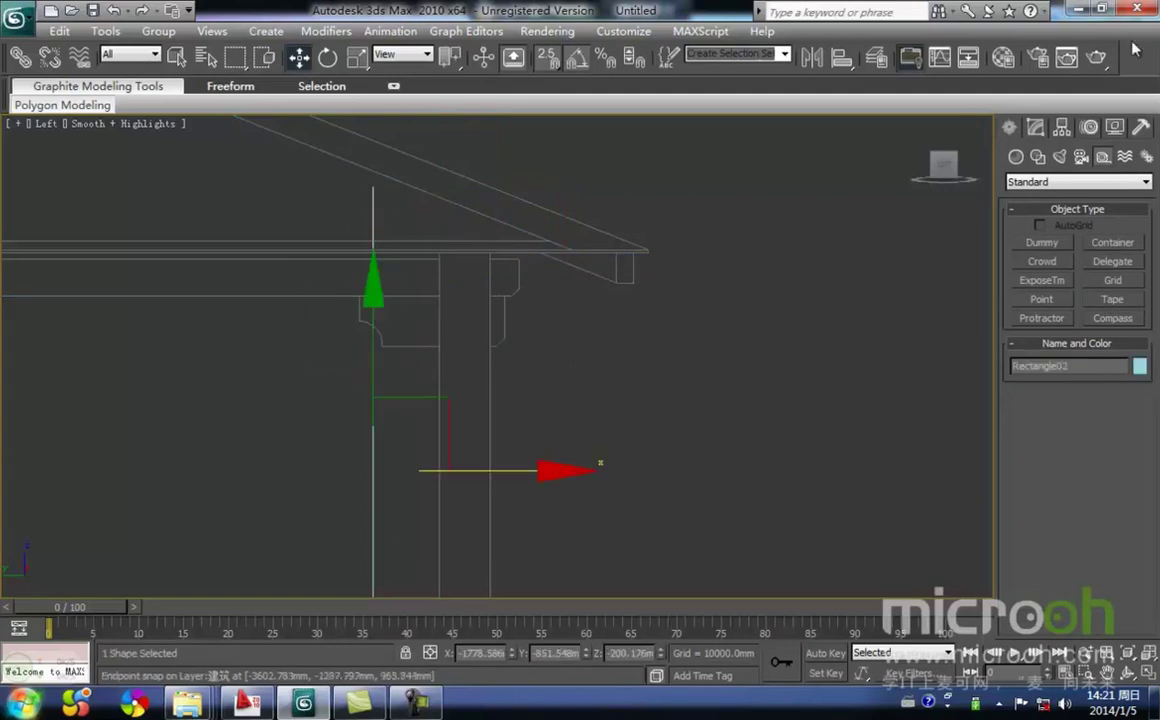
pyautogui.click(1036, 128)
pyautogui.click(1112, 202)
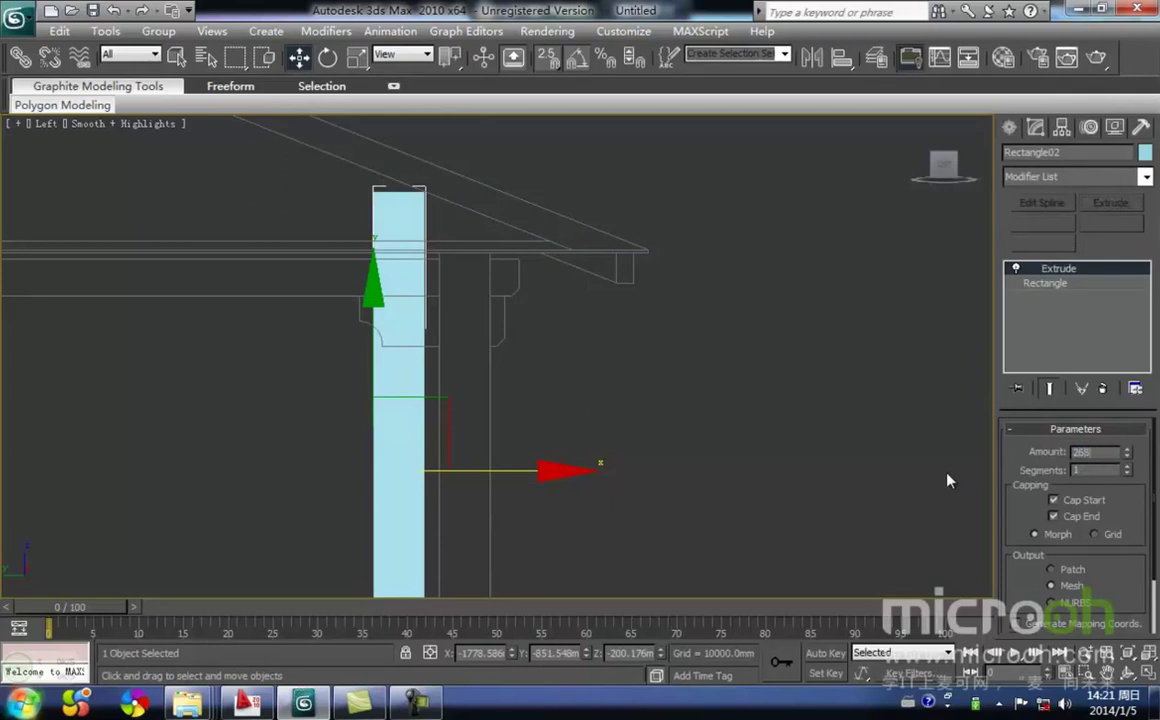
# Snap the extruded shaft sideways onto the column outline in the left elevation, and return to the front view.
pyautogui.moveTo(554, 436)
pyautogui.mouseDown()
pyautogui.moveTo(409, 370)
pyautogui.moveTo(356, 362)
pyautogui.mouseUp()
pyautogui.moveTo(352, 374); pyautogui.dragTo(354, 248, button='middle')
pyautogui.press('space')
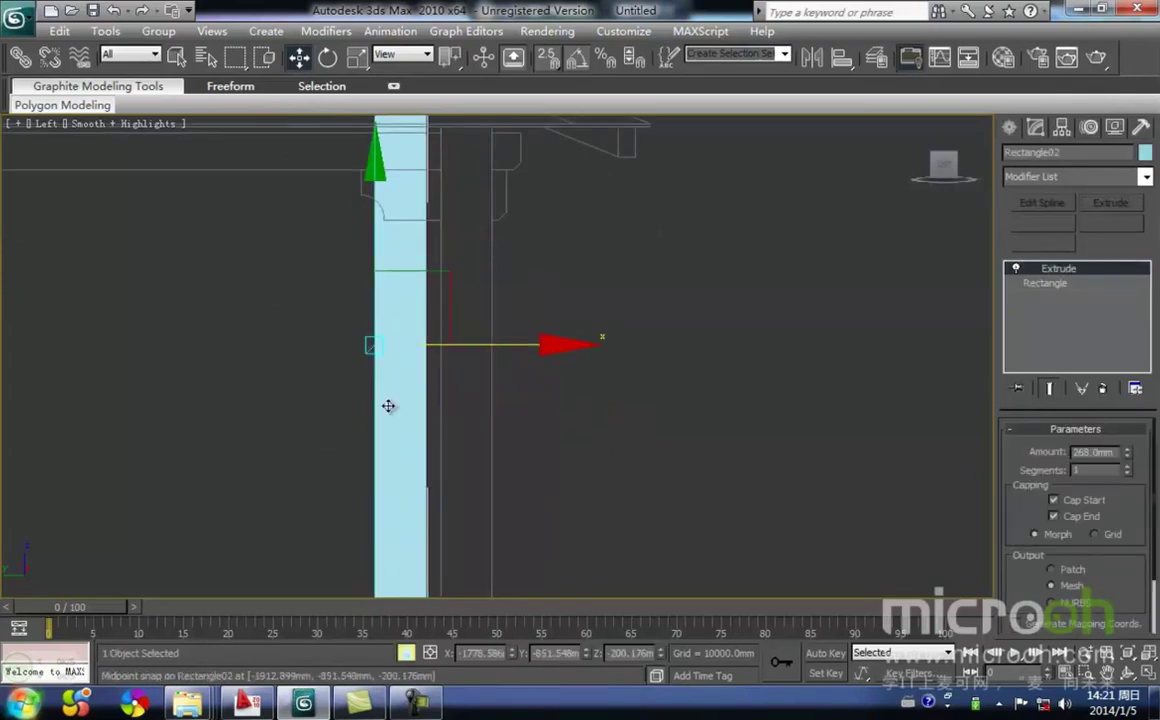
pyautogui.moveTo(366, 347); pyautogui.dragTo(445, 385)
pyautogui.press('space')
pyautogui.moveTo(543, 478); pyautogui.dragTo(398, 378)
pyautogui.moveTo(398, 378); pyautogui.dragTo(402, 375, button='middle')
pyautogui.press('f')
pyautogui.scroll(-3, 440, 357)
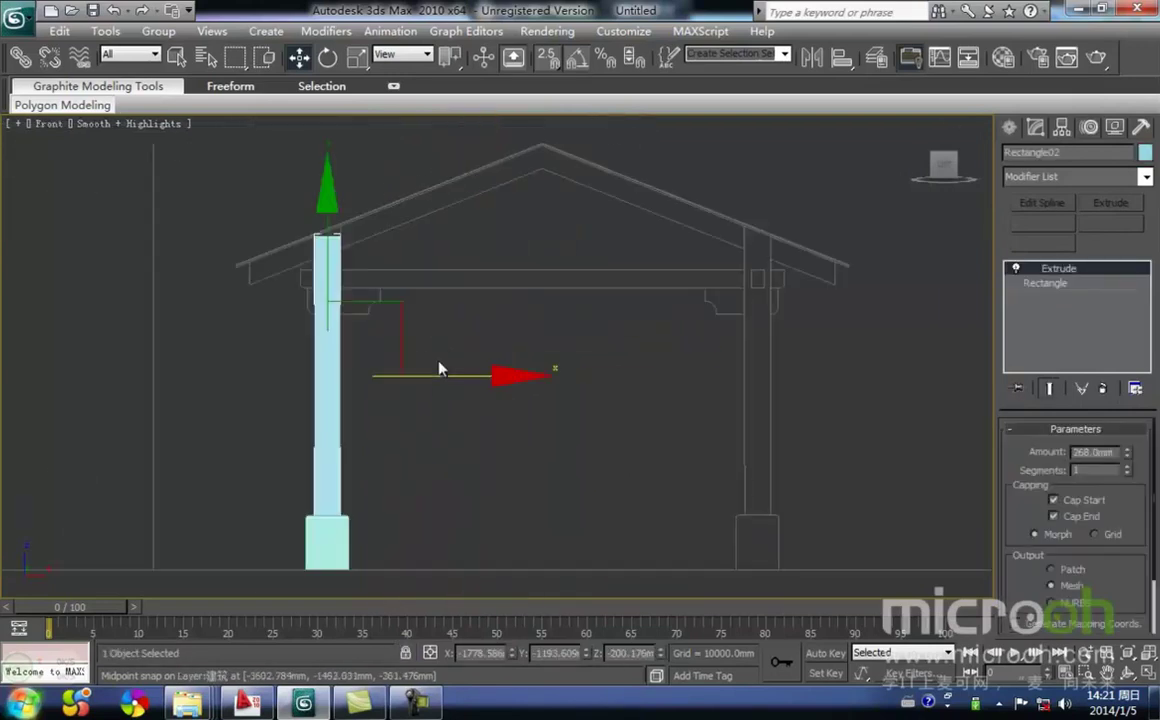
pyautogui.moveTo(296, 362); pyautogui.dragTo(420, 317, button='middle')
pyautogui.click(577, 427)
pyautogui.moveTo(500, 311); pyautogui.dragTo(452, 329, button='middle')
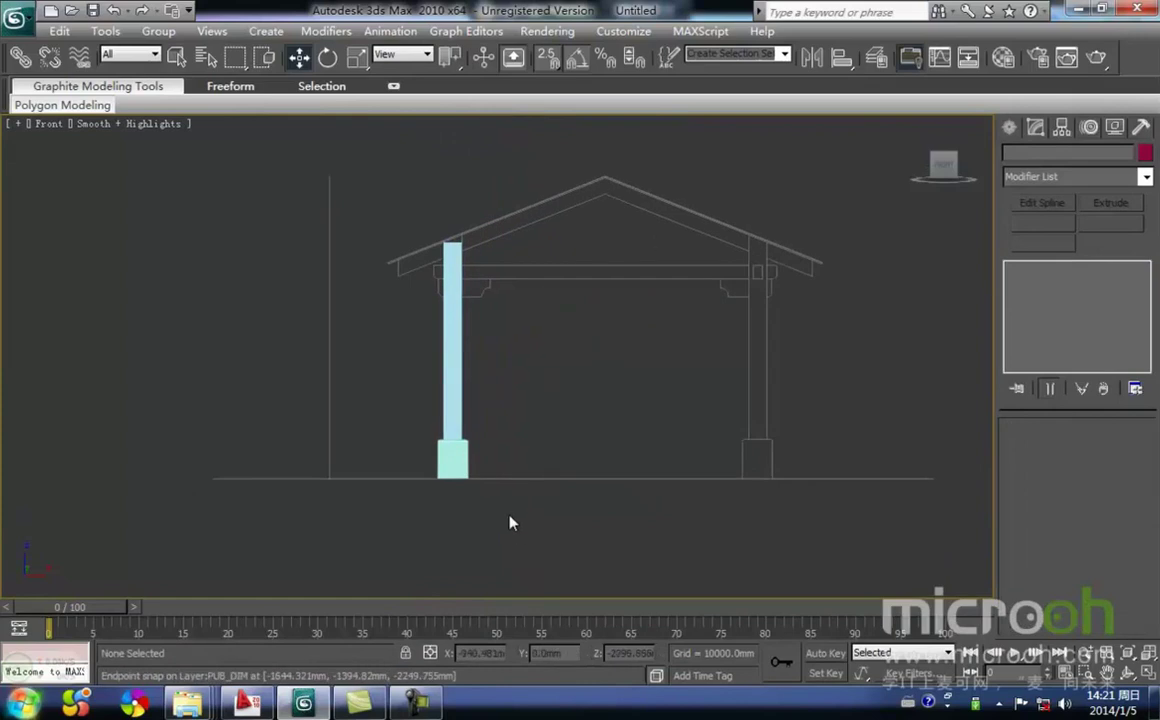
# Select the column shaft and its base together and group them under the default name.
pyautogui.moveTo(518, 537); pyautogui.dragTo(323, 130)
pyautogui.click(525, 520)
pyautogui.moveTo(525, 522); pyautogui.dragTo(317, 226)
pyautogui.click(158, 31)
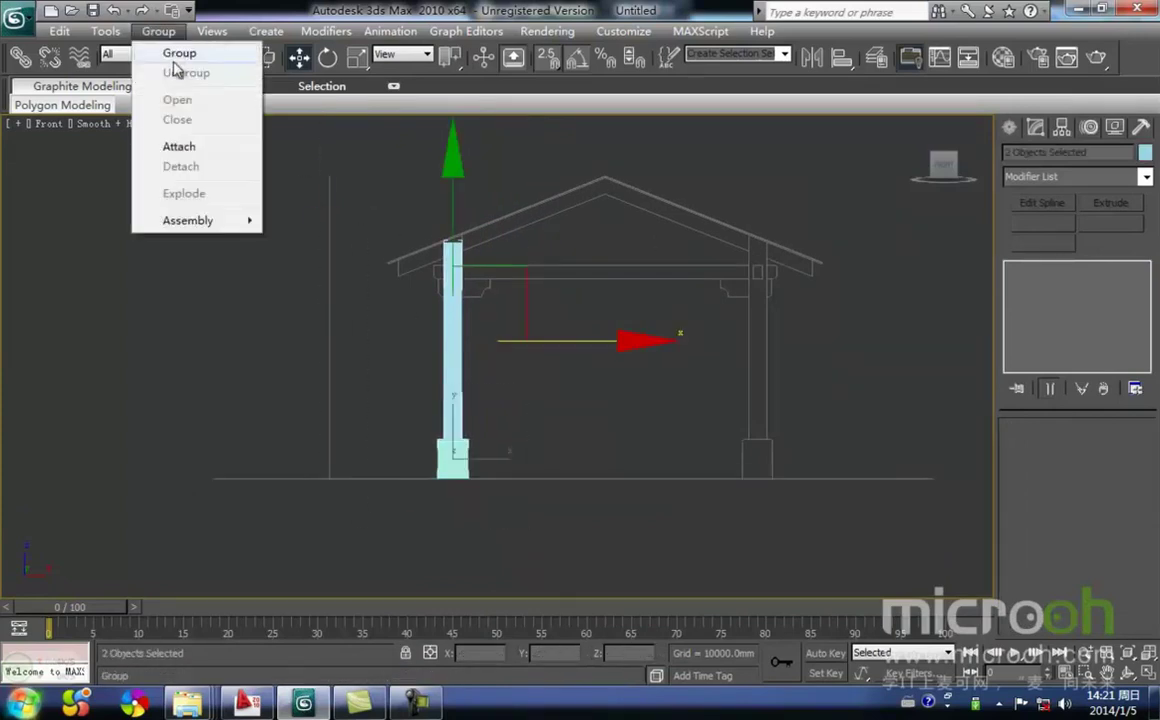
pyautogui.click(163, 50)
pyautogui.click(603, 388)
# Test moving the grouped column, undo the move, and select the group again.
pyautogui.click(501, 405)
pyautogui.moveTo(460, 376); pyautogui.dragTo(456, 468)
pyautogui.moveTo(565, 360); pyautogui.dragTo(635, 368)
pyautogui.hotkey('ctrl', 'z')
pyautogui.scroll(2, 556, 397)
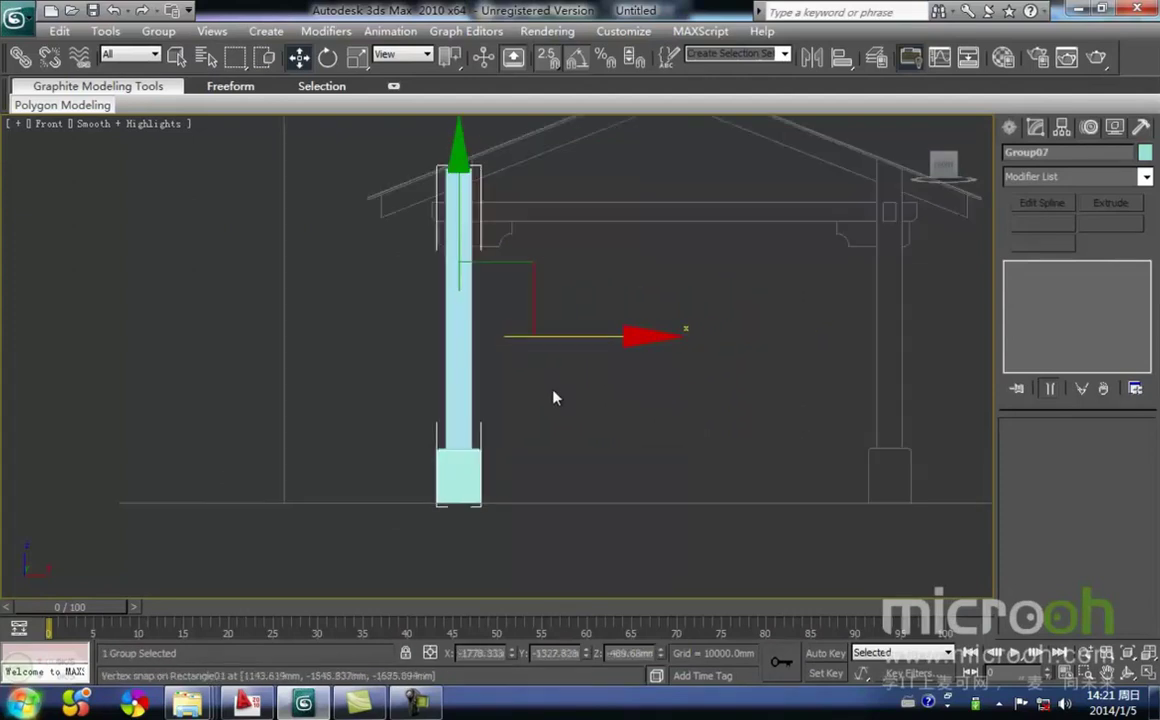
pyautogui.click(533, 460)
pyautogui.click(463, 474)
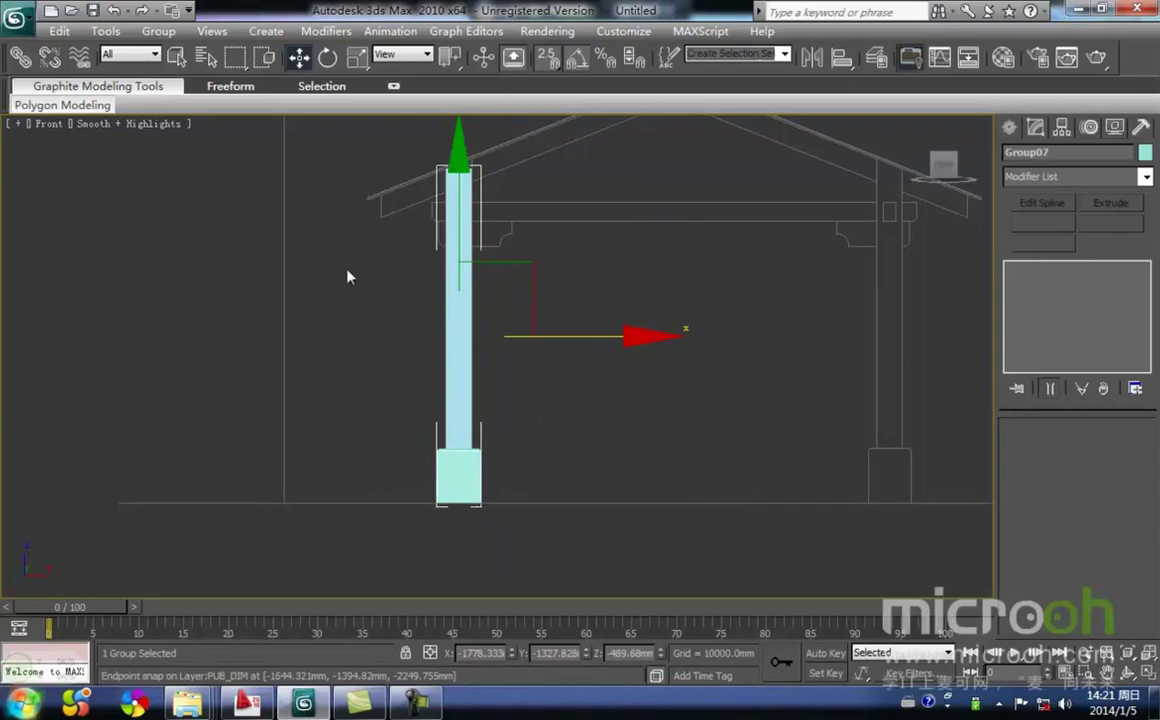
# Ungroup the column, try moving its separate parts, and undo the move.
pyautogui.click(158, 31)
pyautogui.click(186, 73)
pyautogui.click(505, 400)
pyautogui.moveTo(562, 404); pyautogui.dragTo(262, 250)
pyautogui.moveTo(459, 310); pyautogui.dragTo(645, 319)
pyautogui.hotkey('ctrl', 'z')
pyautogui.click(590, 373)
pyautogui.click(463, 480)
pyautogui.moveTo(463, 480); pyautogui.dragTo(516, 480)
pyautogui.rightClick(516, 480)
pyautogui.click(592, 427)
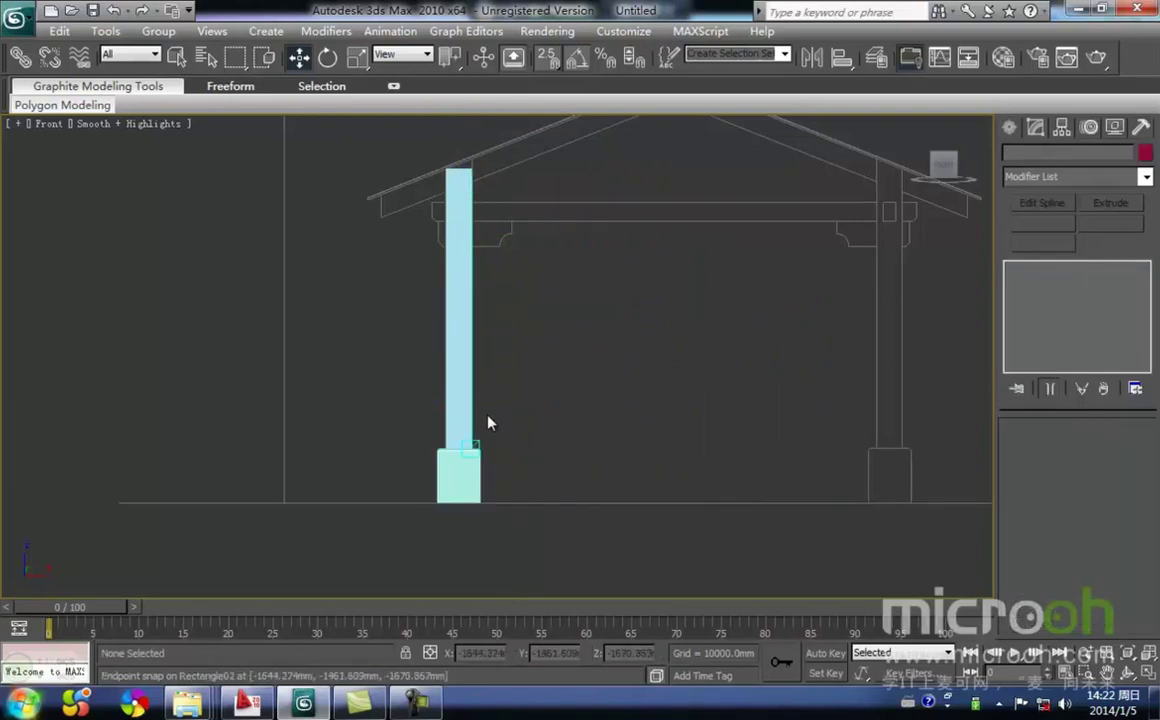
# Group the column shaft and its base again under the default name.
pyautogui.moveTo(484, 422); pyautogui.dragTo(489, 458, button='middle')
pyautogui.scroll(-2, 515, 463)
pyautogui.moveTo(544, 518); pyautogui.dragTo(394, 197)
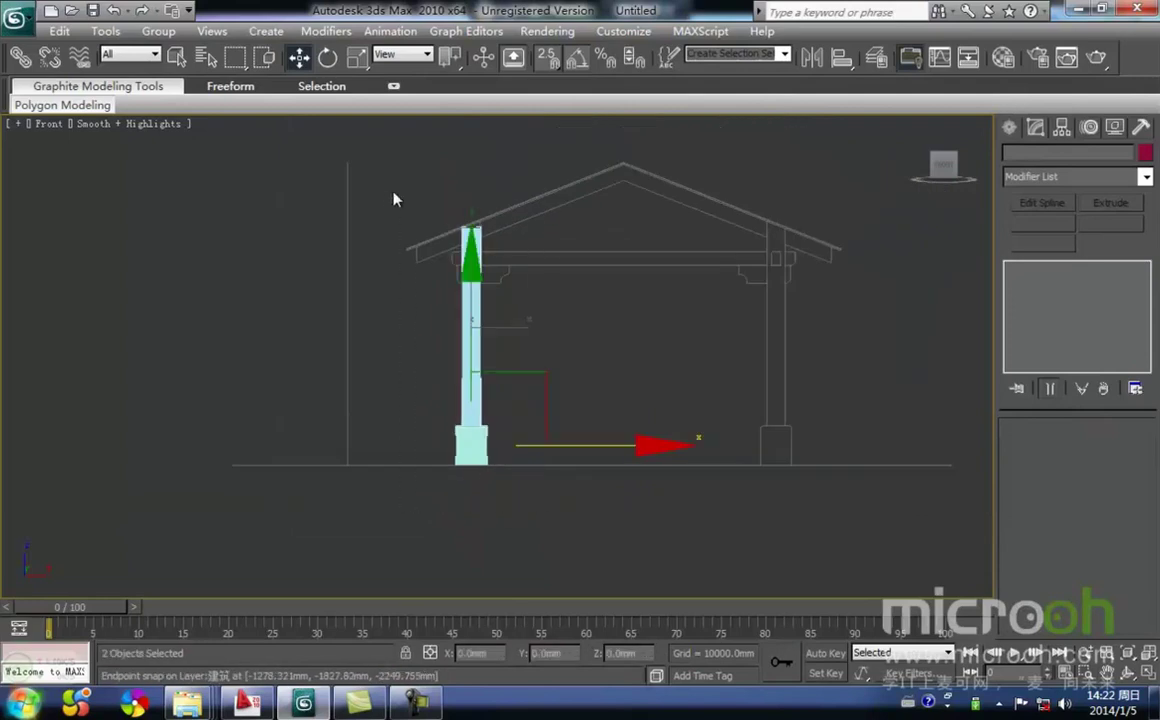
pyautogui.click(158, 31)
pyautogui.click(178, 50)
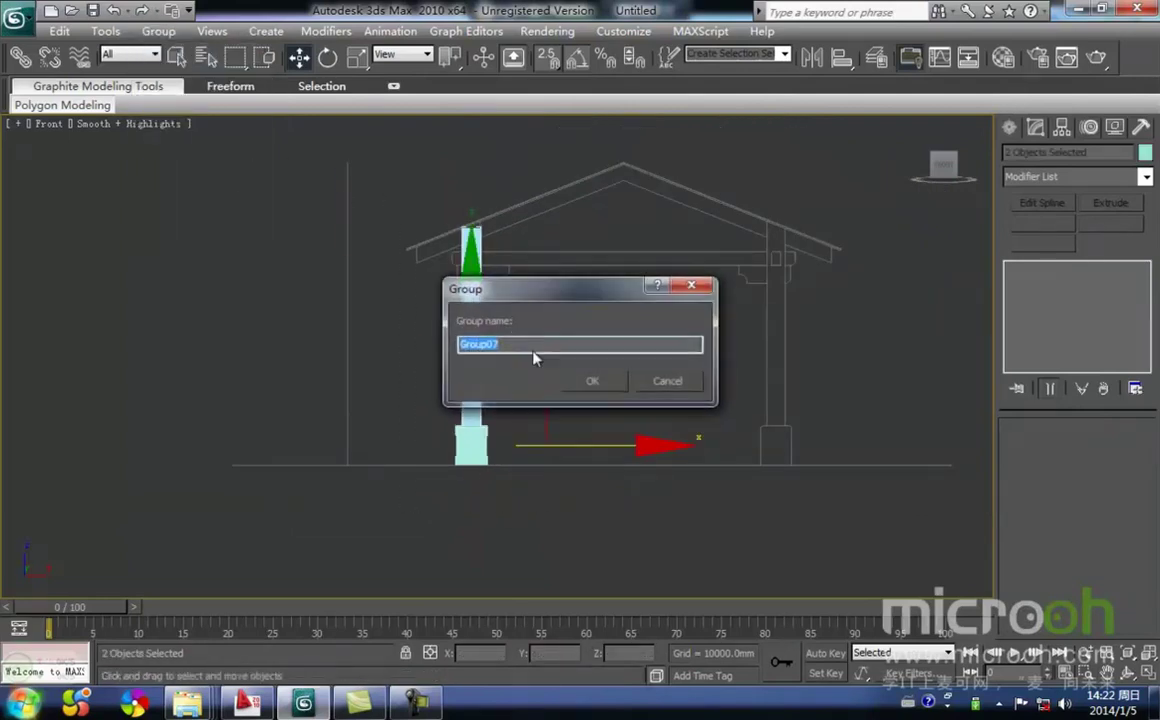
pyautogui.click(592, 380)
# Clone the grouped column to the opposite column position in the front elevation, making three instances at equal spacing.
pyautogui.moveTo(576, 318); pyautogui.dragTo(546, 348, button='middle')
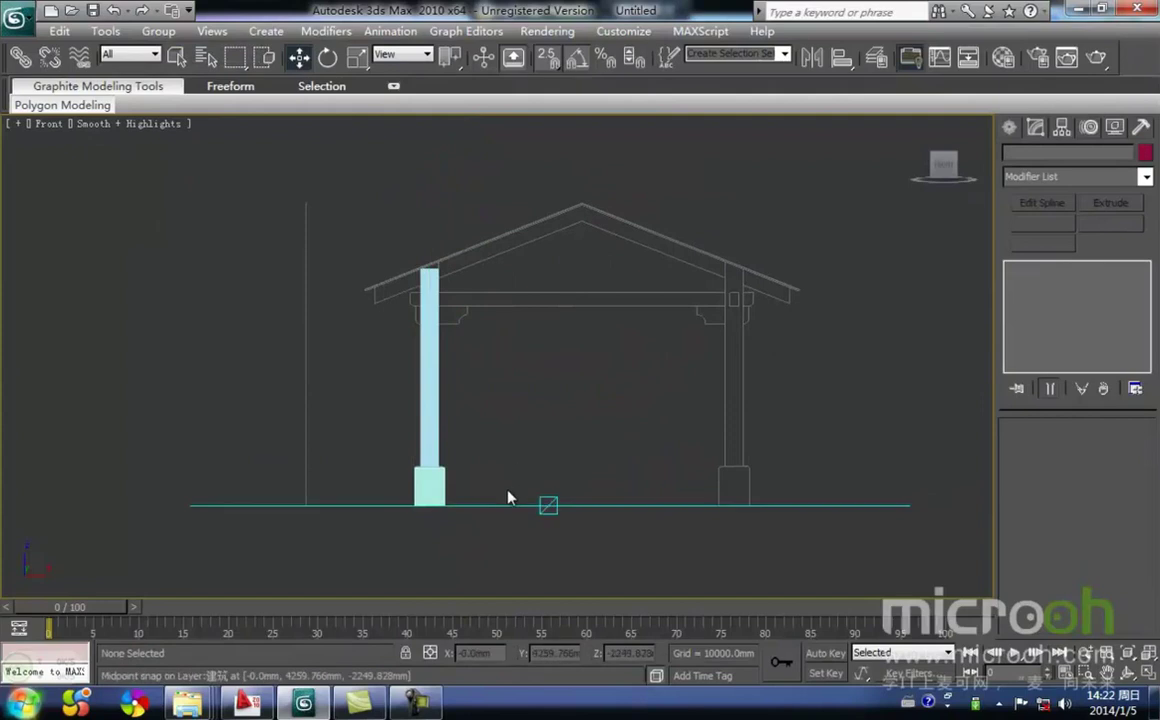
pyautogui.moveTo(702, 455); pyautogui.dragTo(597, 473, button='middle')
pyautogui.click(316, 412)
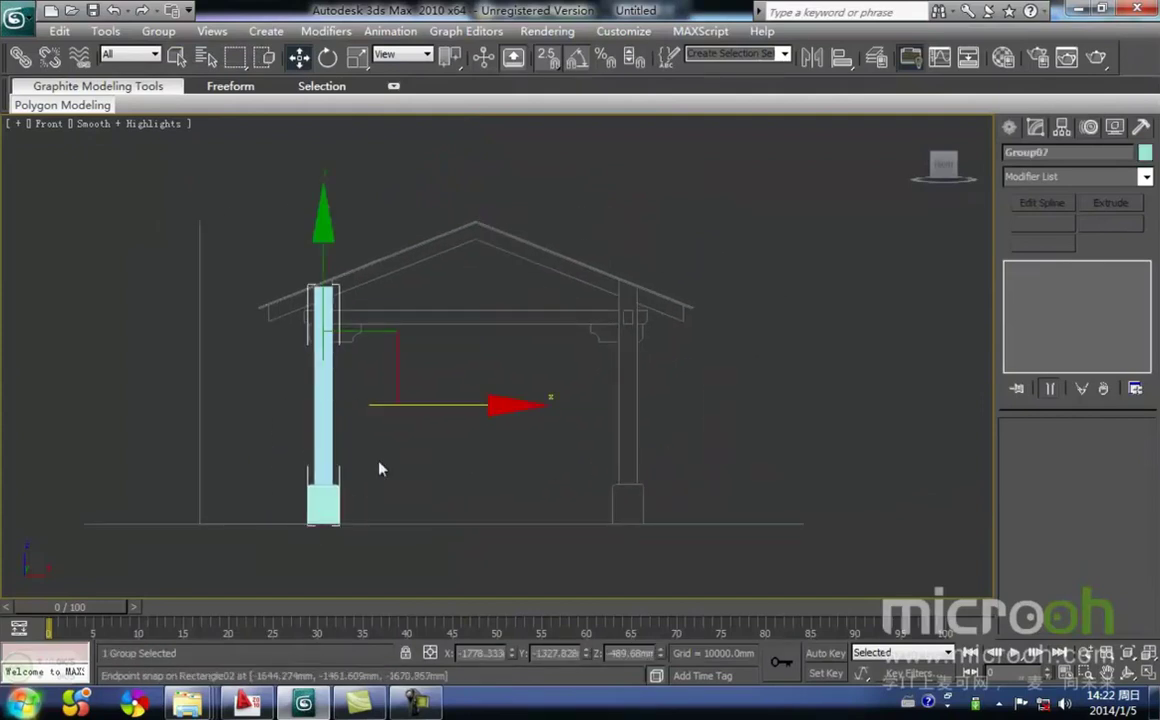
pyautogui.moveTo(418, 459); pyautogui.dragTo(415, 340, button='middle')
pyautogui.scroll(3, 436, 287)
pyautogui.moveTo(388, 383); pyautogui.dragTo(365, 421, button='middle')
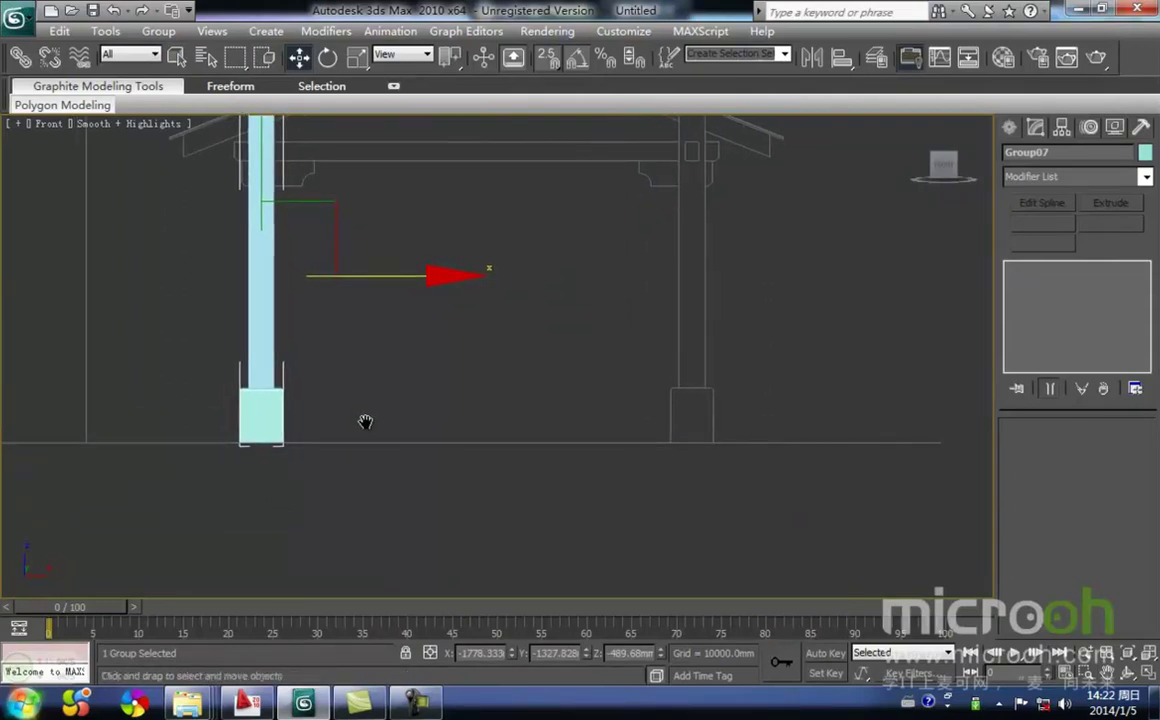
pyautogui.click(405, 655)
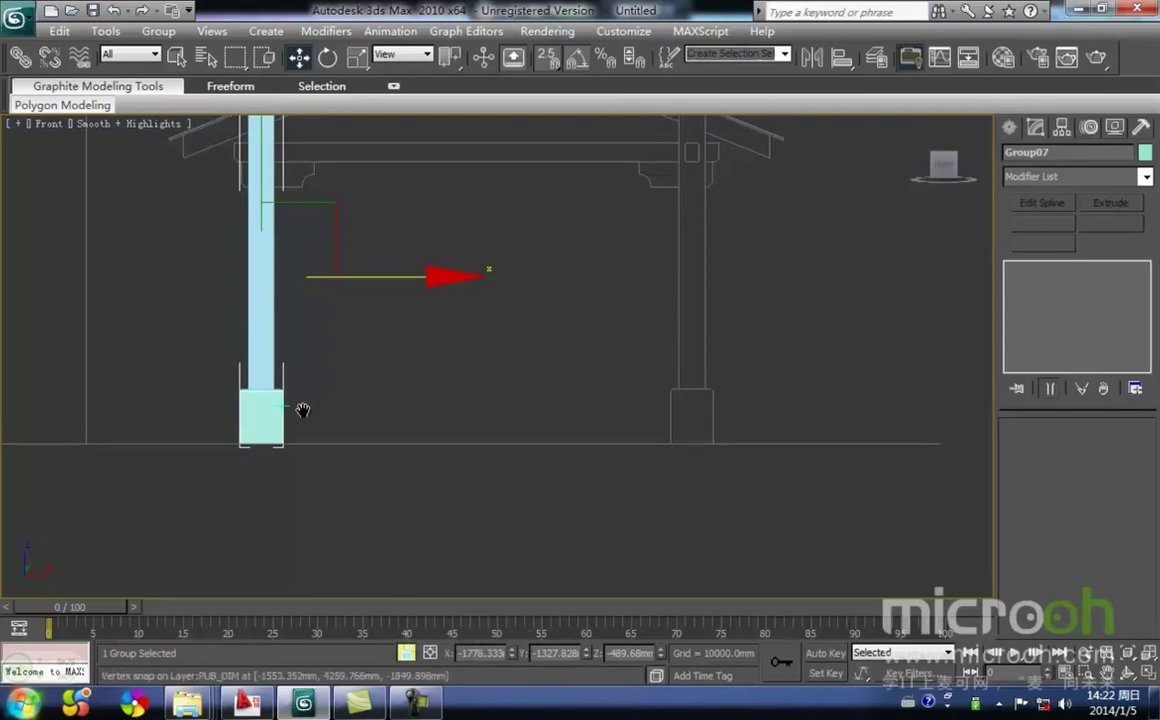
pyautogui.moveTo(299, 441); pyautogui.dragTo(277, 469, button='middle')
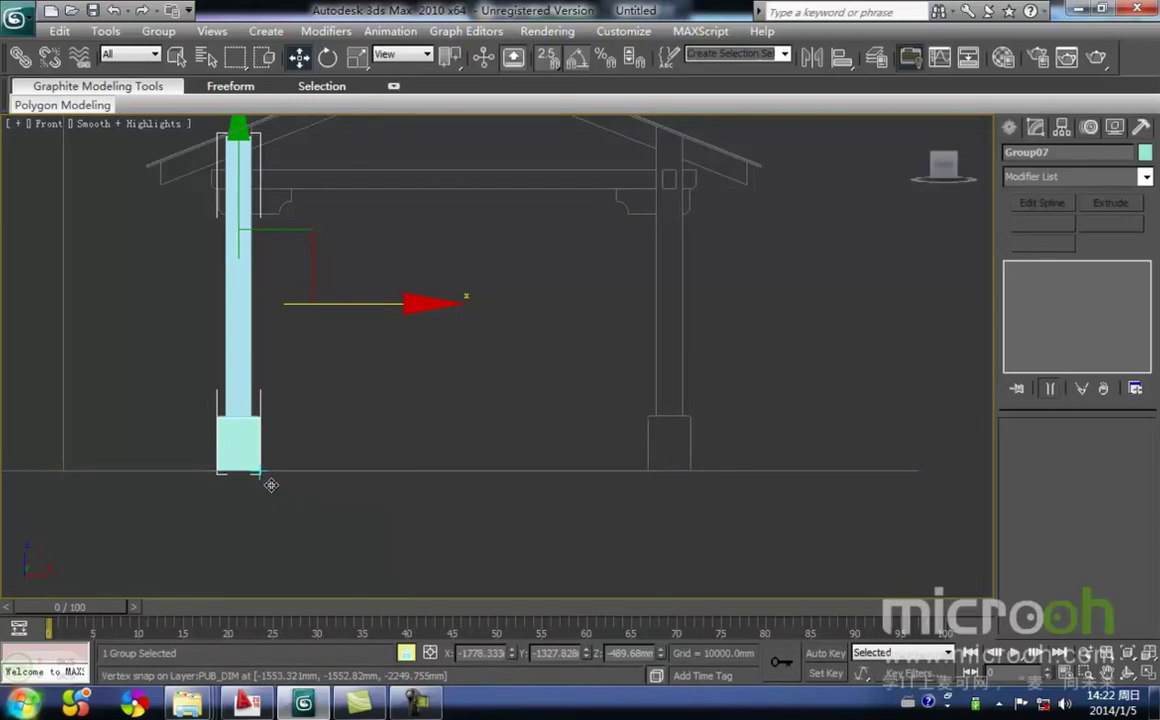
pyautogui.moveTo(271, 485)
pyautogui.keyDown('shift'); pyautogui.mouseDown()
pyautogui.moveTo(612, 488)
pyautogui.moveTo(688, 471)
pyautogui.mouseUp(); pyautogui.keyUp('shift')
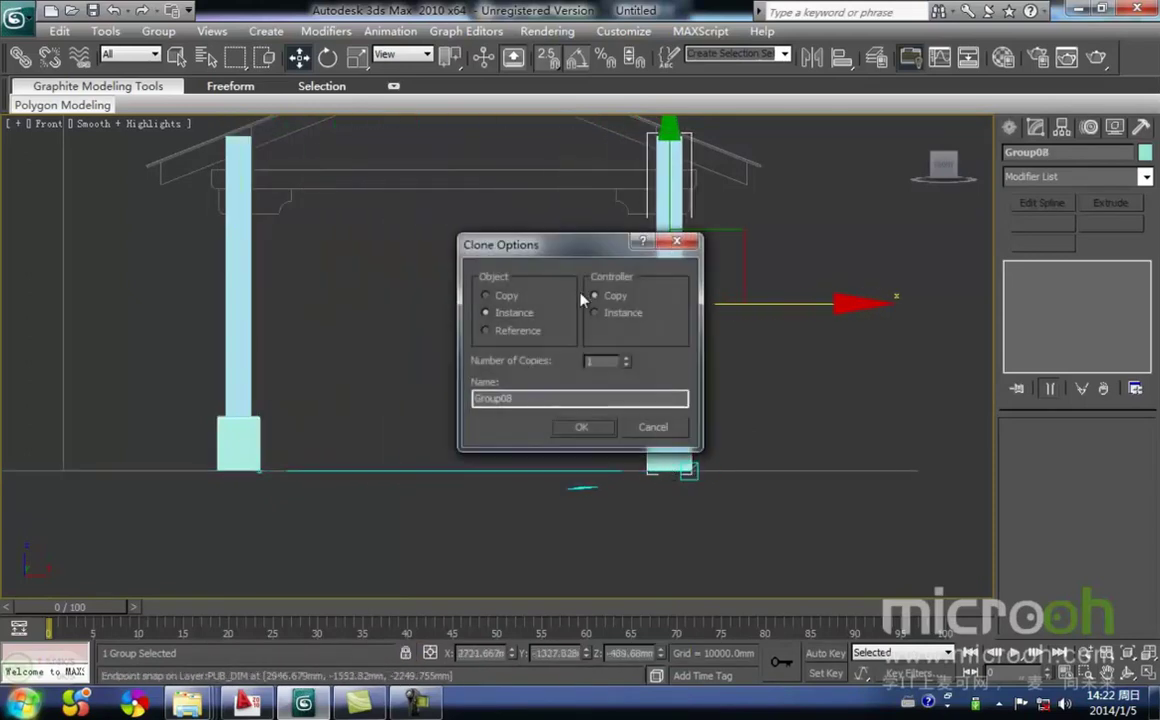
pyautogui.moveTo(578, 243)
pyautogui.mouseDown()
pyautogui.moveTo(872, 342)
pyautogui.moveTo(850, 321)
pyautogui.mouseUp()
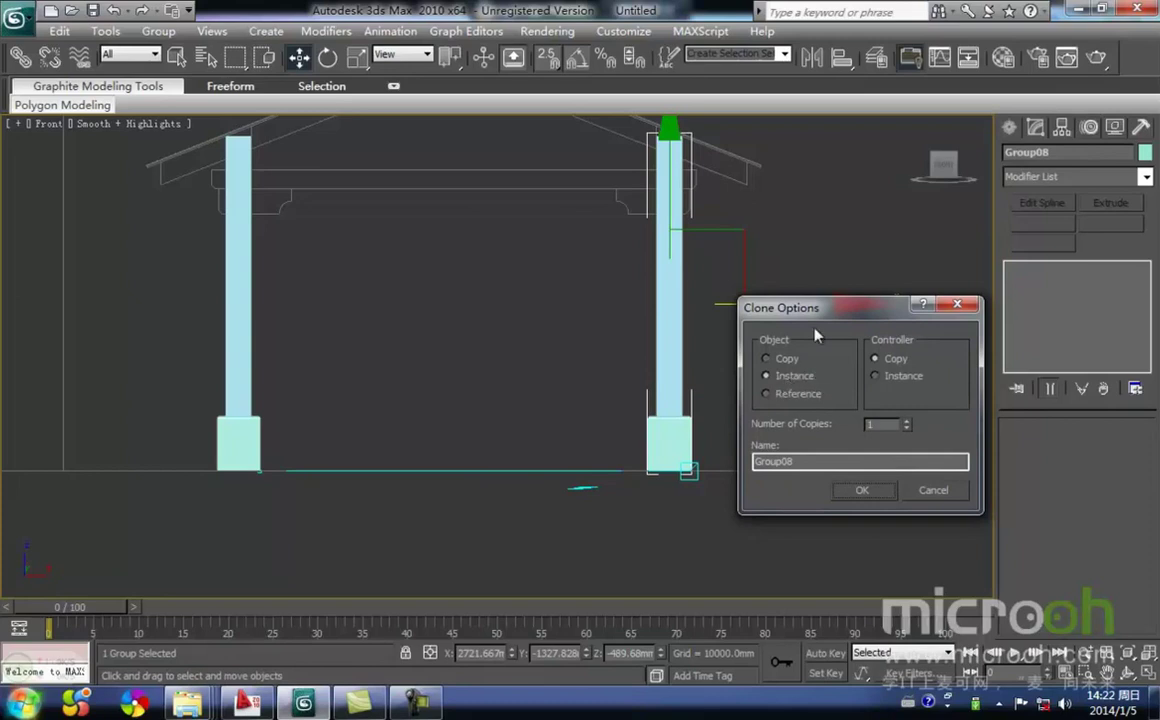
pyautogui.moveTo(768, 307); pyautogui.dragTo(783, 304)
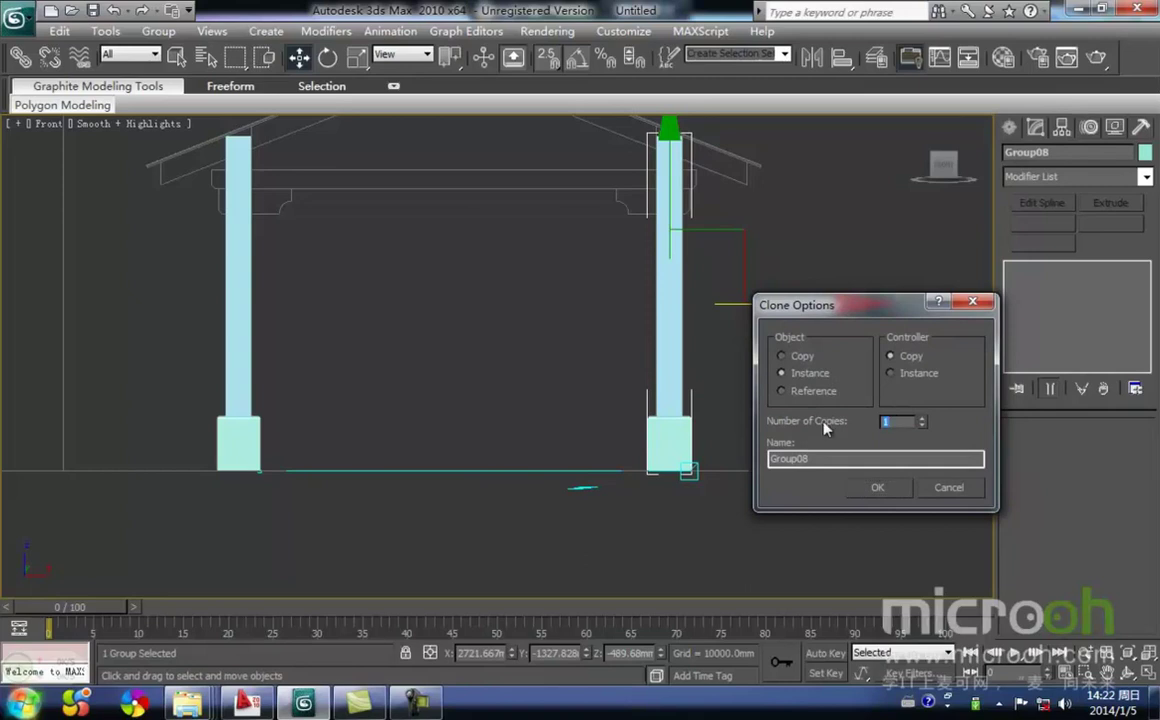
pyautogui.click(877, 487)
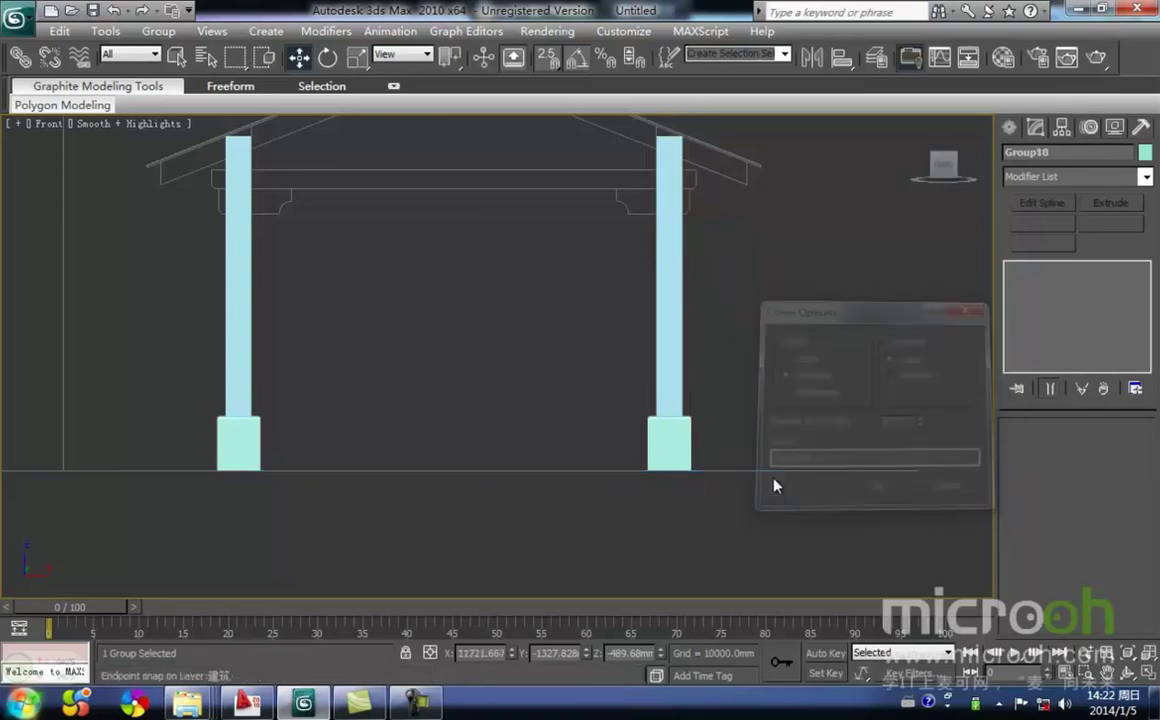
# Delete all the cloned columns, keeping only the original grouped column.
pyautogui.moveTo(826, 495); pyautogui.dragTo(606, 469, button='middle')
pyautogui.scroll(-3, 596, 466)
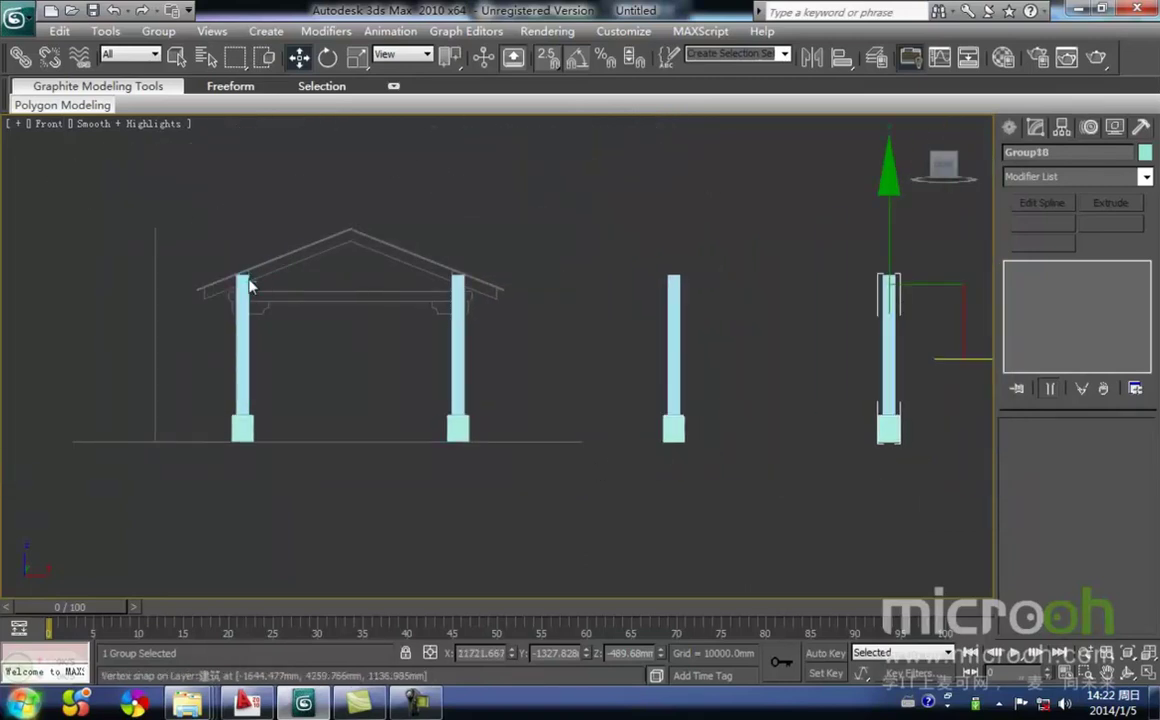
pyautogui.moveTo(849, 319); pyautogui.dragTo(802, 344, button='middle')
pyautogui.click(806, 453)
pyautogui.moveTo(937, 531); pyautogui.dragTo(533, 230)
pyautogui.press('Delete')
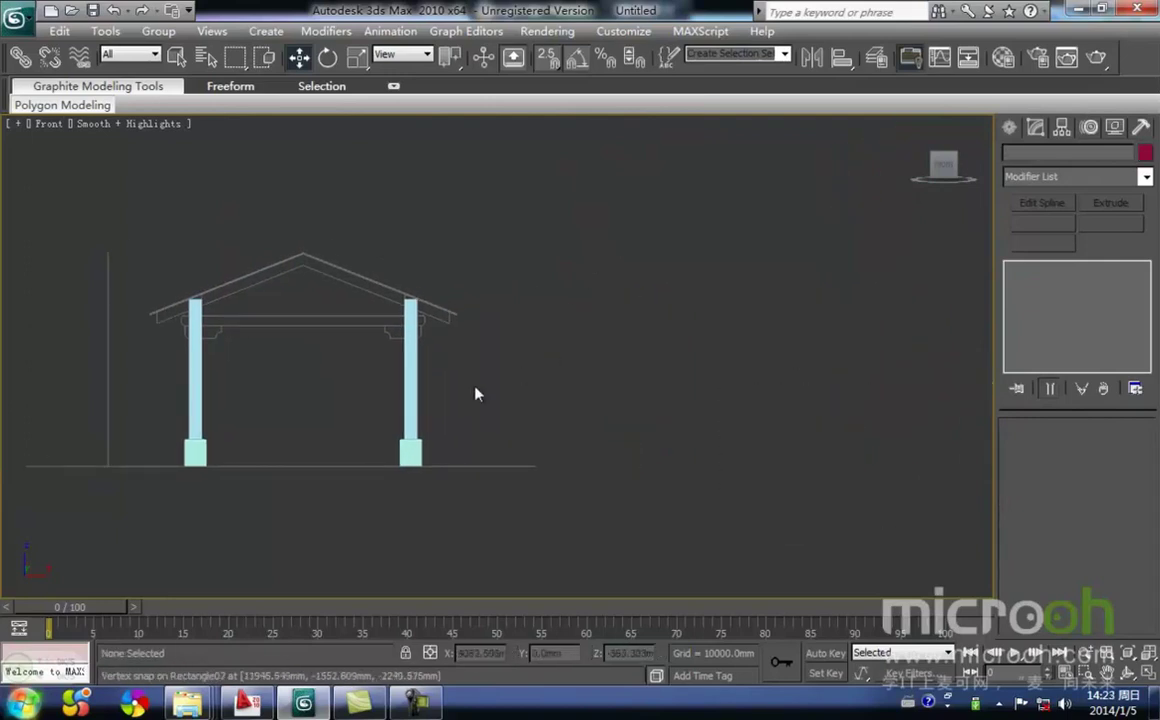
pyautogui.moveTo(500, 389); pyautogui.dragTo(608, 409, button='middle')
pyautogui.click(466, 311)
pyautogui.press('Delete')
pyautogui.moveTo(466, 311); pyautogui.dragTo(487, 337, button='middle')
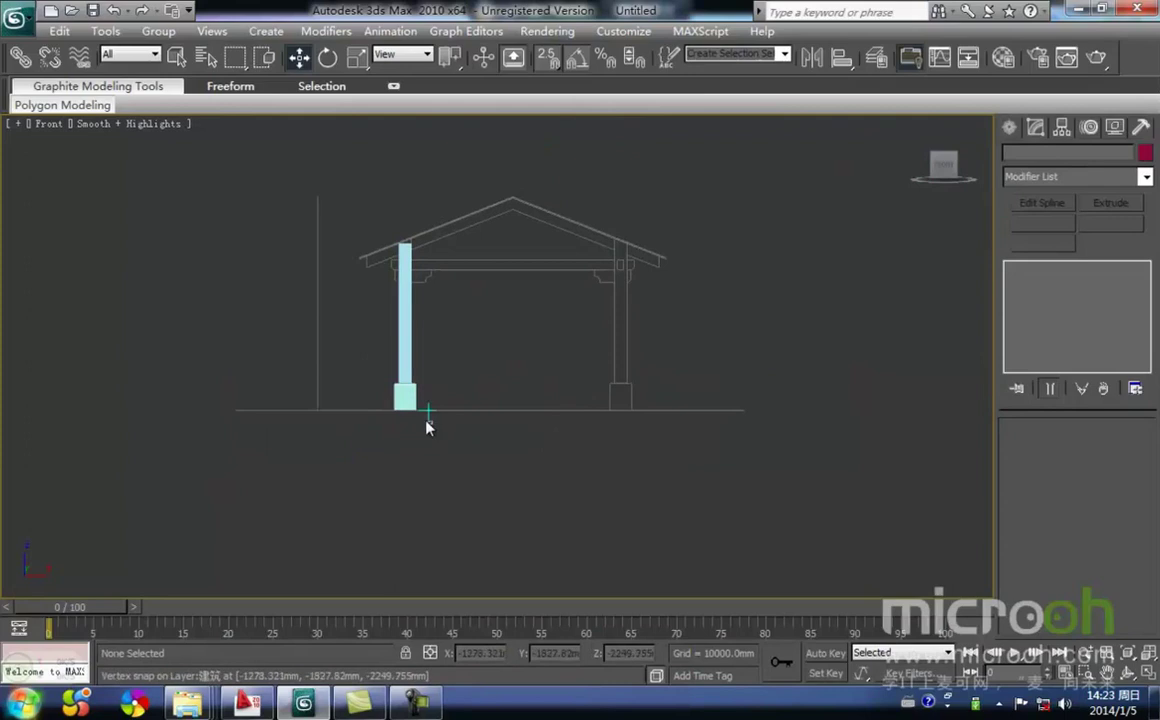
# Clone the column group once as an independent Copy, snapping its base corner to the right-hand column in the front elevation.
pyautogui.hotkey('ctrl', 'a')
pyautogui.scroll(3, 434, 429)
pyautogui.moveTo(447, 410); pyautogui.dragTo(250, 376, button='middle')
pyautogui.moveTo(235, 429); pyautogui.dragTo(96, 361)
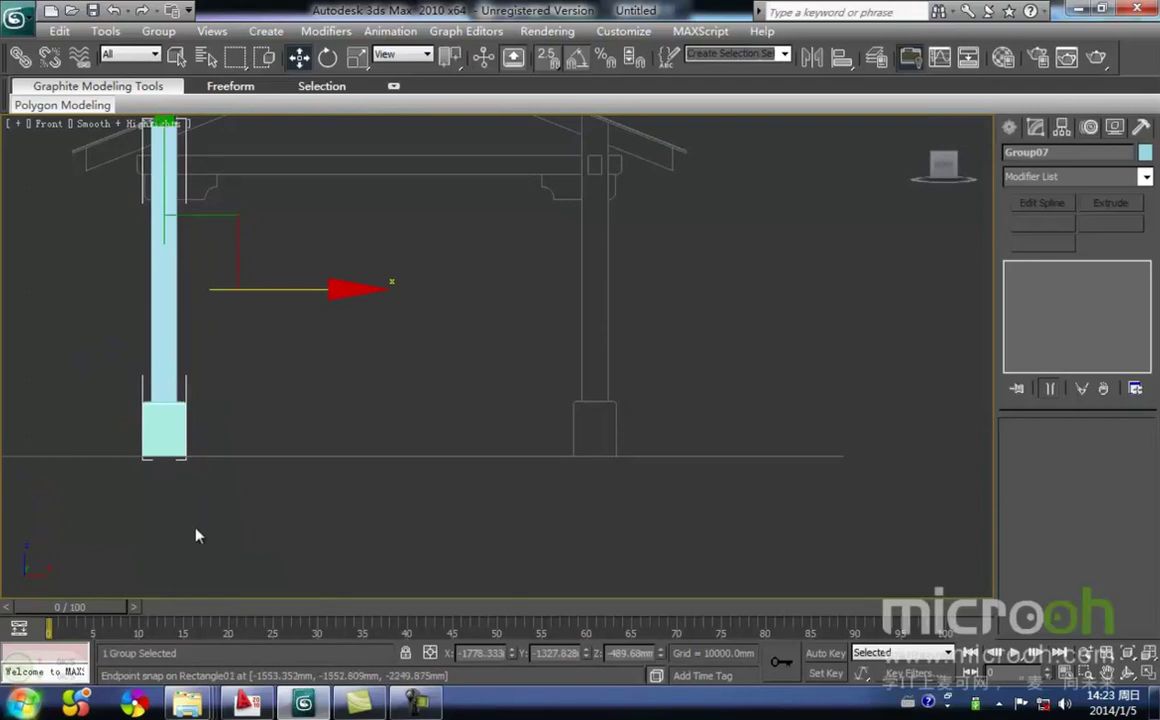
pyautogui.press('space')
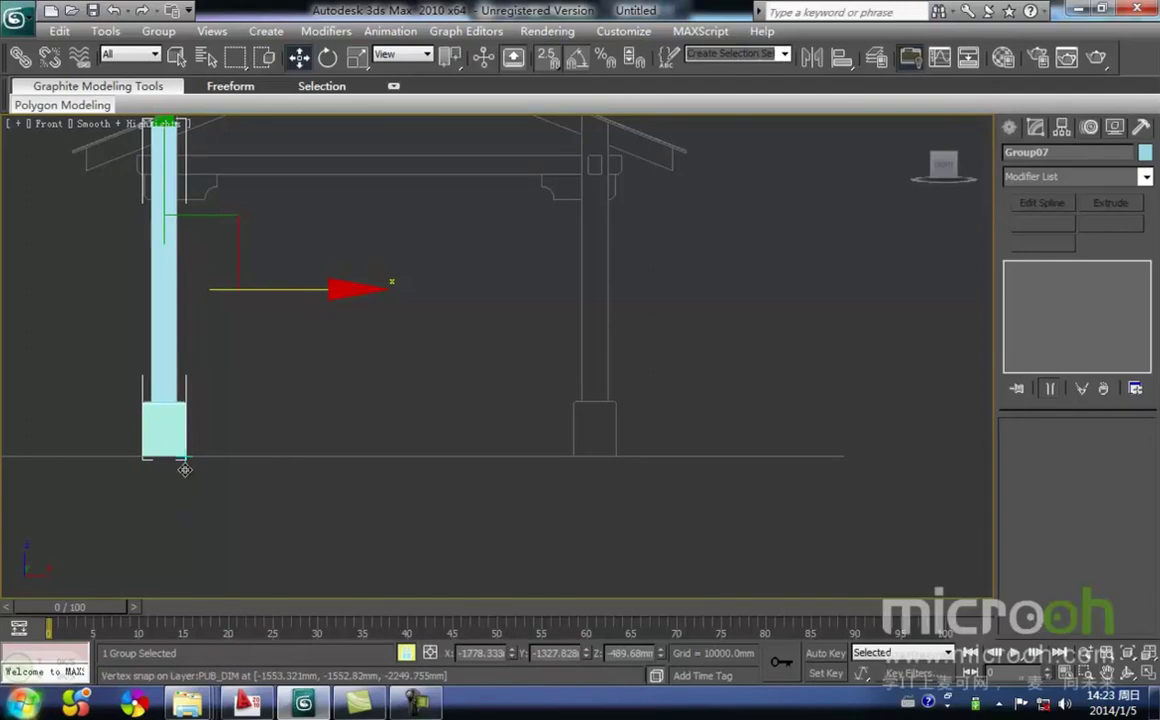
pyautogui.moveTo(185, 469)
pyautogui.keyDown('shift'); pyautogui.mouseDown()
pyautogui.moveTo(233, 458)
pyautogui.moveTo(614, 458)
pyautogui.mouseUp(); pyautogui.keyUp('shift')
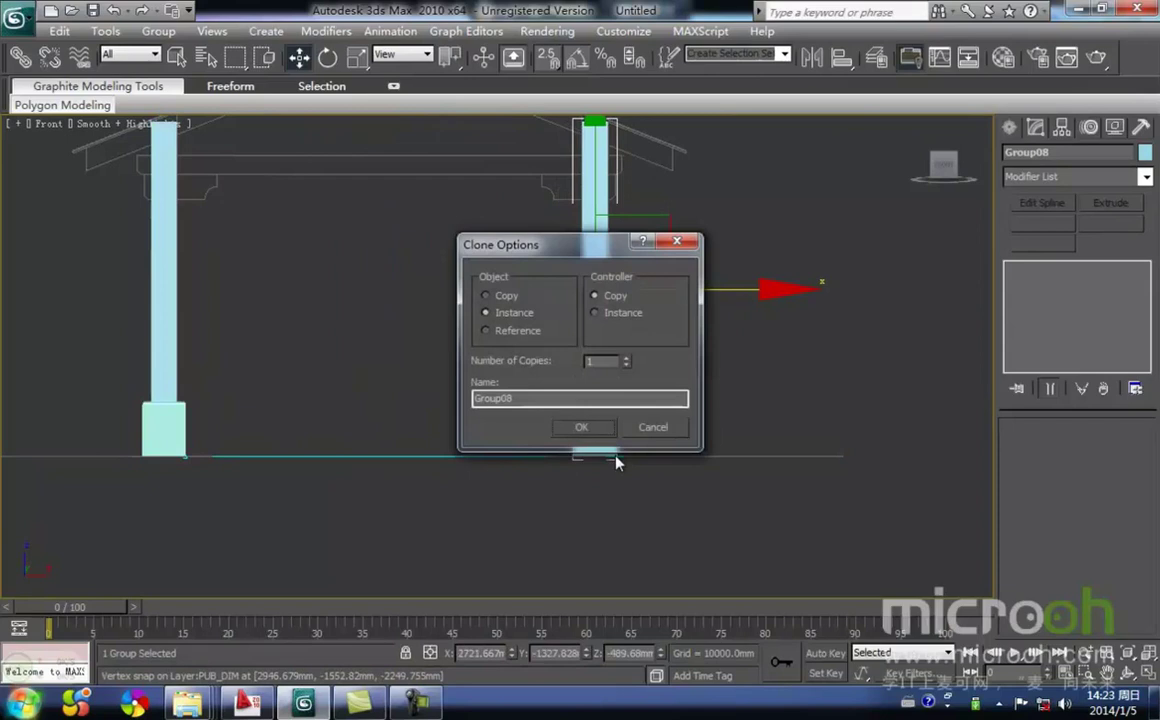
pyautogui.click(486, 296)
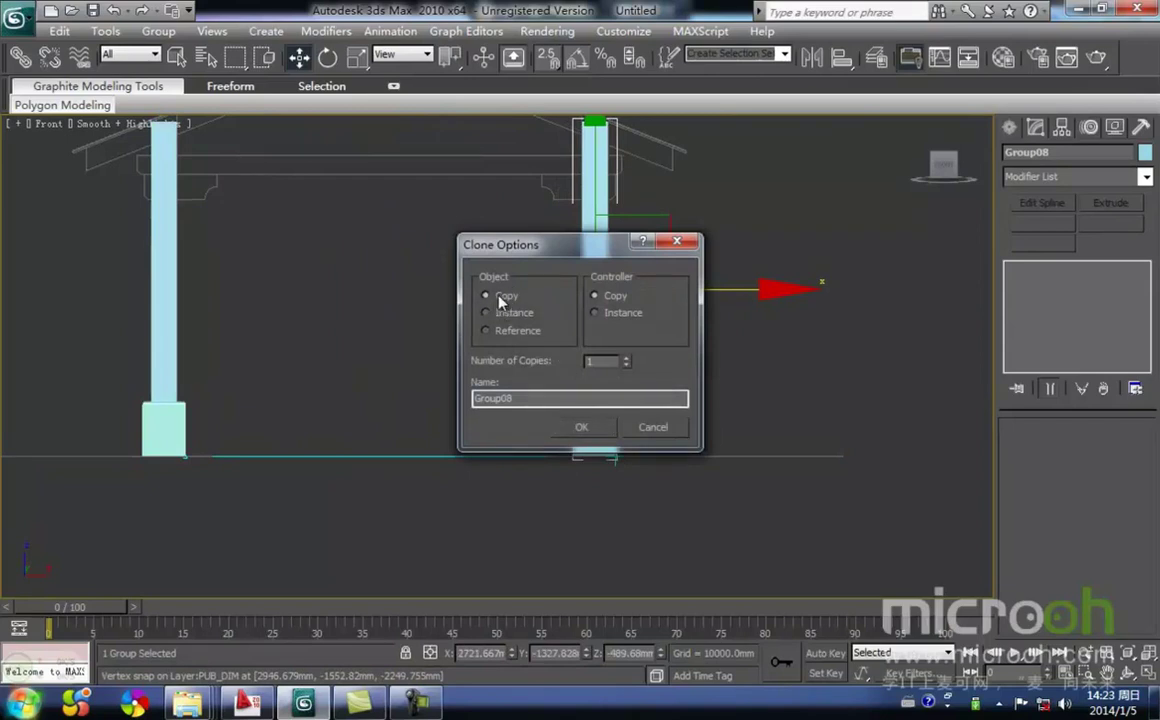
pyautogui.click(582, 427)
# Ungroup the copied column and change its shaft's Extrude amount, first to 300 mm, finally to 500 mm.
pyautogui.moveTo(471, 432)
pyautogui.keyDown('alt'); pyautogui.mouseDown(button='middle')
pyautogui.moveTo(507, 448)
pyautogui.moveTo(537, 489)
pyautogui.moveTo(407, 430)
pyautogui.moveTo(440, 440)
pyautogui.mouseUp(button='middle'); pyautogui.keyUp('alt')
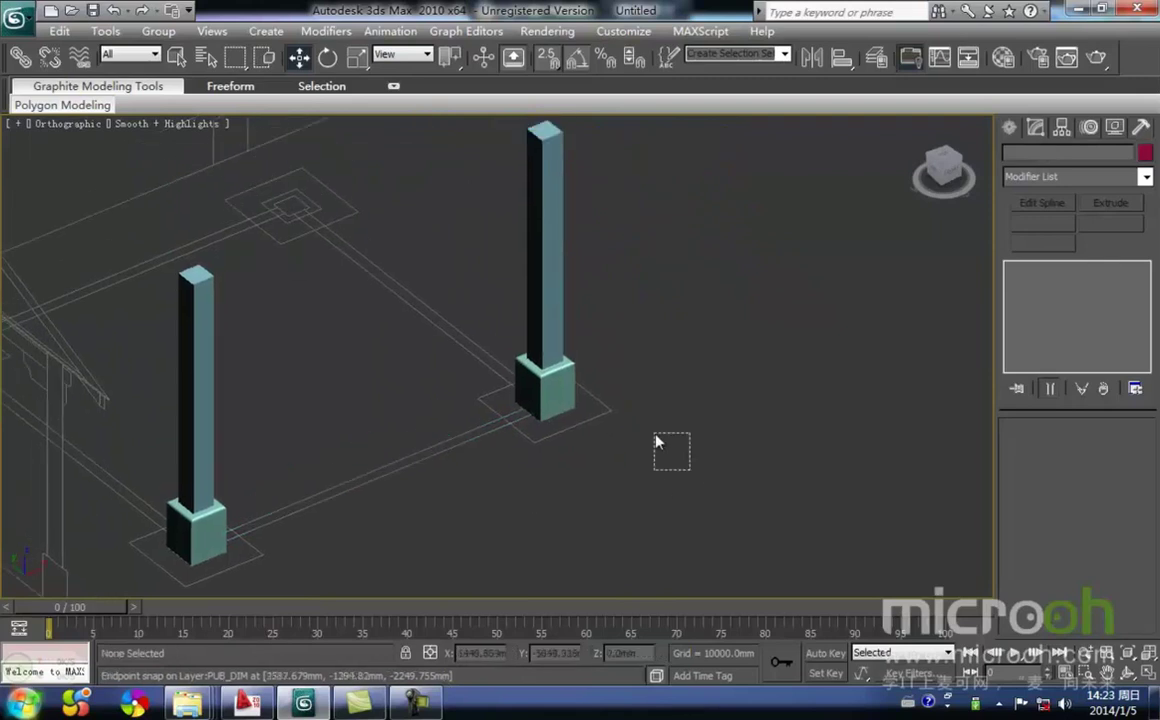
pyautogui.click(158, 31)
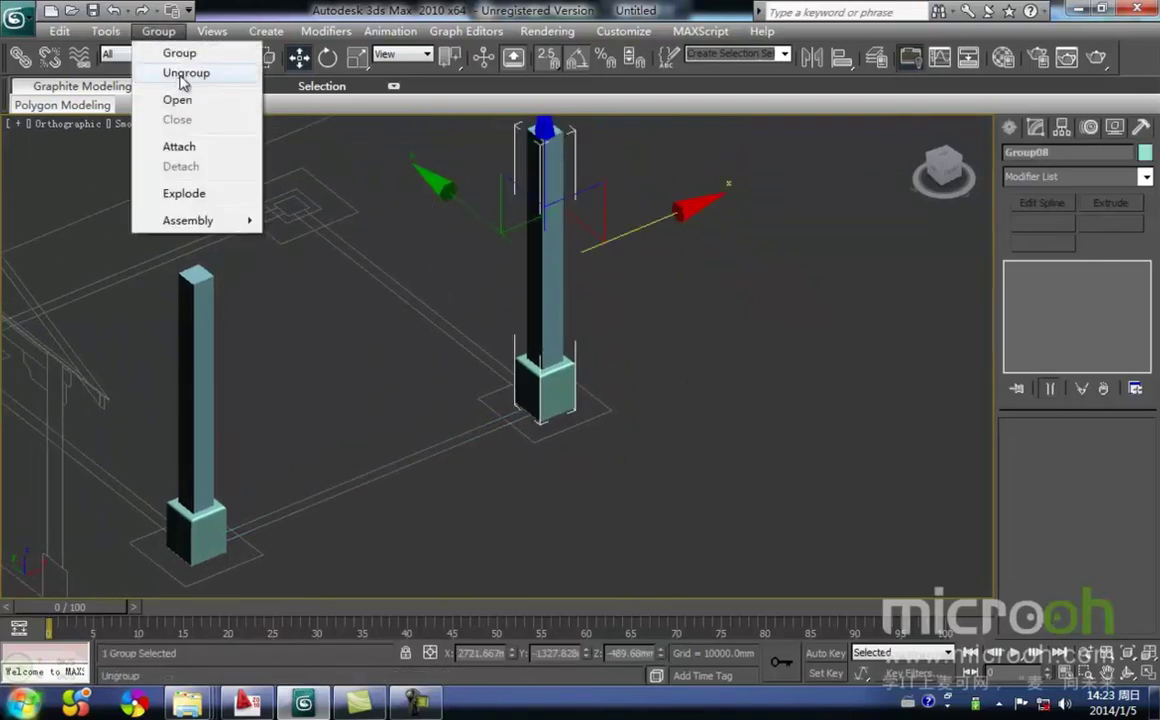
pyautogui.click(185, 73)
pyautogui.click(614, 267)
pyautogui.click(545, 250)
pyautogui.moveTo(703, 361); pyautogui.dragTo(822, 341, button='middle')
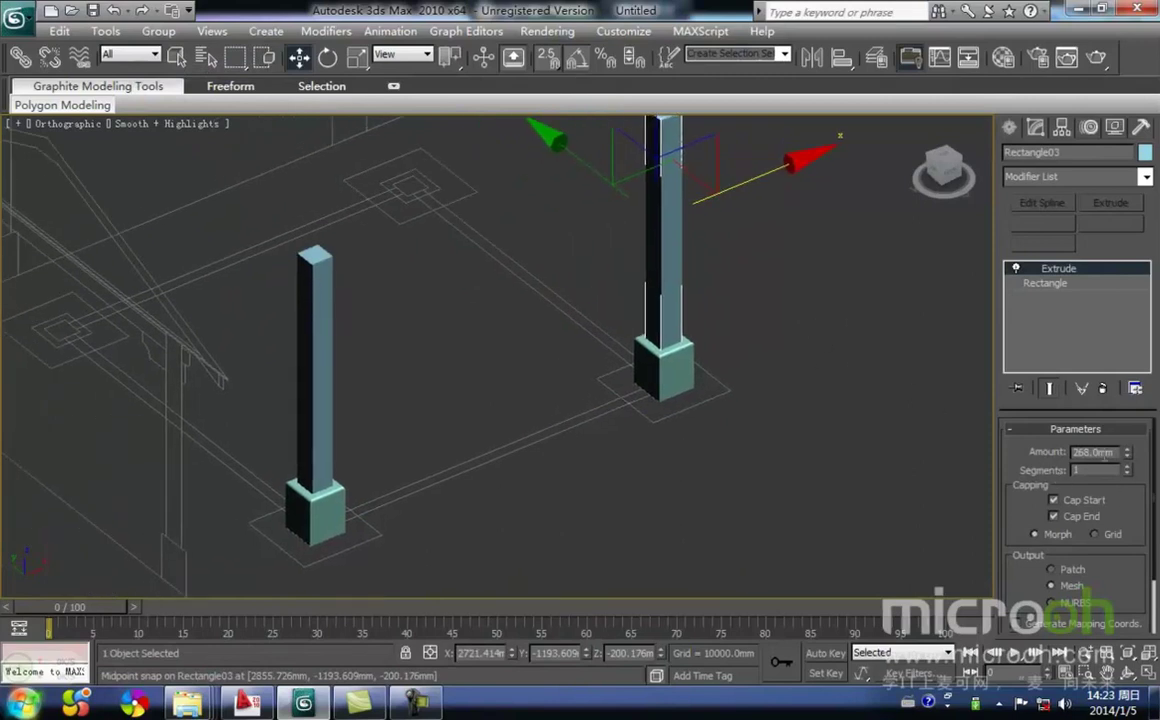
pyautogui.write('300')
pyautogui.press('Return')
pyautogui.write('500')
pyautogui.press('Return')
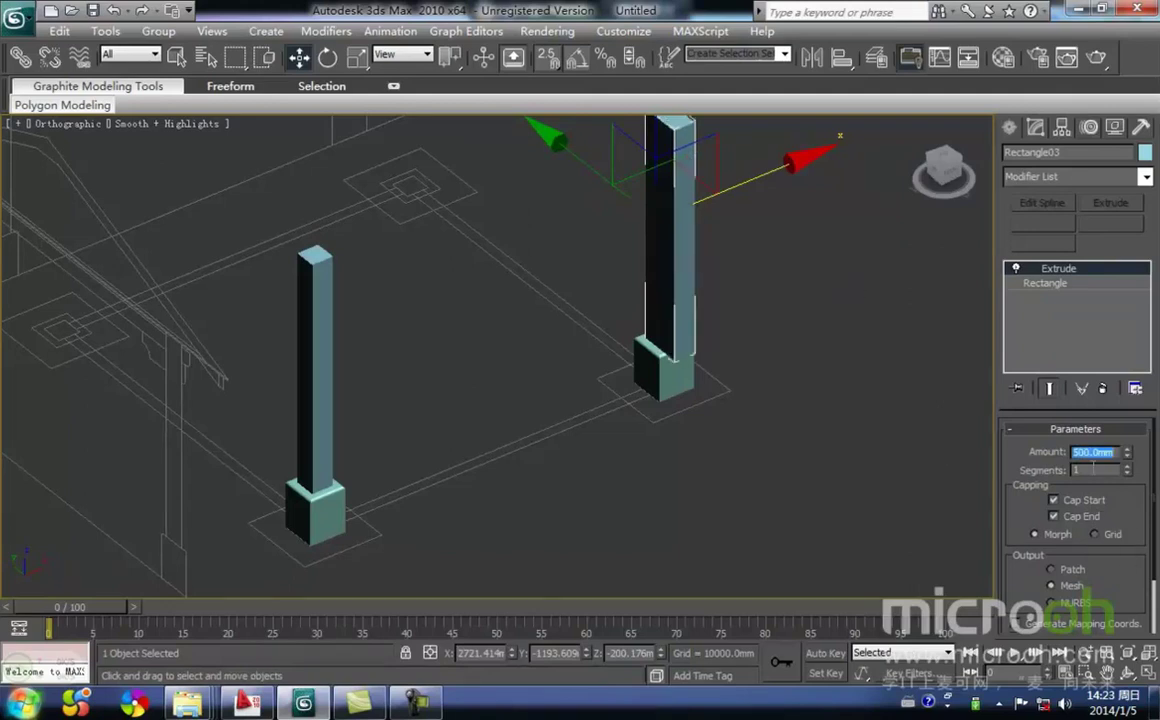
# Compare the copied column's shaft and base with the original column to check whether the original follows the edit.
pyautogui.moveTo(743, 402); pyautogui.dragTo(729, 426, button='middle')
pyautogui.click(730, 426)
pyautogui.click(662, 328)
pyautogui.moveTo(803, 306); pyautogui.dragTo(836, 313, button='middle')
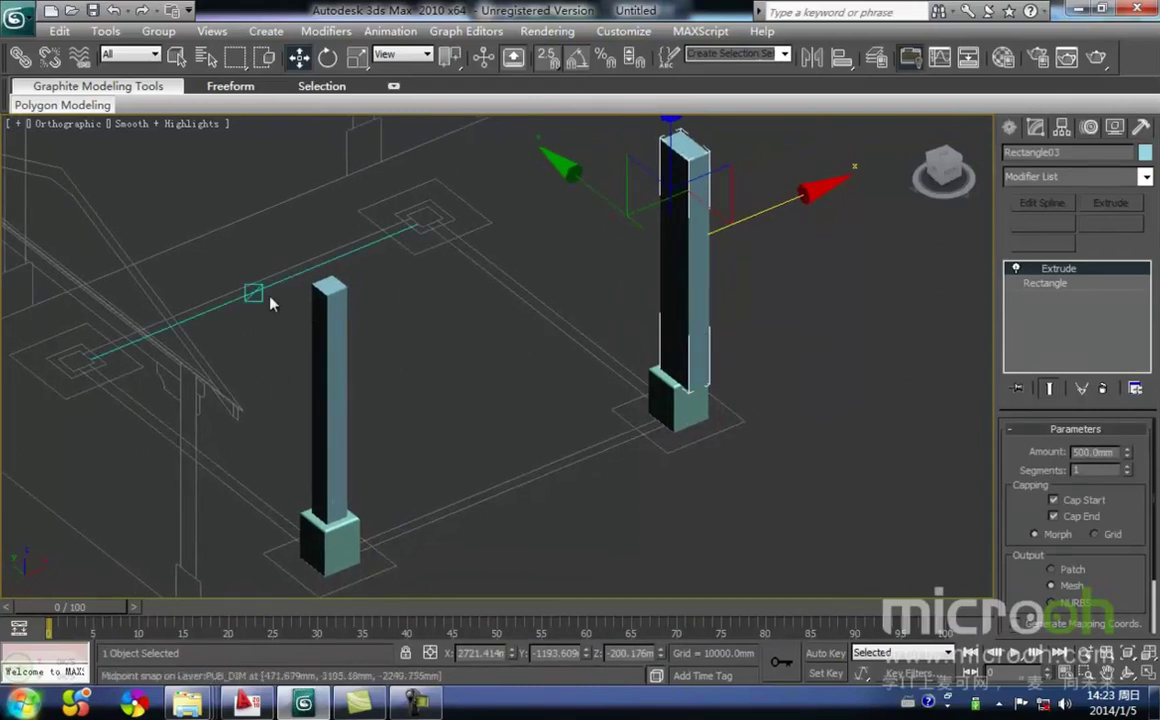
pyautogui.moveTo(283, 330); pyautogui.dragTo(233, 352, button='middle')
pyautogui.click(531, 451)
pyautogui.moveTo(772, 518); pyautogui.dragTo(507, 135)
pyautogui.click(707, 489)
pyautogui.moveTo(735, 487); pyautogui.dragTo(507, 114)
pyautogui.click(725, 520)
pyautogui.moveTo(725, 520); pyautogui.dragTo(549, 142)
pyautogui.moveTo(399, 430); pyautogui.dragTo(469, 375, button='middle')
pyautogui.moveTo(410, 344); pyautogui.dragTo(409, 385, button='middle')
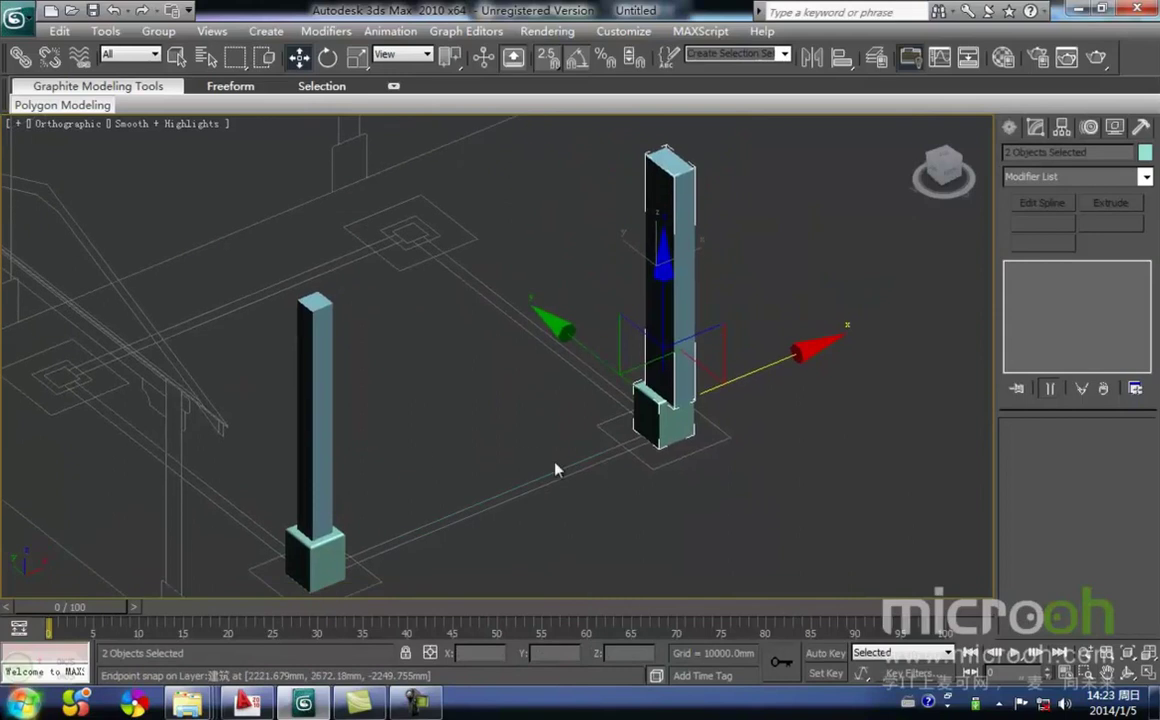
# Delete the copied column's shaft and base together.
pyautogui.click(800, 518)
pyautogui.moveTo(755, 505); pyautogui.dragTo(590, 155)
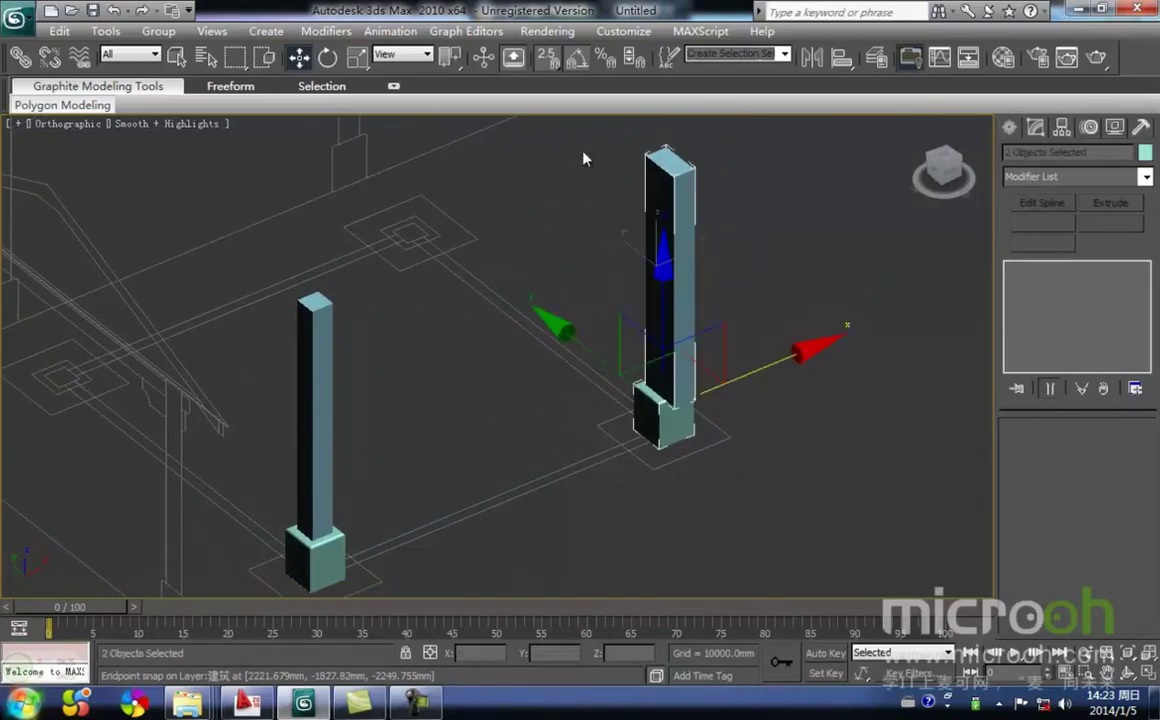
pyautogui.press('Delete')
# Clone the original column group once as an Instance, snapping its base corner to the right-hand column in the front elevation.
pyautogui.click(324, 438)
pyautogui.moveTo(359, 465); pyautogui.dragTo(401, 377, button='middle')
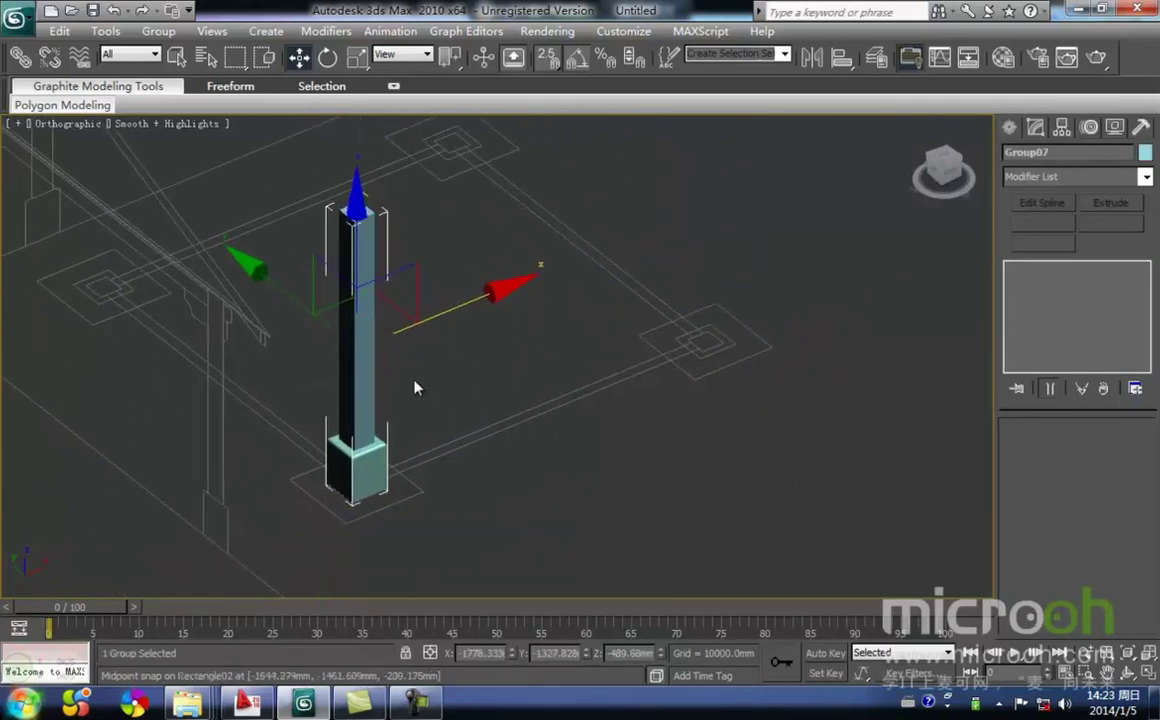
pyautogui.press('f')
pyautogui.moveTo(396, 443); pyautogui.dragTo(344, 316, button='middle')
pyautogui.press('space')
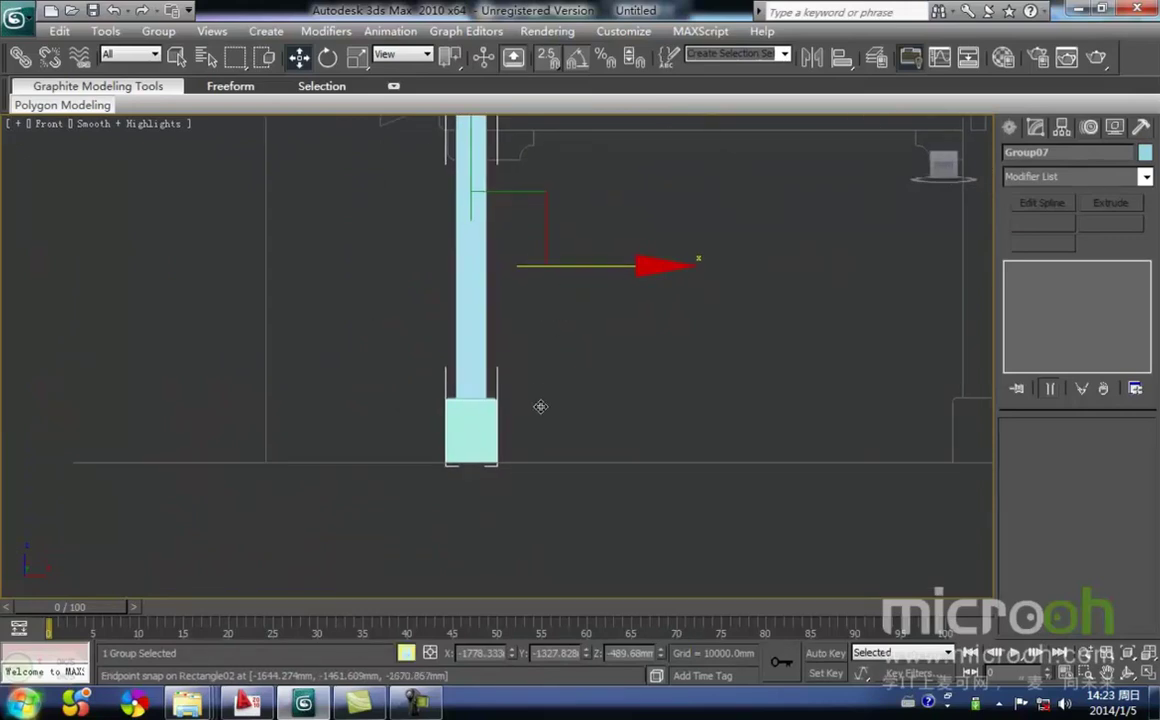
pyautogui.moveTo(536, 394); pyautogui.dragTo(449, 396, button='middle')
pyautogui.moveTo(438, 477); pyautogui.dragTo(375, 500, button='middle')
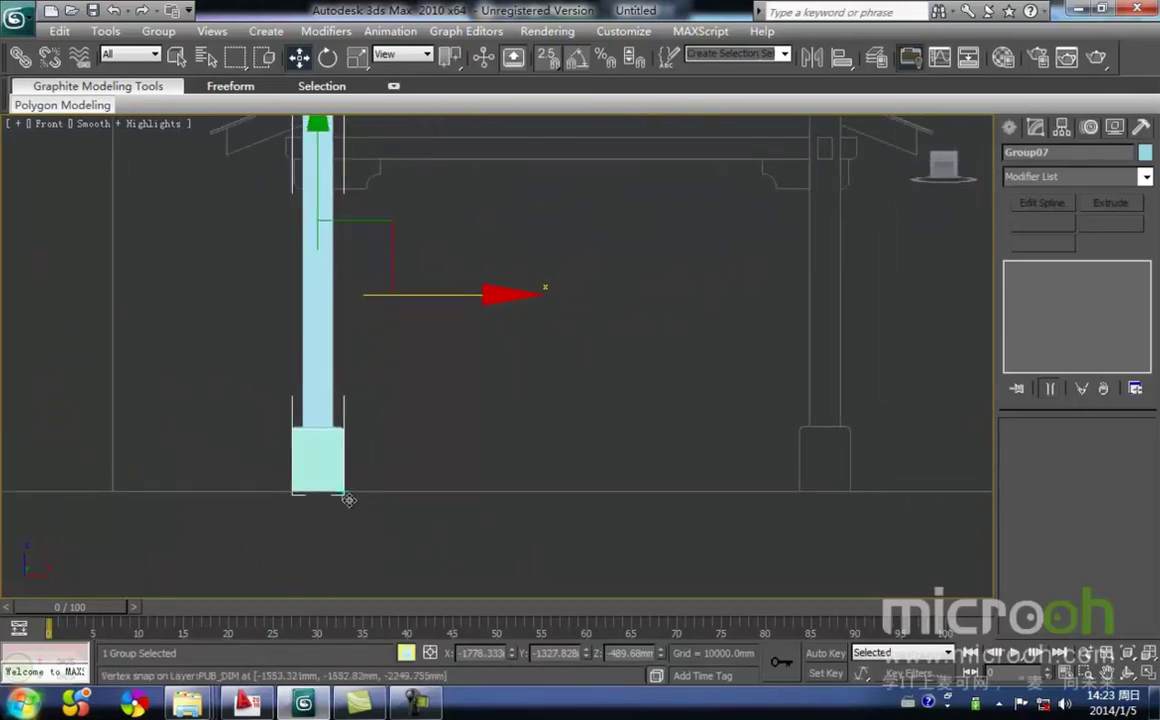
pyautogui.keyDown('shift'); pyautogui.moveTo(349, 500); pyautogui.dragTo(845, 494); pyautogui.keyUp('shift')
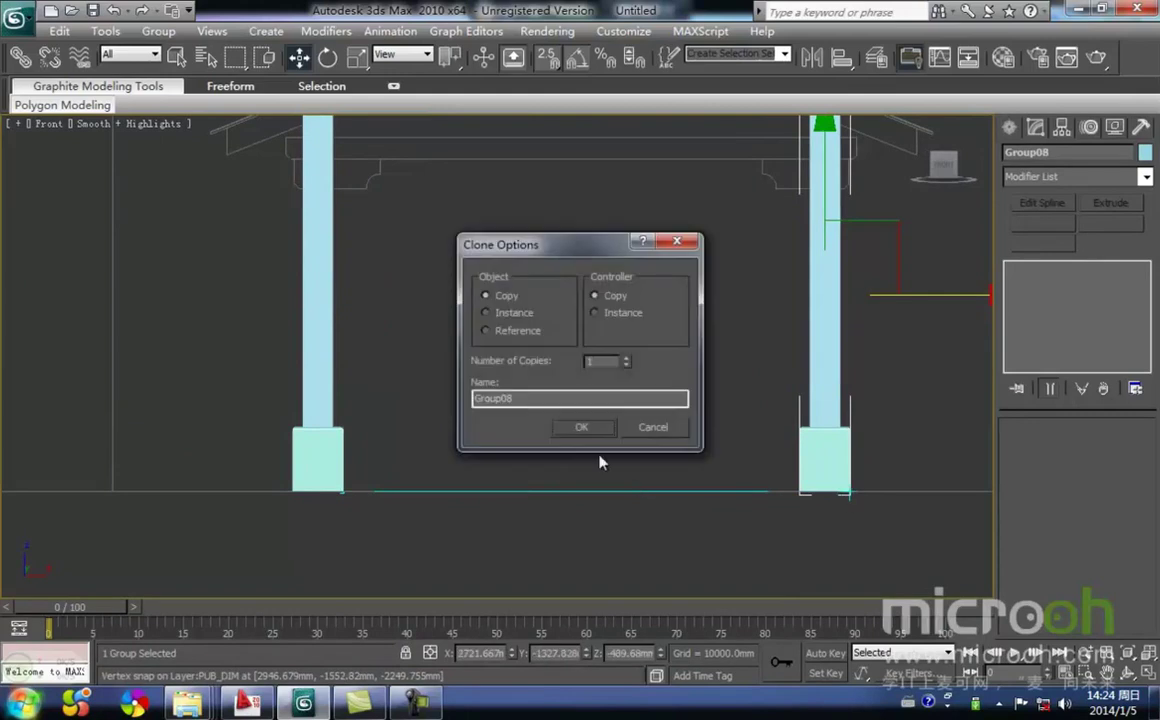
pyautogui.click(488, 313)
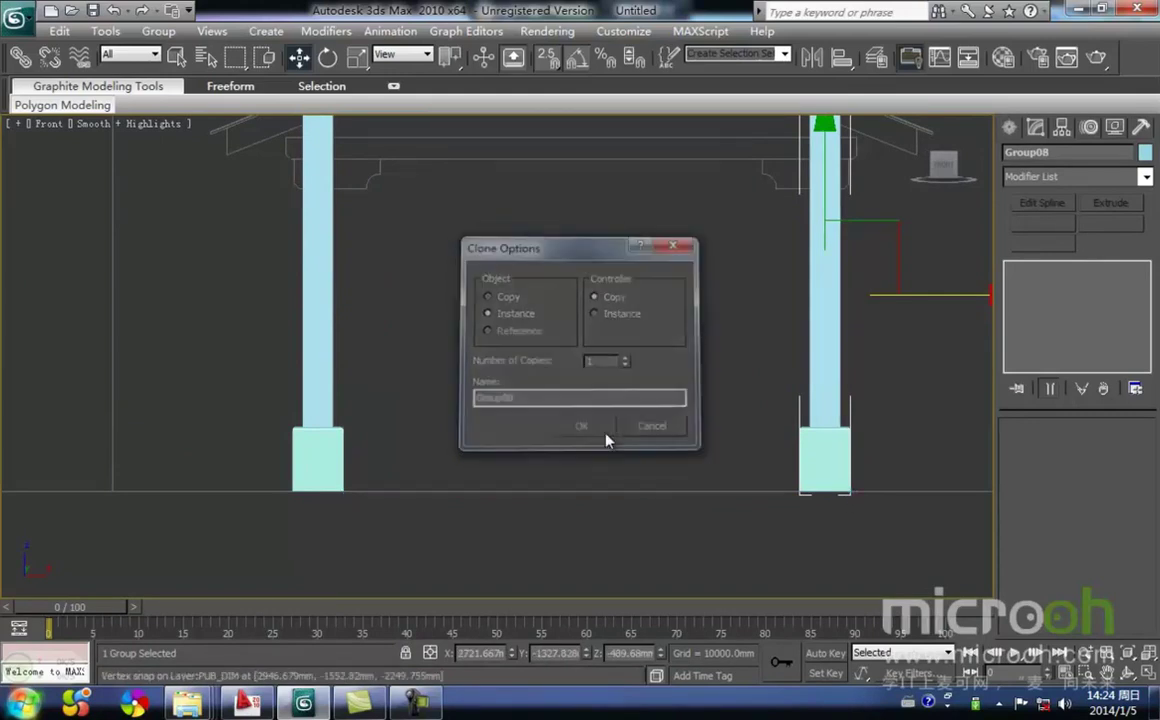
pyautogui.click(589, 434)
# Ungroup the instanced column and set its shaft's Extrude amount to 500 mm.
pyautogui.scroll(-2, 565, 447)
pyautogui.keyDown('alt'); pyautogui.moveTo(565, 447); pyautogui.dragTo(663, 469, button='middle'); pyautogui.keyUp('alt')
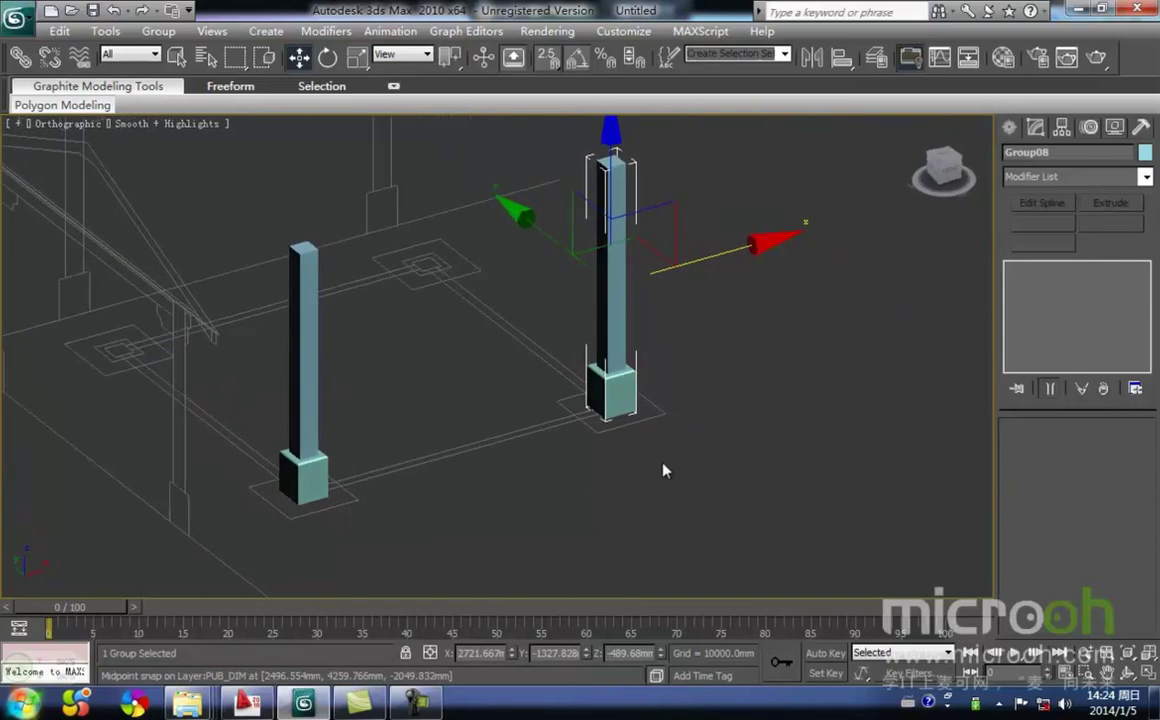
pyautogui.click(158, 31)
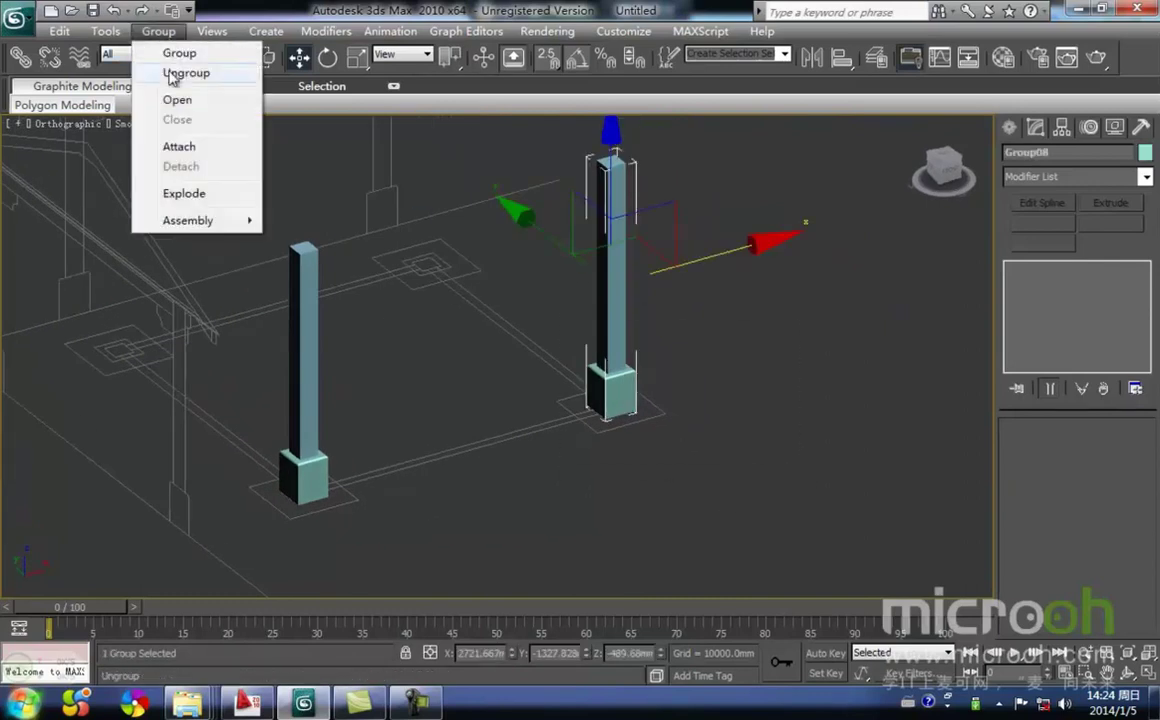
pyautogui.click(190, 72)
pyautogui.click(691, 298)
pyautogui.moveTo(668, 254); pyautogui.dragTo(539, 176)
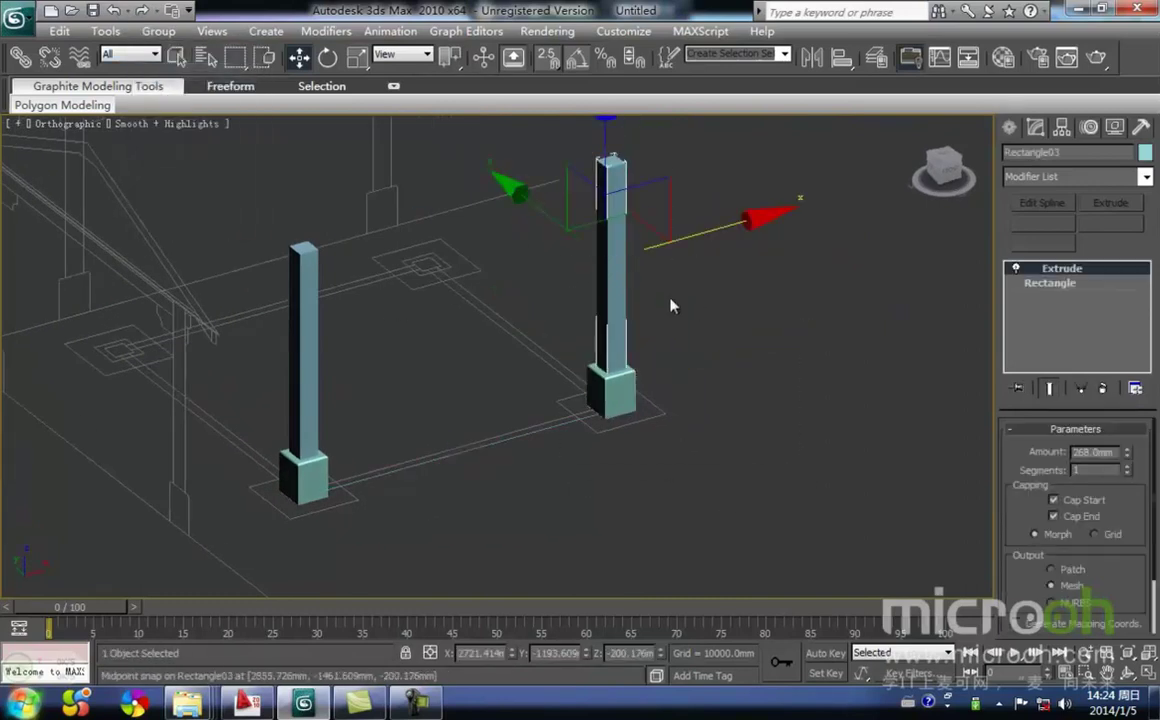
pyautogui.moveTo(668, 303); pyautogui.dragTo(701, 343, button='middle')
pyautogui.rightClick(1128, 456)
pyautogui.write('5')
pyautogui.press('Return')
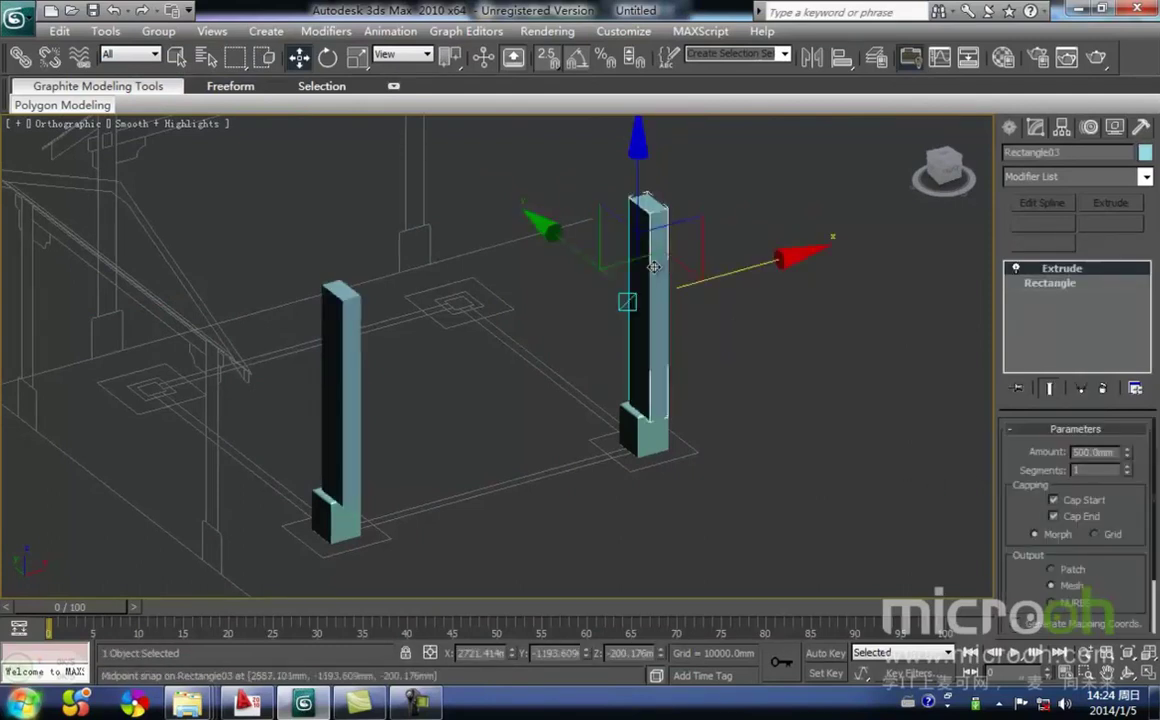
# Examine both columns from several angles to check how the shaft edit affects the instanced pair.
pyautogui.moveTo(280, 360); pyautogui.dragTo(339, 362, button='middle')
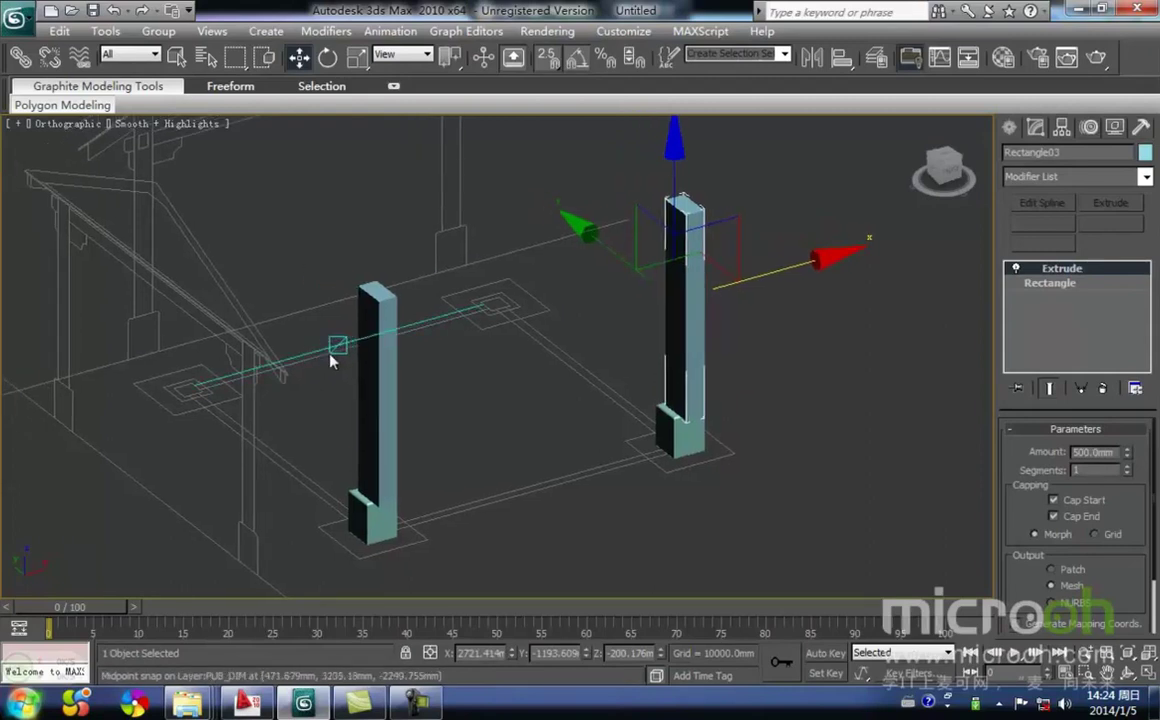
pyautogui.moveTo(409, 365)
pyautogui.mouseDown(button='middle')
pyautogui.moveTo(421, 365)
pyautogui.moveTo(331, 362)
pyautogui.mouseUp(button='middle')
pyautogui.click(530, 440)
pyautogui.moveTo(717, 505); pyautogui.dragTo(502, 174)
pyautogui.click(728, 510)
pyautogui.click(648, 316)
pyautogui.moveTo(696, 447); pyautogui.dragTo(663, 430, button='middle')
pyautogui.moveTo(725, 370); pyautogui.dragTo(782, 370, button='middle')
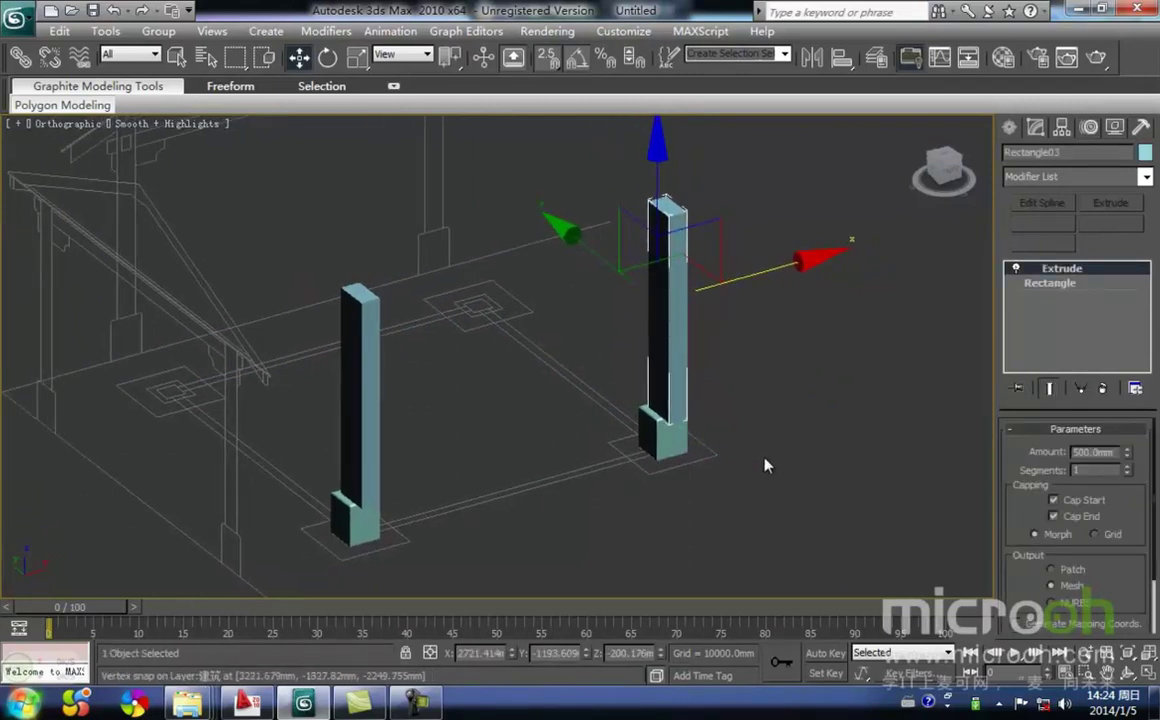
pyautogui.keyDown('alt'); pyautogui.moveTo(748, 466); pyautogui.dragTo(528, 411, button='middle'); pyautogui.keyUp('alt')
pyautogui.keyDown('alt'); pyautogui.moveTo(699, 450); pyautogui.dragTo(822, 463, button='middle'); pyautogui.keyUp('alt')
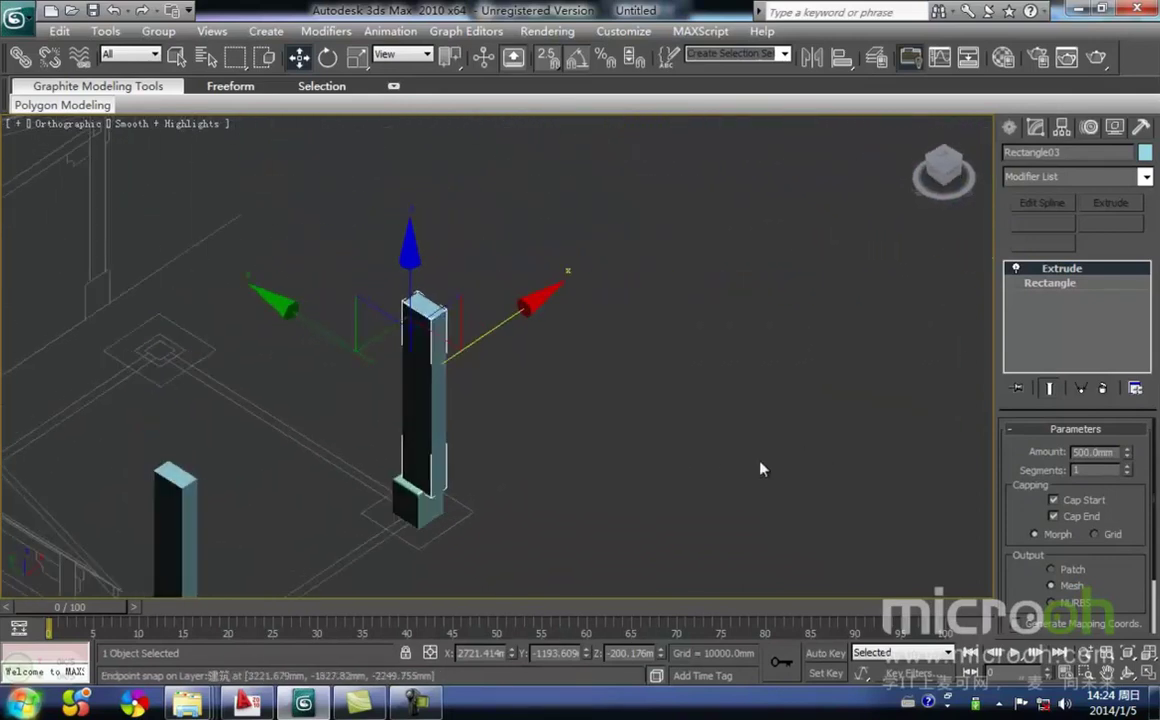
# Set the Extrude amount of the instanced column's shaft to 268 mm.
pyautogui.moveTo(497, 448); pyautogui.dragTo(562, 355, button='middle')
pyautogui.scroll(3, 492, 350)
pyautogui.scroll(-3, 523, 427)
pyautogui.scroll(3, 500, 415)
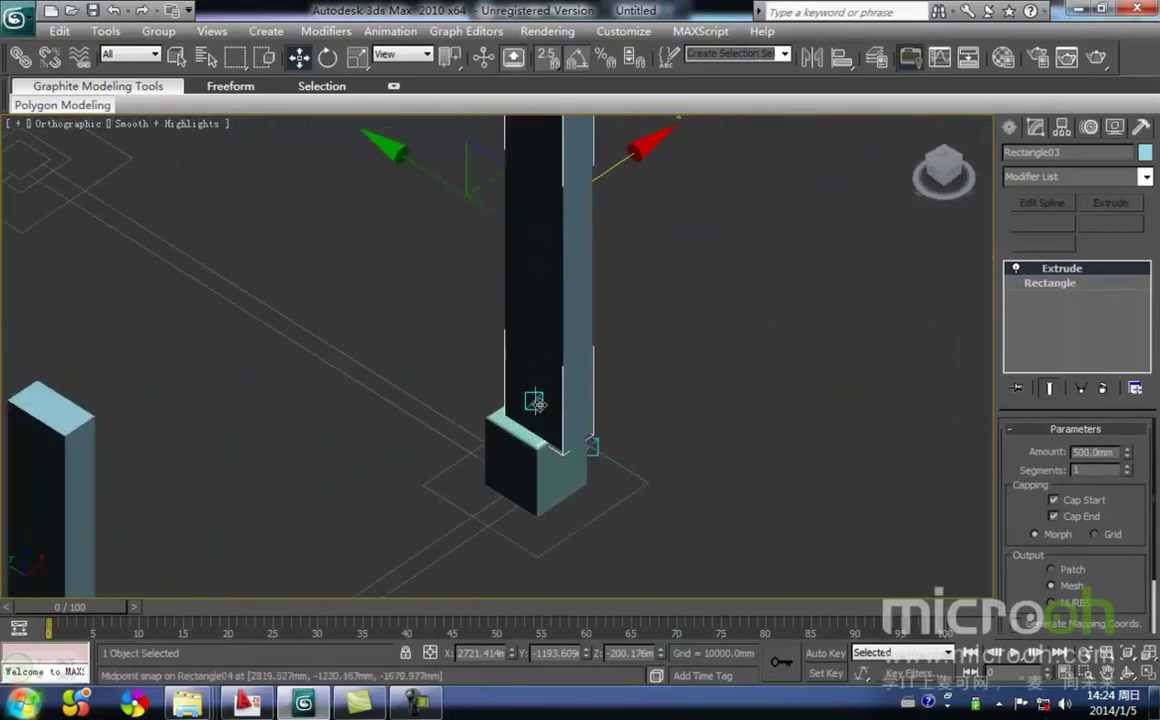
pyautogui.scroll(-3, 537, 402)
pyautogui.scroll(-2, 608, 448)
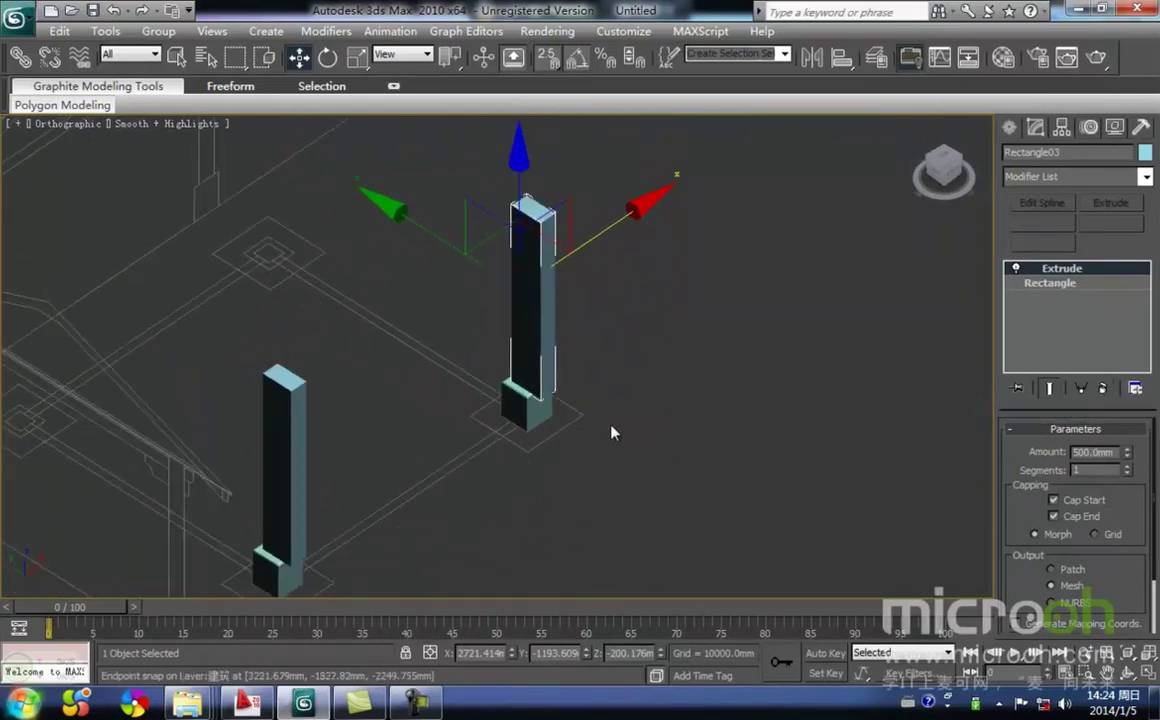
pyautogui.click(625, 432)
pyautogui.click(541, 255)
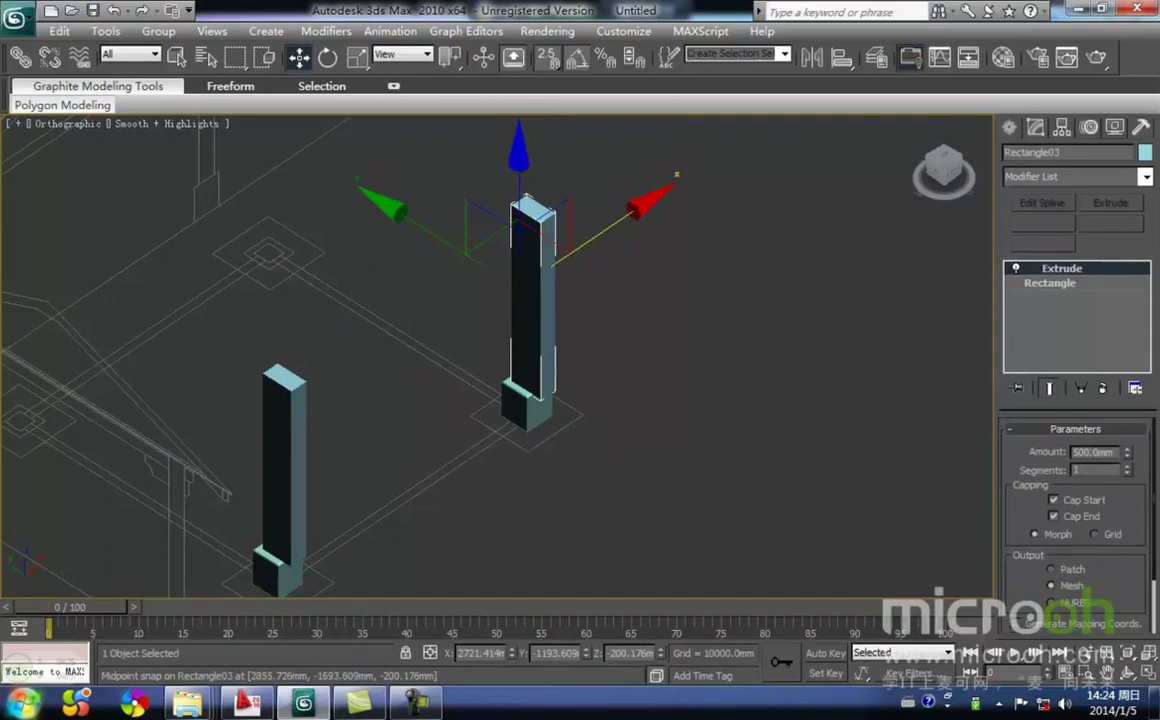
pyautogui.rightClick(1127, 454)
pyautogui.write('268')
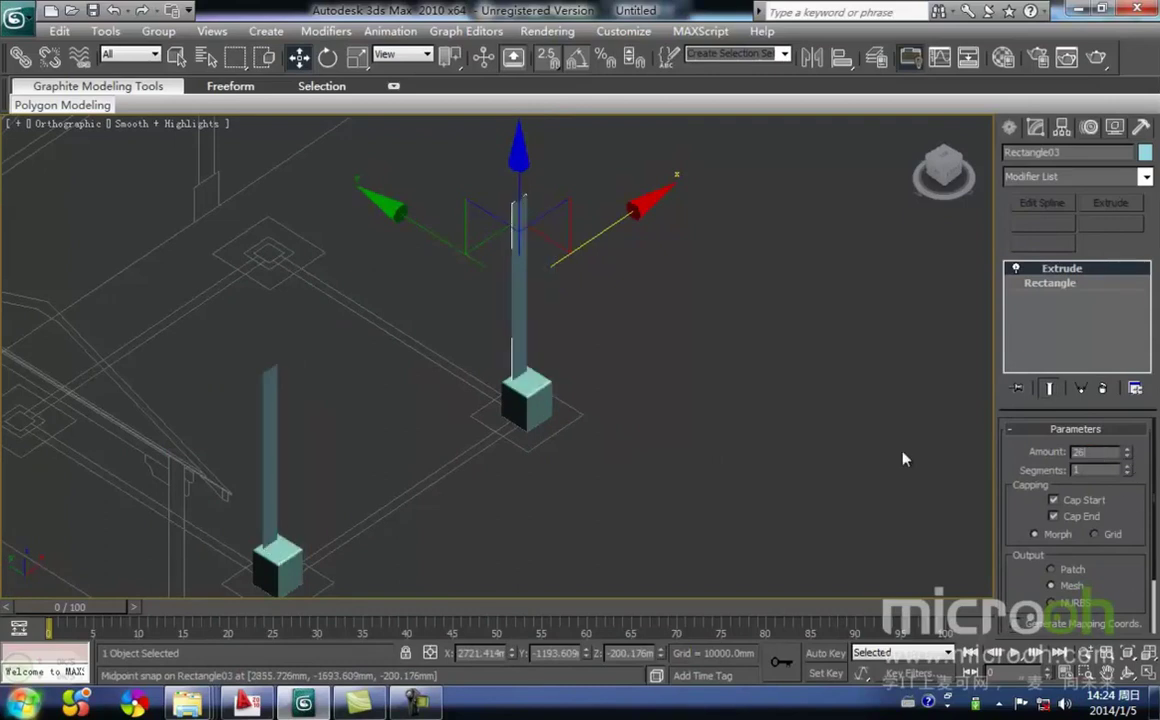
pyautogui.press('Return')
# Examine both columns after the shaft edit and check the instanced shaft's modifier stack.
pyautogui.click(511, 508)
pyautogui.moveTo(426, 469); pyautogui.dragTo(461, 412, button='middle')
pyautogui.scroll(-4, 427, 438)
pyautogui.moveTo(539, 412)
pyautogui.mouseDown(button='middle')
pyautogui.moveTo(566, 473)
pyautogui.moveTo(482, 500)
pyautogui.mouseUp(button='middle')
pyautogui.scroll(4, 495, 507)
pyautogui.moveTo(466, 548); pyautogui.dragTo(437, 468)
pyautogui.moveTo(491, 436); pyautogui.dragTo(523, 390, button='middle')
pyautogui.scroll(-2, 487, 450)
pyautogui.click(470, 460)
pyautogui.click(515, 339)
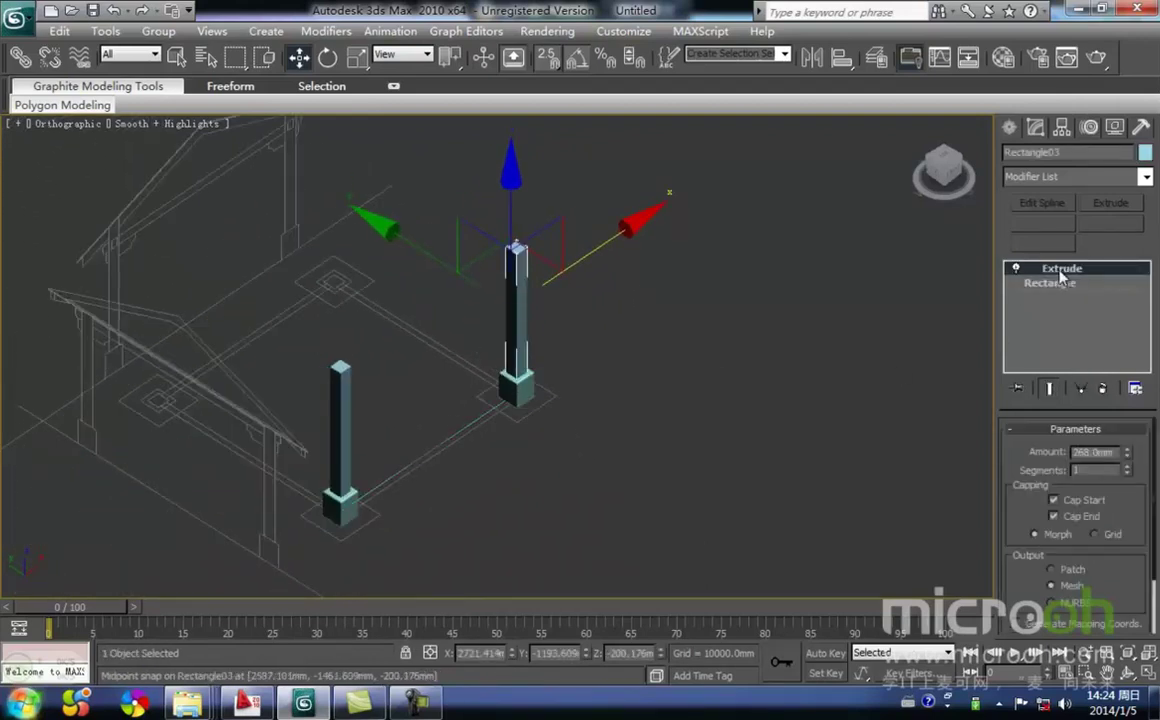
# Clone the original column group once as a Copy, placing it between the two existing columns.
pyautogui.moveTo(345, 508); pyautogui.dragTo(397, 466, button='middle')
pyautogui.click(449, 522)
pyautogui.moveTo(449, 522); pyautogui.dragTo(326, 332)
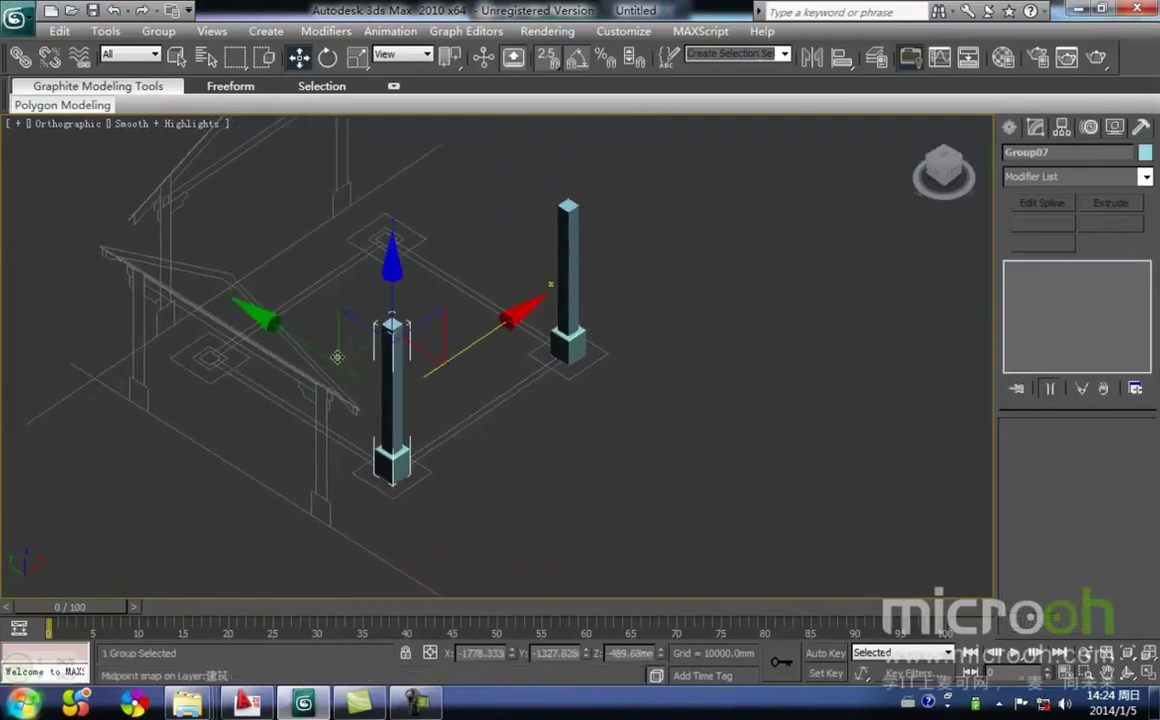
pyautogui.moveTo(475, 376)
pyautogui.keyDown('shift'); pyautogui.mouseDown()
pyautogui.moveTo(590, 296)
pyautogui.moveTo(580, 301)
pyautogui.mouseUp(); pyautogui.keyUp('shift')
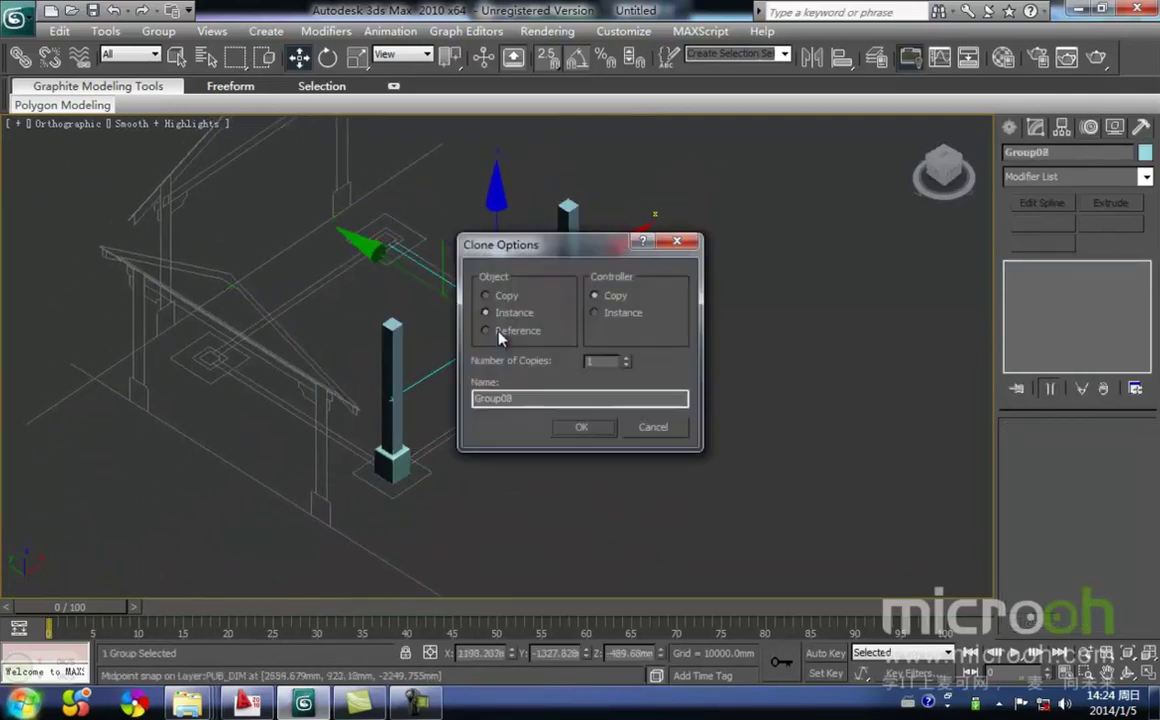
pyautogui.click(486, 296)
pyautogui.click(581, 427)
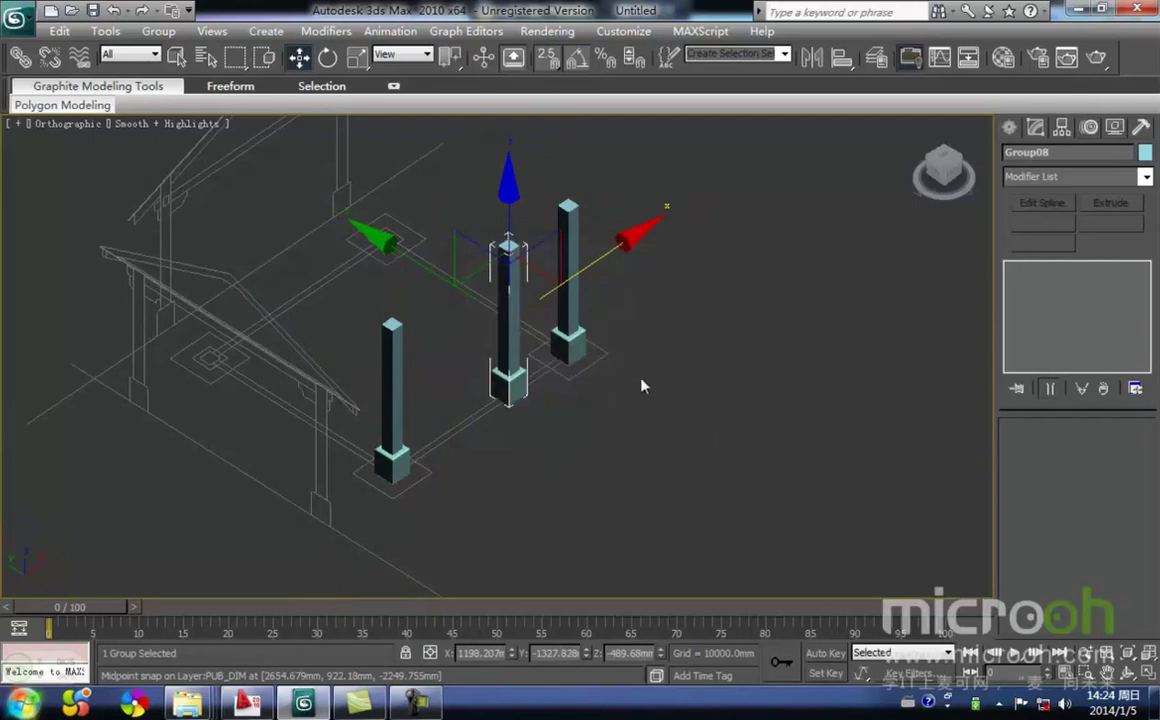
pyautogui.click(484, 440)
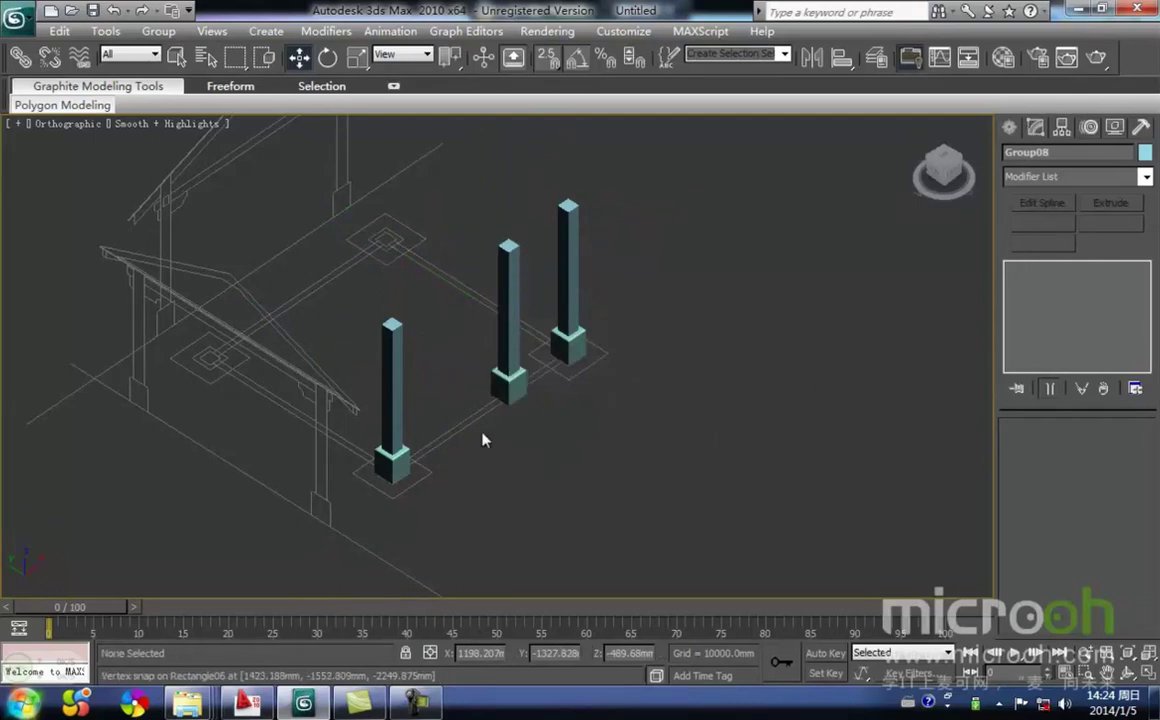
# Ungroup the copied middle column and select its shaft to inspect the modifier stack.
pyautogui.click(510, 357)
pyautogui.click(159, 32)
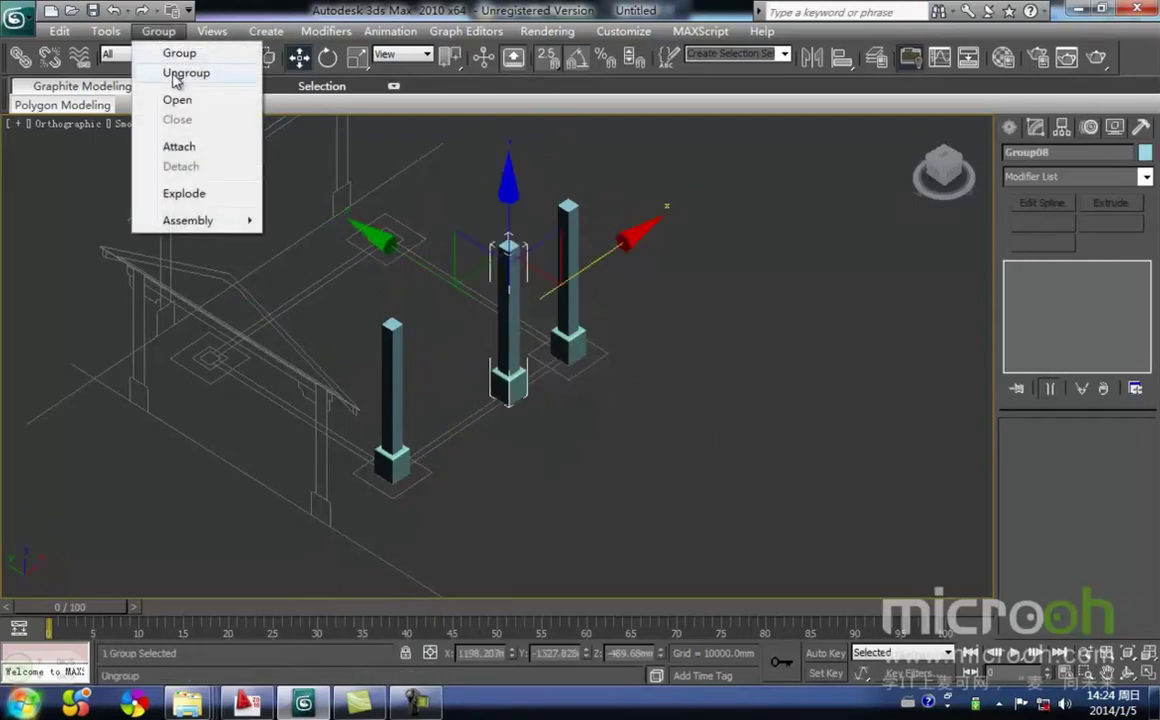
pyautogui.click(178, 77)
pyautogui.click(572, 514)
pyautogui.click(503, 327)
pyautogui.moveTo(700, 416); pyautogui.dragTo(657, 436, button='middle')
pyautogui.scroll(5, 482, 427)
pyautogui.moveTo(482, 427); pyautogui.dragTo(505, 484, button='middle')
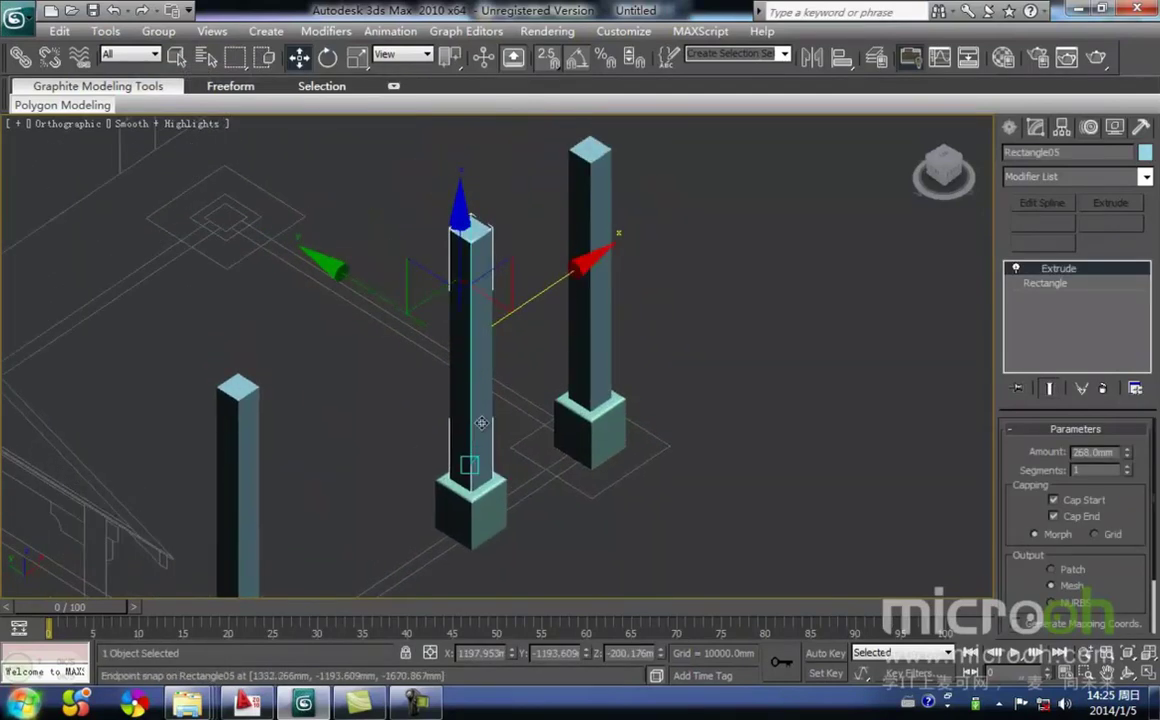
pyautogui.moveTo(474, 403); pyautogui.dragTo(476, 391, button='middle')
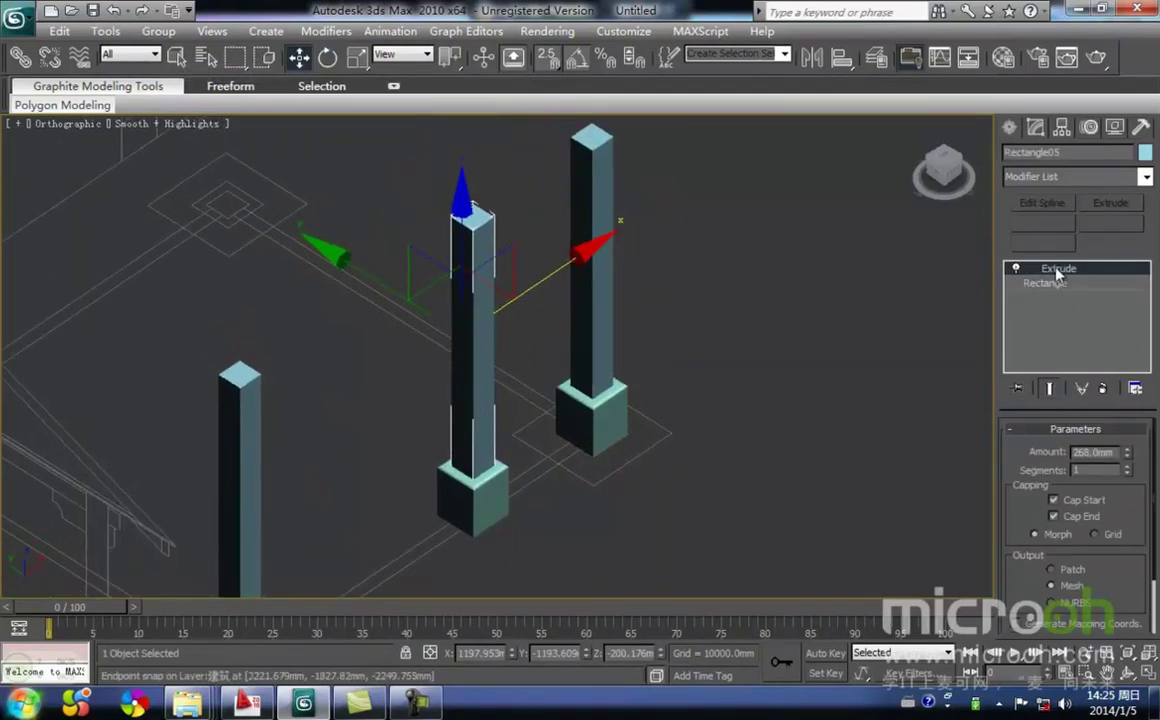
# Inspect the instanced shaft's modifier stack and compare its entries with those of the copied shaft.
pyautogui.click(650, 321)
pyautogui.click(604, 310)
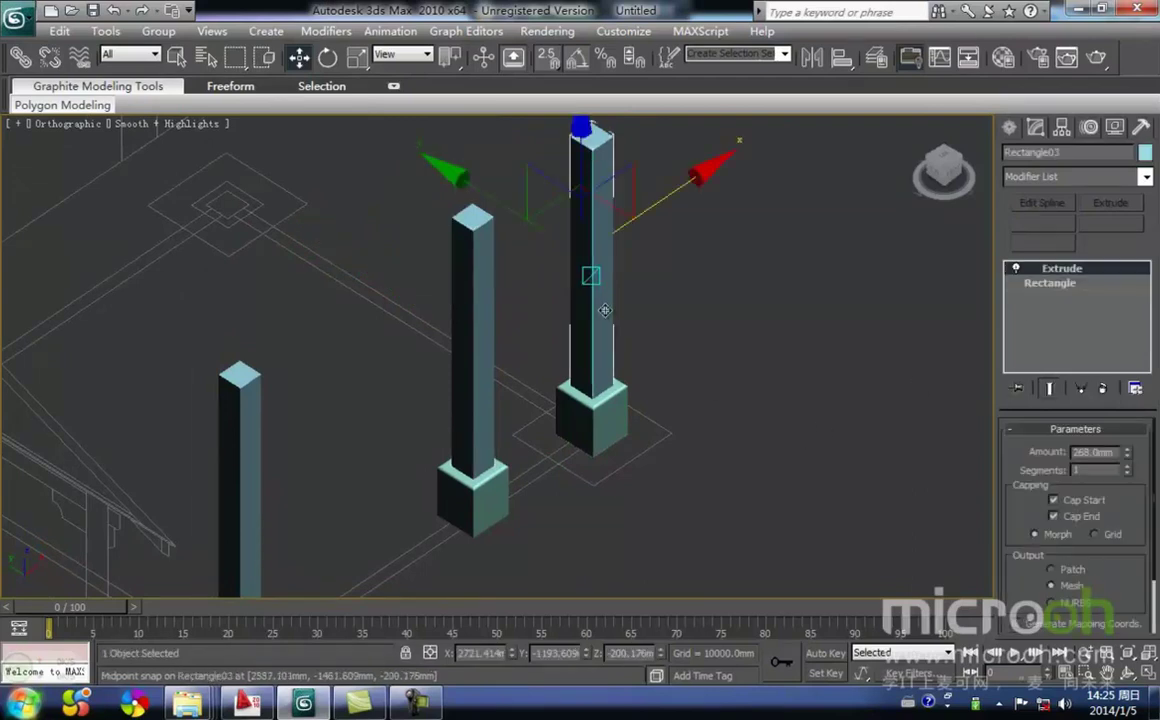
pyautogui.moveTo(632, 320); pyautogui.dragTo(620, 358, button='middle')
pyautogui.click(622, 356)
pyautogui.click(597, 274)
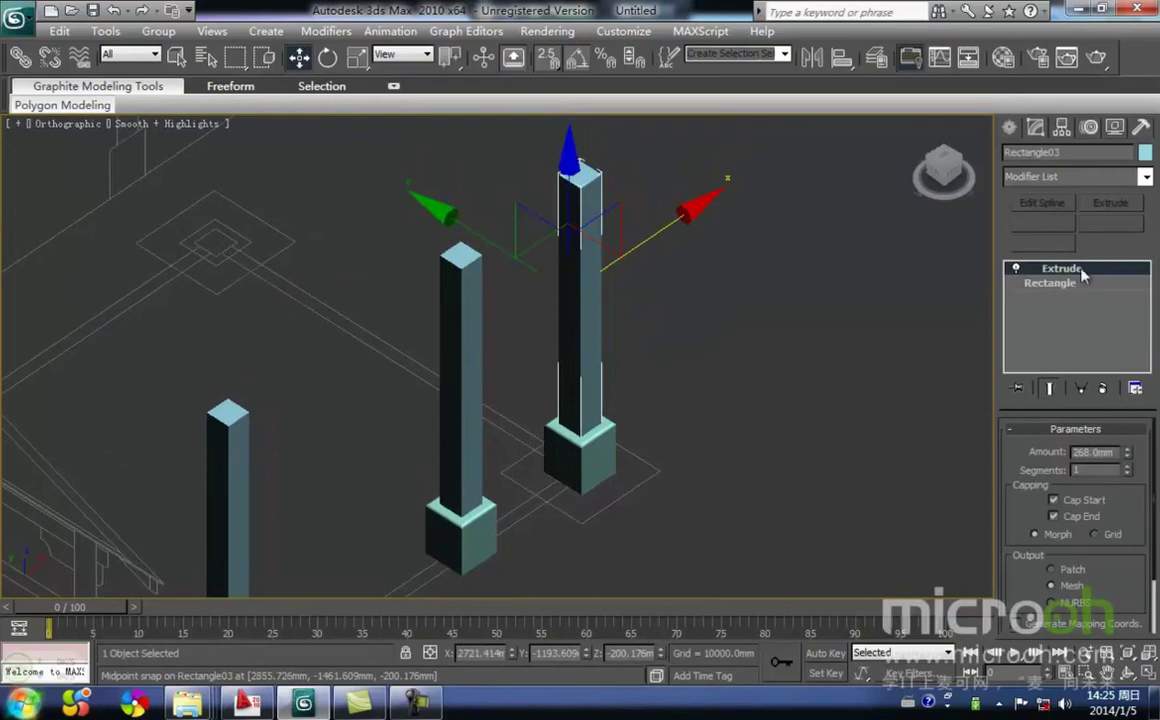
pyautogui.moveTo(470, 402); pyautogui.dragTo(489, 386, button='middle')
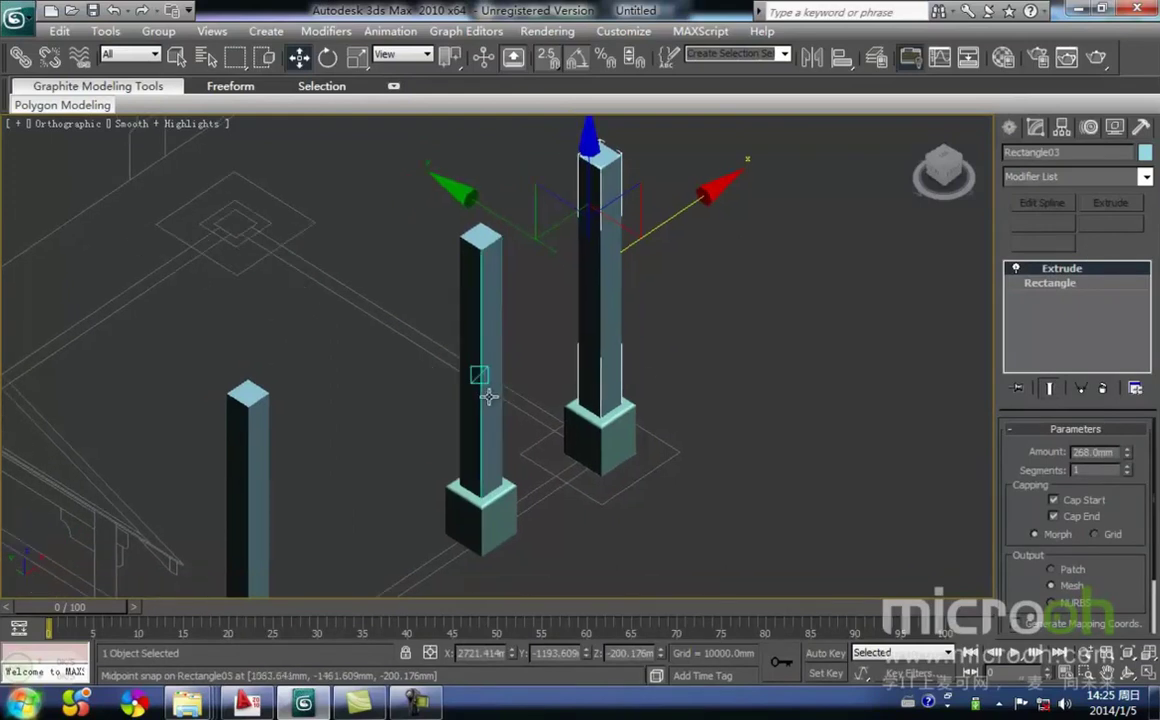
# Delete the copied middle column's shaft and base together.
pyautogui.click(551, 536)
pyautogui.moveTo(516, 561); pyautogui.dragTo(447, 441)
pyautogui.moveTo(484, 451); pyautogui.dragTo(473, 426, button='middle')
# Group the instanced column's shaft and base back together.
pyautogui.moveTo(473, 425); pyautogui.dragTo(564, 427)
pyautogui.scroll(-3, 600, 460)
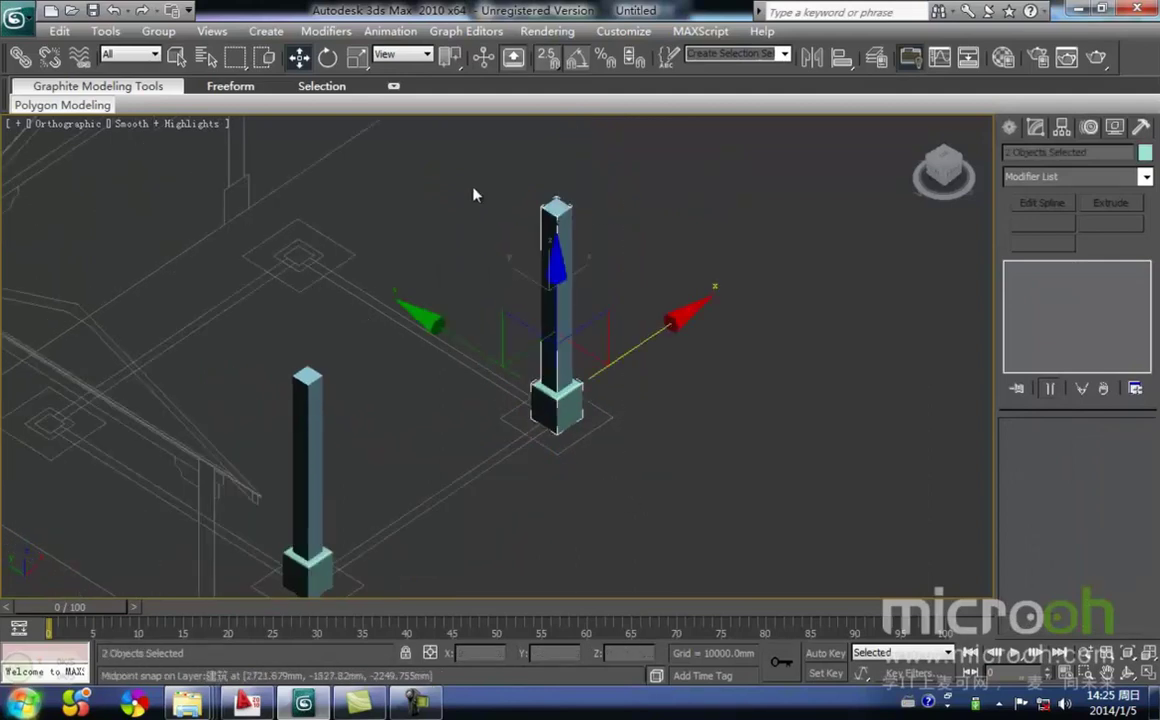
pyautogui.click(160, 33)
pyautogui.click(186, 55)
pyautogui.click(610, 381)
pyautogui.click(667, 500)
pyautogui.click(559, 412)
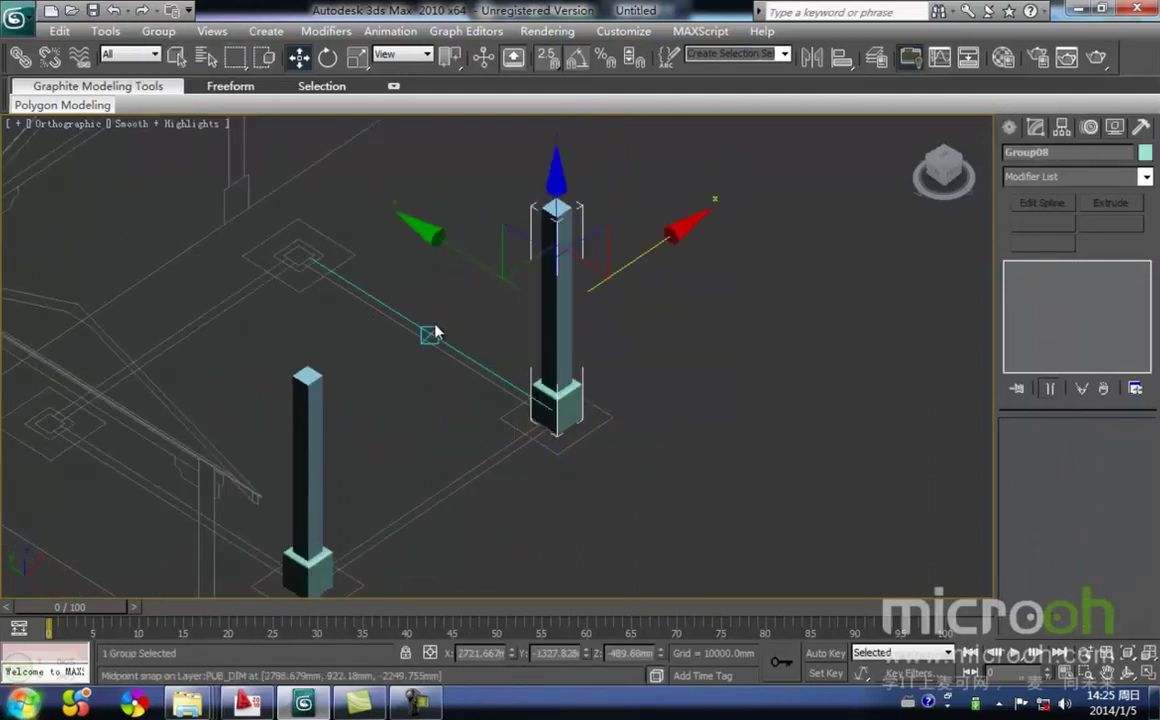
# Clone both column groups once as an Instance, snapping them to the opposite column position in the left elevation.
pyautogui.scroll(-2, 435, 331)
pyautogui.moveTo(400, 500); pyautogui.dragTo(425, 461, button='middle')
pyautogui.moveTo(427, 532); pyautogui.dragTo(286, 274)
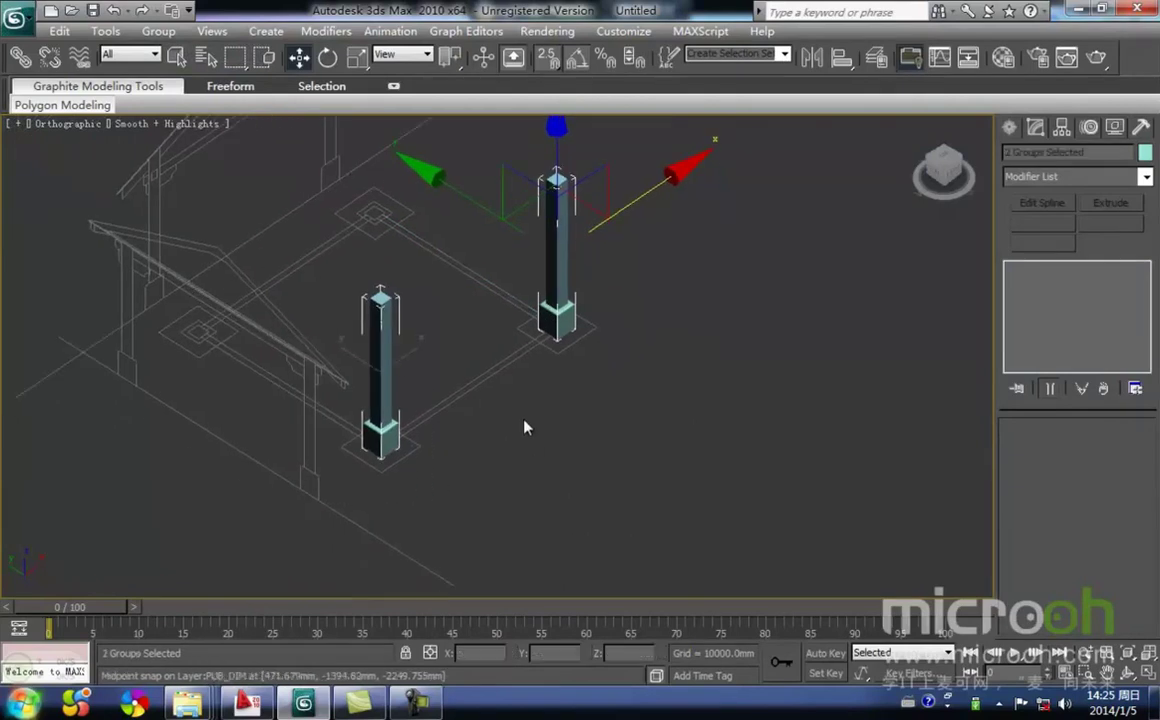
pyautogui.press('l')
pyautogui.press('z')
pyautogui.press('space')
pyautogui.moveTo(531, 428); pyautogui.dragTo(656, 406, button='middle')
pyautogui.moveTo(623, 347)
pyautogui.keyDown('shift'); pyautogui.mouseDown()
pyautogui.moveTo(210, 334)
pyautogui.moveTo(125, 345)
pyautogui.mouseUp(); pyautogui.keyUp('shift')
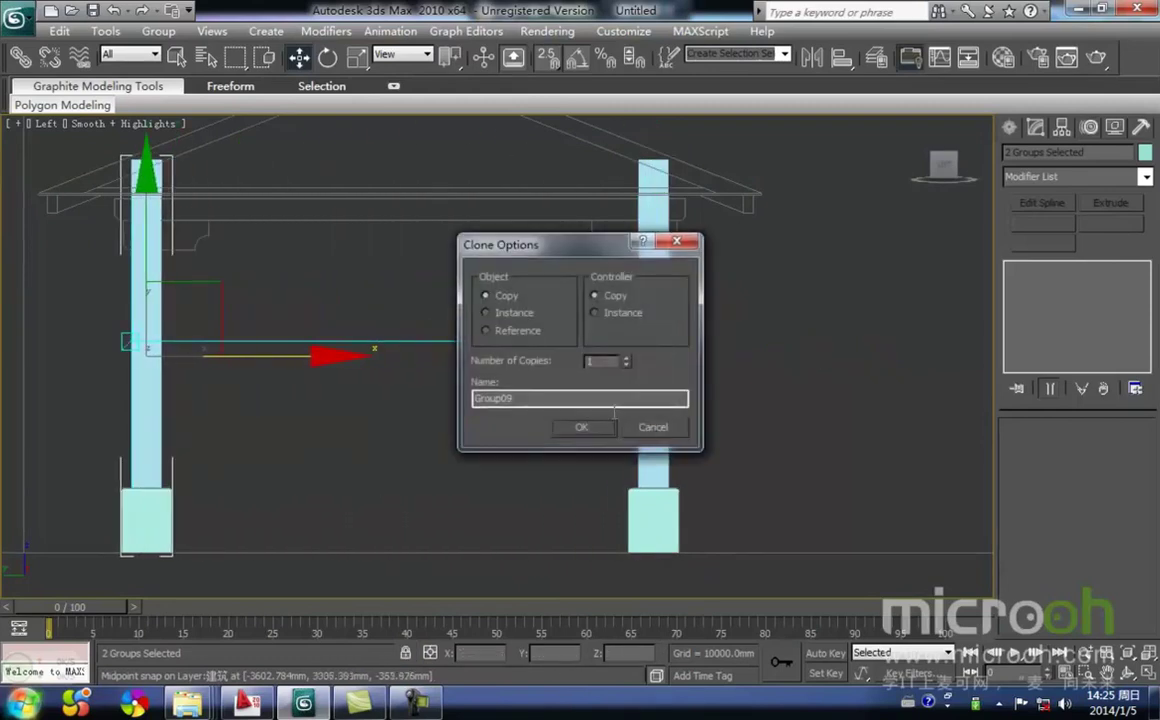
pyautogui.click(487, 314)
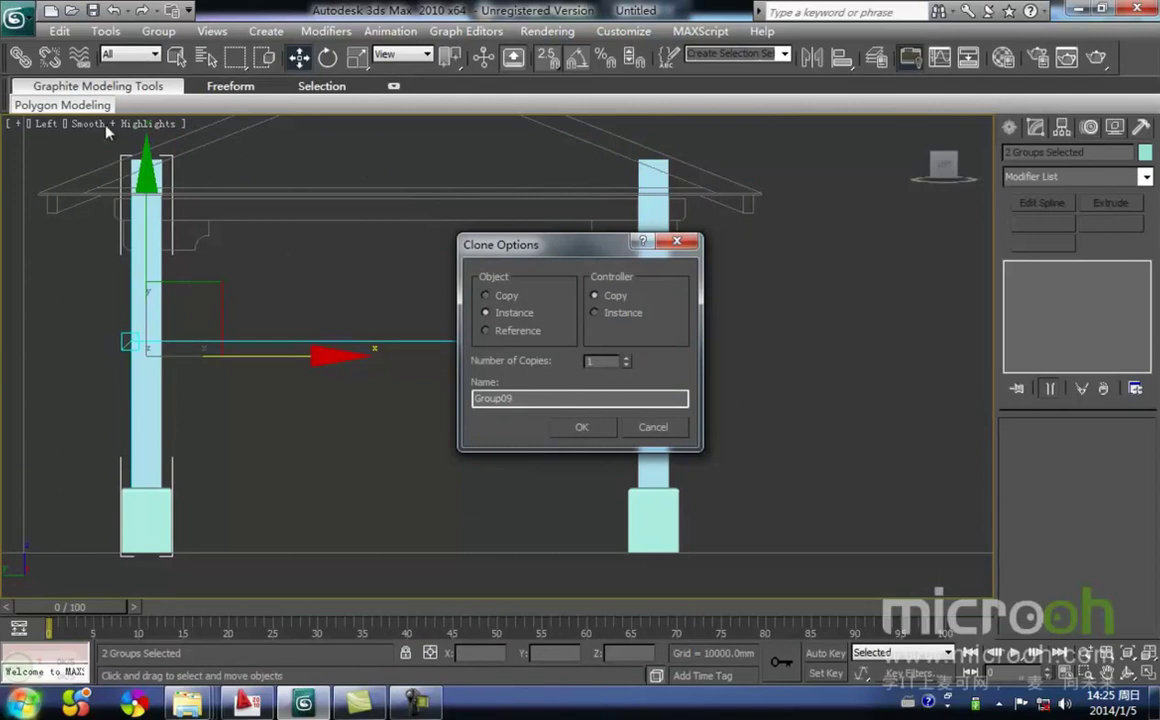
pyautogui.click(582, 428)
pyautogui.click(505, 430)
pyautogui.scroll(-2, 505, 430)
pyautogui.keyDown('alt'); pyautogui.moveTo(577, 396); pyautogui.dragTo(452, 453, button='middle'); pyautogui.keyUp('alt')
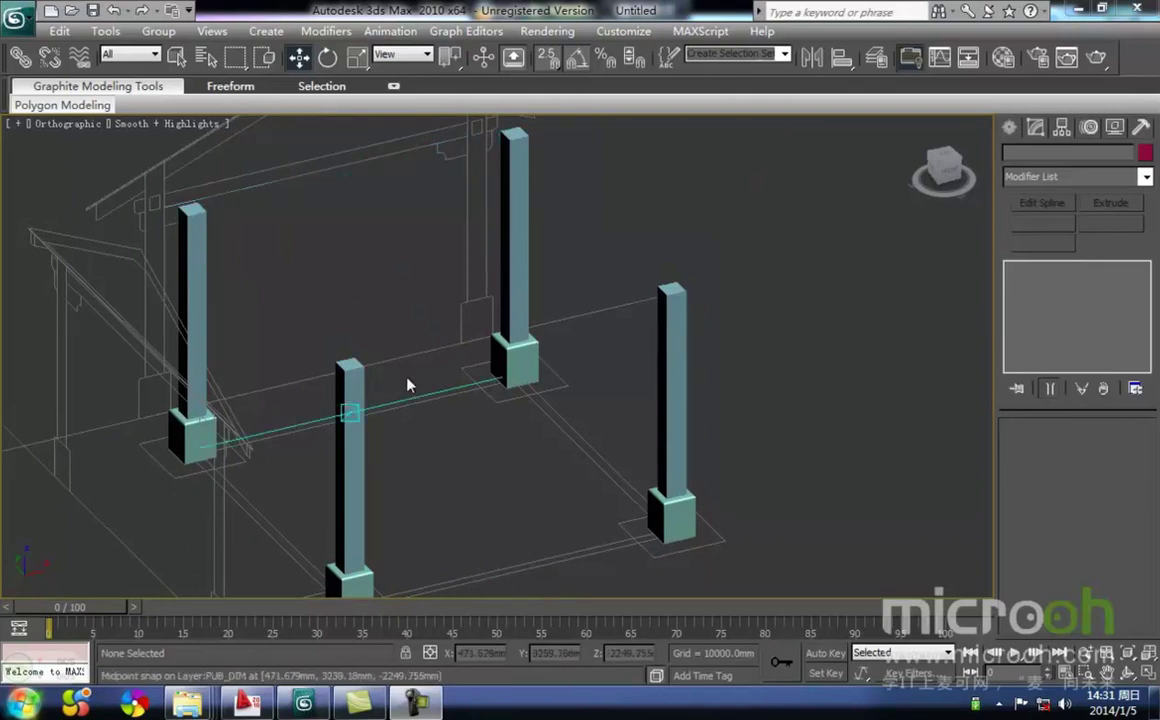
# Display the front elevation in wireframe, framed on the beam end and bracket at the right-hand column.
pyautogui.moveTo(406, 383); pyautogui.dragTo(450, 353, button='middle')
pyautogui.press('f')
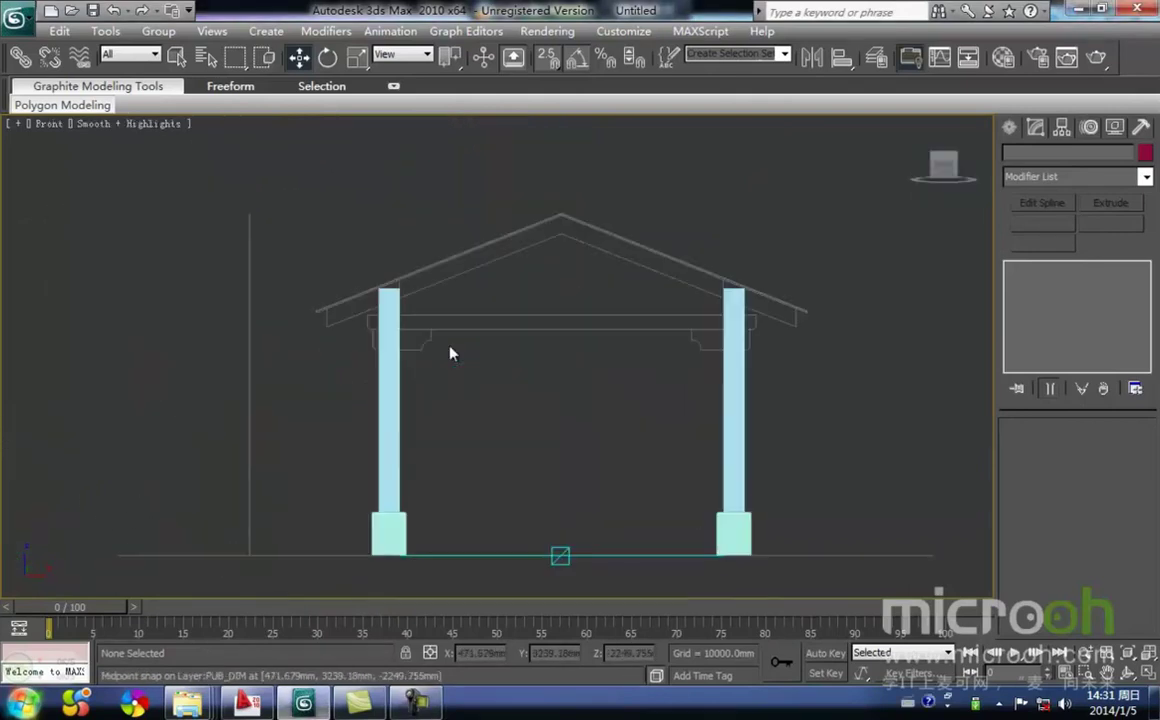
pyautogui.moveTo(499, 353); pyautogui.dragTo(479, 370, button='middle')
pyautogui.press('F3')
pyautogui.scroll(5, 440, 370)
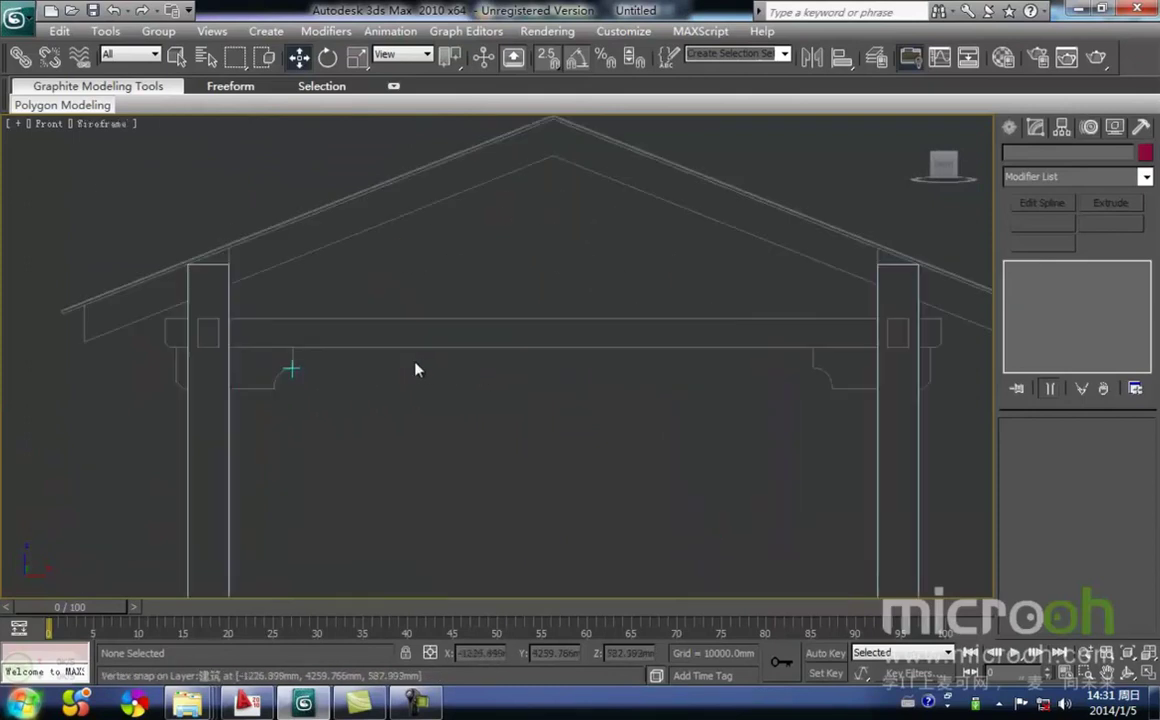
pyautogui.scroll(2, 858, 380)
pyautogui.moveTo(860, 387); pyautogui.dragTo(551, 402, button='middle')
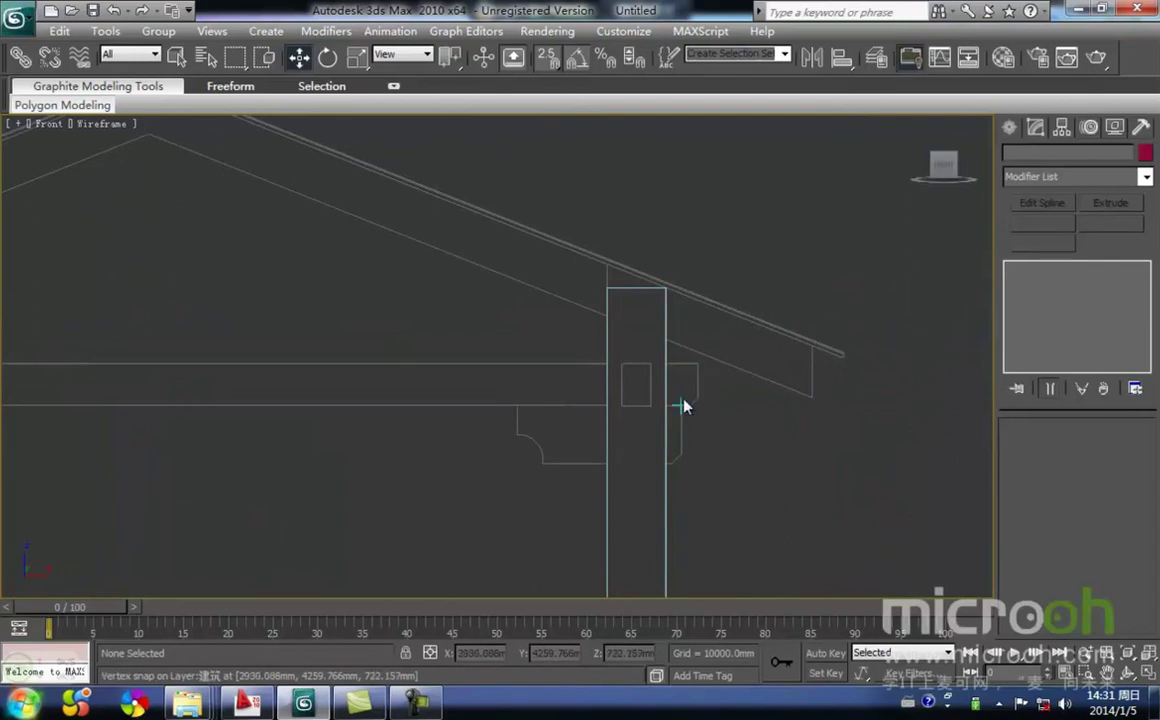
pyautogui.moveTo(688, 402); pyautogui.dragTo(690, 408, button='middle')
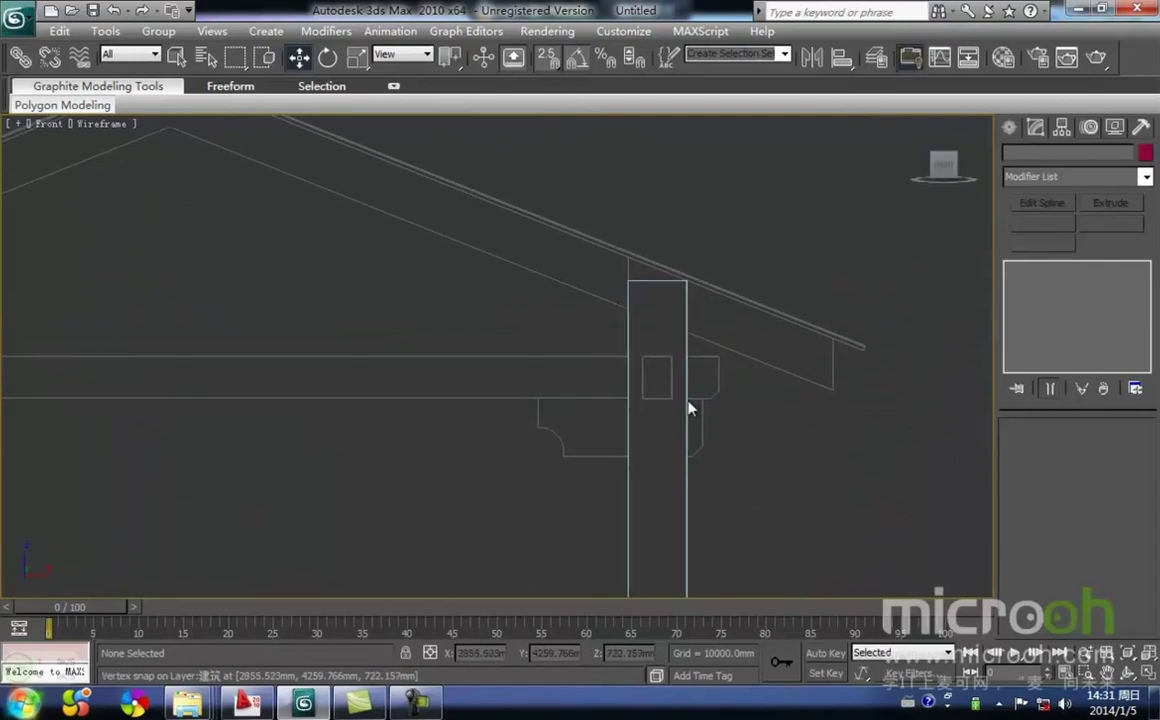
# Trace the horizontal beam's full outline as a closed Line snapped to the CAD vertices, including the chamfered lower corners at both ends.
pyautogui.click(1011, 128)
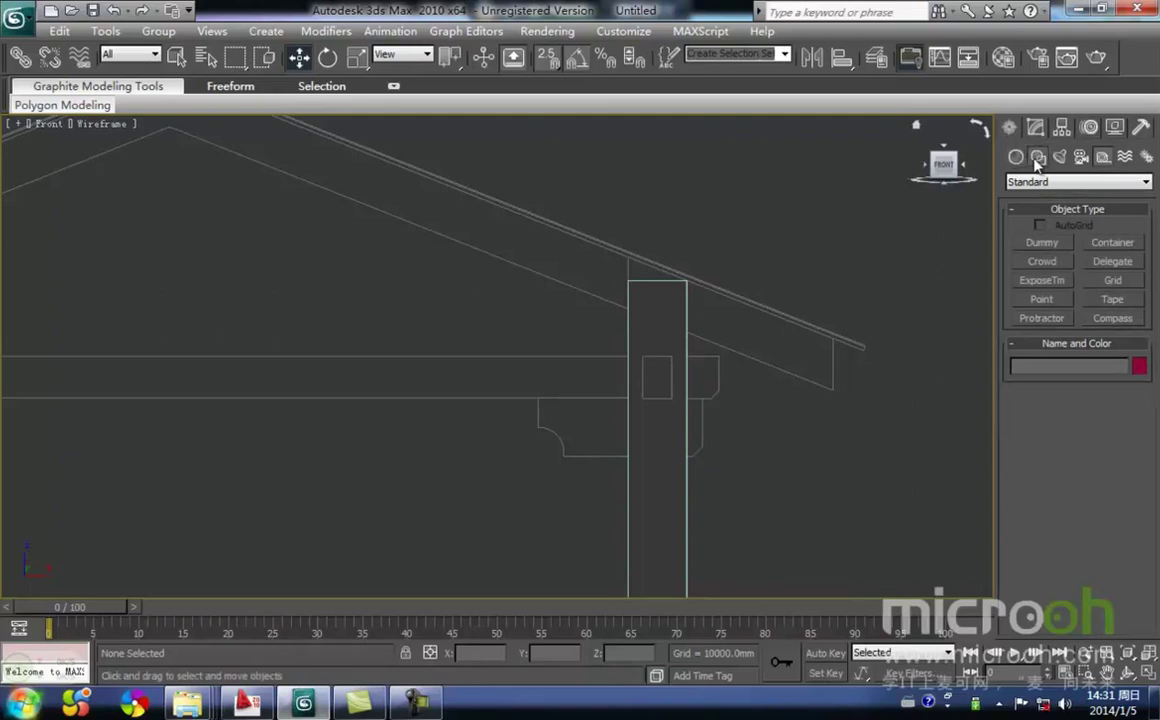
pyautogui.click(1037, 157)
pyautogui.click(1042, 257)
pyautogui.moveTo(792, 394); pyautogui.dragTo(847, 387, button='middle')
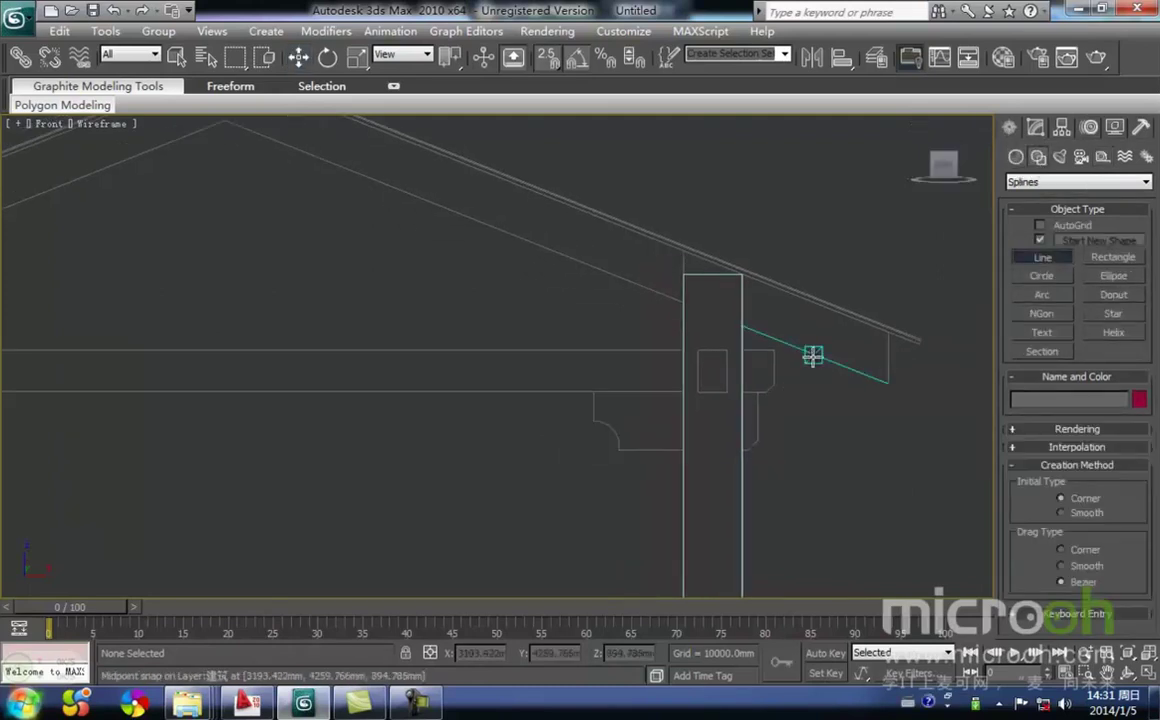
pyautogui.click(775, 350)
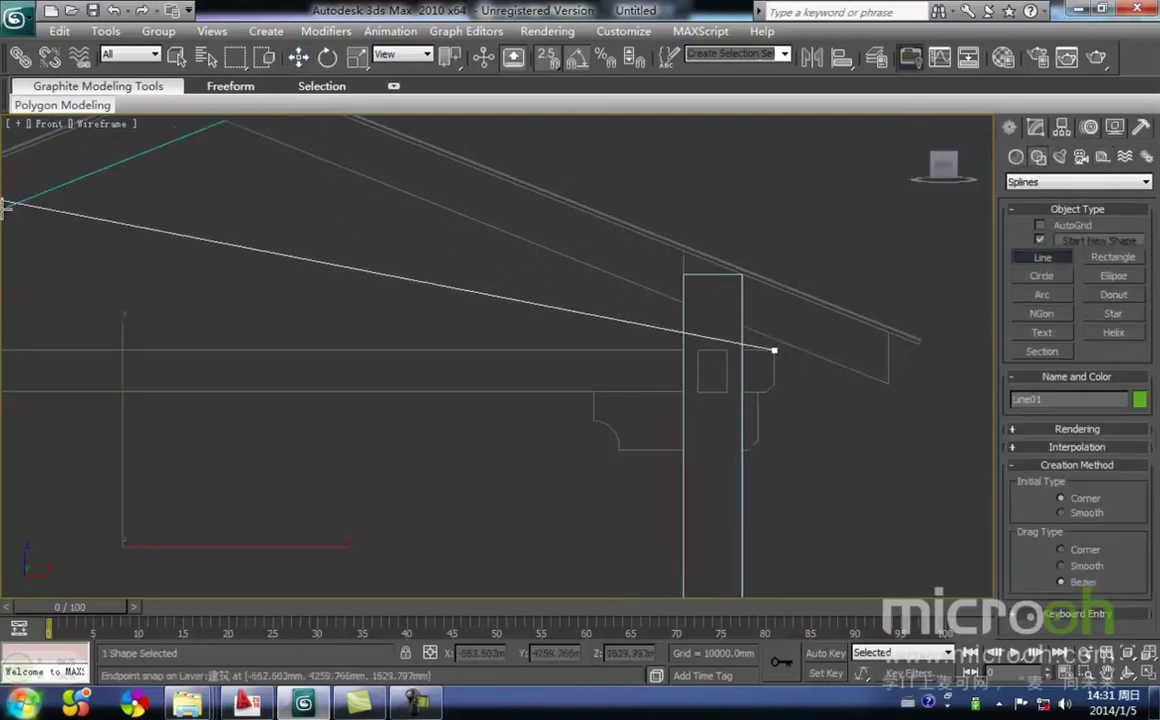
pyautogui.press('i')
pyautogui.click(163, 492)
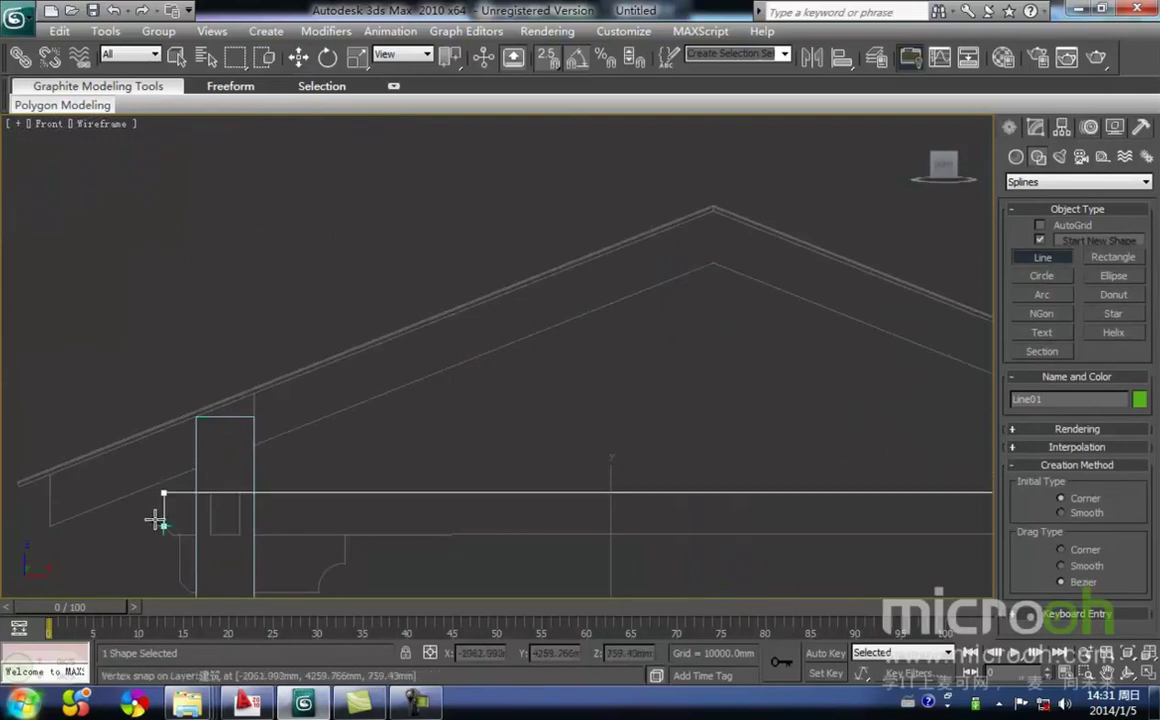
pyautogui.click(165, 531)
pyautogui.scroll(-3, 585, 435)
pyautogui.press('i')
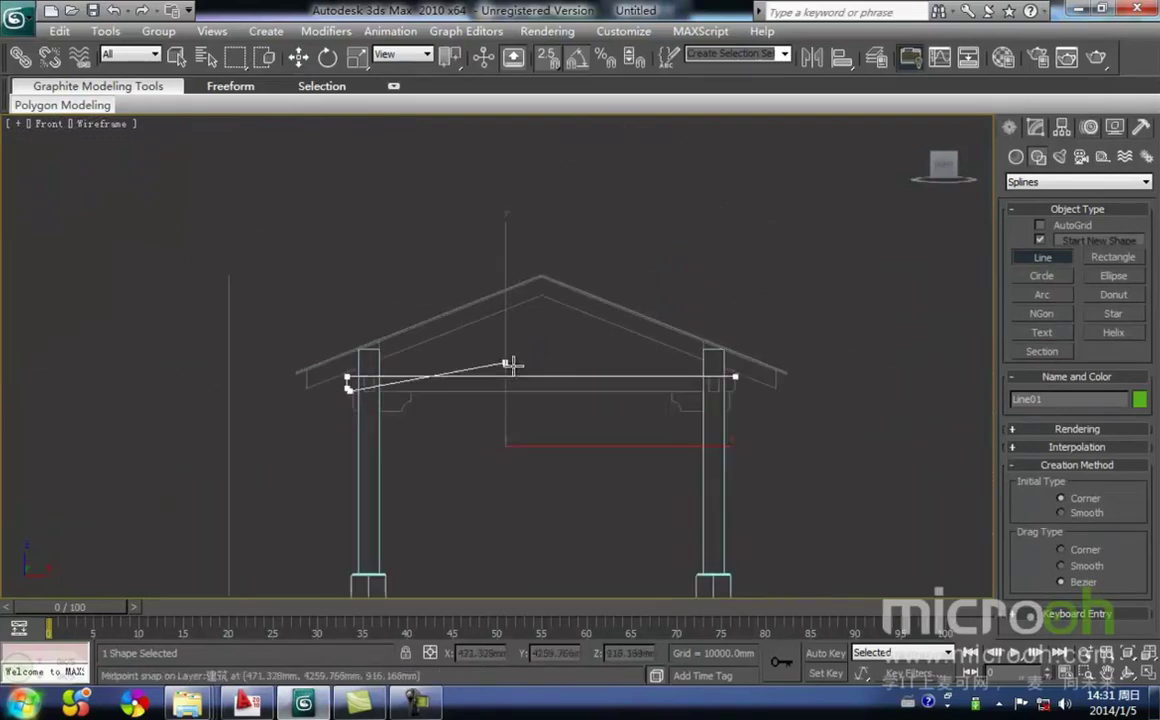
pyautogui.press('i')
pyautogui.scroll(3, 503, 355)
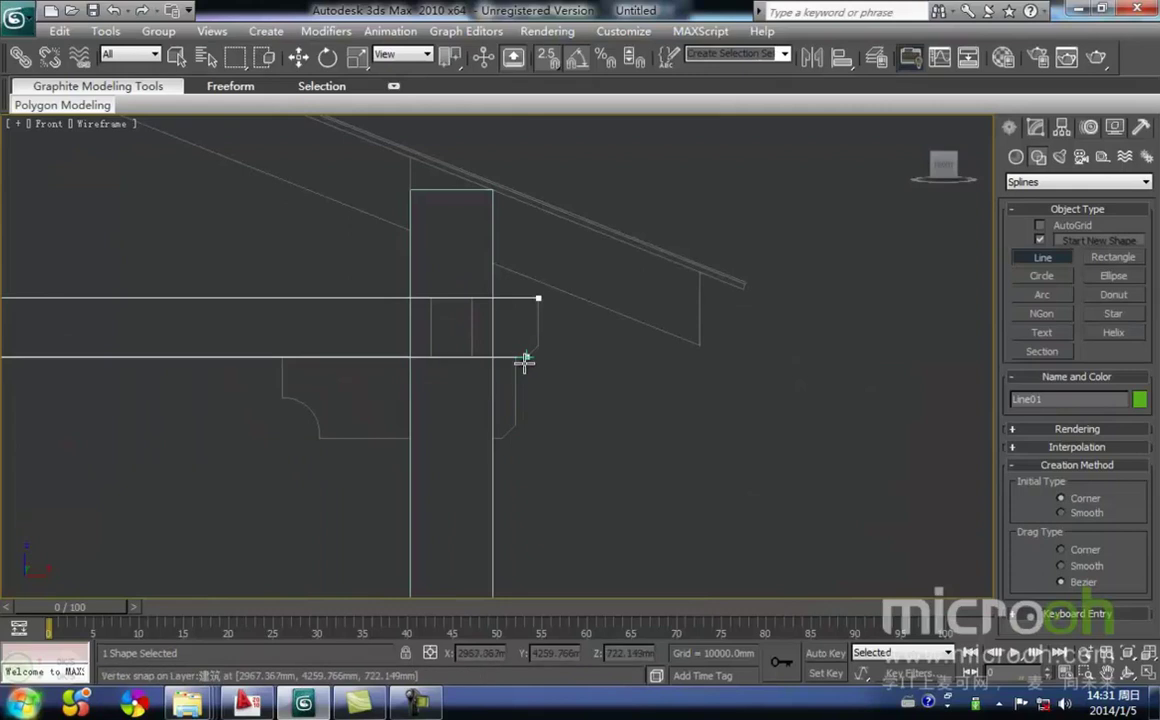
pyautogui.click(538, 298)
pyautogui.click(531, 390)
pyautogui.press('w')
pyautogui.click(650, 450)
# Move the beam outline sideways in the left elevation so it sits within the right-hand column's width.
pyautogui.moveTo(367, 367); pyautogui.dragTo(575, 358, button='middle')
pyautogui.scroll(-2, 575, 358)
pyautogui.moveTo(388, 370); pyautogui.dragTo(293, 280)
pyautogui.moveTo(259, 337); pyautogui.dragTo(363, 322, button='middle')
pyautogui.scroll(-1, 363, 322)
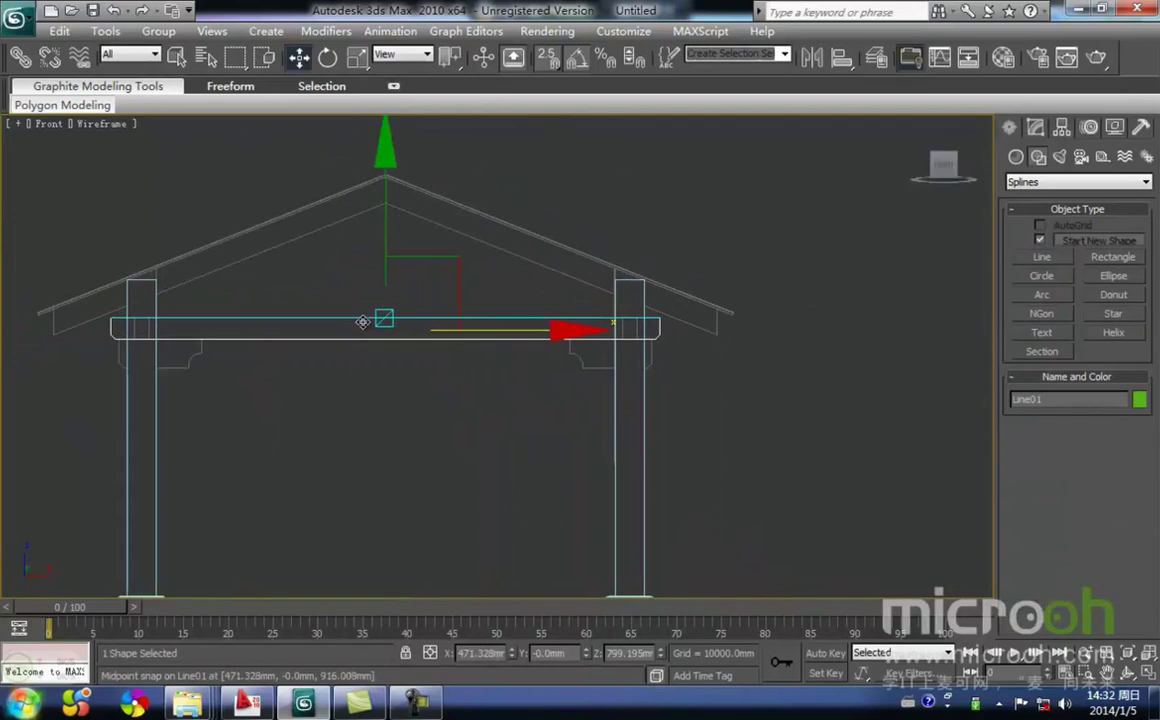
pyautogui.press('l')
pyautogui.scroll(5, 440, 331)
pyautogui.press('space')
pyautogui.moveTo(622, 368); pyautogui.dragTo(911, 441)
pyautogui.moveTo(742, 415); pyautogui.dragTo(649, 425, button='middle')
pyautogui.moveTo(497, 379)
pyautogui.mouseDown()
pyautogui.moveTo(527, 378)
pyautogui.moveTo(479, 376)
pyautogui.mouseUp()
pyautogui.press('s')
pyautogui.moveTo(619, 358); pyautogui.dragTo(640, 358)
pyautogui.moveTo(633, 383); pyautogui.dragTo(616, 388, button='middle')
# Measure the width of the crossing beam at the left-hand column with a Tape helper in the front elevation, and delete the helper.
pyautogui.press('f')
pyautogui.scroll(6, 530, 370)
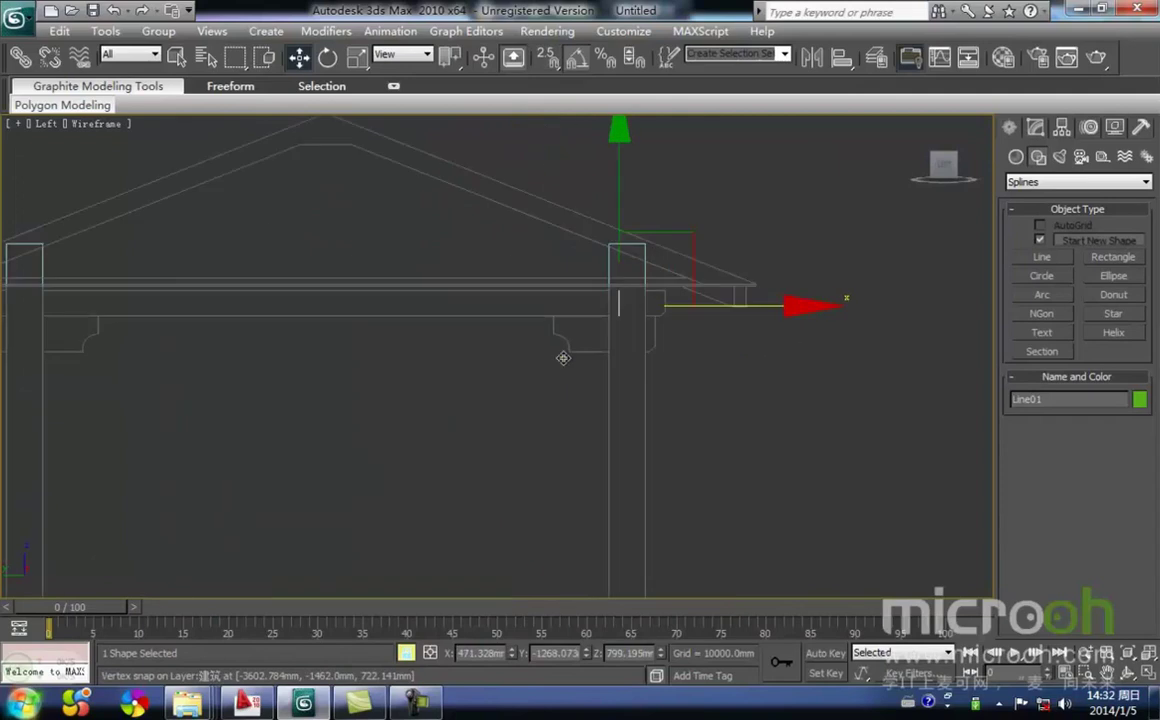
pyautogui.scroll(4, 300, 325)
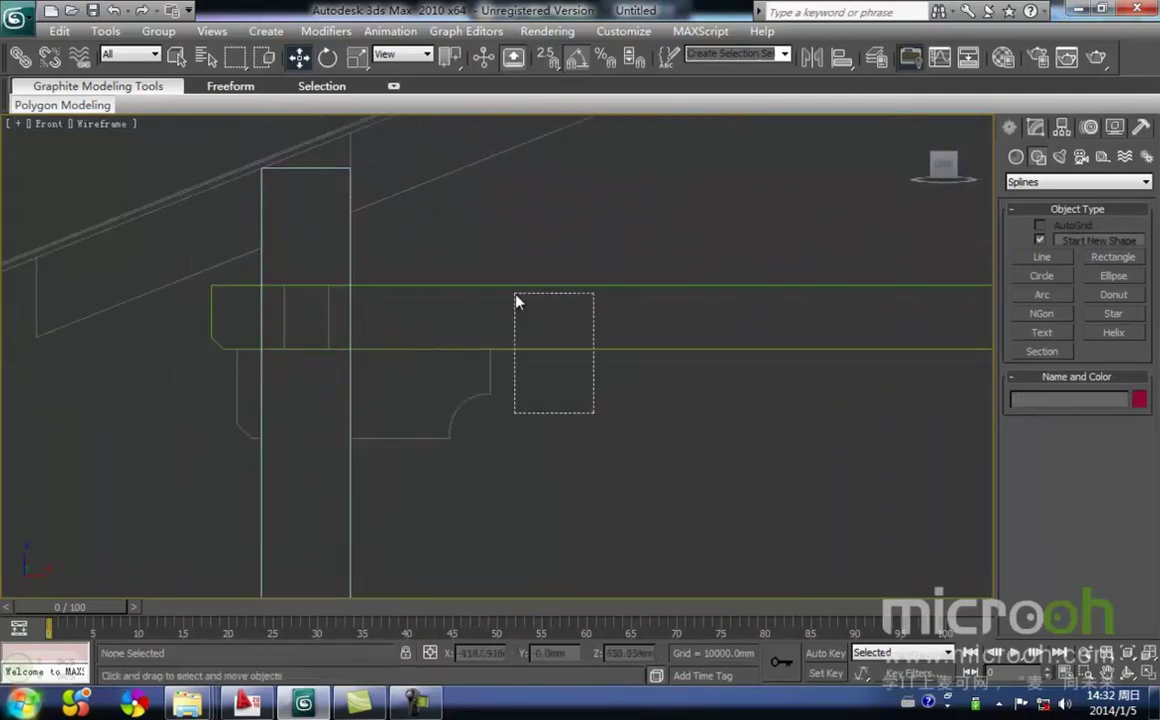
pyautogui.scroll(2, 560, 330)
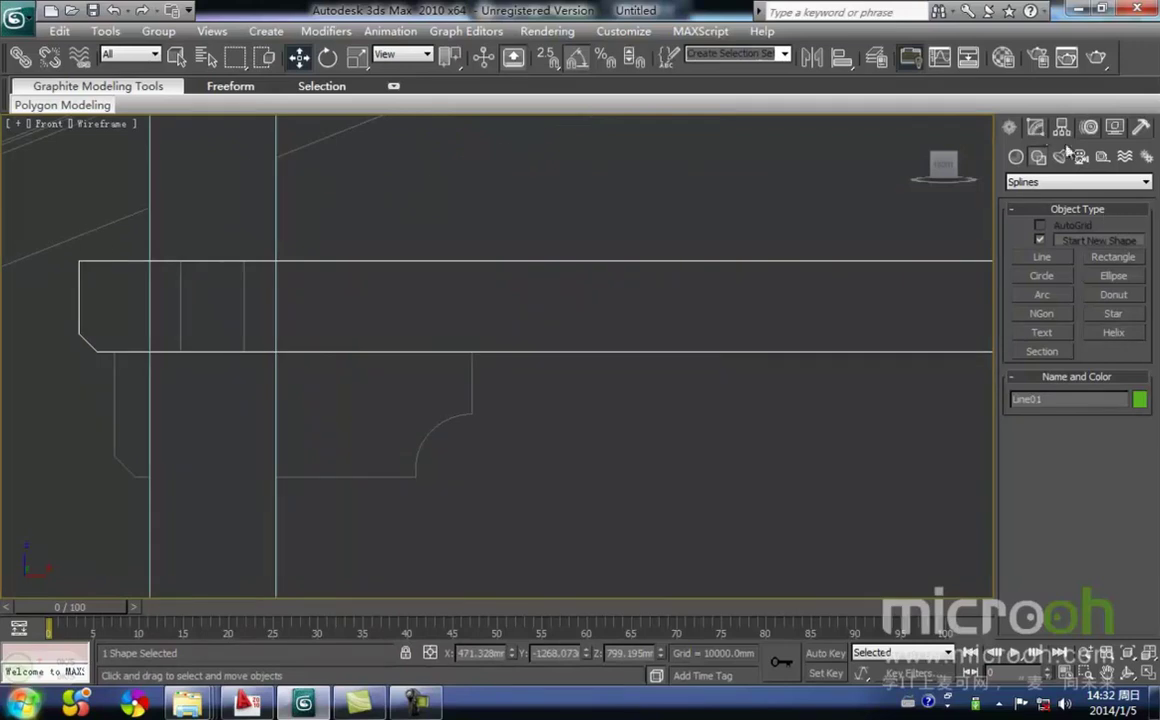
pyautogui.click(1102, 160)
pyautogui.click(1097, 301)
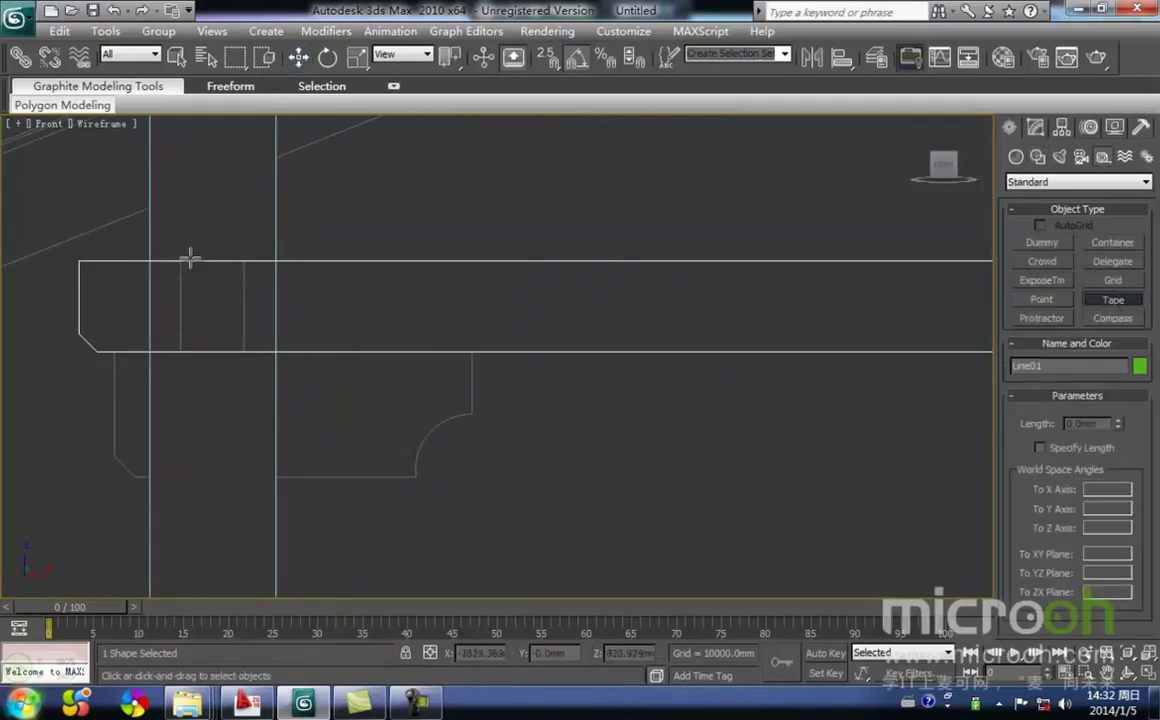
pyautogui.moveTo(187, 257); pyautogui.dragTo(243, 262)
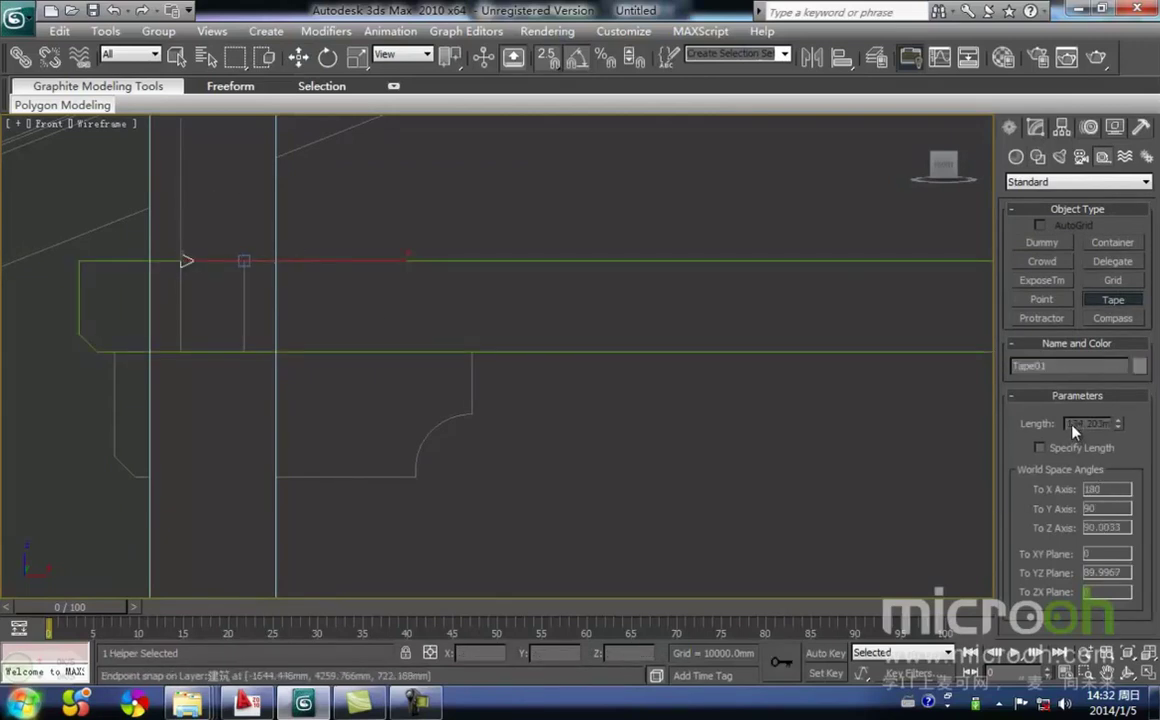
pyautogui.press('Delete')
pyautogui.rightClick(592, 407)
# Extrude the horizontal beam's outline 134 mm.
pyautogui.click(580, 261)
pyautogui.click(1088, 128)
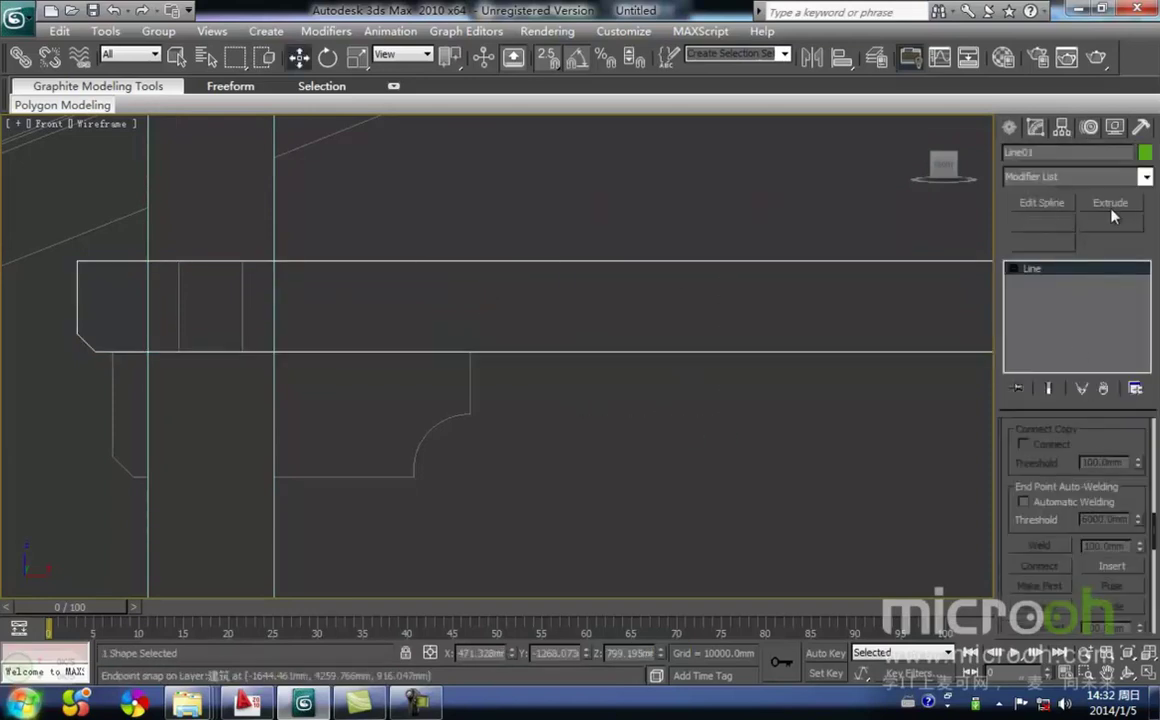
pyautogui.click(1110, 203)
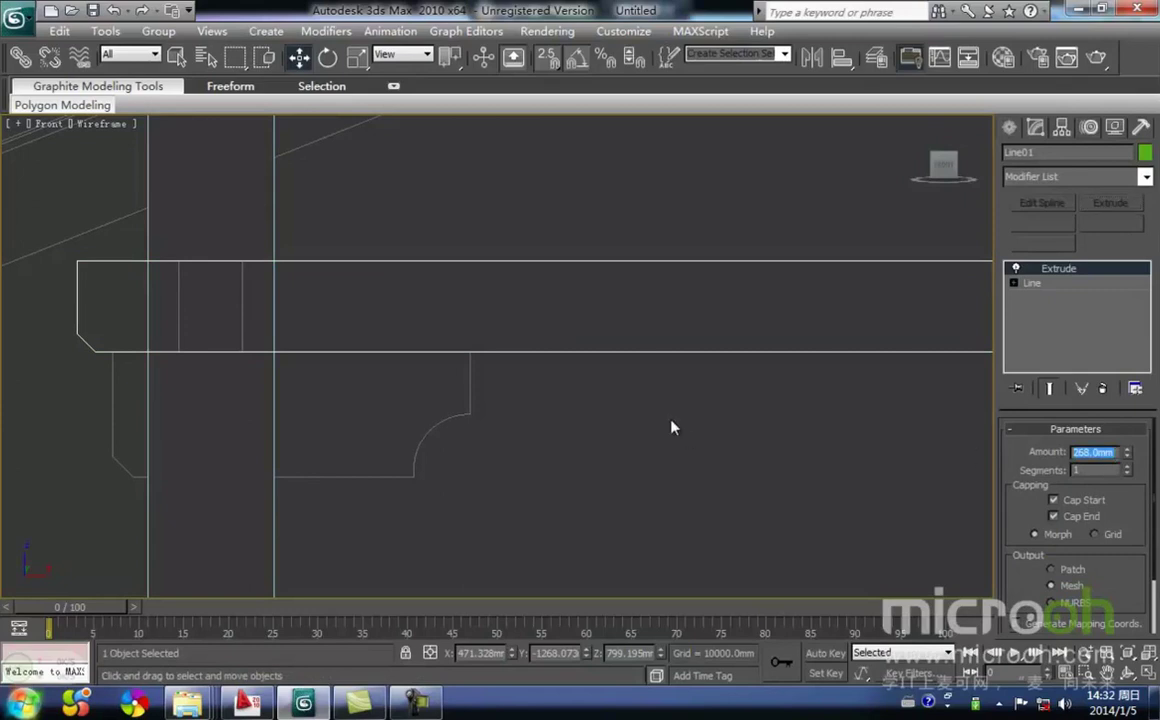
pyautogui.click(577, 433)
# Centre the extruded beam within the width of the right-hand column in the left elevation, snapping to midpoints.
pyautogui.moveTo(736, 422); pyautogui.dragTo(547, 211)
pyautogui.scroll(-2, 590, 312)
pyautogui.press('l')
pyautogui.press('z')
pyautogui.scroll(-4, 590, 354)
pyautogui.moveTo(572, 357); pyautogui.dragTo(558, 364, button='middle')
pyautogui.press('space')
pyautogui.moveTo(554, 377); pyautogui.dragTo(645, 381)
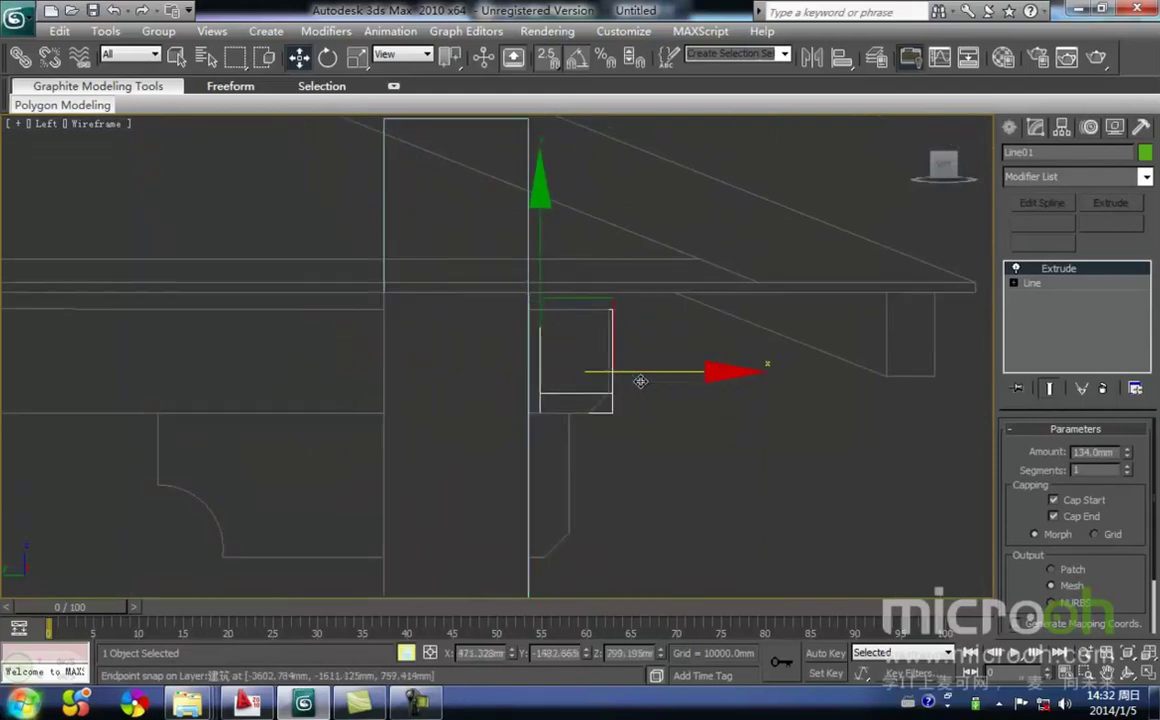
pyautogui.moveTo(632, 390); pyautogui.dragTo(644, 426, button='middle')
pyautogui.moveTo(591, 453); pyautogui.dragTo(467, 159)
pyautogui.moveTo(469, 345); pyautogui.dragTo(468, 157)
pyautogui.press('space')
pyautogui.click(588, 295)
pyautogui.moveTo(507, 491); pyautogui.dragTo(460, 352)
# Clone the beam once as an Instance onto the opposite column in the left elevation, snapping it to the column's midpoint.
pyautogui.scroll(-5, 500, 390)
pyautogui.moveTo(505, 400); pyautogui.dragTo(733, 396, button='middle')
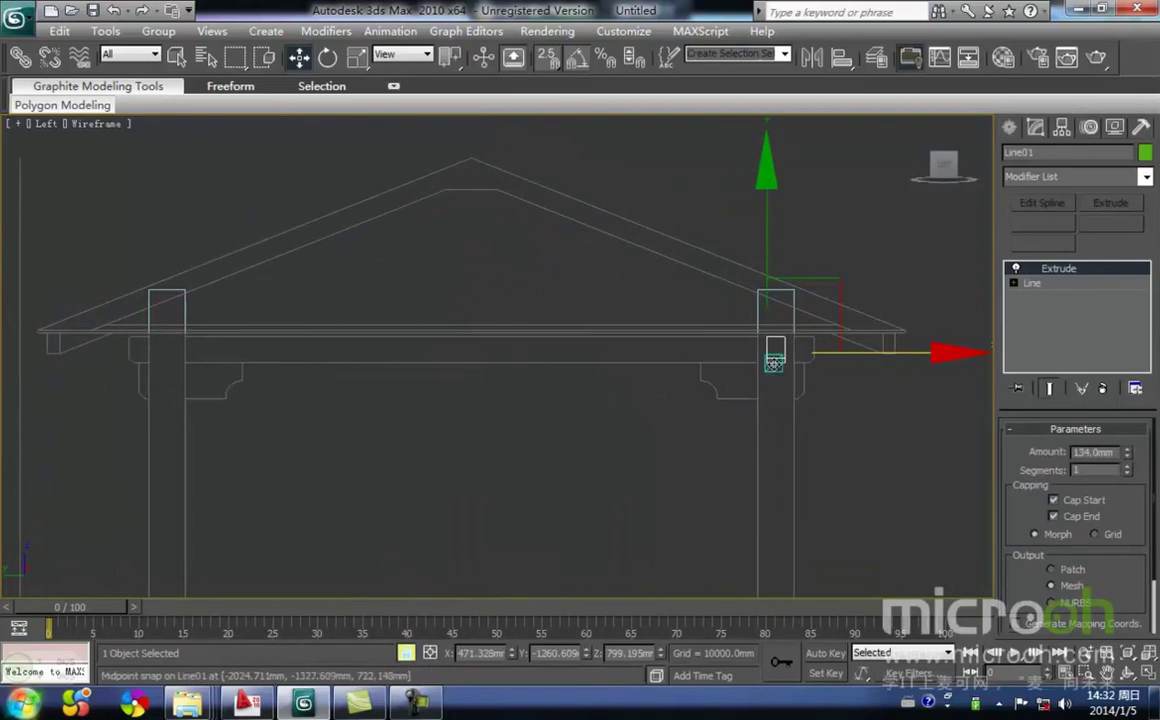
pyautogui.moveTo(775, 366)
pyautogui.keyDown('shift'); pyautogui.mouseDown()
pyautogui.moveTo(482, 287)
pyautogui.moveTo(262, 262)
pyautogui.moveTo(168, 287)
pyautogui.mouseUp(); pyautogui.keyUp('shift')
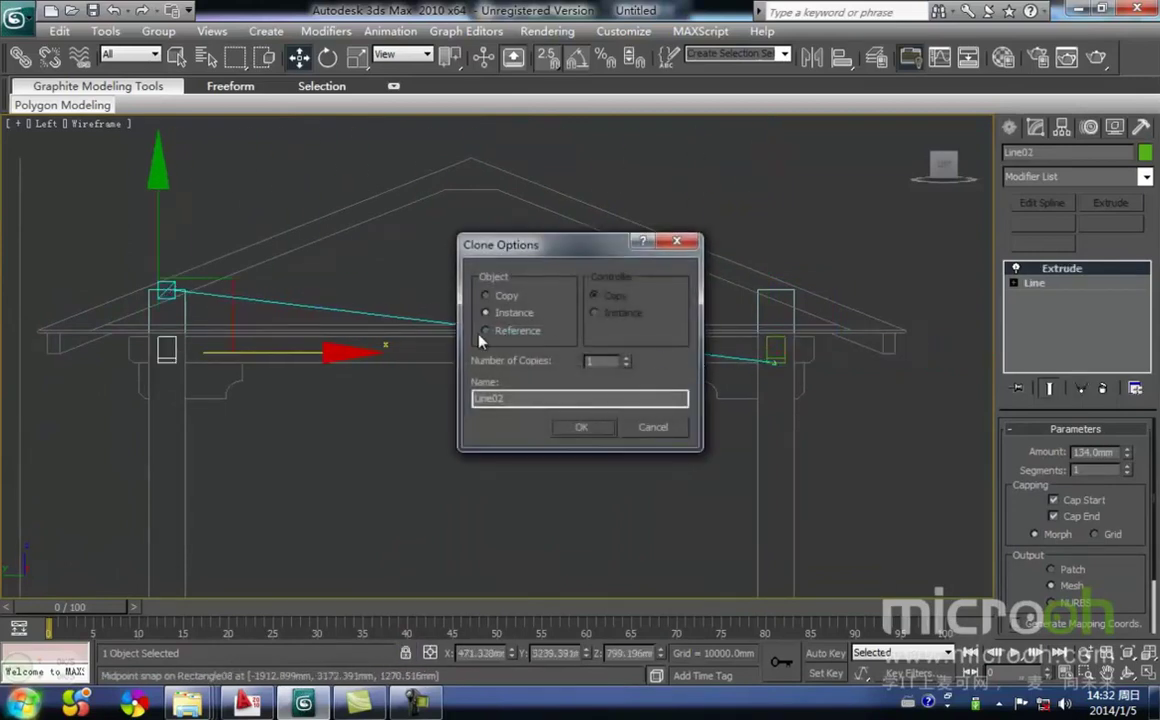
pyautogui.click(584, 431)
pyautogui.click(534, 461)
# Check both beam ends against the columns and CAD lines in the left elevation, using shaded and wireframe display.
pyautogui.moveTo(427, 427); pyautogui.dragTo(524, 419, button='middle')
pyautogui.scroll(4, 522, 419)
pyautogui.moveTo(331, 364); pyautogui.dragTo(661, 384, button='middle')
pyautogui.moveTo(436, 384); pyautogui.dragTo(470, 354, button='middle')
pyautogui.press('F3')
pyautogui.moveTo(567, 355); pyautogui.dragTo(450, 356, button='middle')
pyautogui.scroll(-4, 450, 356)
pyautogui.press('F3')
pyautogui.moveTo(544, 409)
pyautogui.mouseDown(button='middle')
pyautogui.moveTo(391, 417)
pyautogui.moveTo(544, 426)
pyautogui.moveTo(588, 407)
pyautogui.mouseUp(button='middle')
pyautogui.press('F3')
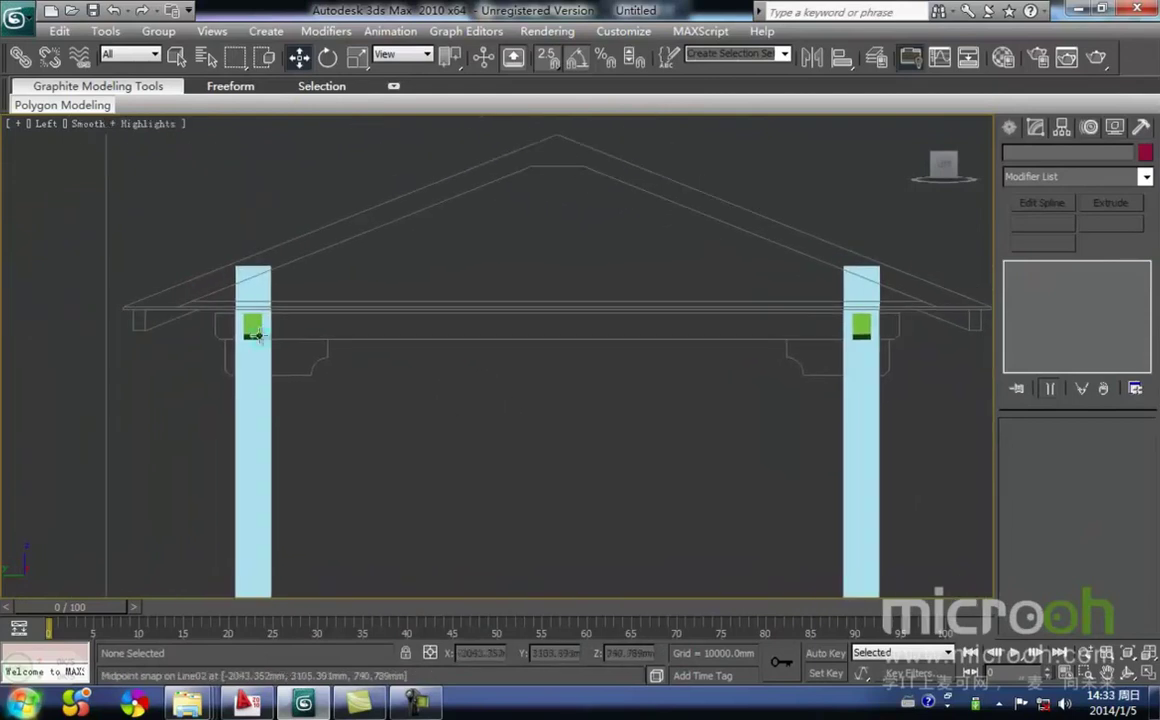
pyautogui.moveTo(217, 320); pyautogui.dragTo(197, 329, button='middle')
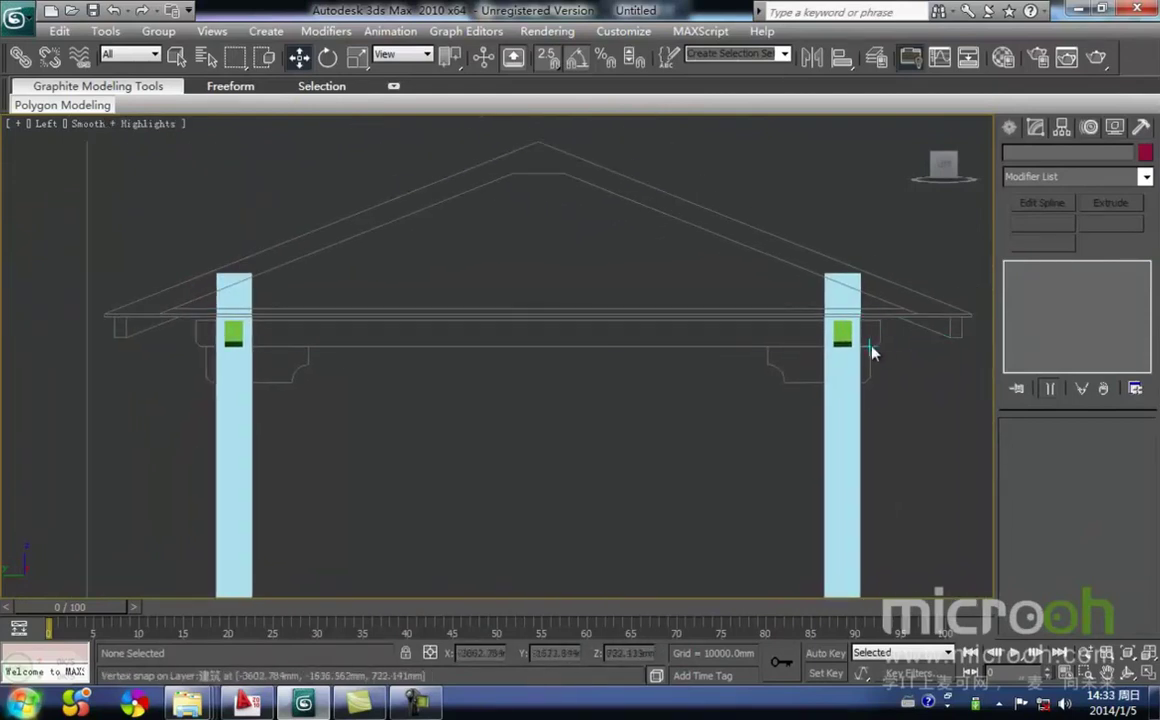
# Start tracing the crossing beam in the left elevation with a Line, following its left-hand end and lower edge from the upper corner.
pyautogui.click(1008, 130)
pyautogui.click(1036, 160)
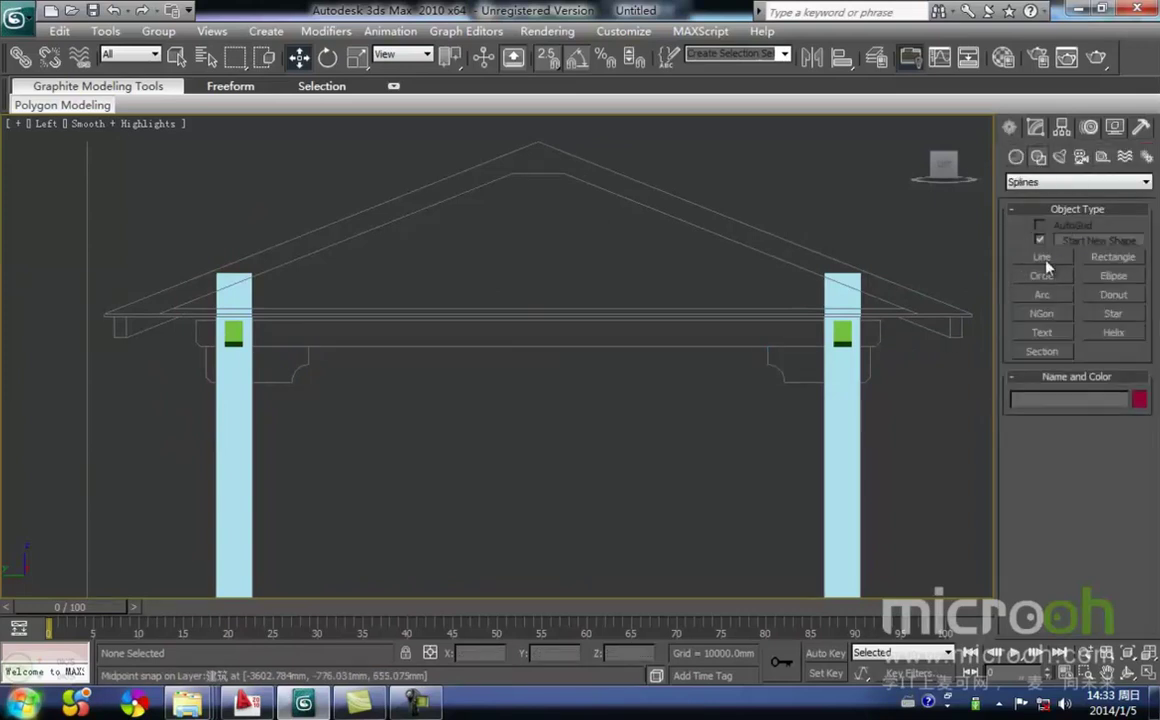
pyautogui.click(1043, 258)
pyautogui.moveTo(188, 333); pyautogui.dragTo(197, 335, button='middle')
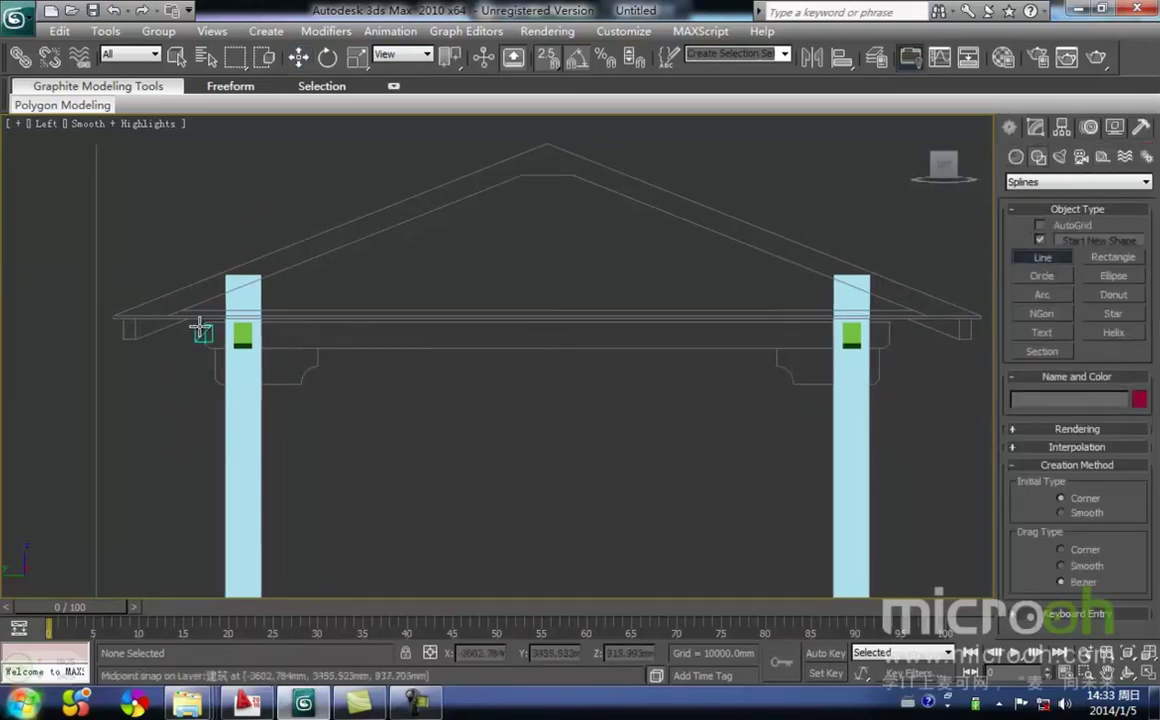
pyautogui.scroll(4, 205, 325)
pyautogui.scroll(-2, 194, 331)
pyautogui.click(262, 343)
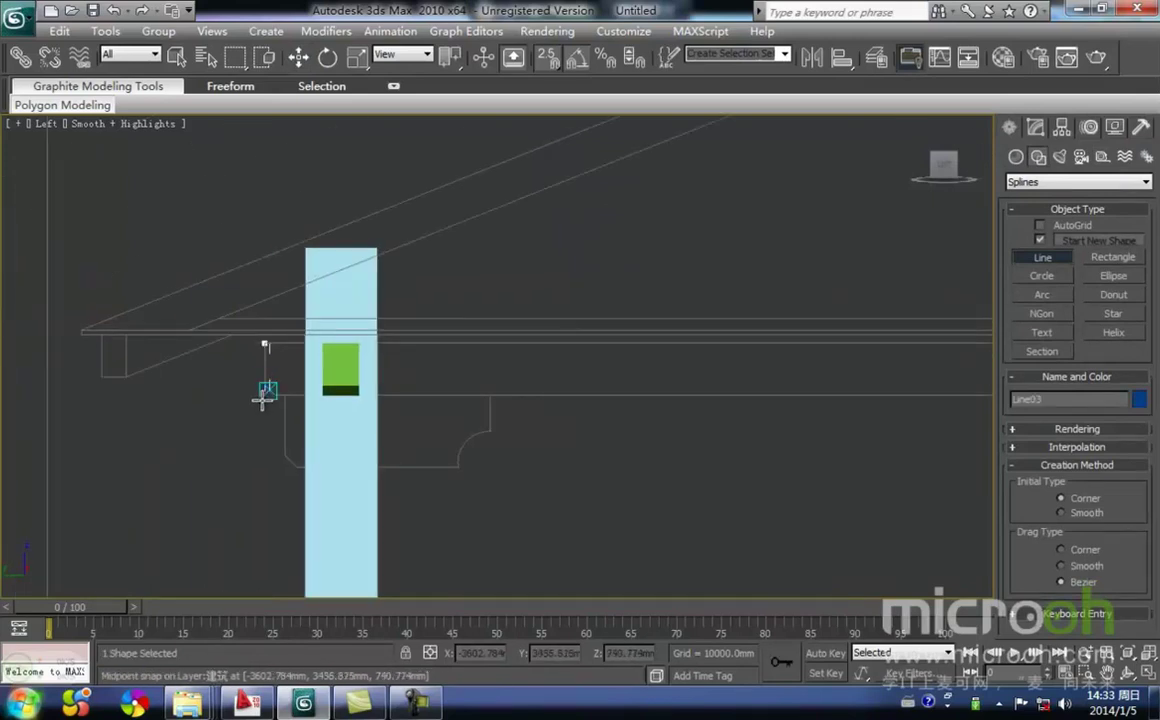
pyautogui.moveTo(867, 394); pyautogui.dragTo(492, 362, button='middle')
pyautogui.scroll(-3, 492, 362)
pyautogui.scroll(3, 810, 375)
pyautogui.moveTo(780, 353); pyautogui.dragTo(436, 341, button='middle')
pyautogui.scroll(2, 436, 340)
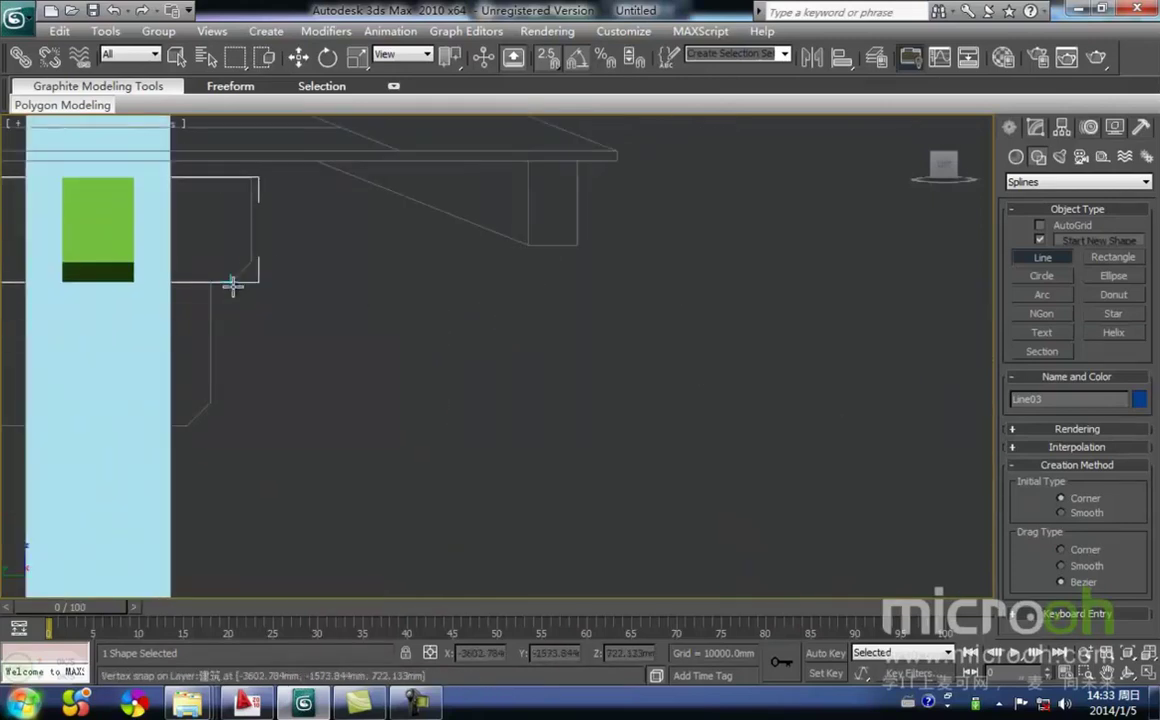
# Trace the crossing beam's right-hand end and upper edge, and close the spline at its starting corner.
pyautogui.click(257, 261)
pyautogui.click(259, 179)
pyautogui.moveTo(20, 179); pyautogui.dragTo(503, 350, button='middle')
pyautogui.scroll(-3, 503, 350)
pyautogui.moveTo(63, 339); pyautogui.dragTo(527, 345, button='middle')
pyautogui.scroll(-1, 527, 345)
pyautogui.moveTo(264, 355); pyautogui.dragTo(519, 361, button='middle')
pyautogui.scroll(3, 519, 361)
pyautogui.click(552, 330)
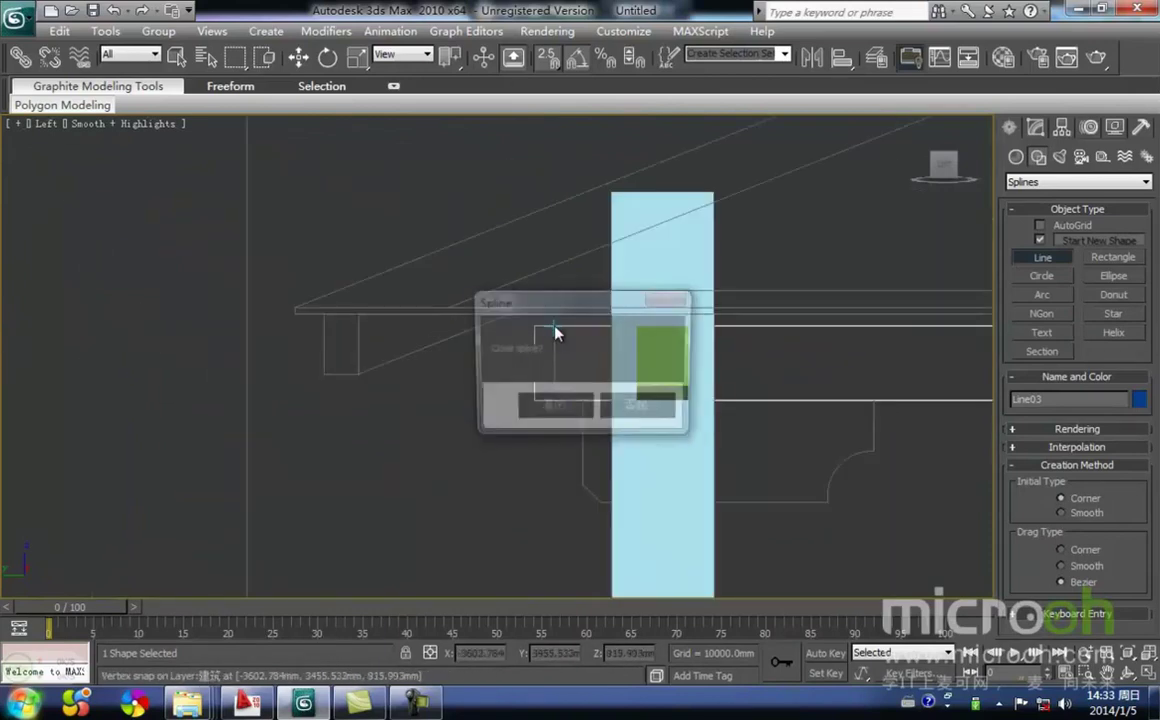
pyautogui.click(554, 410)
# Extrude the crossing beam's closed outline 134 mm.
pyautogui.moveTo(795, 293); pyautogui.dragTo(562, 307, button='middle')
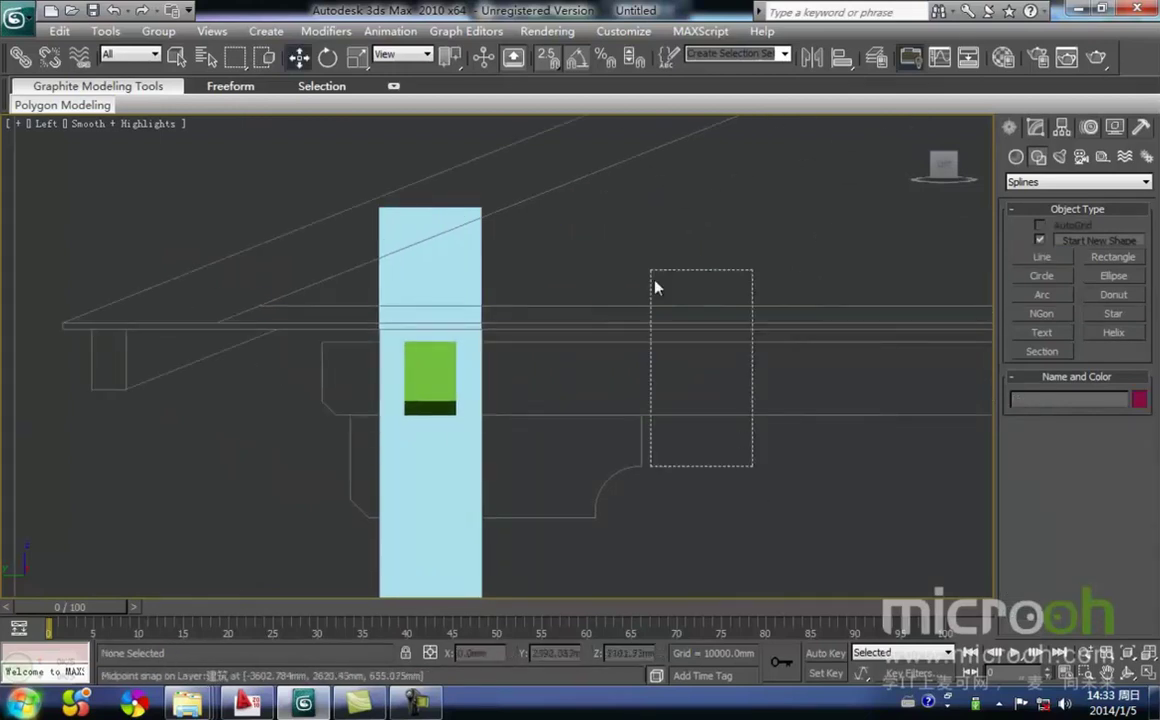
pyautogui.moveTo(737, 438); pyautogui.dragTo(738, 410)
pyautogui.click(1038, 129)
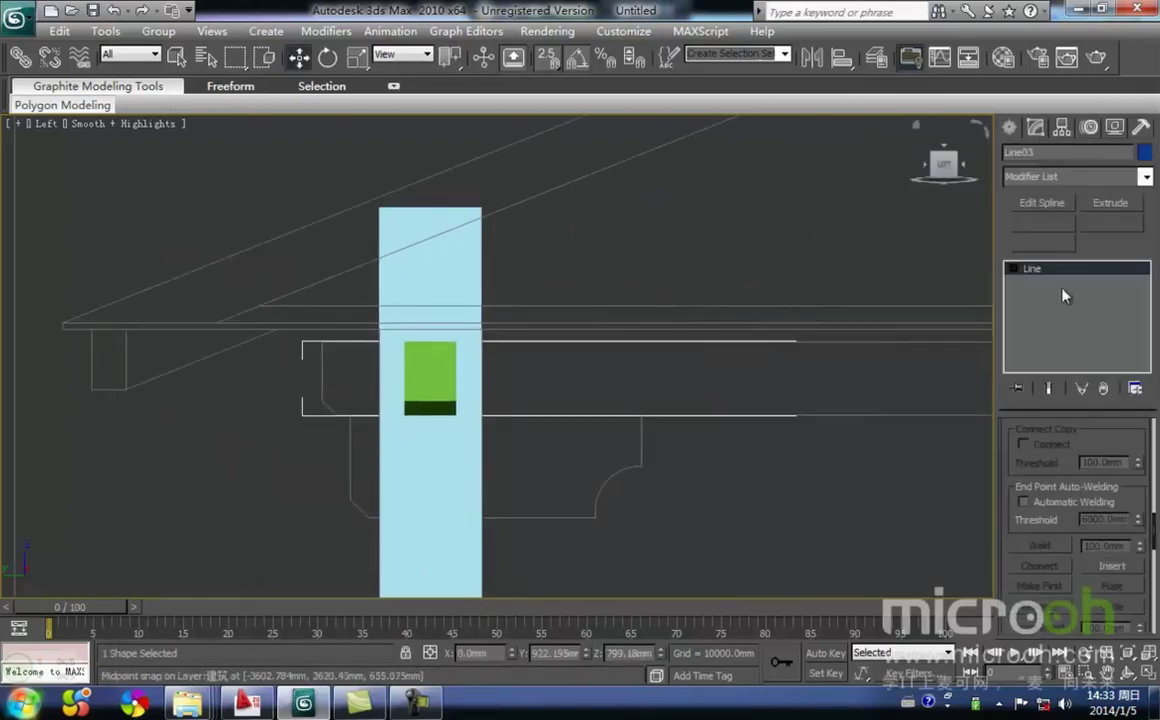
pyautogui.click(1088, 206)
pyautogui.click(816, 490)
# Move the extruded crossing beam onto the left-hand column in the front elevation, snapping it to the CAD lines of the beam end.
pyautogui.click(722, 384)
pyautogui.scroll(-1, 668, 318)
pyautogui.press('f')
pyautogui.press('z')
pyautogui.scroll(-2, 525, 324)
pyautogui.moveTo(536, 309); pyautogui.dragTo(575, 293, button='middle')
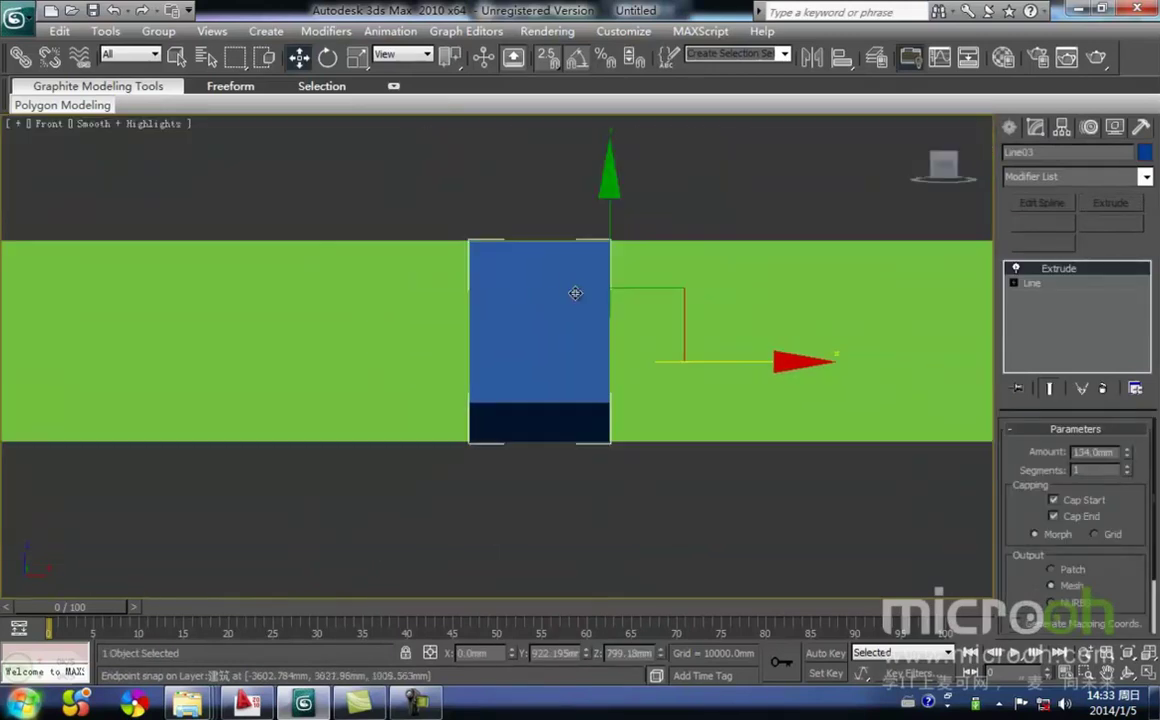
pyautogui.press('F3')
pyautogui.scroll(-6, 564, 337)
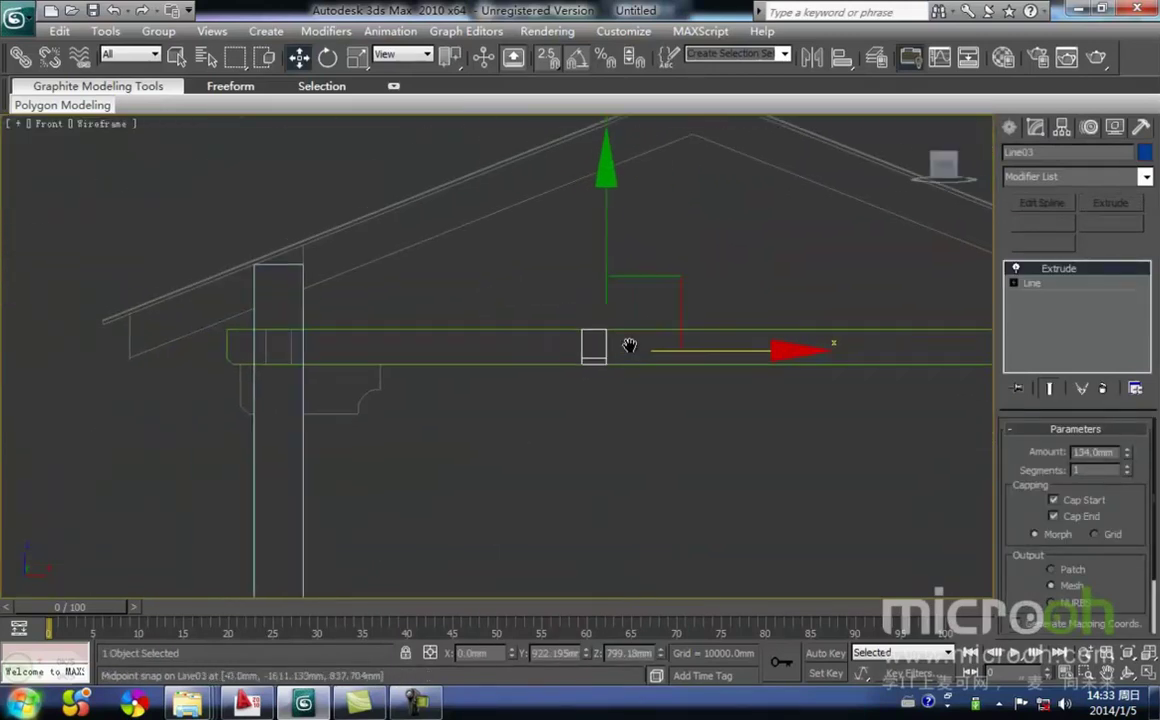
pyautogui.moveTo(717, 354); pyautogui.dragTo(328, 354)
pyautogui.scroll(3, 328, 360)
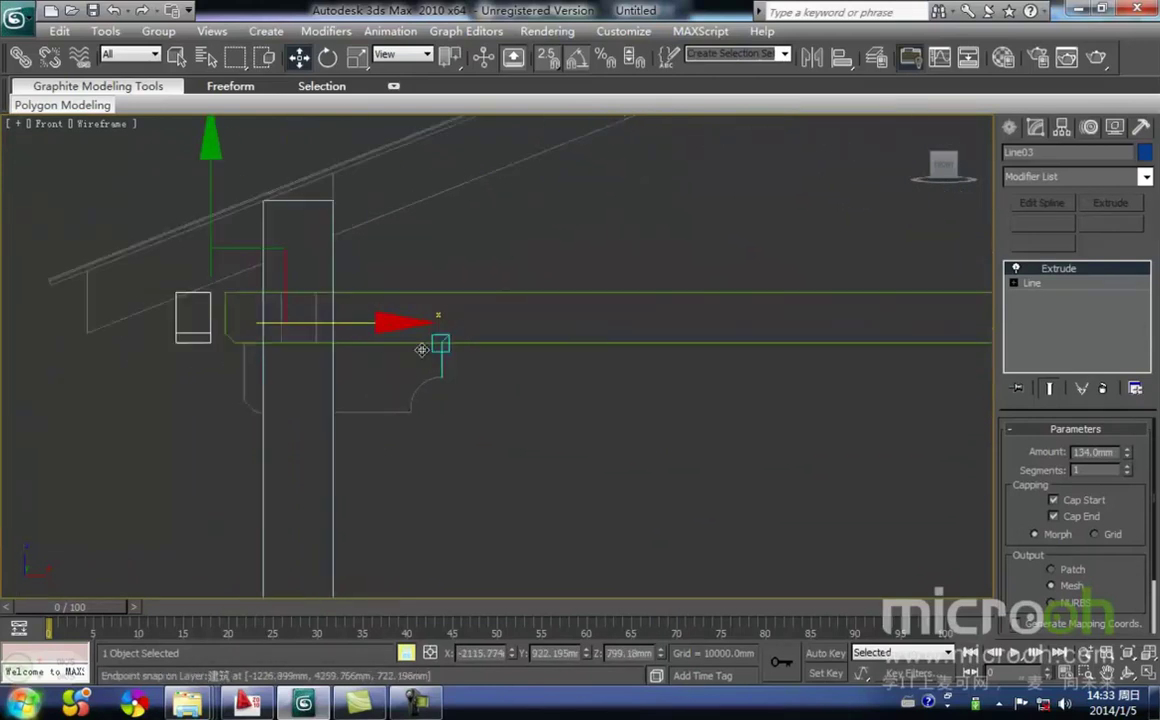
pyautogui.moveTo(209, 274); pyautogui.dragTo(362, 271)
# Clone the crossing beam once as an Instance at the right-hand column's matching position, and check the assembled frame in a shaded orbit view.
pyautogui.moveTo(447, 306); pyautogui.dragTo(300, 318, button='middle')
pyautogui.scroll(-2, 349, 307)
pyautogui.moveTo(399, 336)
pyautogui.mouseDown(button='middle')
pyautogui.moveTo(295, 344)
pyautogui.moveTo(352, 330)
pyautogui.mouseUp(button='middle')
pyautogui.scroll(-1, 295, 344)
pyautogui.moveTo(227, 328)
pyautogui.keyDown('shift'); pyautogui.mouseDown()
pyautogui.moveTo(761, 324)
pyautogui.moveTo(808, 338)
pyautogui.mouseUp(); pyautogui.keyUp('shift')
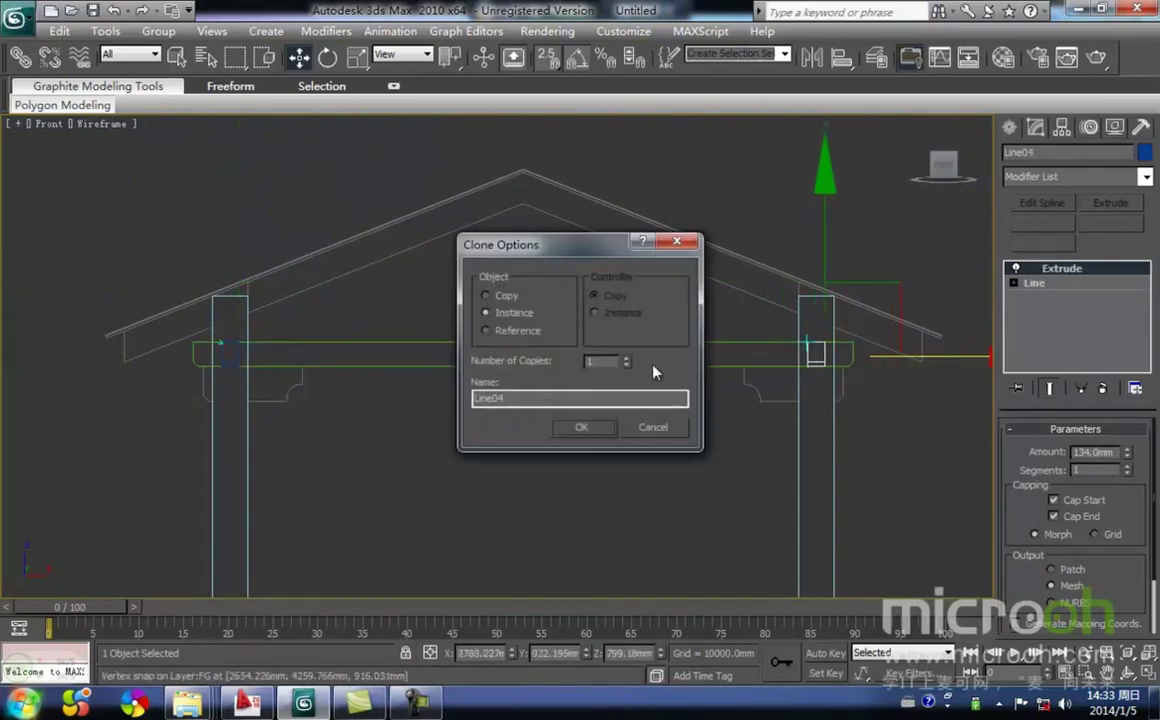
pyautogui.click(580, 427)
pyautogui.click(492, 443)
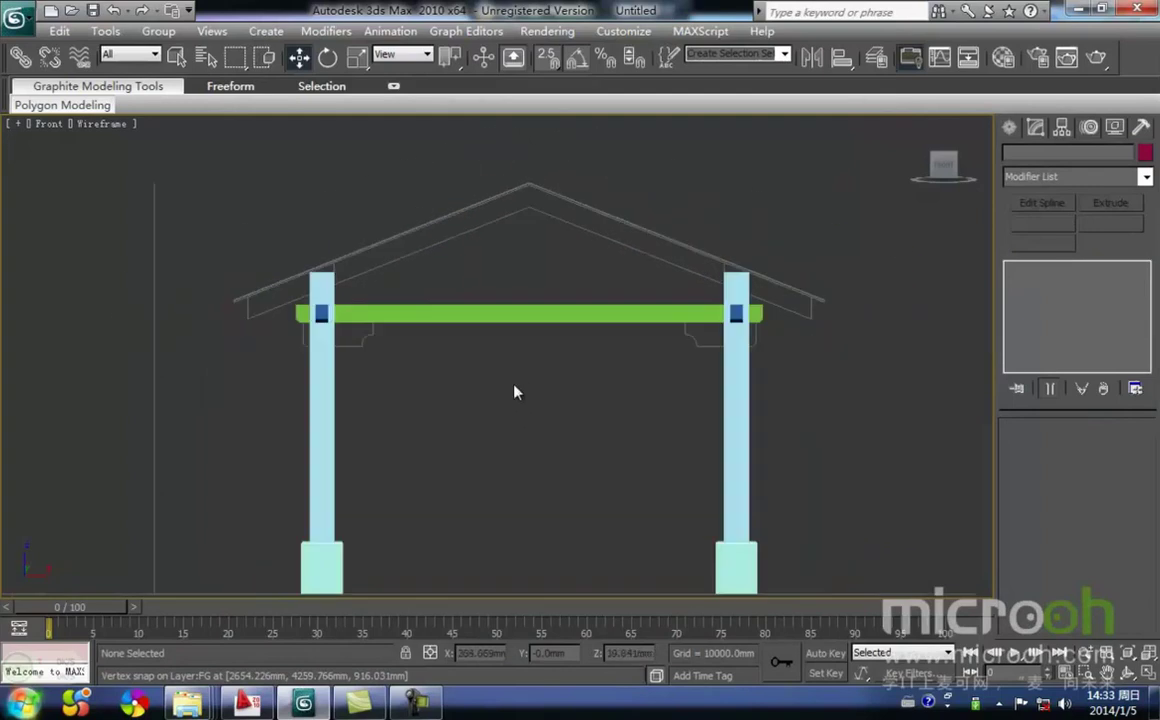
pyautogui.moveTo(507, 440)
pyautogui.keyDown('alt'); pyautogui.mouseDown(button='middle')
pyautogui.moveTo(637, 479)
pyautogui.moveTo(663, 474)
pyautogui.moveTo(401, 469)
pyautogui.moveTo(510, 482)
pyautogui.moveTo(549, 440)
pyautogui.mouseUp(button='middle'); pyautogui.keyUp('alt')
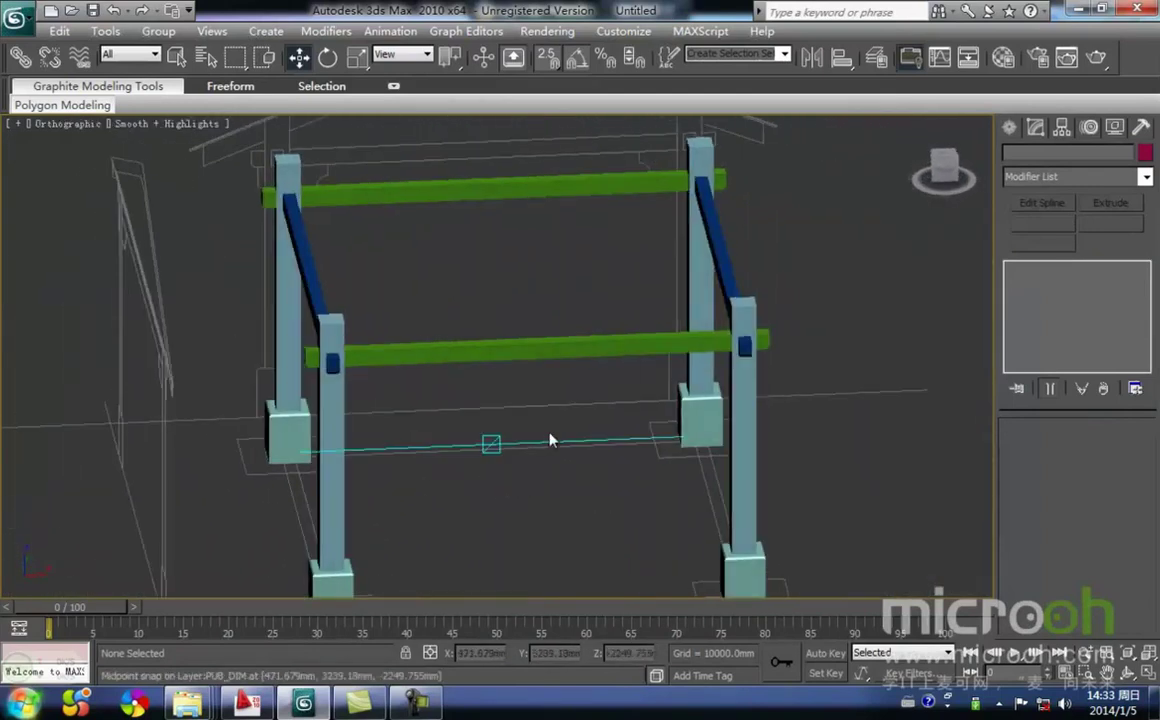
pyautogui.click(530, 350)
# Display the front elevation in wireframe, framed on the bracket under the beam at the left-hand column.
pyautogui.press('f')
pyautogui.scroll(3, 518, 337)
pyautogui.moveTo(518, 337); pyautogui.dragTo(510, 311, button='middle')
pyautogui.scroll(-2, 435, 414)
pyautogui.scroll(4, 435, 414)
pyautogui.press('F3')
pyautogui.moveTo(319, 413); pyautogui.dragTo(552, 335, button='middle')
pyautogui.click(420, 396)
pyautogui.scroll(2, 410, 391)
pyautogui.moveTo(397, 376); pyautogui.dragTo(536, 366, button='middle')
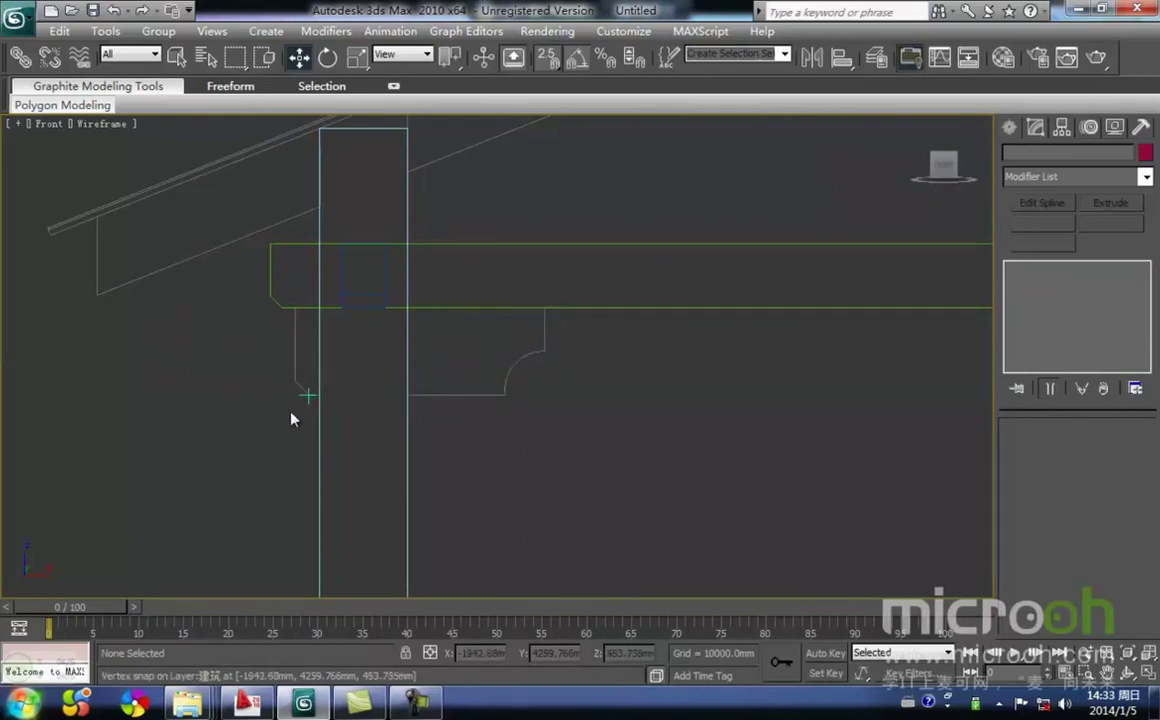
pyautogui.moveTo(686, 400); pyautogui.dragTo(715, 404, button='middle')
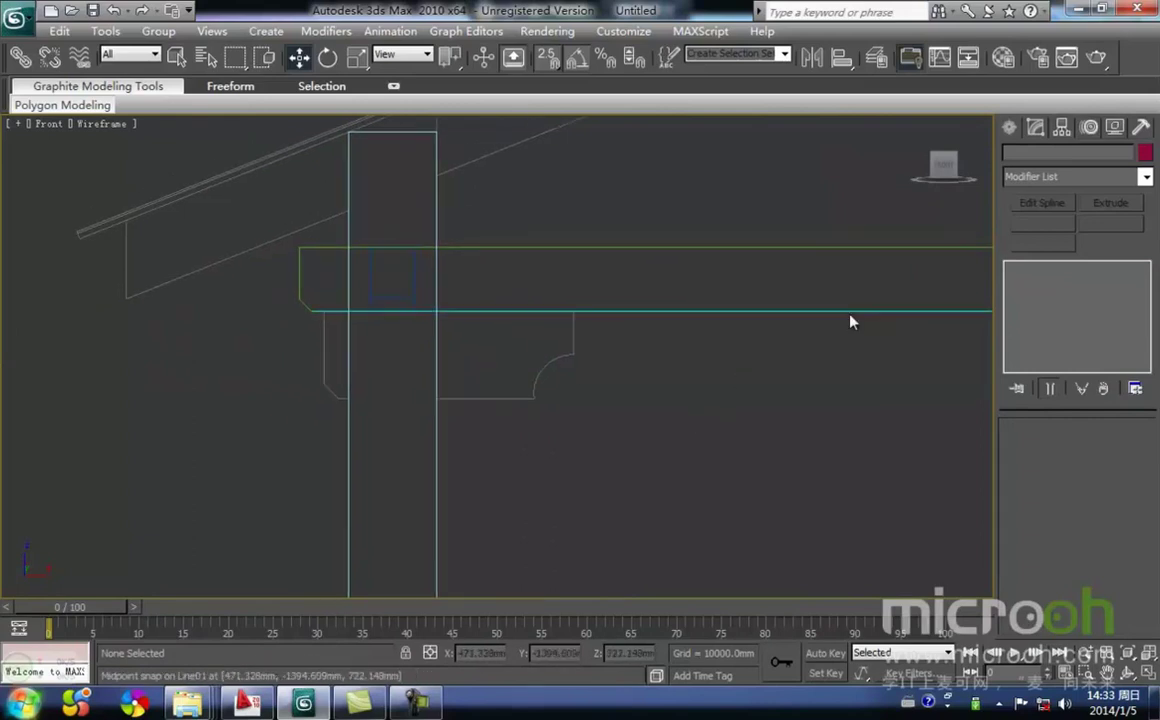
# Trace the straight edges of the left-hand bracket as an open Line snapped to the CAD vertices, leaving out the concave curve.
pyautogui.click(1010, 128)
pyautogui.click(1042, 258)
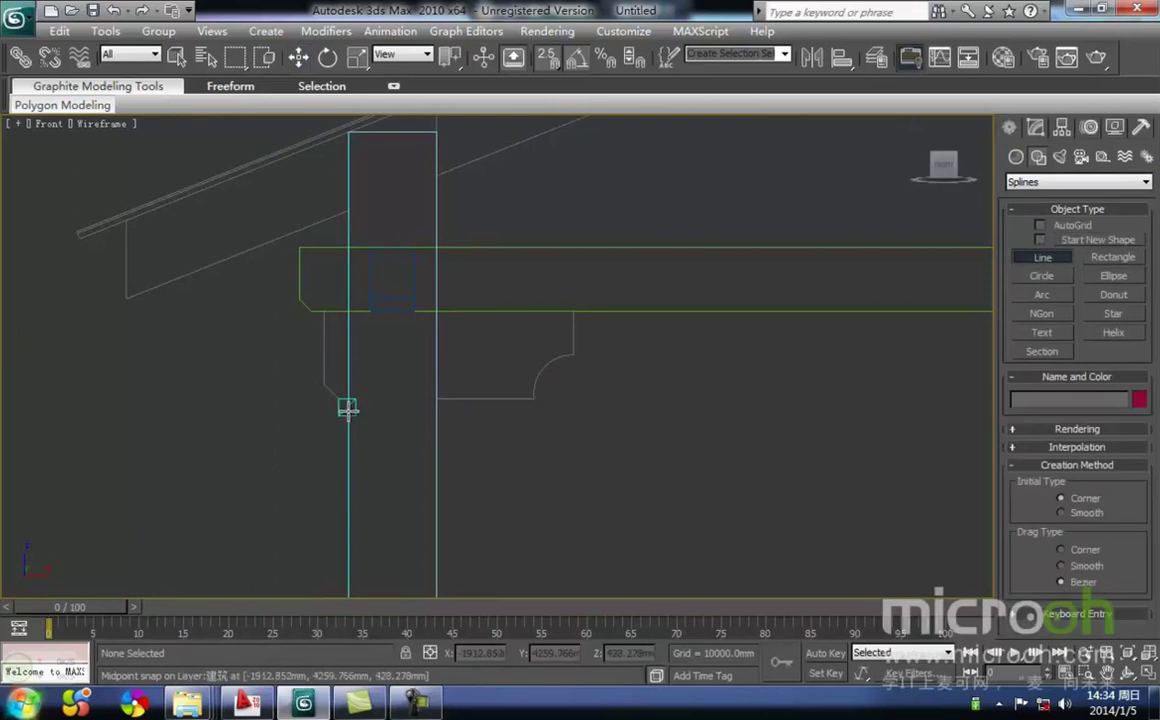
pyautogui.click(577, 350)
pyautogui.click(572, 311)
pyautogui.click(323, 311)
pyautogui.click(337, 398)
pyautogui.click(533, 398)
pyautogui.rightClick(535, 402)
pyautogui.rightClick(590, 479)
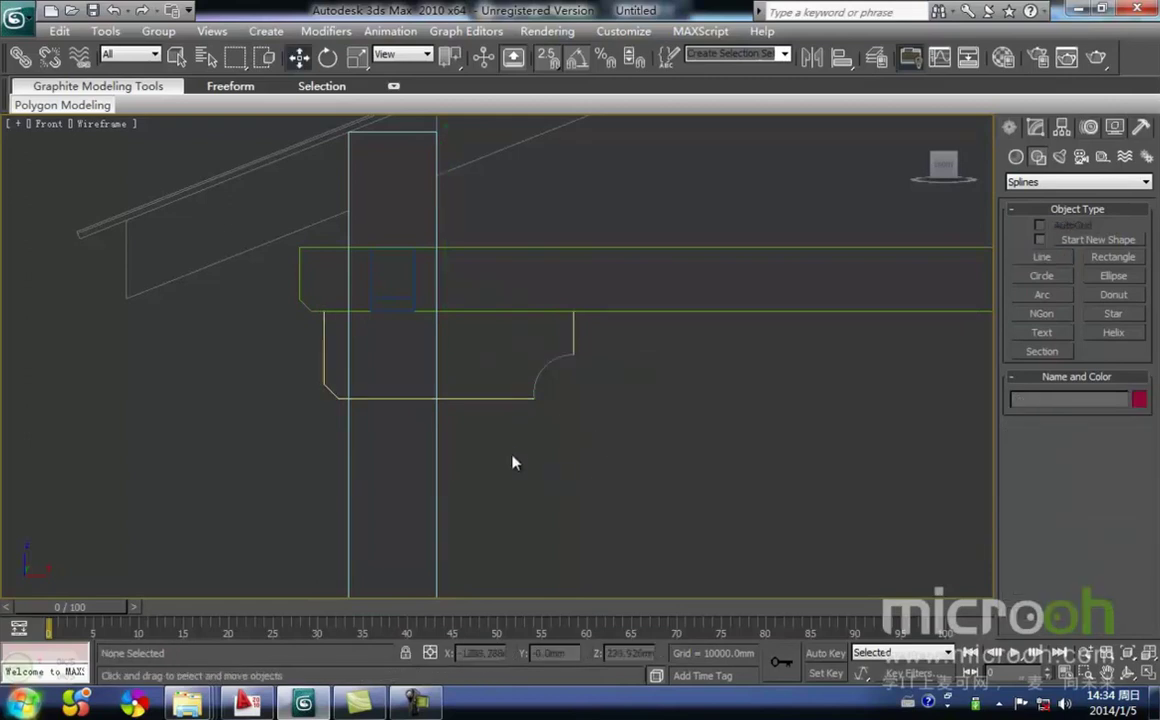
# Add an Arc along the bracket's concave curve to the selected outline, with Start New Shape switched off.
pyautogui.click(568, 397)
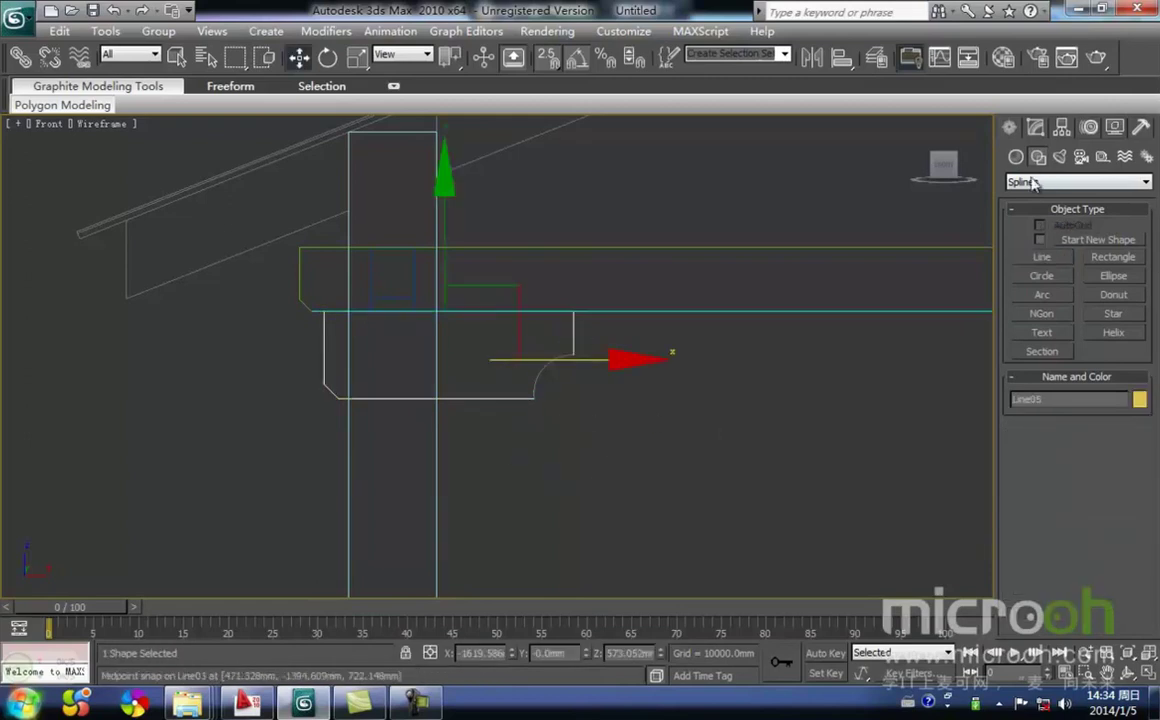
pyautogui.click(1040, 241)
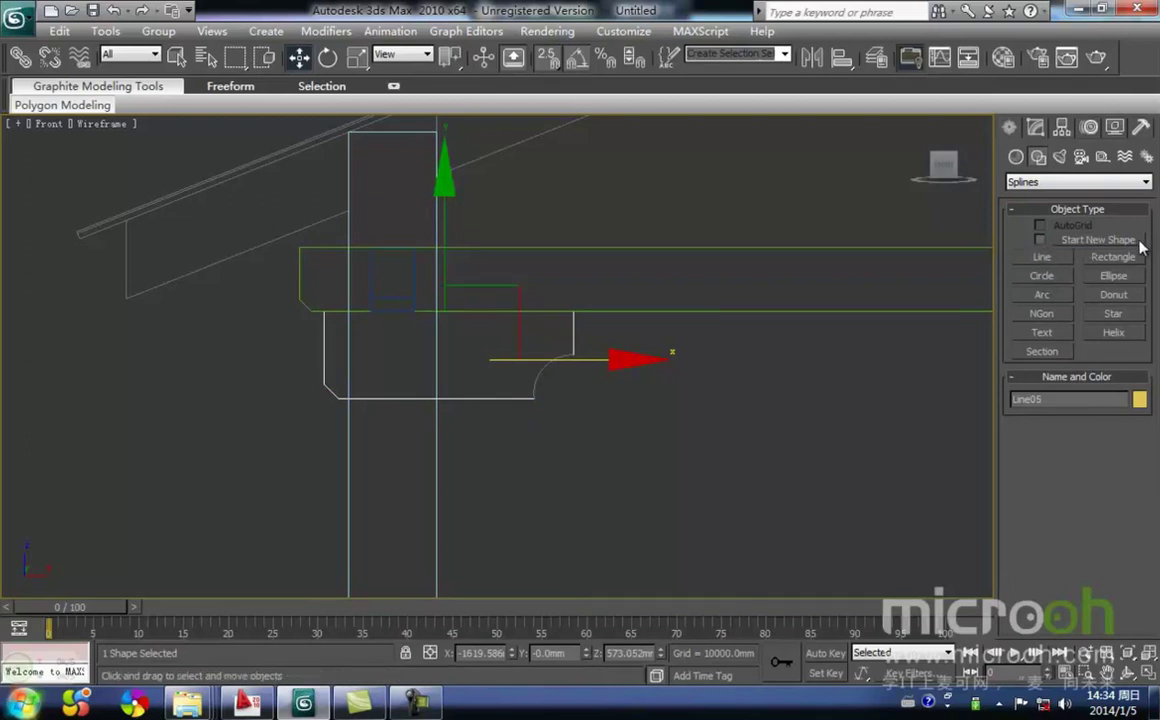
pyautogui.click(1042, 295)
pyautogui.scroll(2, 527, 420)
pyautogui.moveTo(480, 455); pyautogui.dragTo(531, 398)
pyautogui.click(559, 445)
pyautogui.rightClick(487, 471)
# Open the bracket outline for vertex editing and test whether the arc is joined to the straight edges, undoing the trial move.
pyautogui.scroll(2, 500, 465)
pyautogui.click(477, 422)
pyautogui.moveTo(476, 420); pyautogui.dragTo(505, 380, button='middle')
pyautogui.moveTo(456, 345); pyautogui.dragTo(593, 352)
pyautogui.hotkey('ctrl', 'z')
pyautogui.moveTo(463, 400); pyautogui.dragTo(489, 372, button='middle')
pyautogui.moveTo(564, 459); pyautogui.dragTo(478, 369)
pyautogui.moveTo(509, 408); pyautogui.dragTo(513, 398, button='middle')
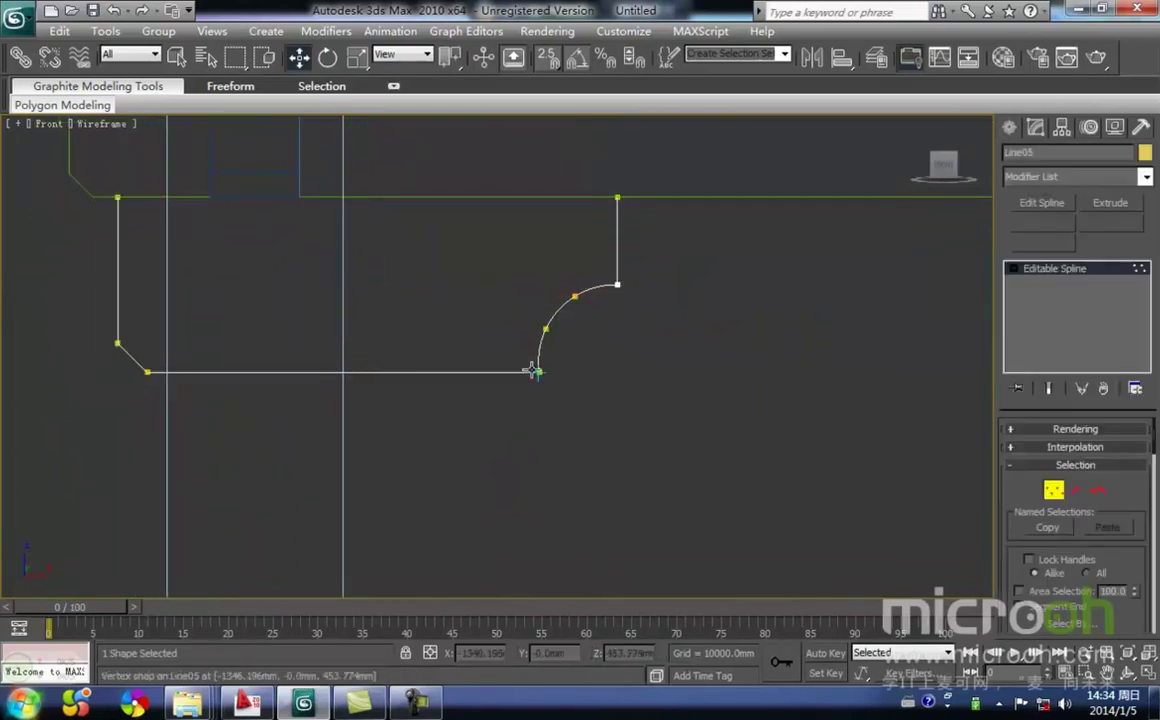
# Weld the overlapping vertices where the bracket's arc meets the straight edges at both ends, and leave vertex editing.
pyautogui.click(537, 373)
pyautogui.moveTo(627, 329); pyautogui.dragTo(653, 321)
pyautogui.hotkey('ctrl', 'z')
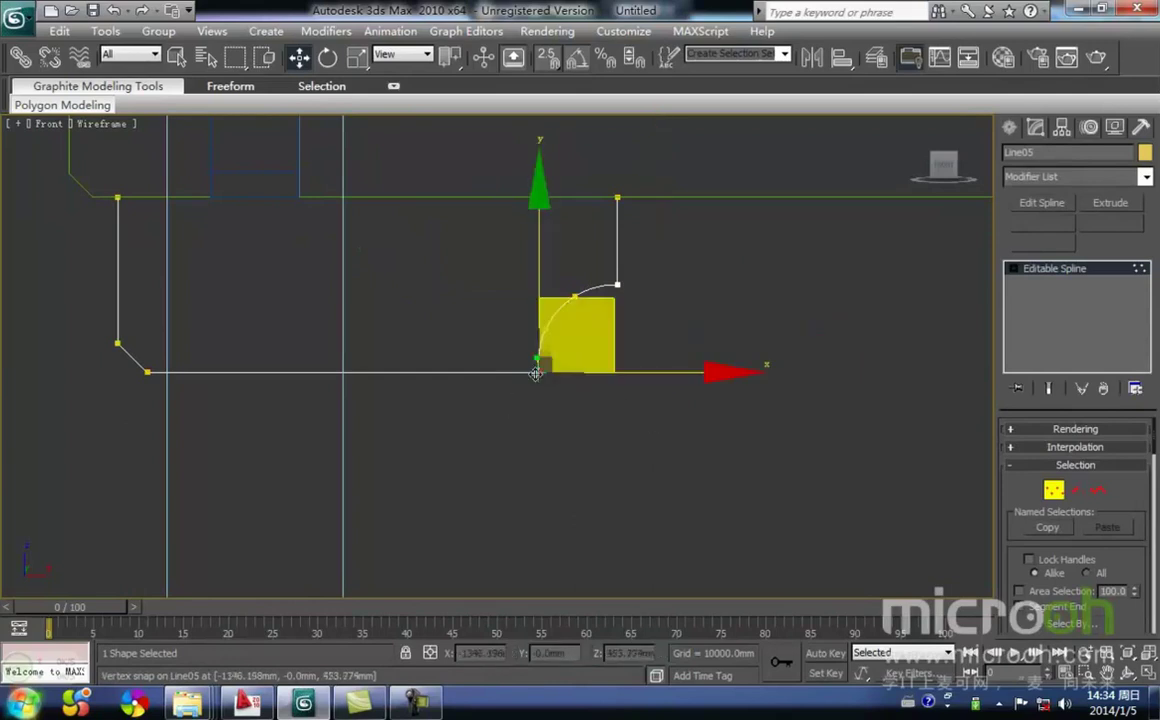
pyautogui.rightClick(530, 368)
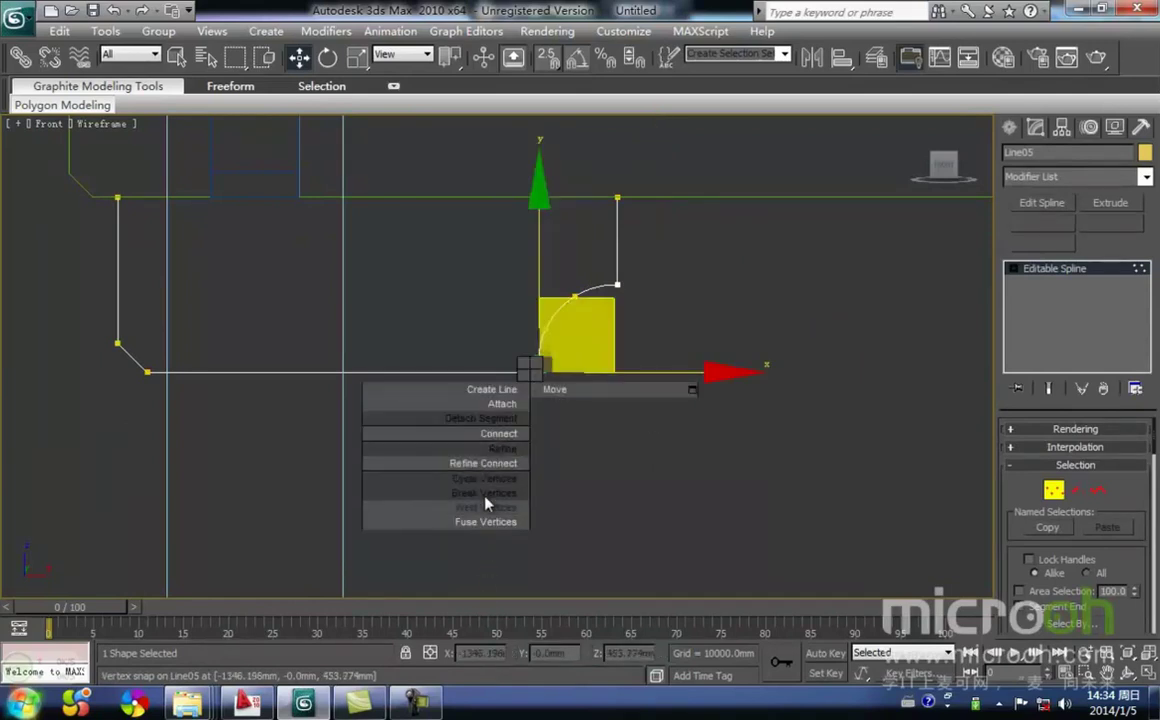
pyautogui.click(485, 502)
pyautogui.moveTo(599, 266); pyautogui.dragTo(598, 264)
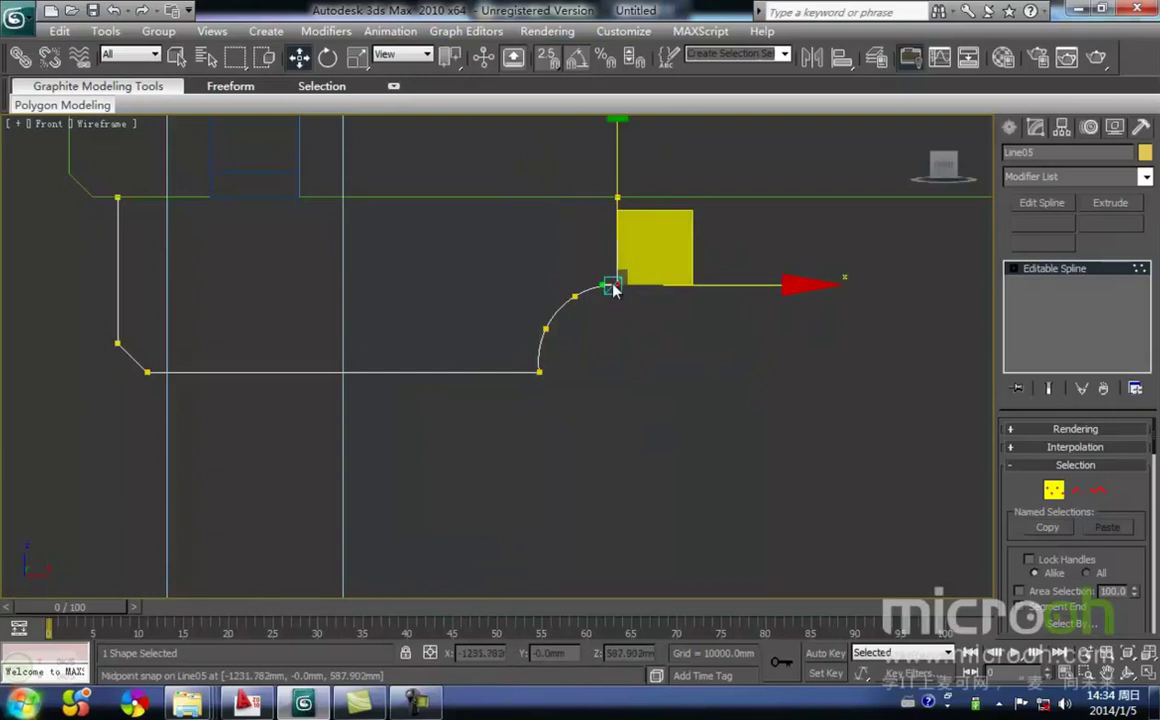
pyautogui.rightClick(608, 279)
pyautogui.click(566, 417)
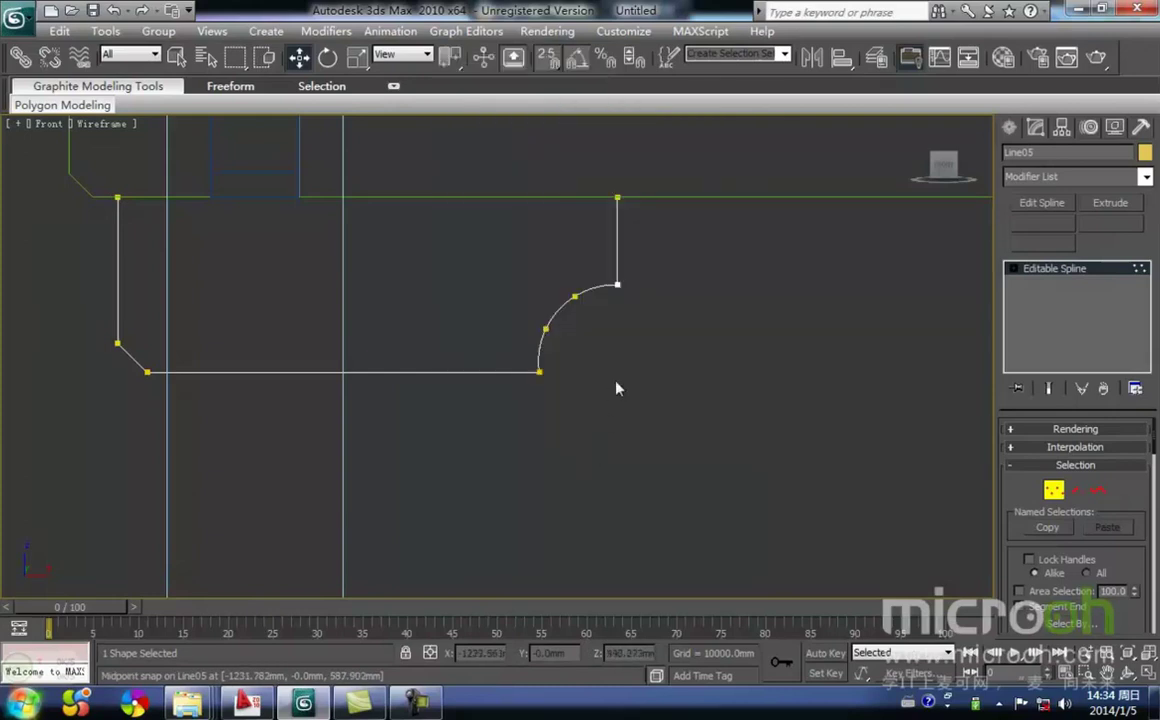
pyautogui.click(668, 414)
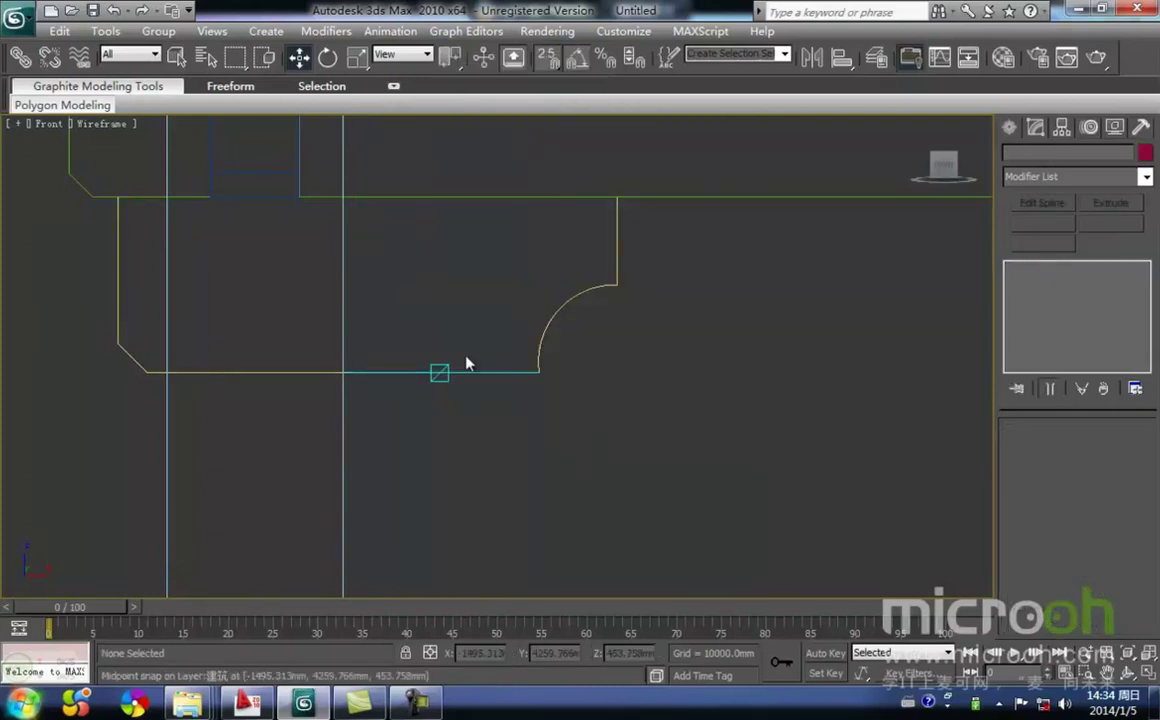
# Extrude the closed bracket outline by 134 mm.
pyautogui.moveTo(539, 412); pyautogui.dragTo(561, 445, button='middle')
pyautogui.moveTo(590, 402); pyautogui.dragTo(550, 352)
pyautogui.moveTo(593, 440); pyautogui.dragTo(633, 427, button='middle')
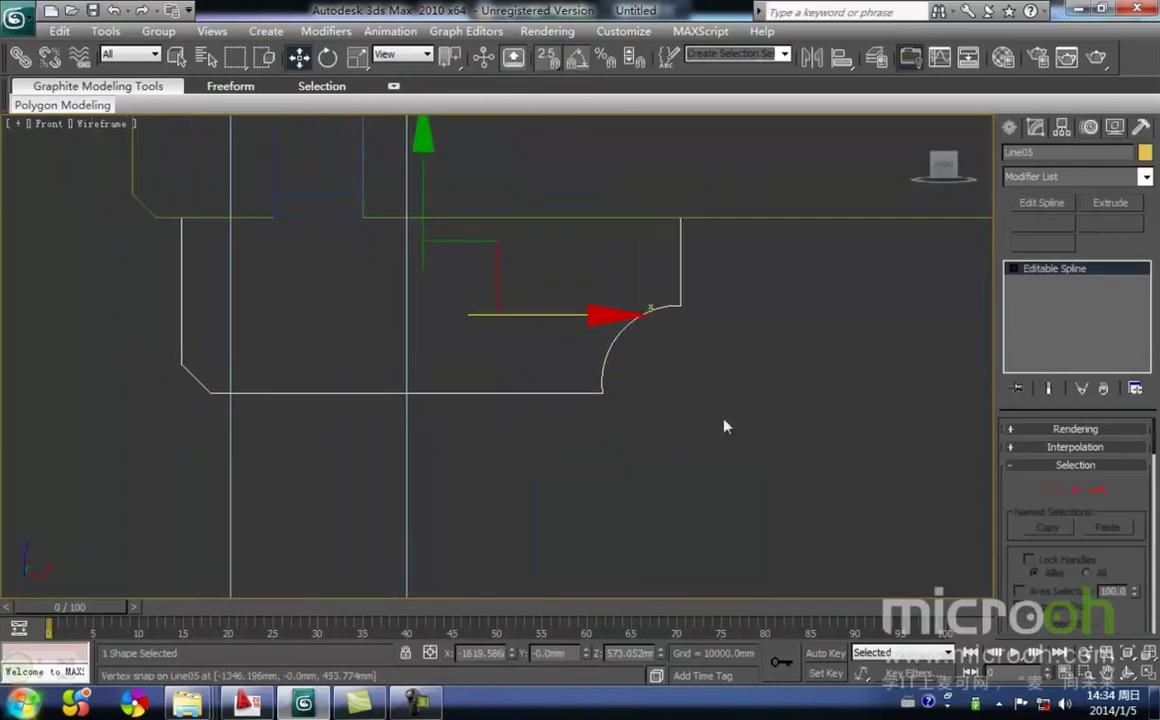
pyautogui.click(1115, 204)
pyautogui.moveTo(678, 388); pyautogui.dragTo(618, 323, button='middle')
pyautogui.scroll(-3, 668, 374)
pyautogui.scroll(2, 640, 376)
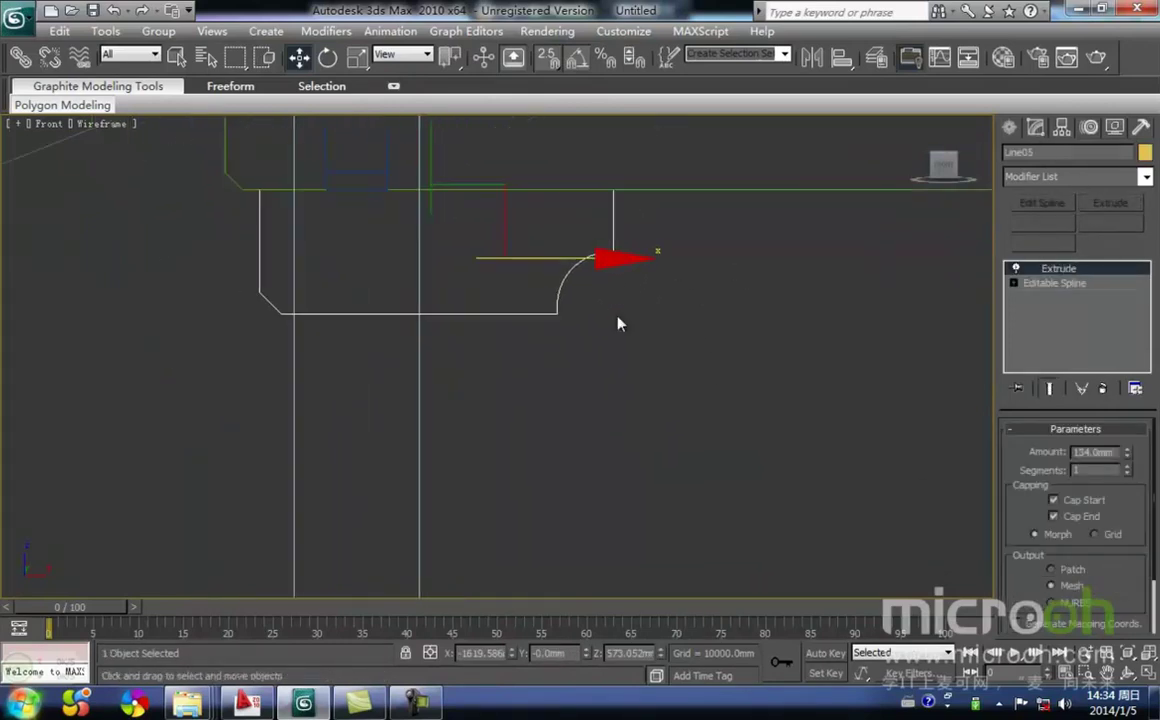
# Move the extruded bracket in the left elevation so it sits inside the right-hand column, directly beneath the green beam's end.
pyautogui.press('l')
pyautogui.press('z')
pyautogui.scroll(-10, 625, 318)
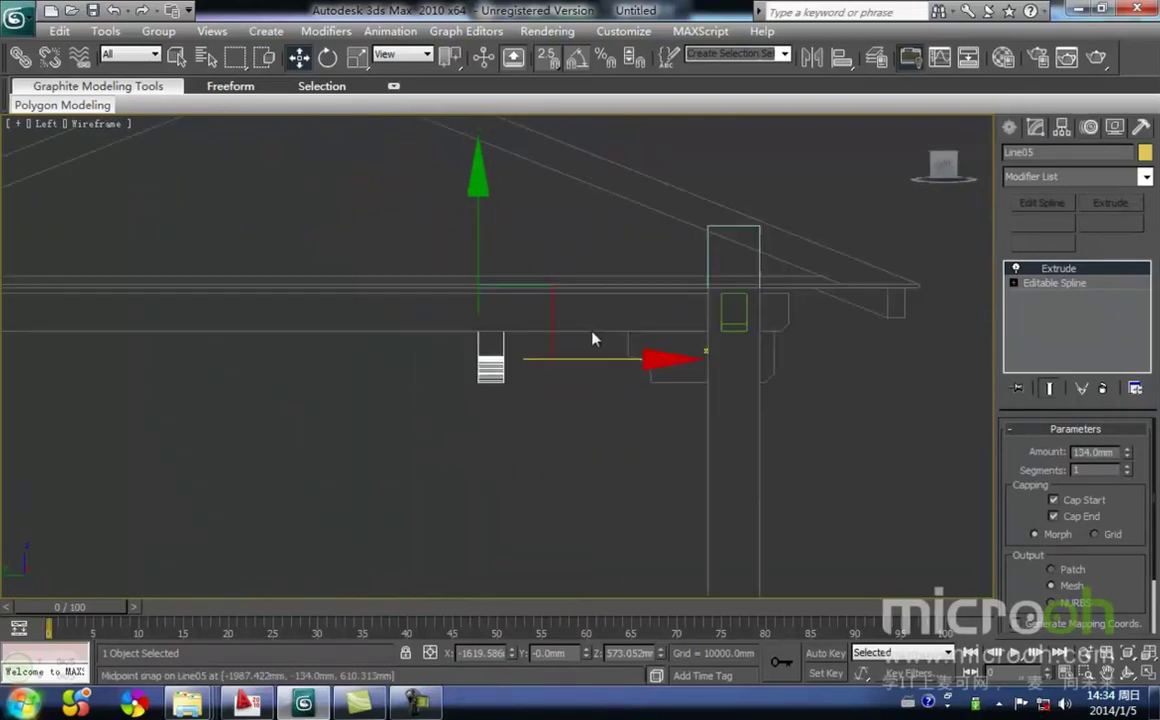
pyautogui.scroll(3, 594, 355)
pyautogui.moveTo(570, 366); pyautogui.dragTo(526, 366, button='middle')
pyautogui.press('space')
pyautogui.moveTo(453, 366); pyautogui.dragTo(672, 318)
pyautogui.scroll(2, 699, 329)
pyautogui.moveTo(699, 329); pyautogui.dragTo(540, 347, button='middle')
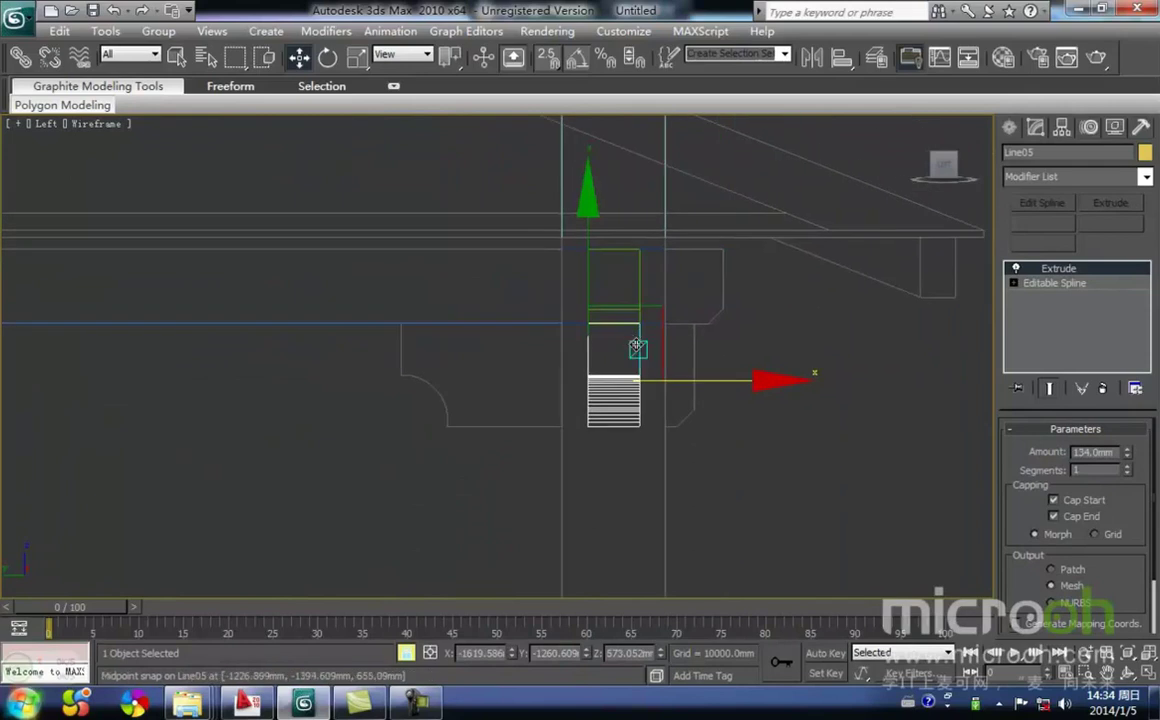
pyautogui.moveTo(635, 417); pyautogui.dragTo(573, 365, button='middle')
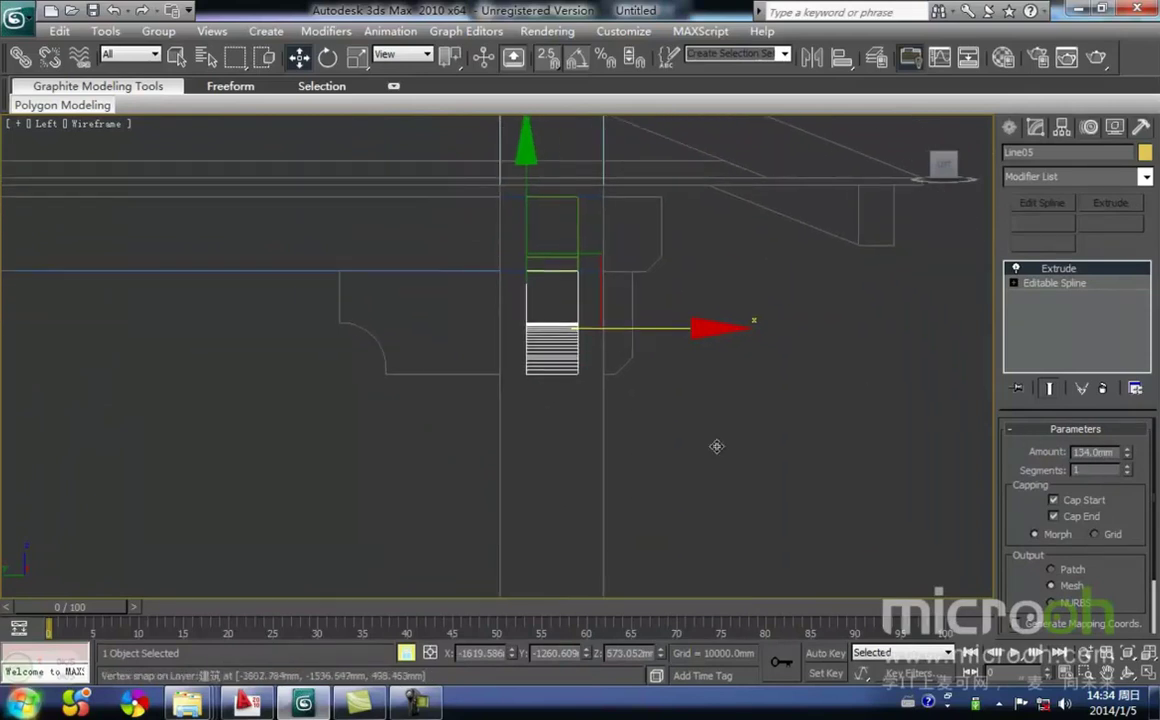
# Clone the bracket in the front elevation as one instance, placed about midway along the green beam.
pyautogui.press('f')
pyautogui.press('z')
pyautogui.press('F3')
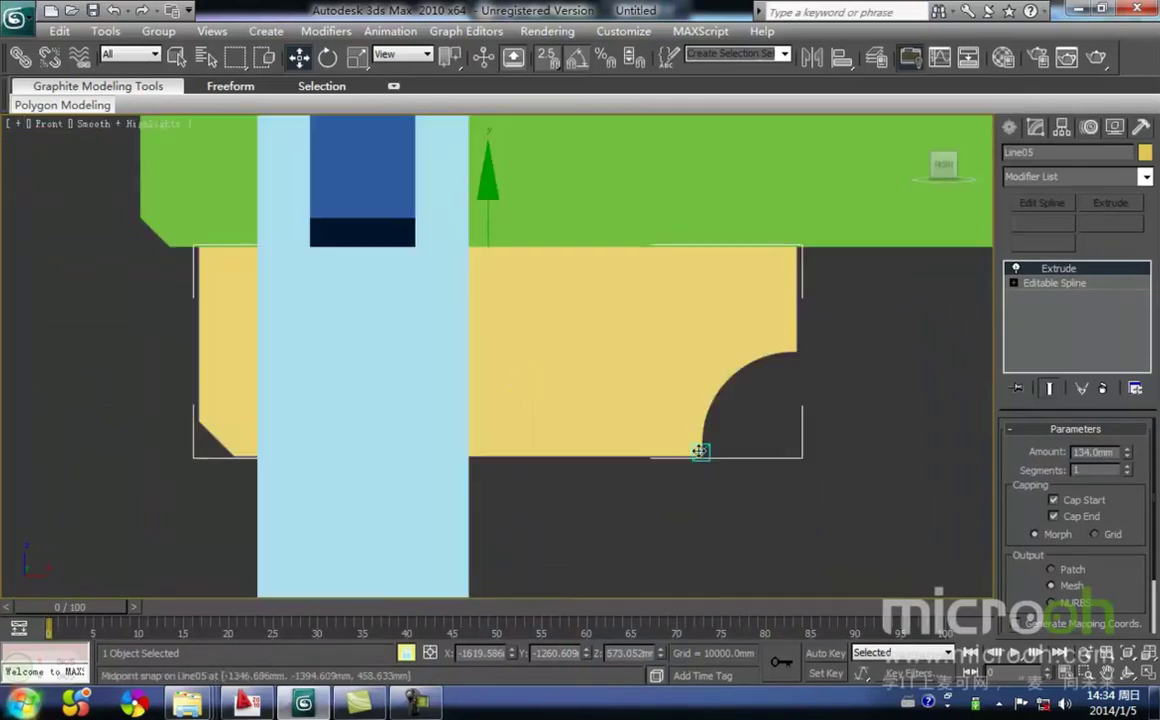
pyautogui.scroll(-3, 560, 435)
pyautogui.moveTo(624, 438); pyautogui.dragTo(508, 358)
pyautogui.scroll(-3, 614, 402)
pyautogui.moveTo(708, 390); pyautogui.dragTo(352, 359, button='middle')
pyautogui.keyDown('shift'); pyautogui.moveTo(107, 320); pyautogui.dragTo(613, 325); pyautogui.keyUp('shift')
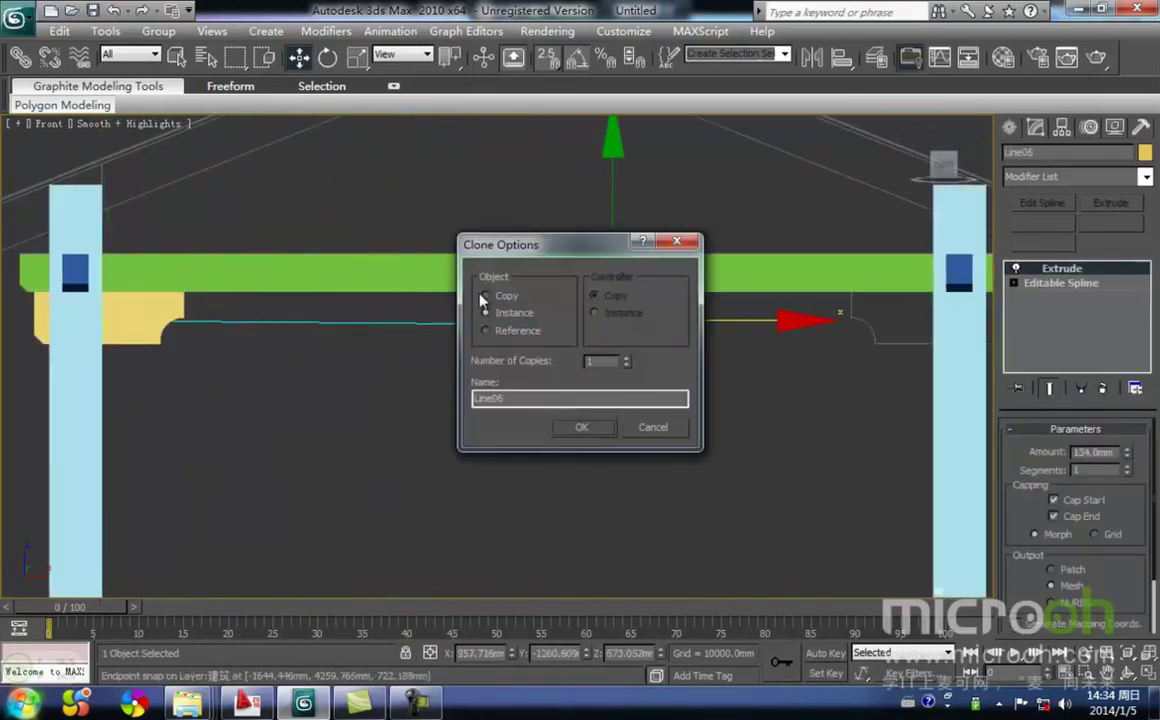
pyautogui.click(581, 427)
pyautogui.click(663, 425)
# Mirror the cloned bracket about the X axis with No Clone.
pyautogui.scroll(3, 570, 425)
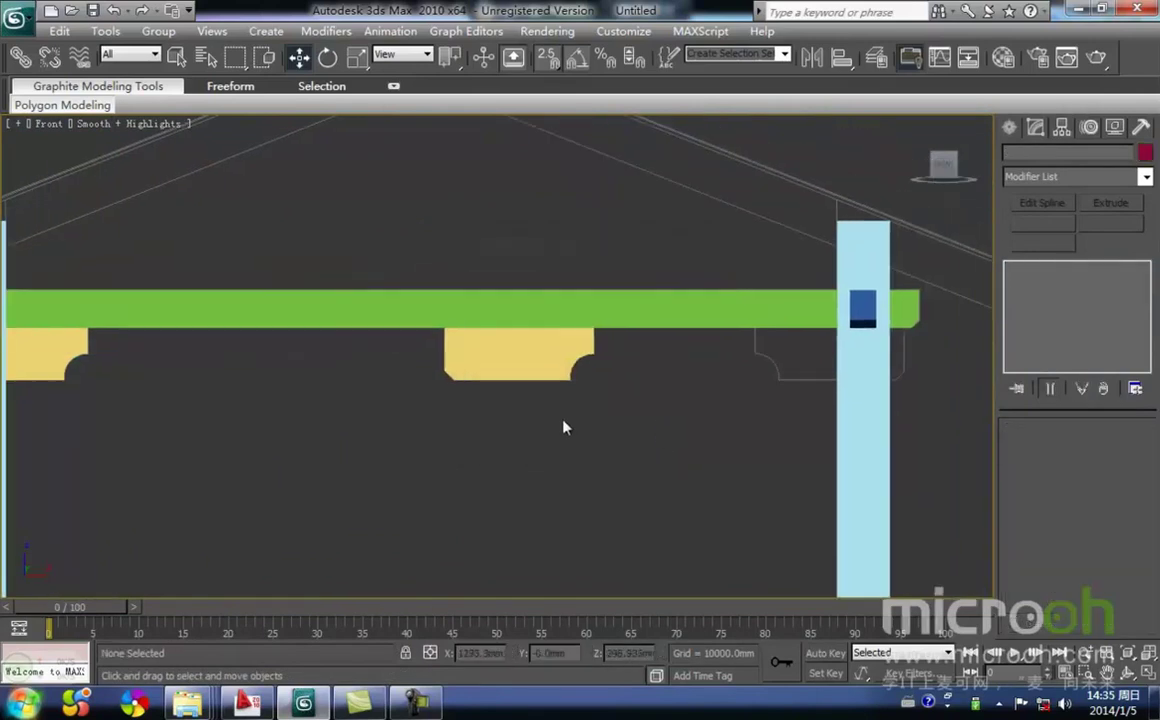
pyautogui.moveTo(509, 377); pyautogui.dragTo(479, 360)
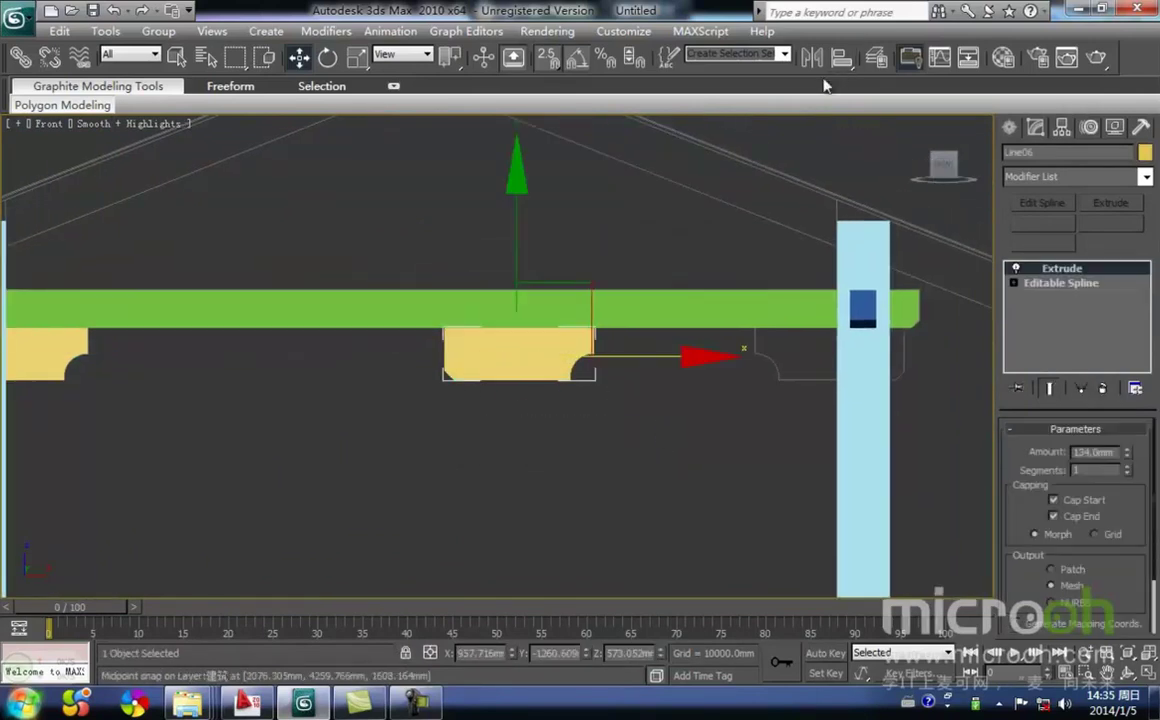
pyautogui.click(811, 57)
pyautogui.moveTo(565, 199); pyautogui.dragTo(289, 400)
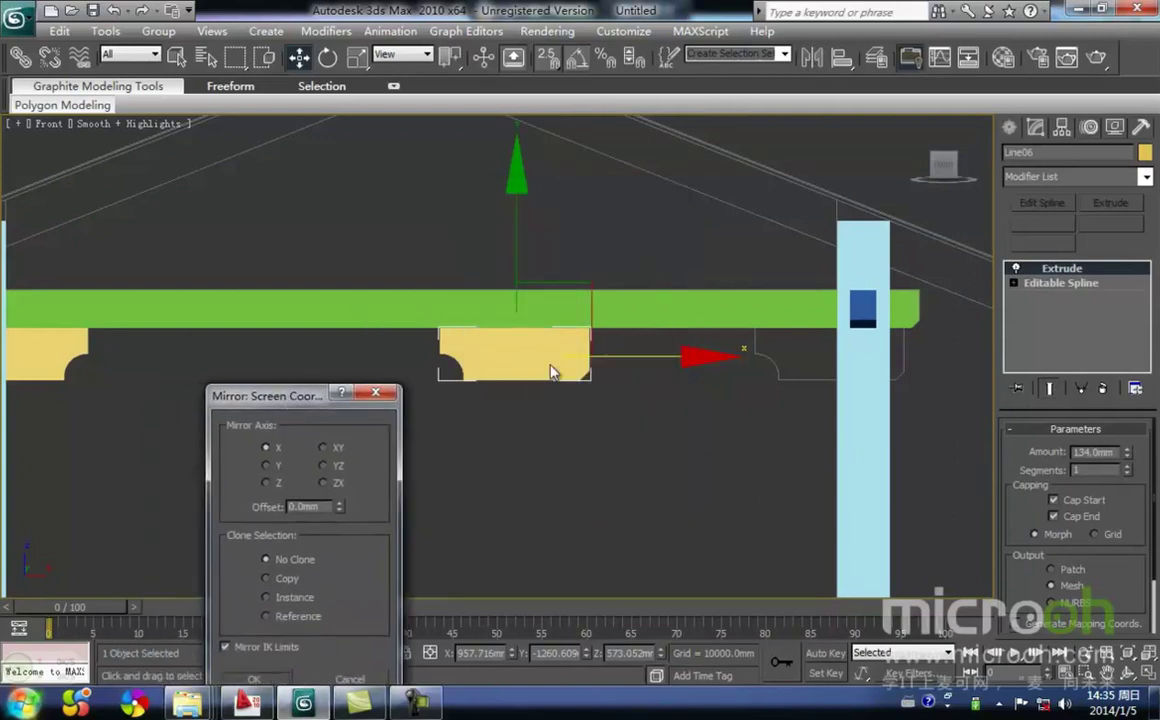
pyautogui.moveTo(302, 405); pyautogui.dragTo(305, 258)
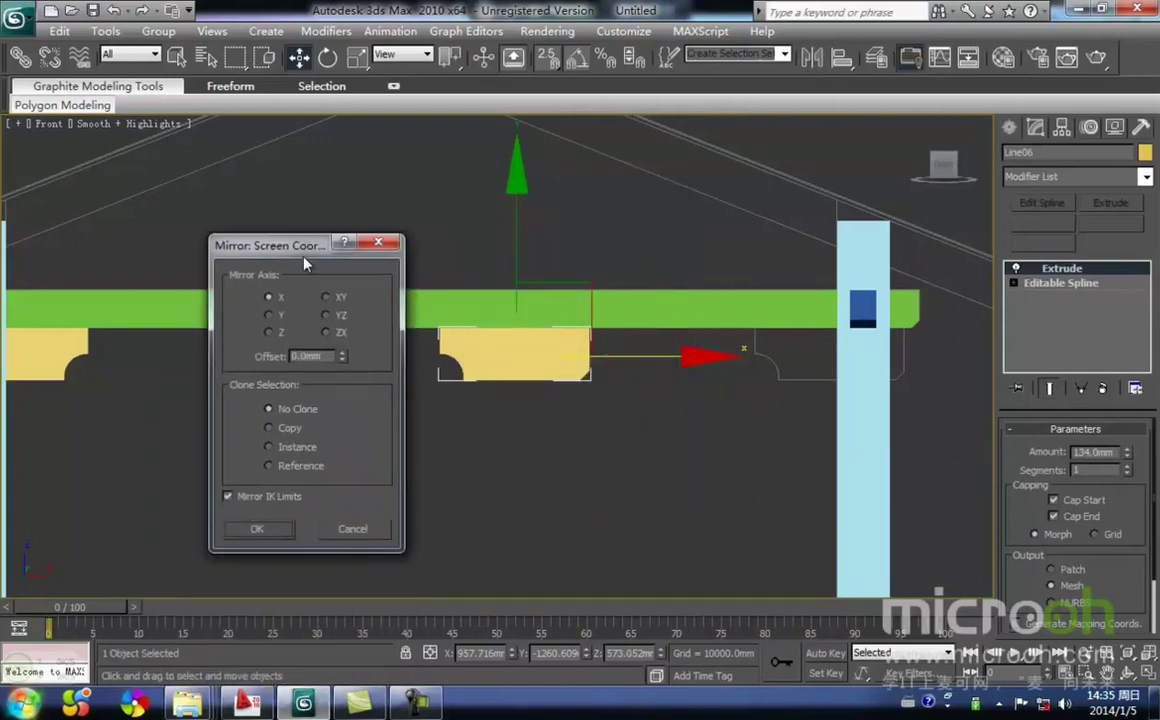
pyautogui.click(274, 530)
pyautogui.click(524, 474)
pyautogui.moveTo(621, 412); pyautogui.dragTo(568, 390)
pyautogui.click(523, 363)
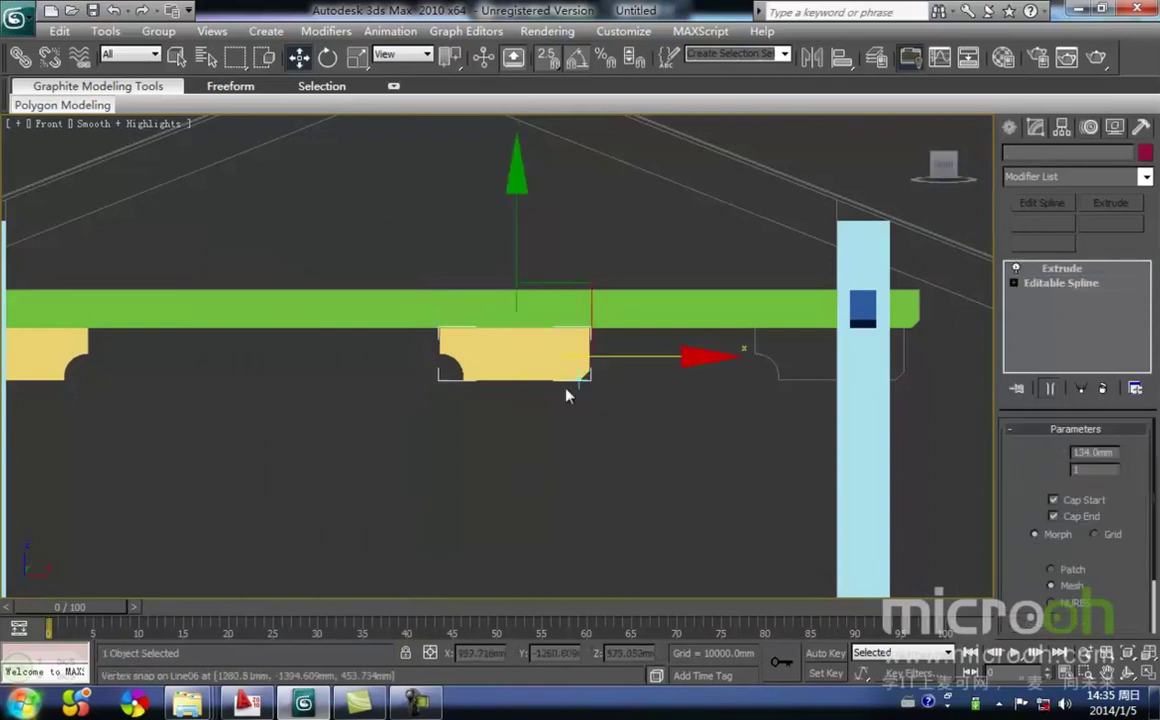
# Snap the mirrored bracket onto the CAD bracket outline at the front elevation's right-hand column.
pyautogui.moveTo(609, 422); pyautogui.dragTo(536, 433, button='middle')
pyautogui.press('F3')
pyautogui.press('space')
pyautogui.moveTo(515, 384); pyautogui.dragTo(829, 381)
pyautogui.press('space')
pyautogui.click(690, 456)
pyautogui.moveTo(665, 458); pyautogui.dragTo(667, 427, button='middle')
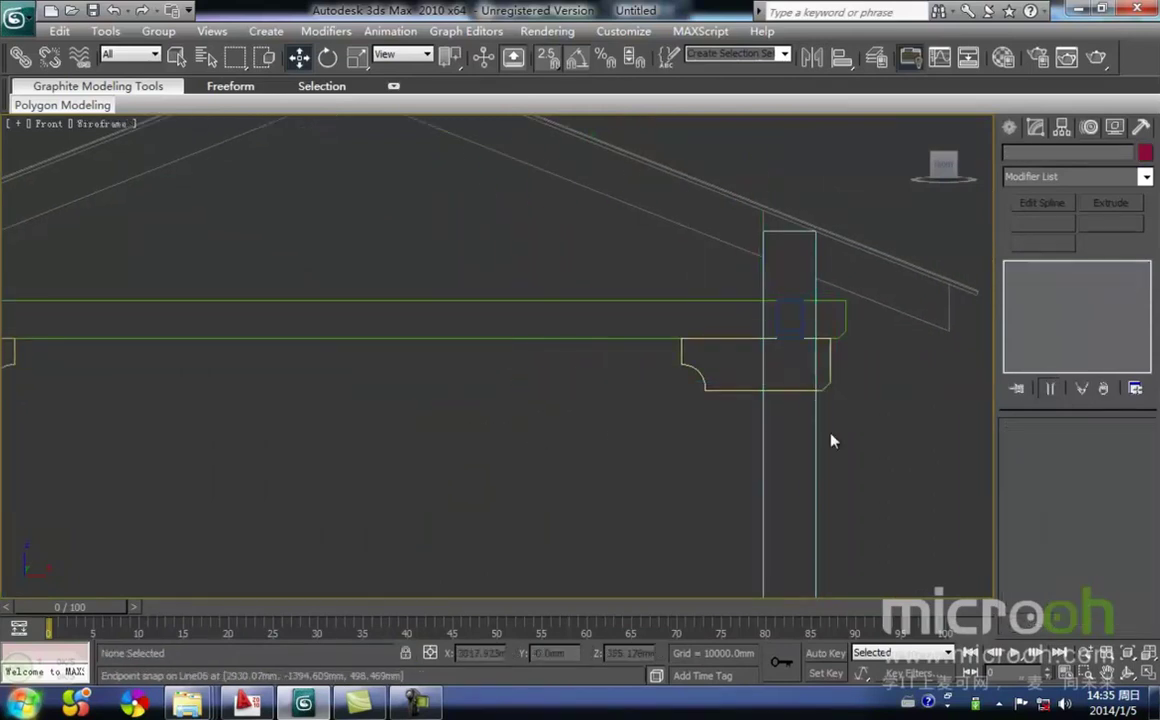
pyautogui.press('F3')
pyautogui.scroll(-6, 621, 419)
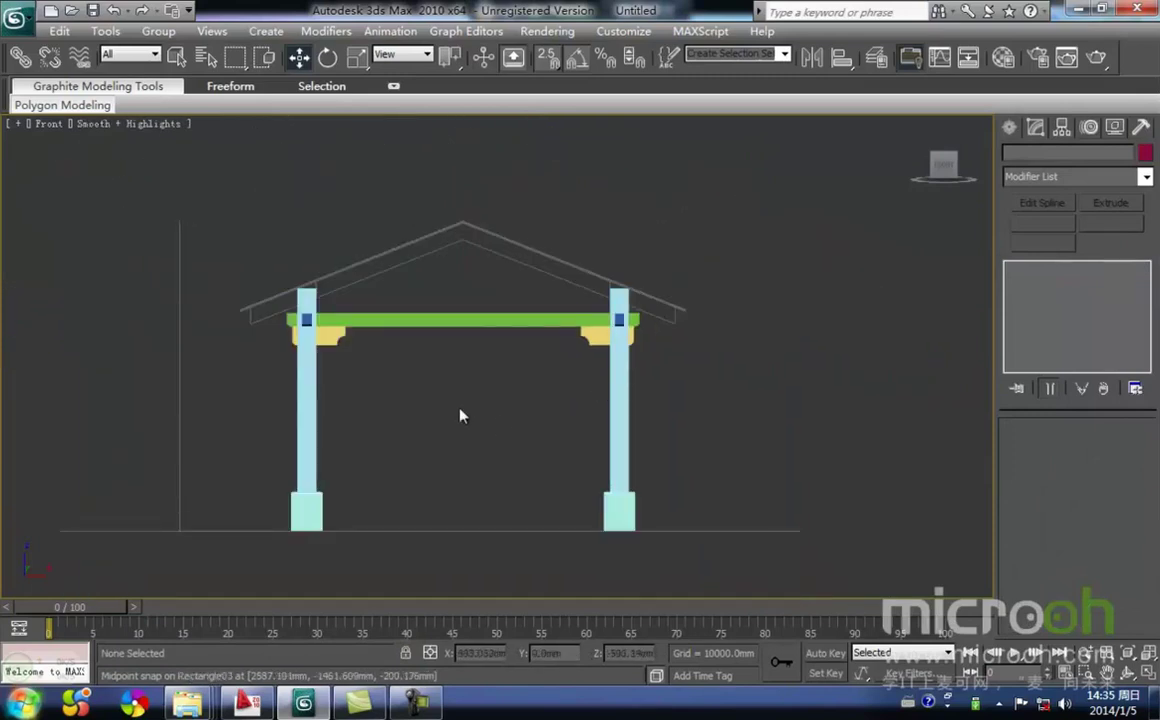
# Select both front brackets and clone them in the left elevation to the column at the opposite end, beneath the other green beam.
pyautogui.scroll(4, 400, 390)
pyautogui.moveTo(277, 343); pyautogui.dragTo(455, 463, button='middle')
pyautogui.click(436, 401)
pyautogui.keyDown('ctrl'); pyautogui.click(760, 410); pyautogui.keyUp('ctrl')
pyautogui.moveTo(541, 479); pyautogui.dragTo(577, 449, button='middle')
pyautogui.press('l')
pyautogui.press('z')
pyautogui.scroll(-4, 577, 449)
pyautogui.press('F3')
pyautogui.scroll(-5, 472, 432)
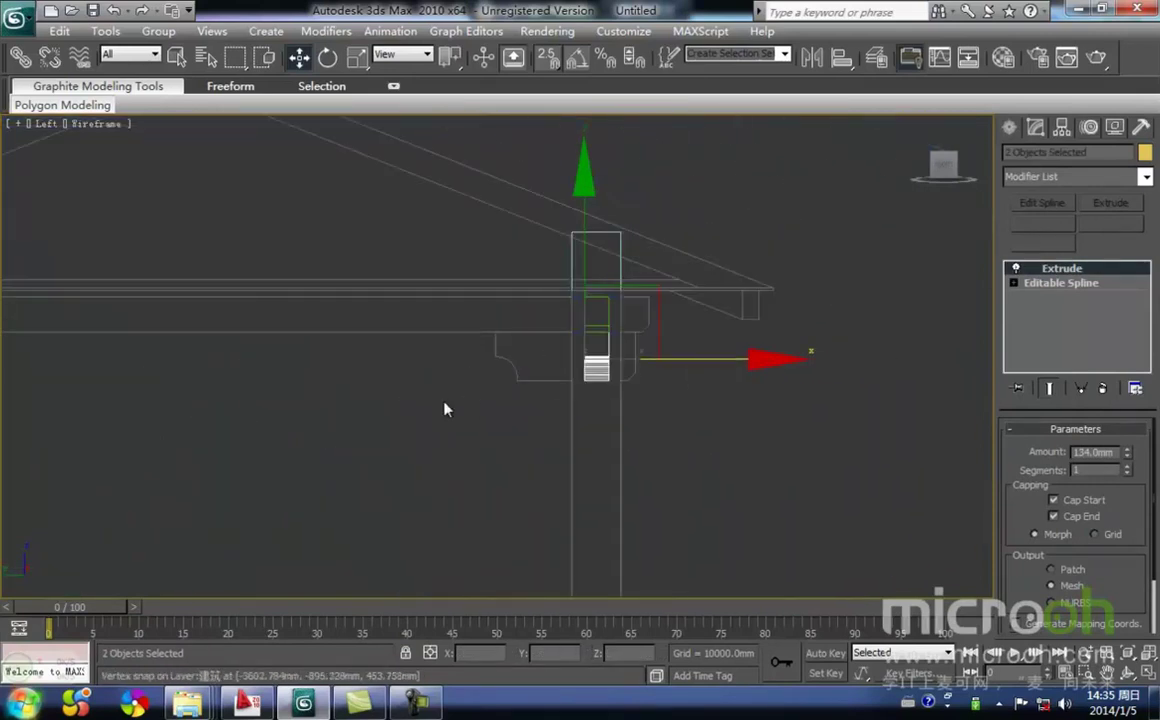
pyautogui.moveTo(445, 407); pyautogui.dragTo(660, 404, button='middle')
pyautogui.scroll(-4, 549, 394)
pyautogui.scroll(3, 616, 388)
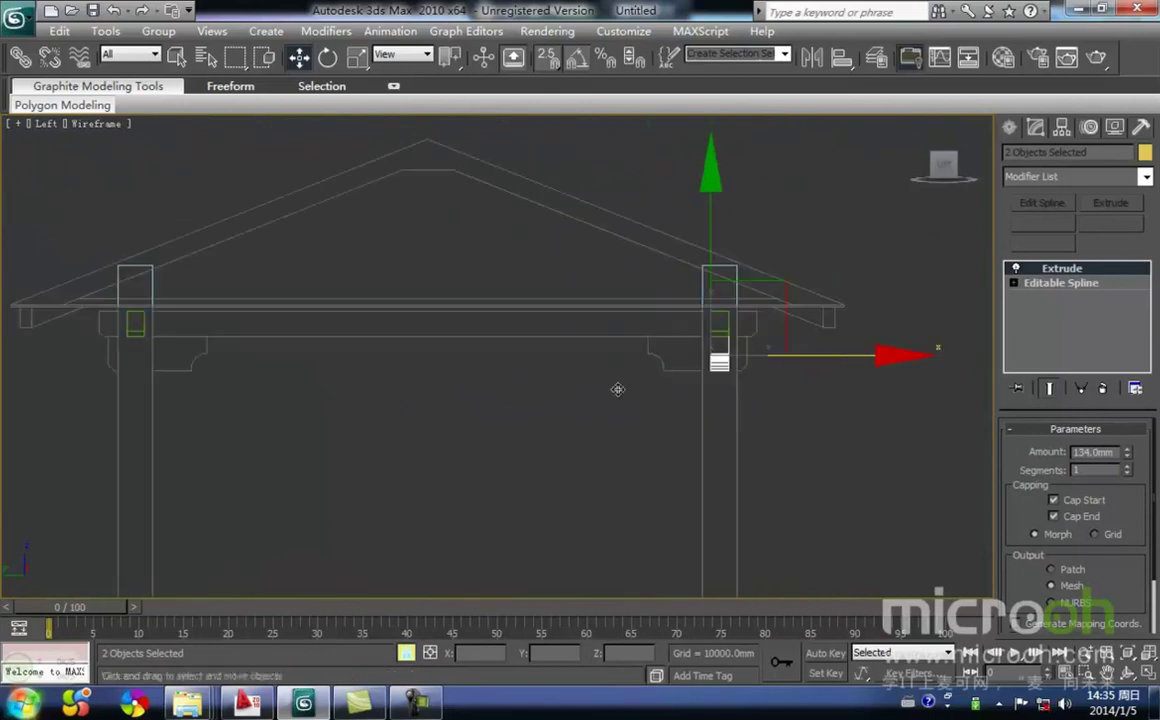
pyautogui.moveTo(720, 388)
pyautogui.keyDown('shift'); pyautogui.mouseDown()
pyautogui.moveTo(308, 378)
pyautogui.moveTo(150, 355)
pyautogui.moveTo(134, 339)
pyautogui.mouseUp(); pyautogui.keyUp('shift')
pyautogui.press('Return')
pyautogui.click(240, 413)
# Clone a bracket at the left elevation's left-hand column as one instance, placed beside the column.
pyautogui.scroll(2, 254, 380)
pyautogui.moveTo(256, 376)
pyautogui.mouseDown(button='middle')
pyautogui.moveTo(197, 393)
pyautogui.moveTo(570, 417)
pyautogui.mouseUp(button='middle')
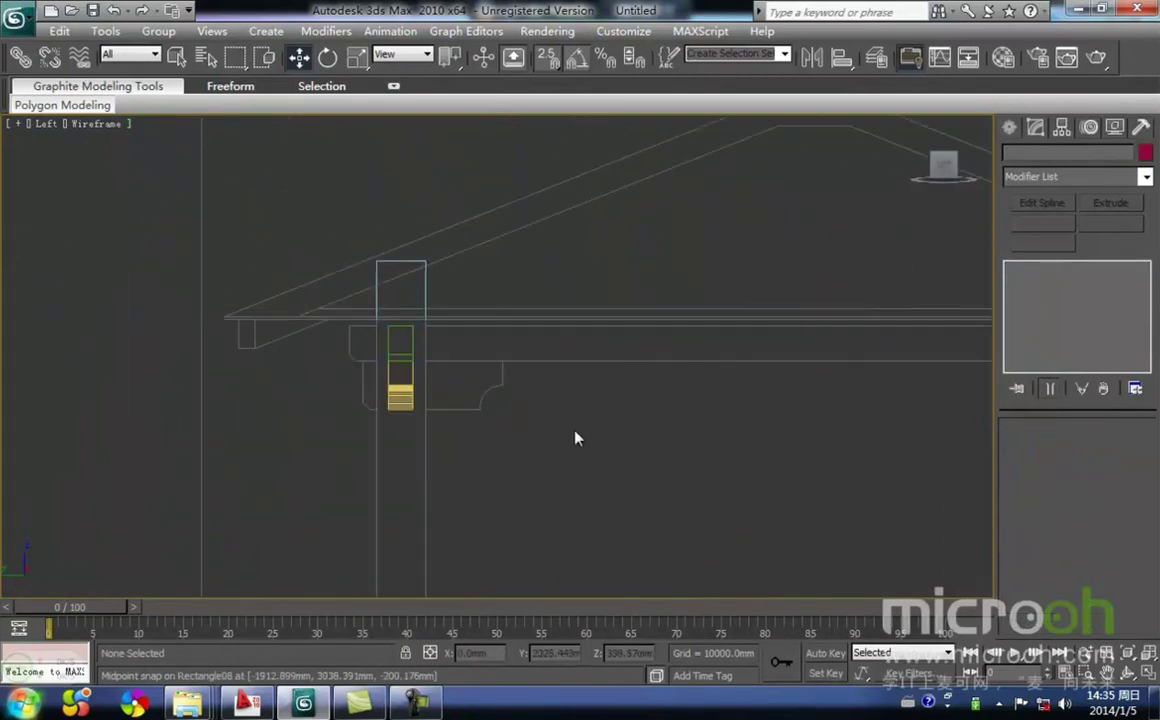
pyautogui.click(408, 404)
pyautogui.moveTo(453, 454); pyautogui.dragTo(370, 427, button='middle')
pyautogui.keyDown('shift'); pyautogui.moveTo(382, 403); pyautogui.dragTo(545, 404); pyautogui.keyUp('shift')
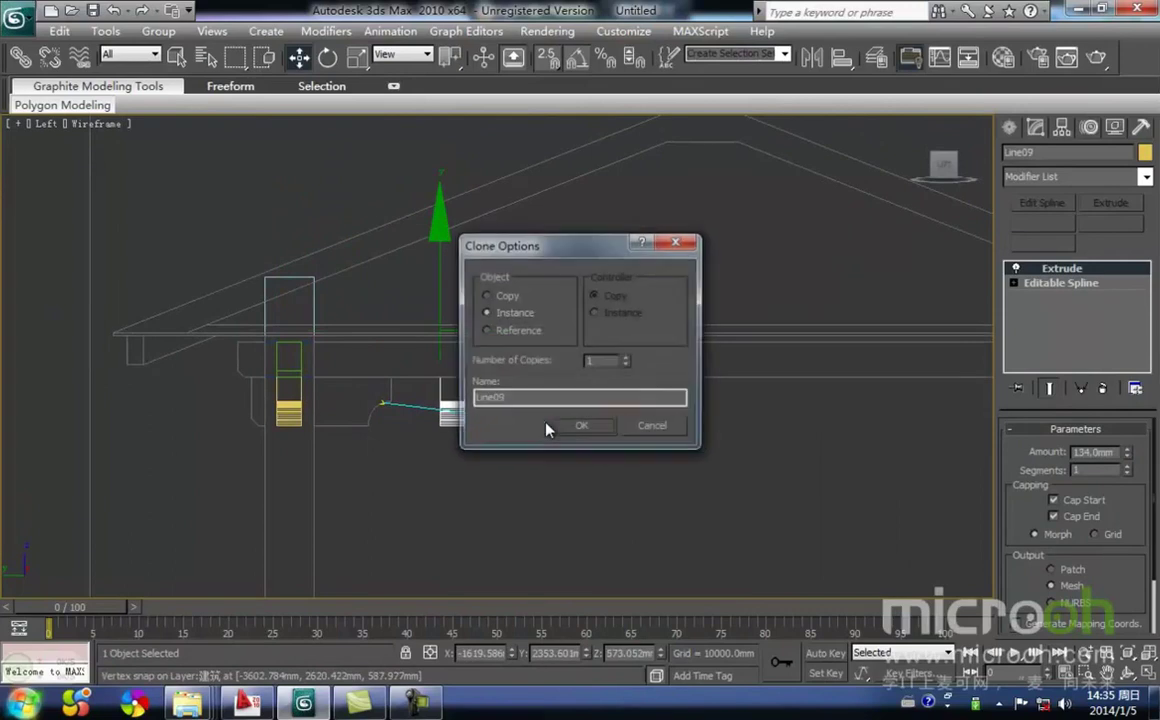
pyautogui.click(579, 428)
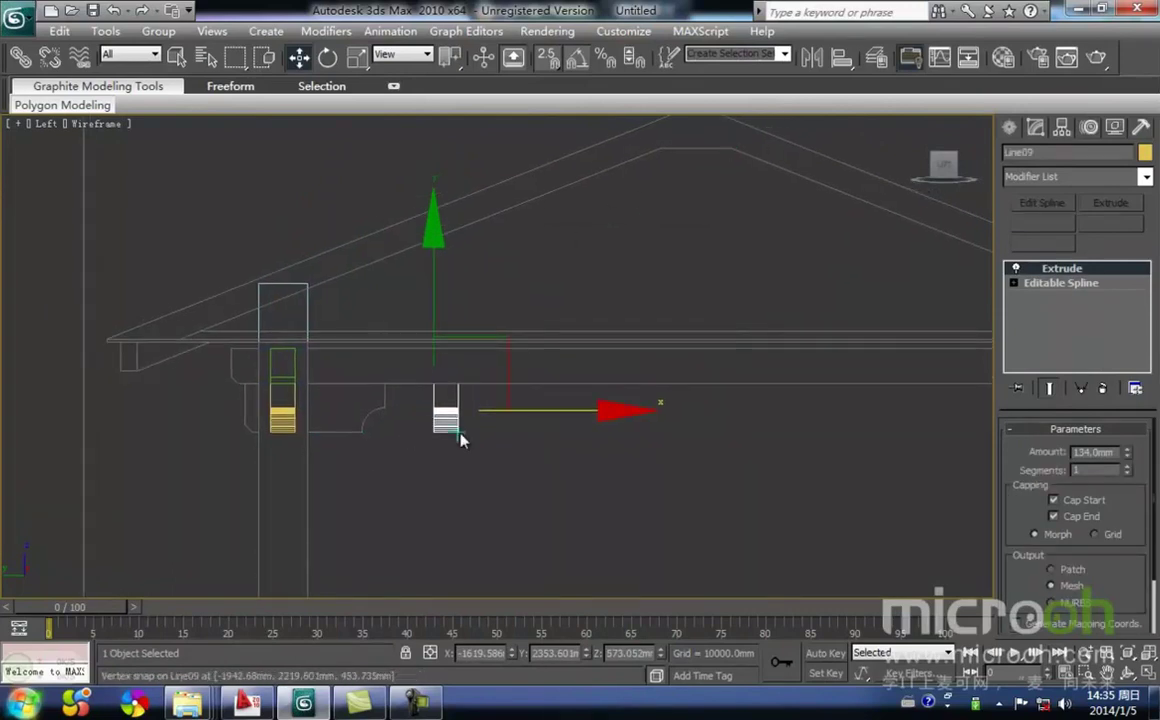
# Rotate the new bracket a quarter turn to run along the side beam and snap it onto the CAD bracket at the left-hand column.
pyautogui.press('e')
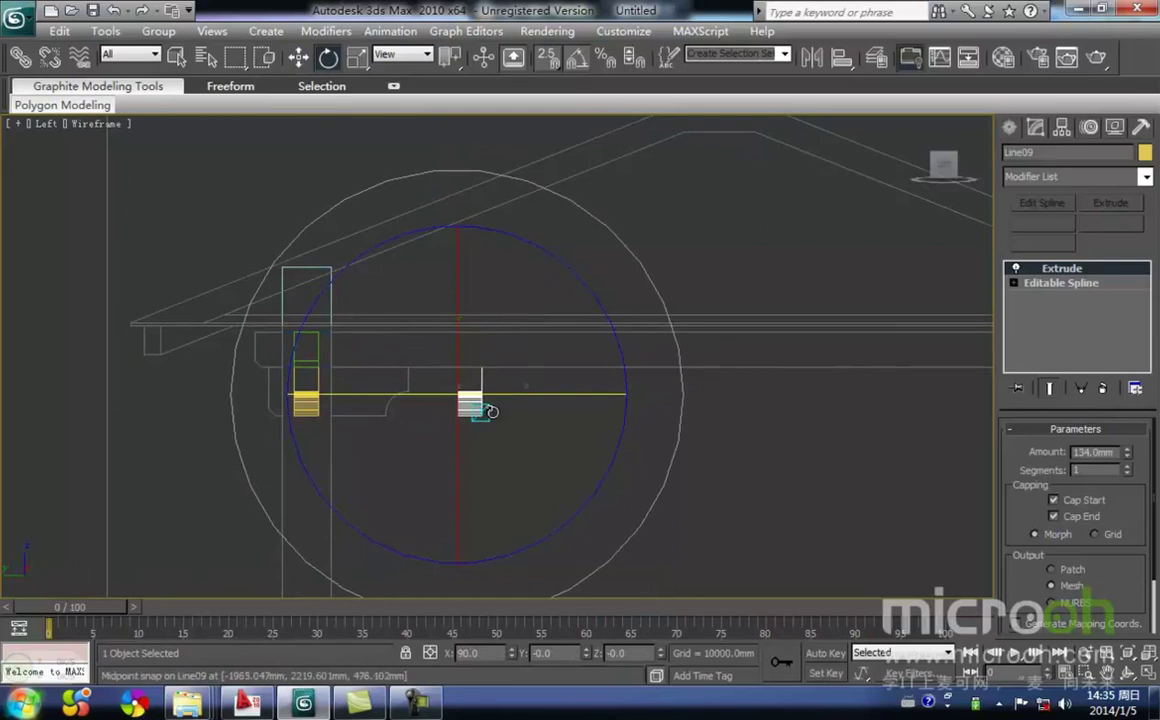
pyautogui.moveTo(531, 396); pyautogui.dragTo(525, 397)
pyautogui.moveTo(478, 441); pyautogui.dragTo(513, 456, button='middle')
pyautogui.press('w')
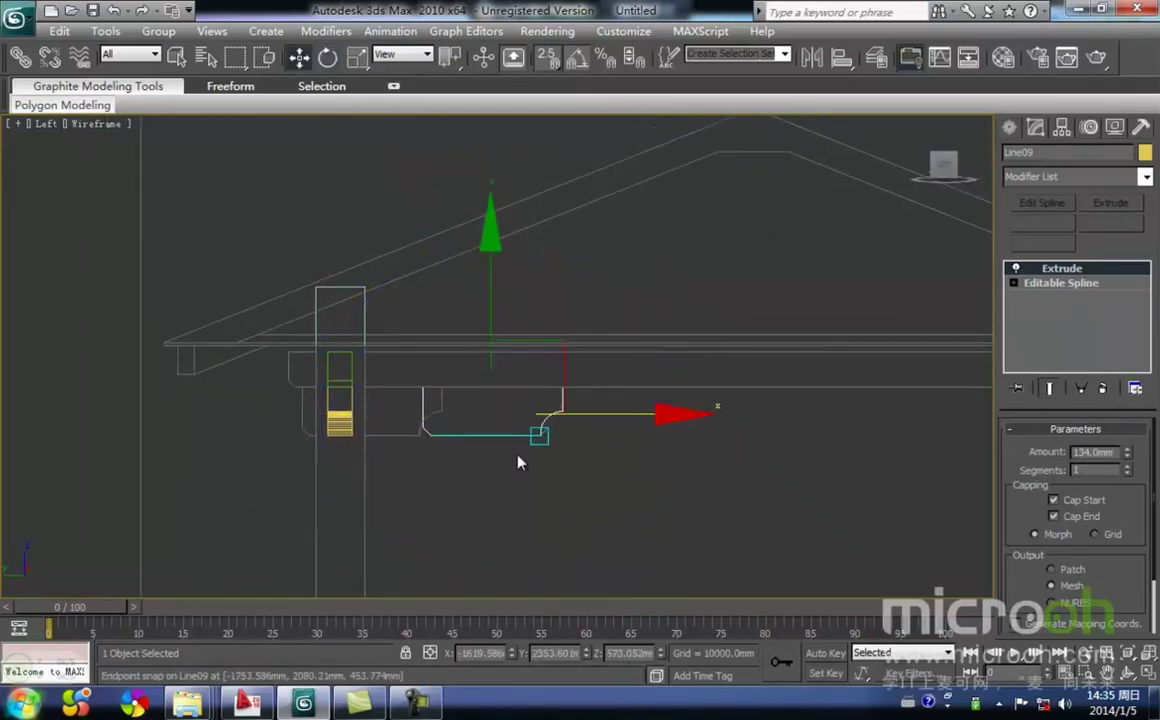
pyautogui.press('space')
pyautogui.moveTo(548, 438); pyautogui.dragTo(422, 437)
pyautogui.moveTo(422, 437); pyautogui.dragTo(364, 436, button='middle')
# Clone the side bracket as one instance about midway along the blue beam.
pyautogui.press('F3')
pyautogui.keyDown('shift'); pyautogui.moveTo(303, 406); pyautogui.dragTo(757, 404); pyautogui.keyUp('shift')
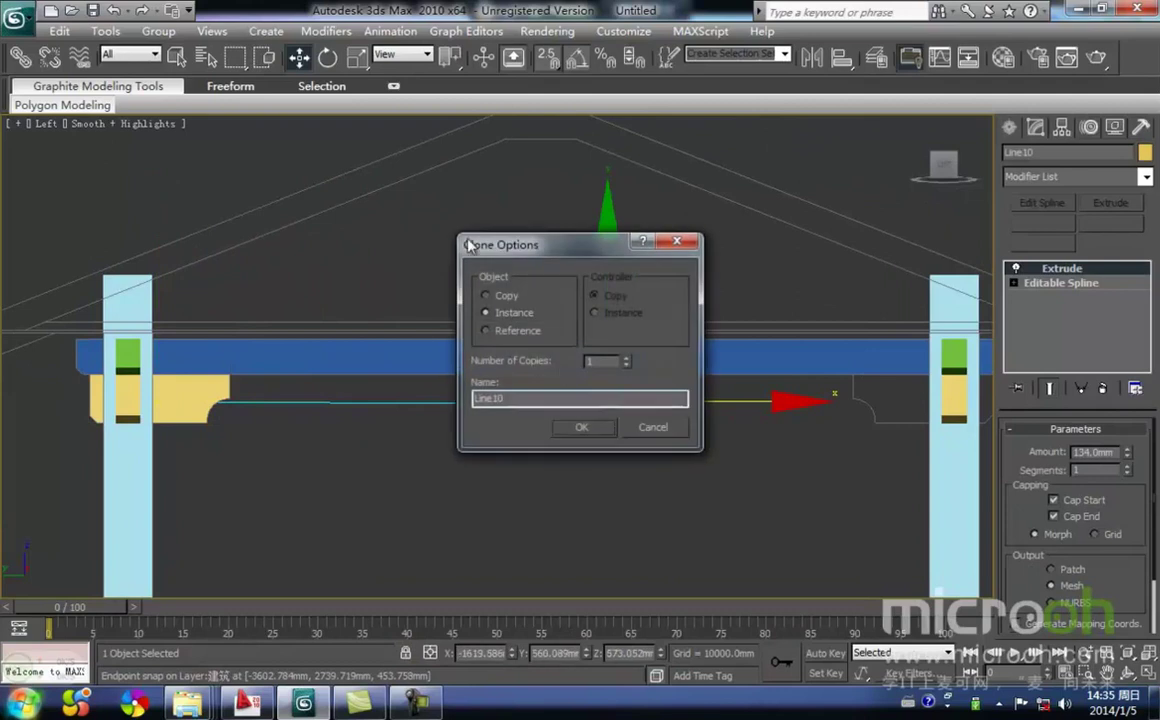
pyautogui.click(582, 428)
# Mirror the midway side bracket about X without cloning and move it onto the CAD bracket at the right-hand column.
pyautogui.click(811, 57)
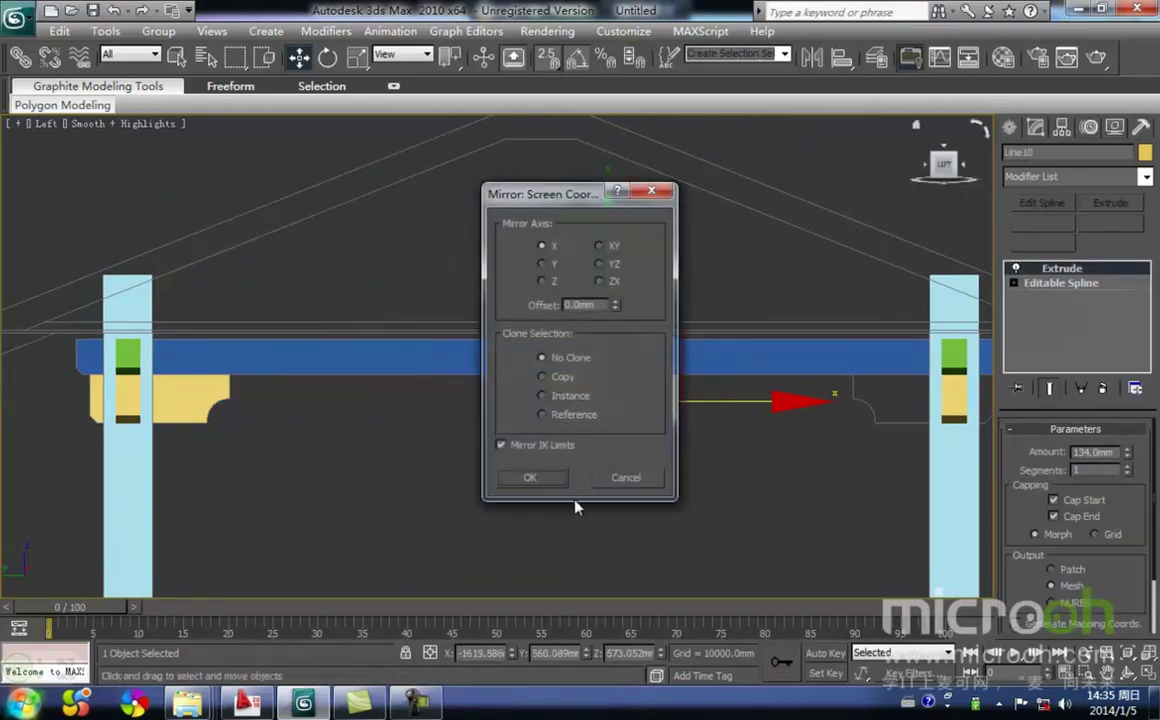
pyautogui.click(531, 478)
pyautogui.moveTo(627, 458); pyautogui.dragTo(531, 440, button='middle')
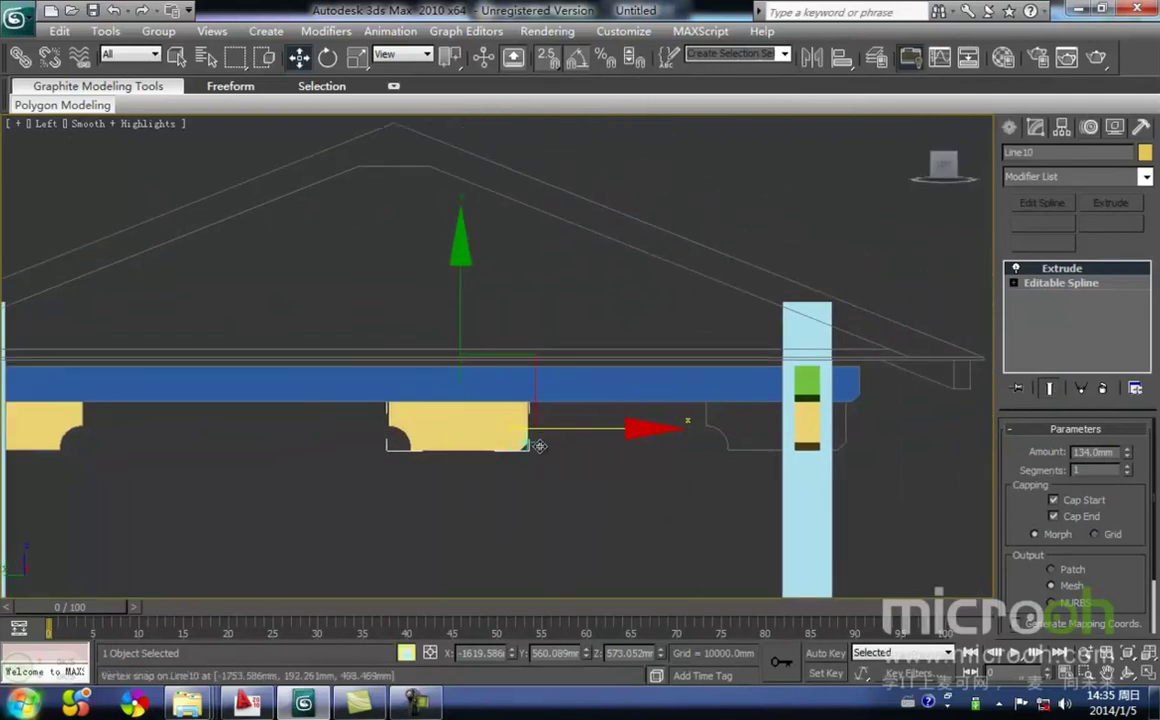
pyautogui.moveTo(529, 441); pyautogui.dragTo(835, 436)
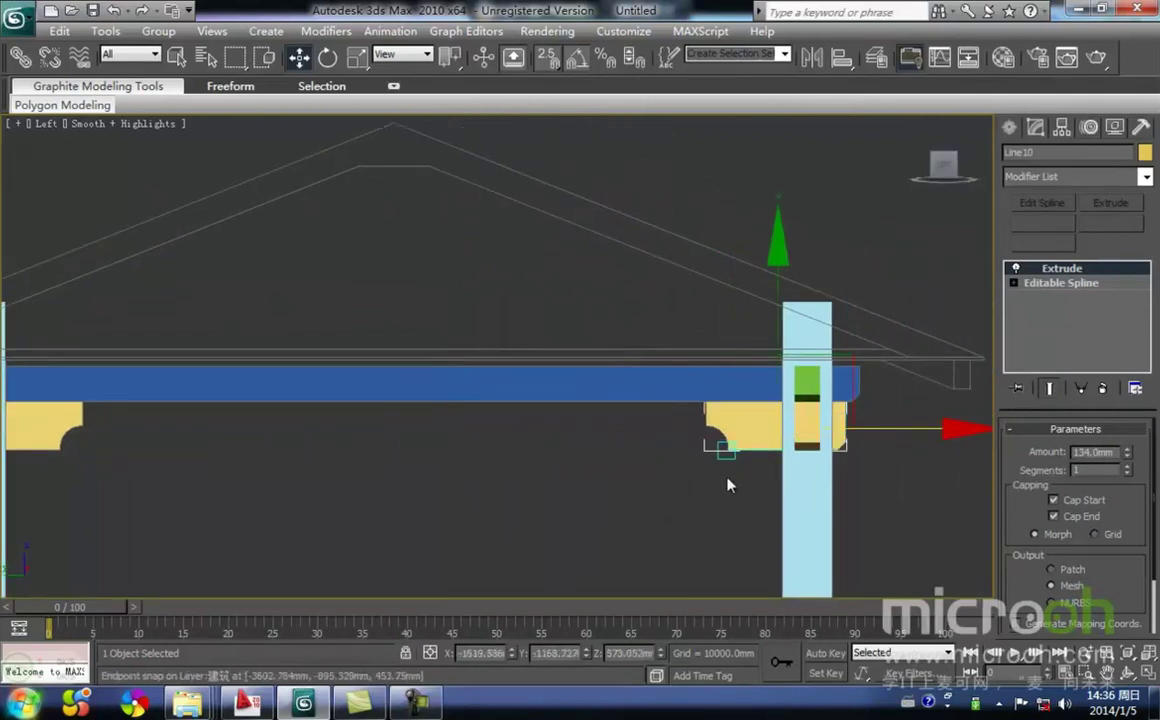
# Select both side brackets and move them in the front elevation to sit beneath the blue beam at the left-hand column.
pyautogui.moveTo(270, 480); pyautogui.dragTo(588, 498, button='middle')
pyautogui.moveTo(415, 483); pyautogui.dragTo(374, 446)
pyautogui.moveTo(448, 509); pyautogui.dragTo(544, 478, button='middle')
pyautogui.press('f')
pyautogui.press('z')
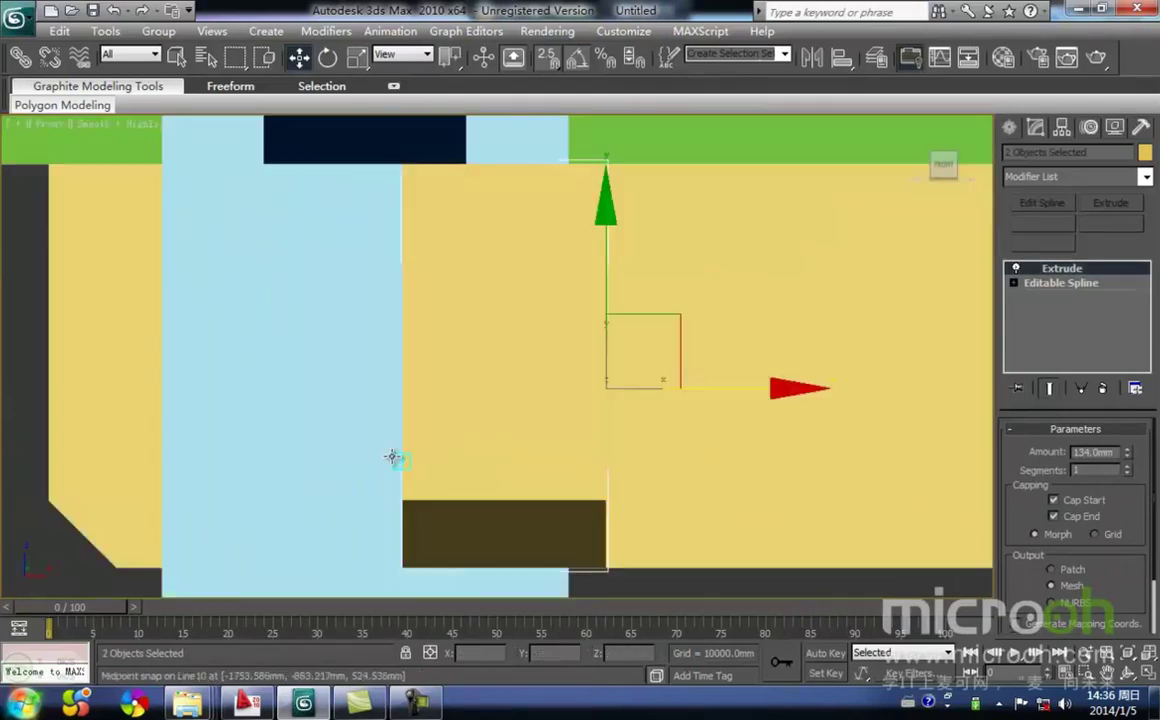
pyautogui.scroll(-5, 395, 457)
pyautogui.press('F3')
pyautogui.scroll(-2, 549, 370)
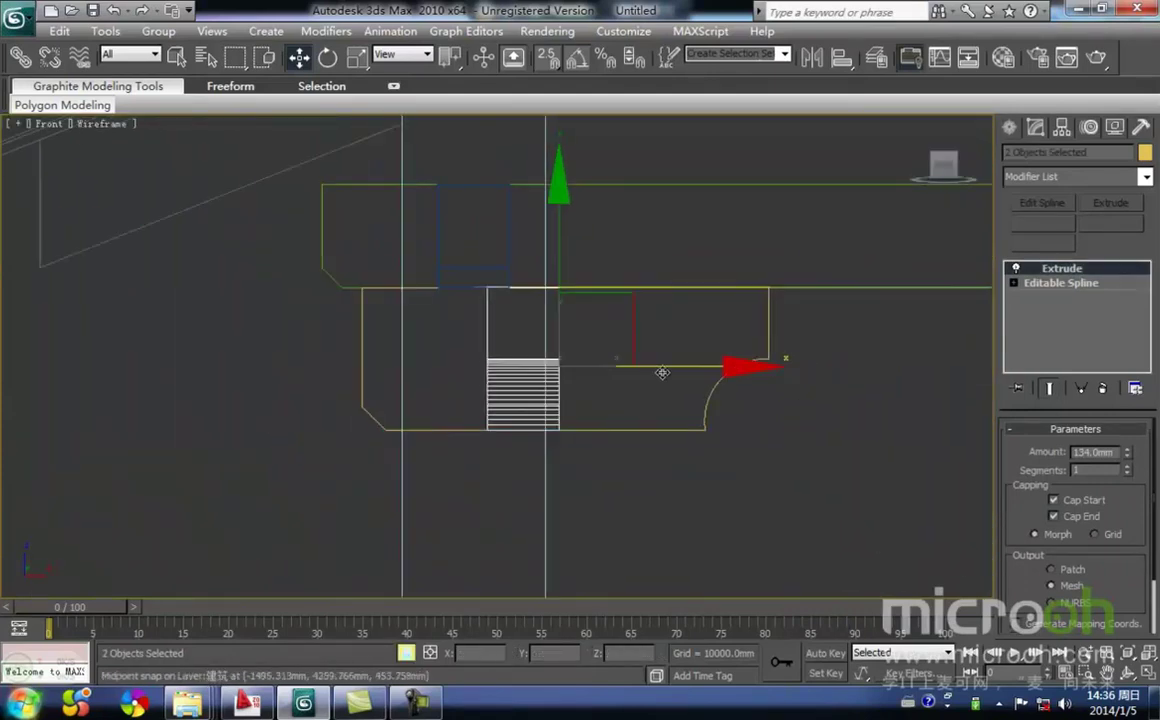
pyautogui.moveTo(487, 430); pyautogui.dragTo(436, 296)
# Clone the two side brackets to the right-hand column in the front elevation and align them beneath its blue beam.
pyautogui.moveTo(618, 428); pyautogui.dragTo(256, 402, button='middle')
pyautogui.scroll(-3, 487, 444)
pyautogui.scroll(-3, 258, 410)
pyautogui.keyDown('shift'); pyautogui.moveTo(337, 357); pyautogui.dragTo(812, 331); pyautogui.keyUp('shift')
pyautogui.press('Return')
pyautogui.scroll(6, 600, 390)
pyautogui.moveTo(407, 339); pyautogui.dragTo(466, 337)
pyautogui.scroll(-5, 513, 330)
pyautogui.click(545, 465)
# Examine the shaded pavilion frame from the front and from oblique angles, checking the brackets at all four columns.
pyautogui.scroll(-4, 547, 445)
pyautogui.press('F3')
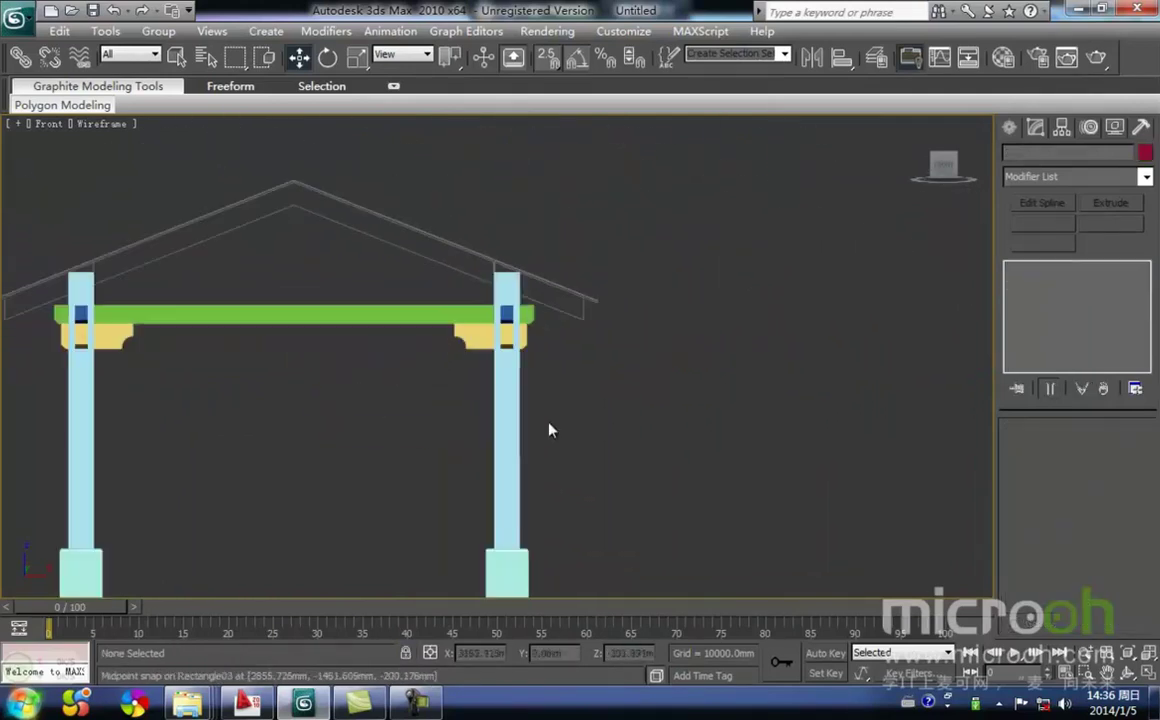
pyautogui.keyDown('alt'); pyautogui.moveTo(430, 422); pyautogui.dragTo(521, 511, button='middle'); pyautogui.keyUp('alt')
pyautogui.scroll(3, 383, 458)
pyautogui.press('f')
pyautogui.moveTo(383, 458); pyautogui.dragTo(344, 392, button='middle')
pyautogui.press('z')
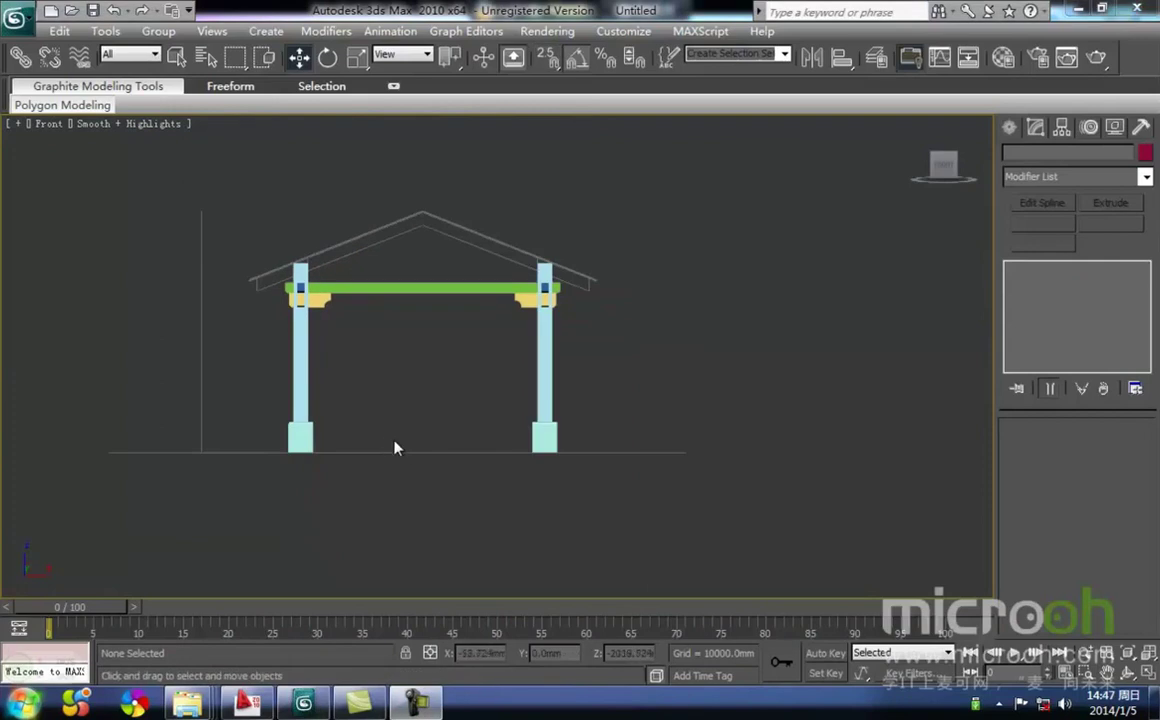
pyautogui.keyDown('alt'); pyautogui.moveTo(419, 469); pyautogui.dragTo(488, 524, button='middle'); pyautogui.keyUp('alt')
pyautogui.moveTo(348, 346); pyautogui.dragTo(483, 495, button='middle')
pyautogui.scroll(3, 306, 407)
pyautogui.moveTo(236, 197); pyautogui.dragTo(489, 233, button='middle')
pyautogui.scroll(-2, 463, 292)
pyautogui.moveTo(682, 496); pyautogui.dragTo(642, 416, button='middle')
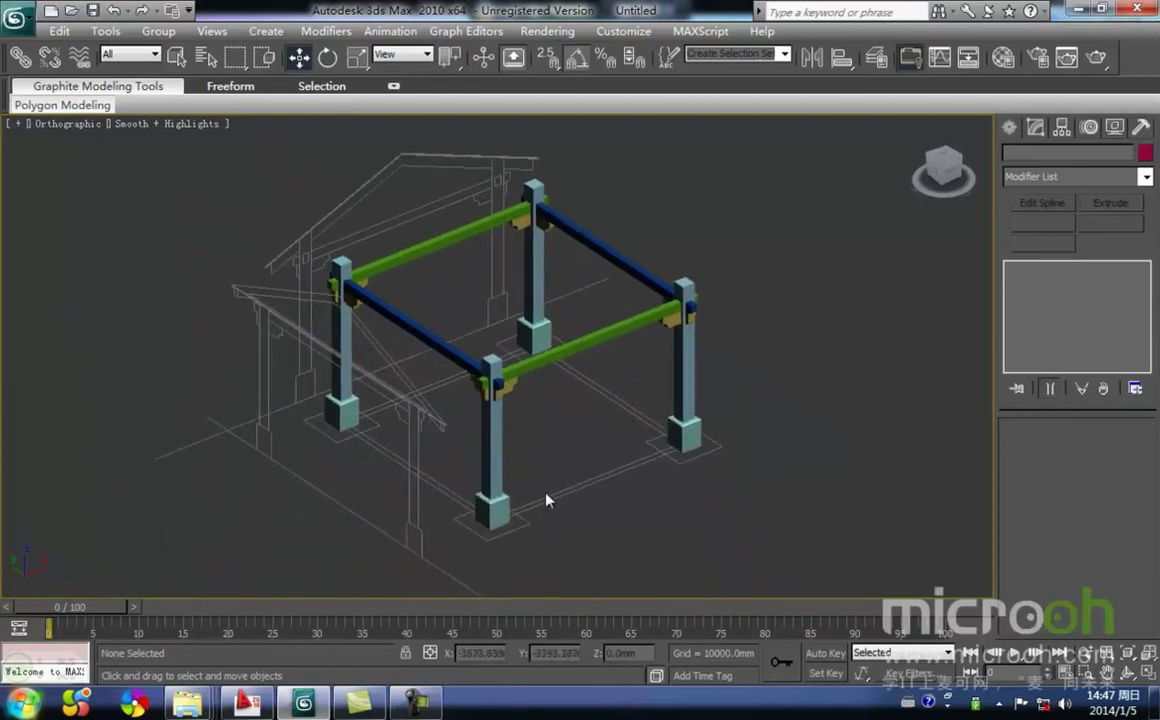
# Hide the dipinmian layer and show the yangshitu layer so the CAD roof framing plan is displayed.
pyautogui.click(876, 57)
pyautogui.moveTo(894, 206); pyautogui.dragTo(873, 186)
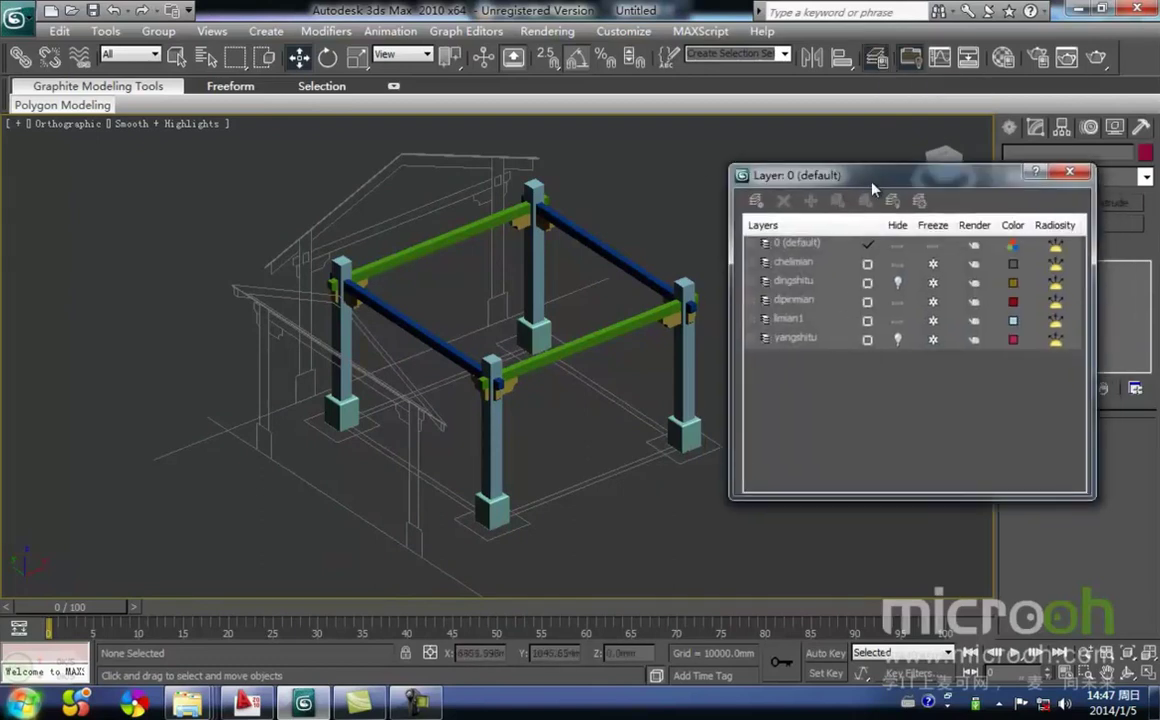
pyautogui.click(898, 302)
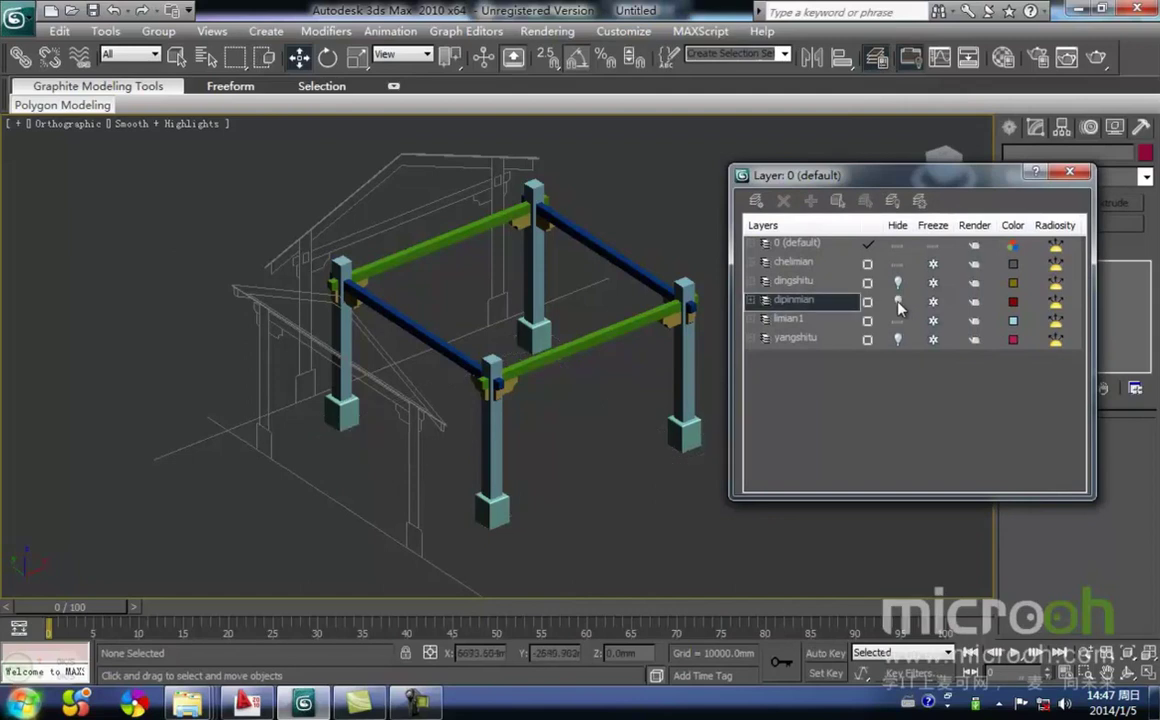
pyautogui.scroll(-4, 523, 435)
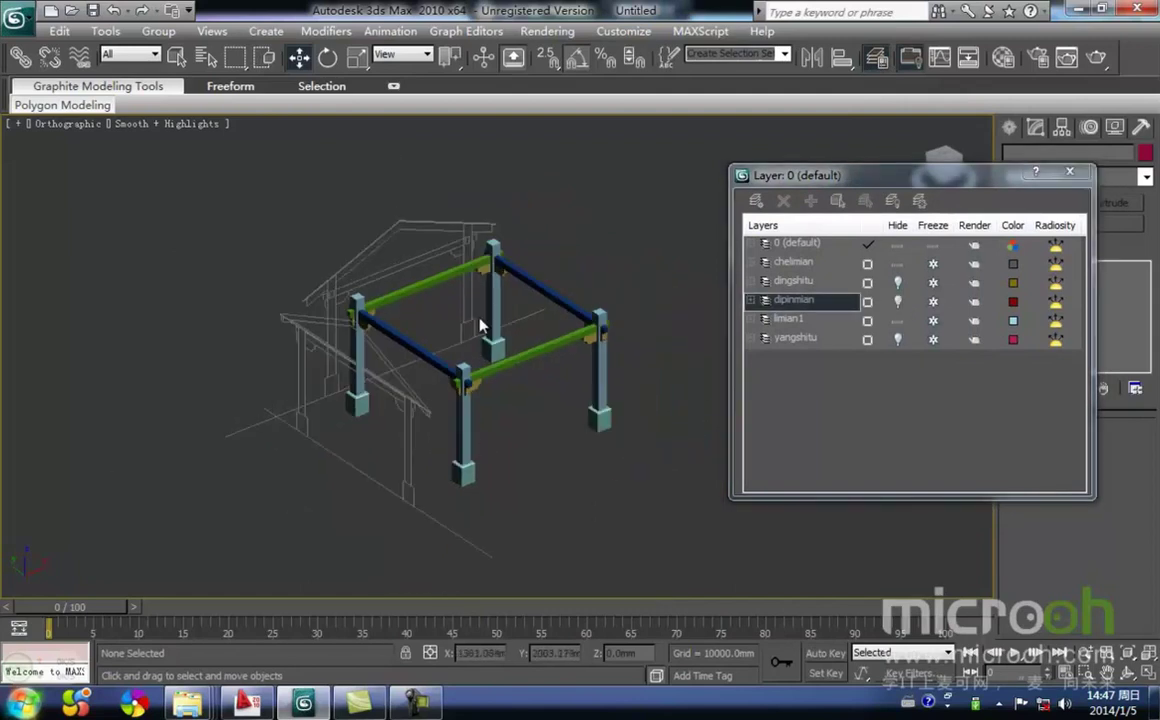
pyautogui.moveTo(482, 325); pyautogui.dragTo(371, 333, button='middle')
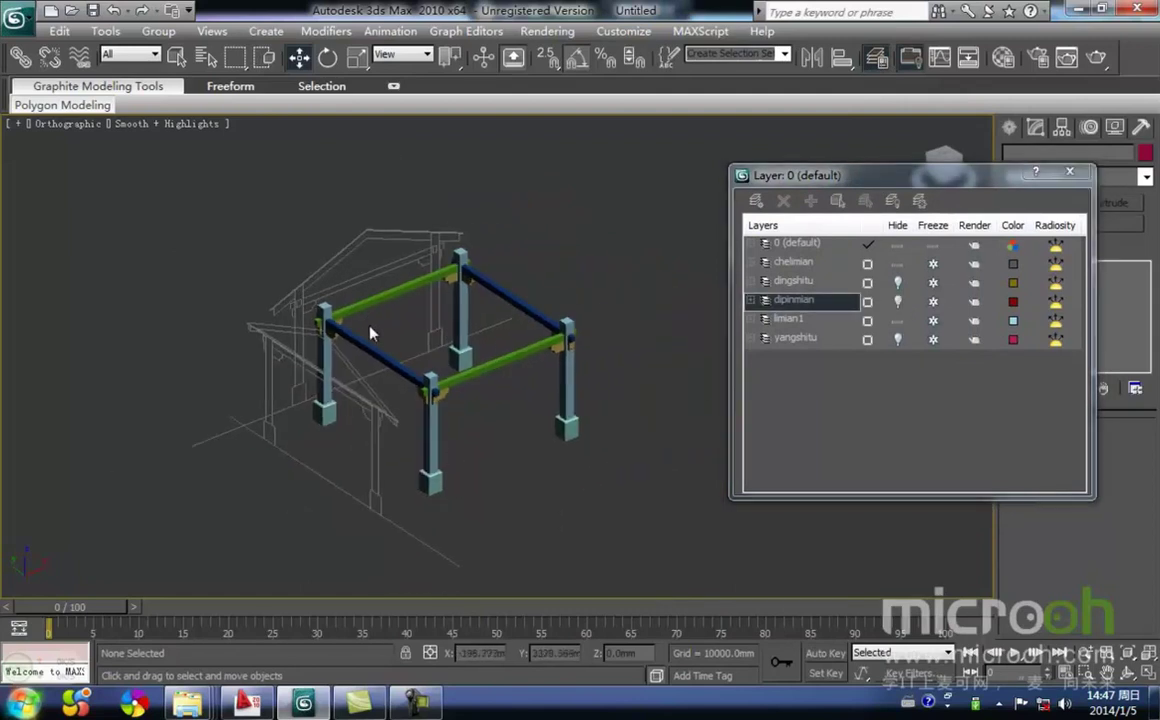
pyautogui.click(898, 340)
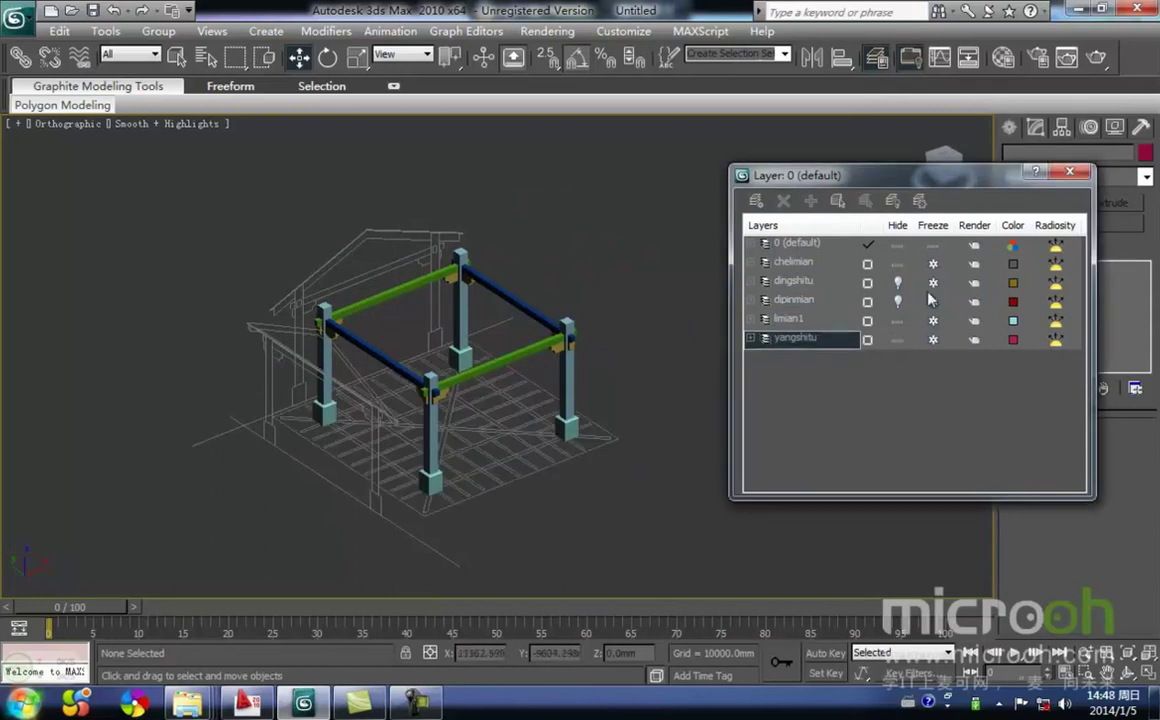
pyautogui.click(1064, 176)
# In the top view, start a line along the centrelines of the two front diagonal rafters, from one outer end through the roof's centre to the other.
pyautogui.press('t')
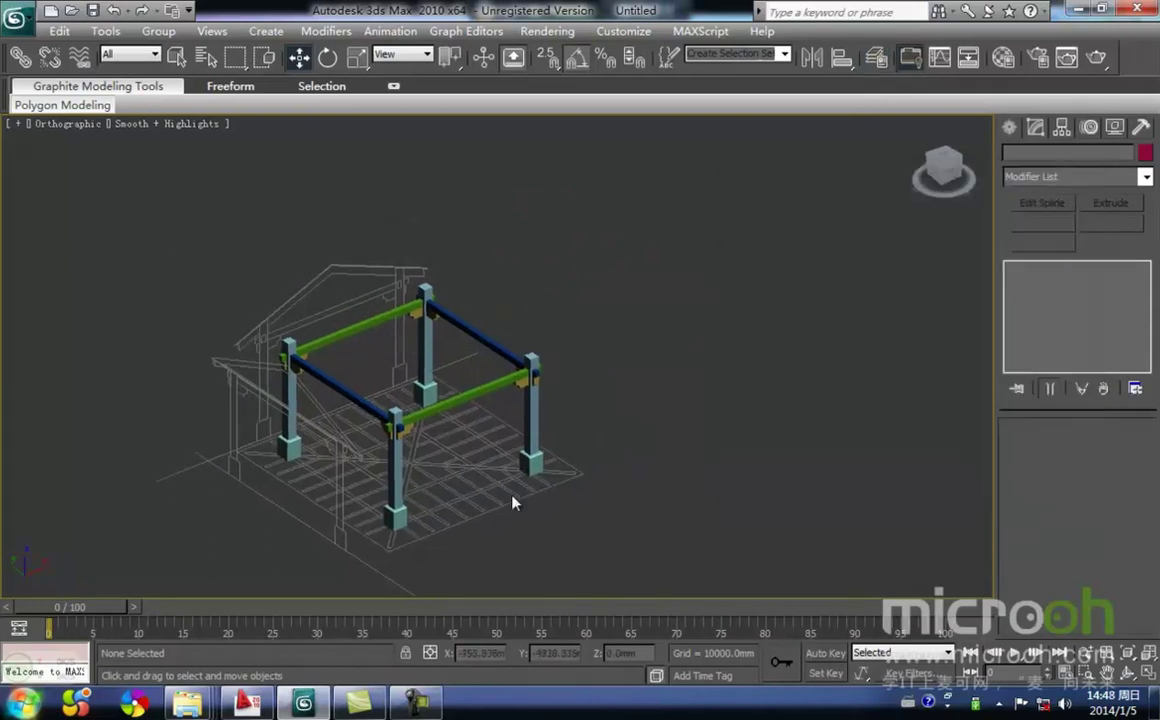
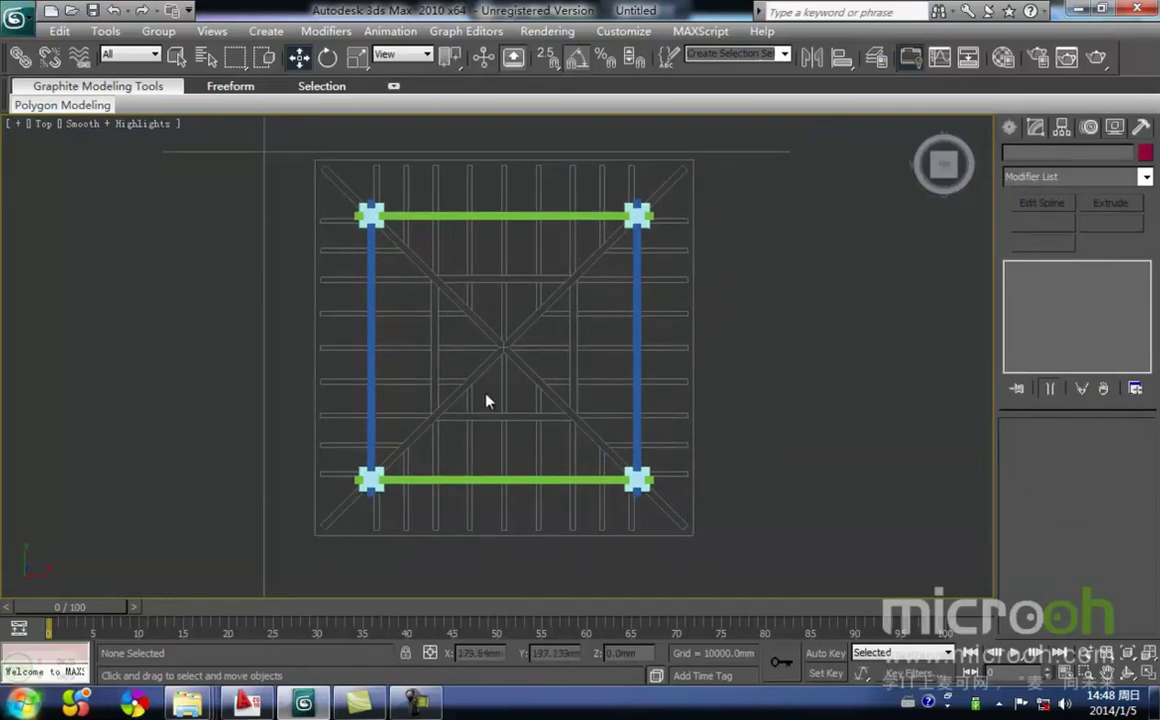
pyautogui.moveTo(497, 373); pyautogui.dragTo(494, 407, button='middle')
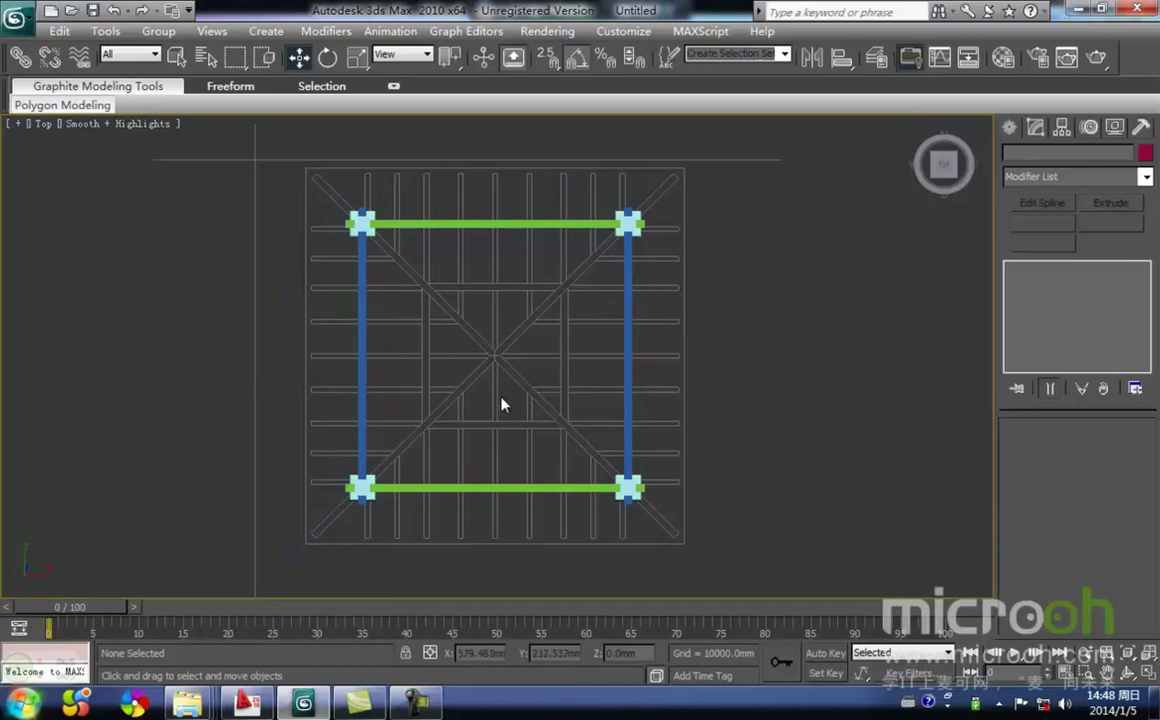
pyautogui.moveTo(501, 406); pyautogui.dragTo(469, 362, button='middle')
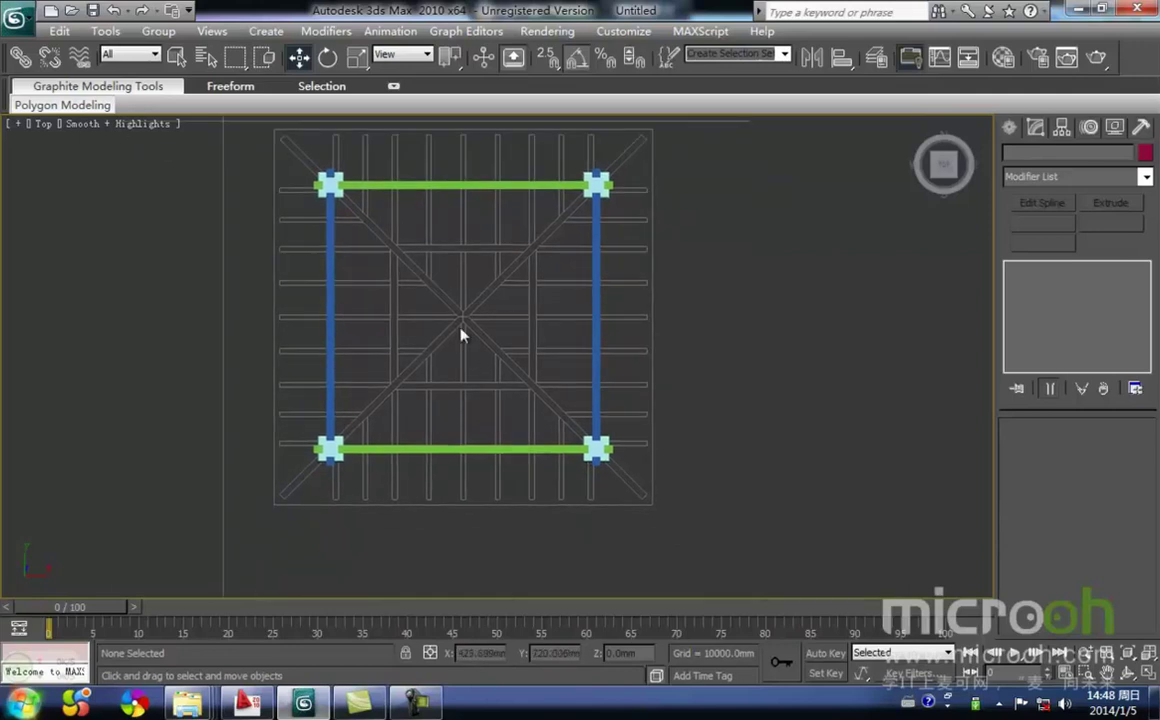
pyautogui.moveTo(502, 423); pyautogui.dragTo(480, 474, button='middle')
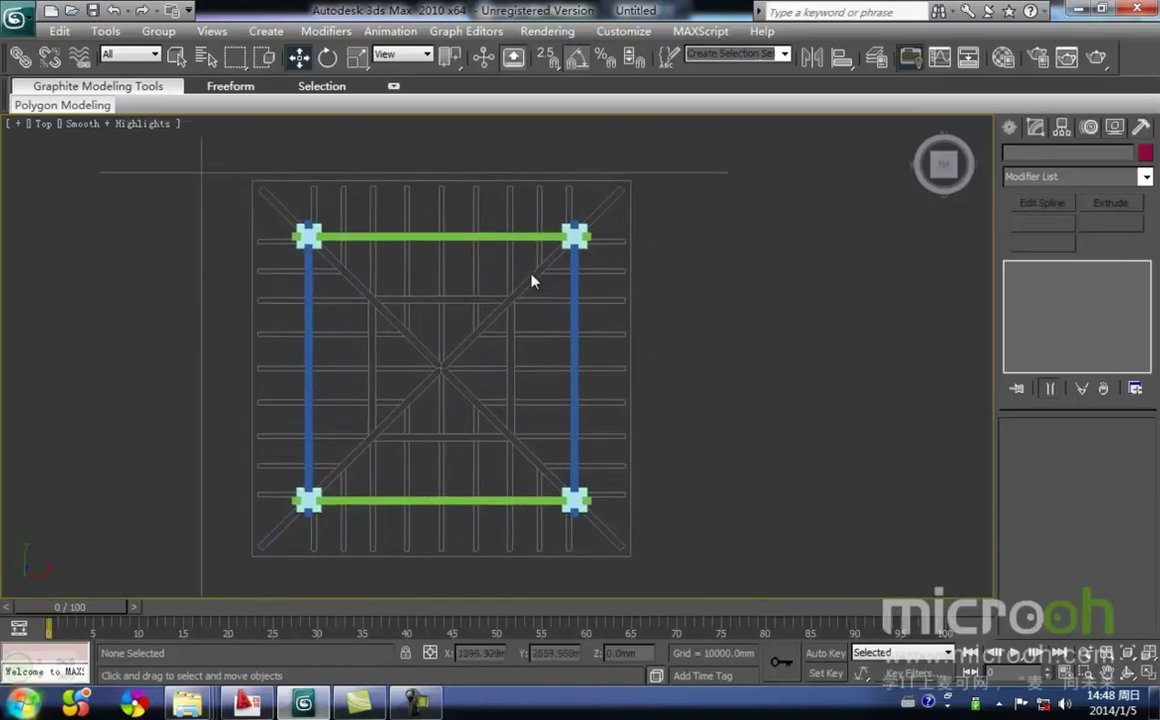
pyautogui.moveTo(506, 380); pyautogui.dragTo(543, 364, button='middle')
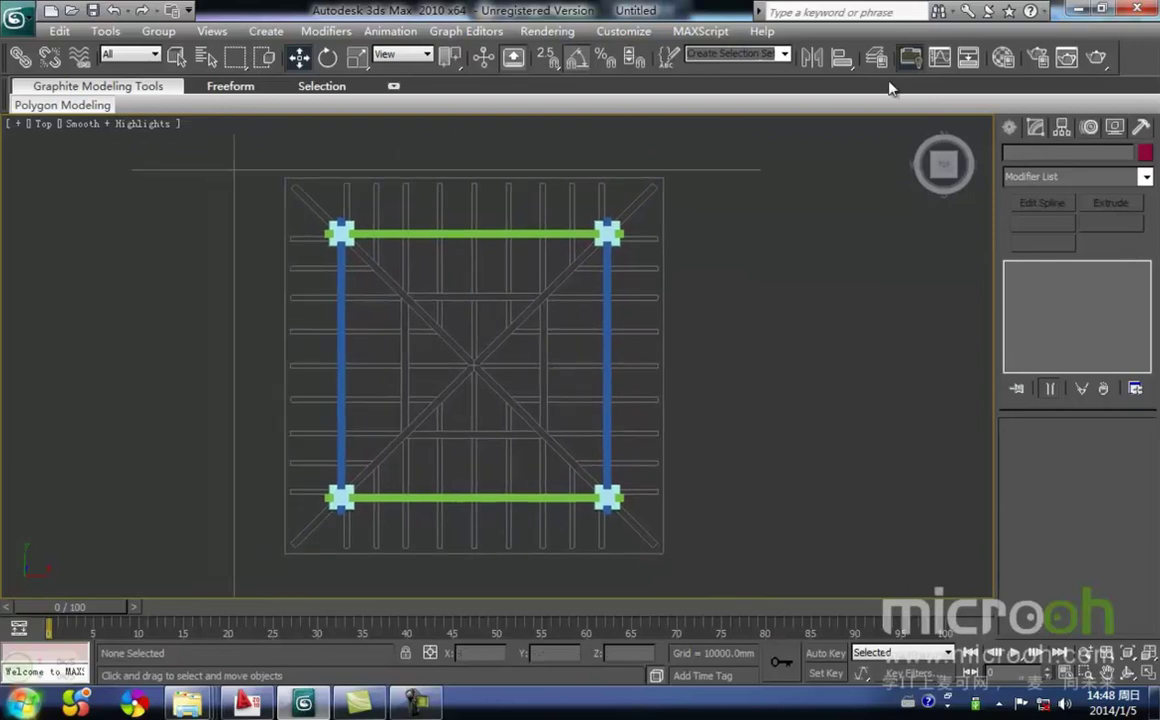
pyautogui.click(1011, 128)
pyautogui.click(1039, 157)
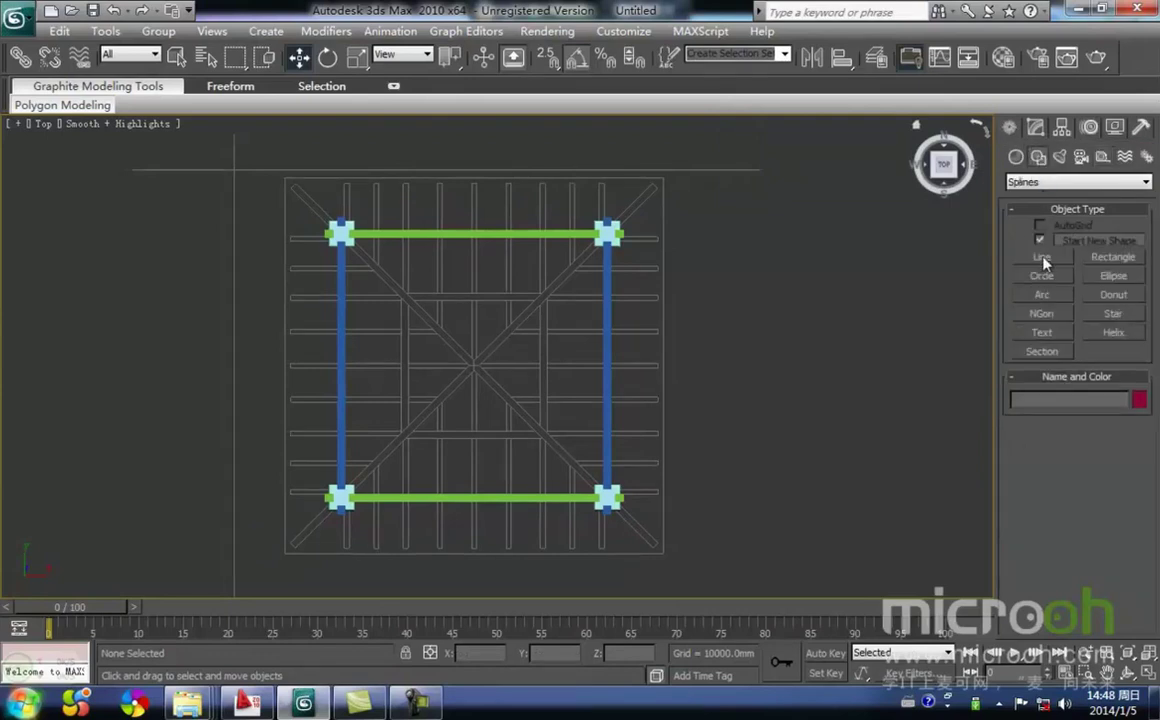
pyautogui.click(1043, 260)
pyautogui.scroll(4, 409, 375)
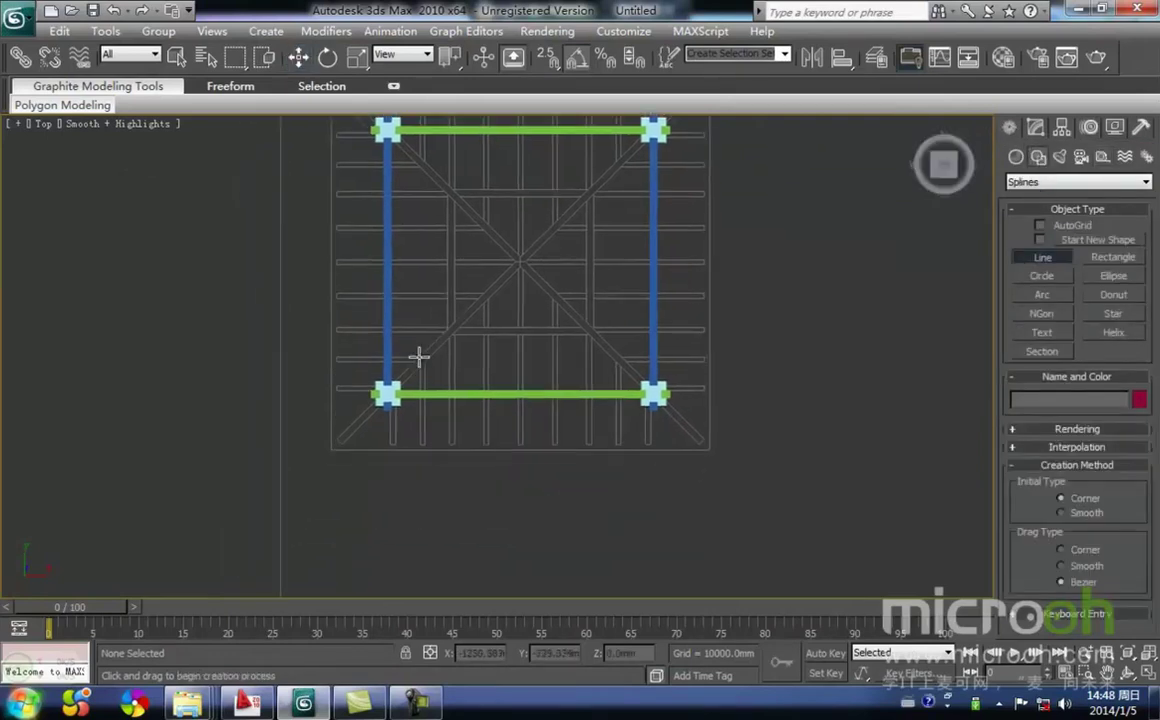
pyautogui.moveTo(491, 267); pyautogui.dragTo(450, 304, button='middle')
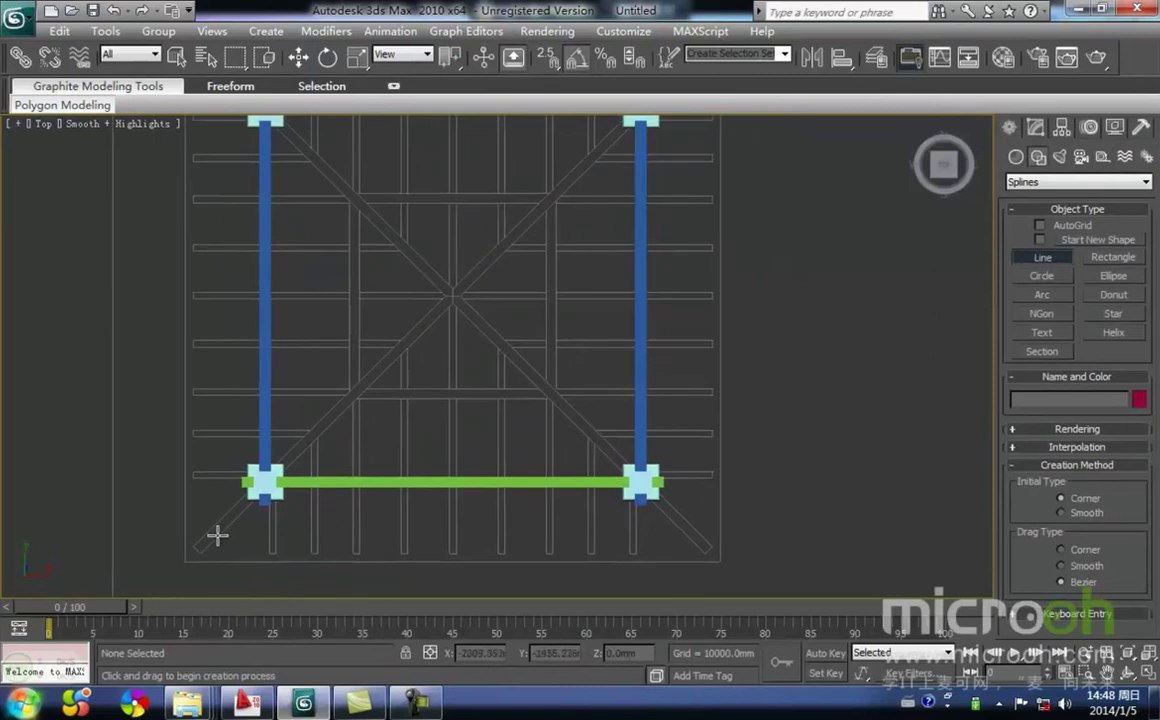
pyautogui.scroll(3, 192, 547)
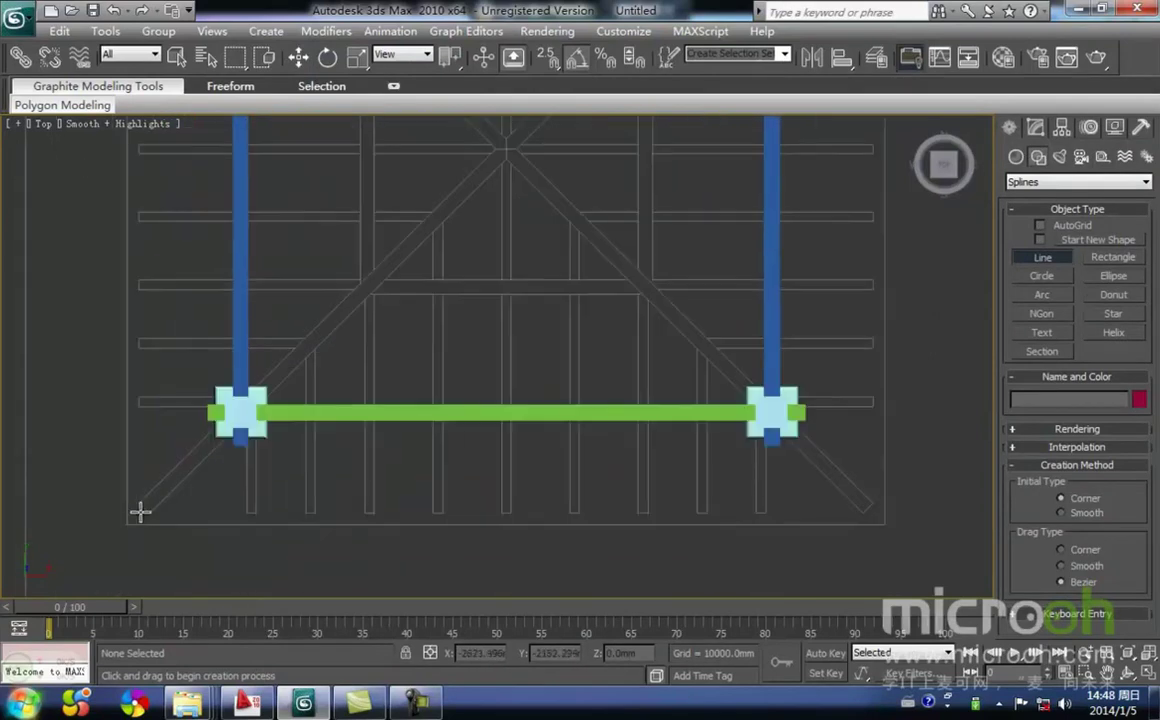
pyautogui.click(143, 508)
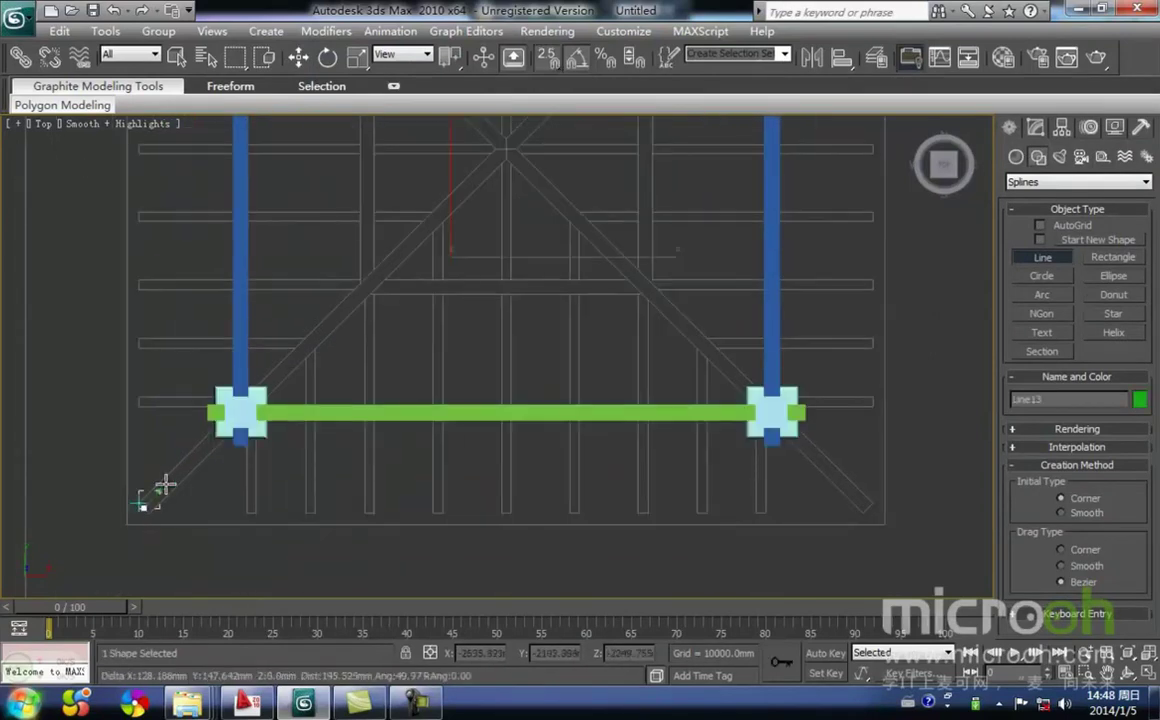
pyautogui.click(506, 149)
pyautogui.click(866, 509)
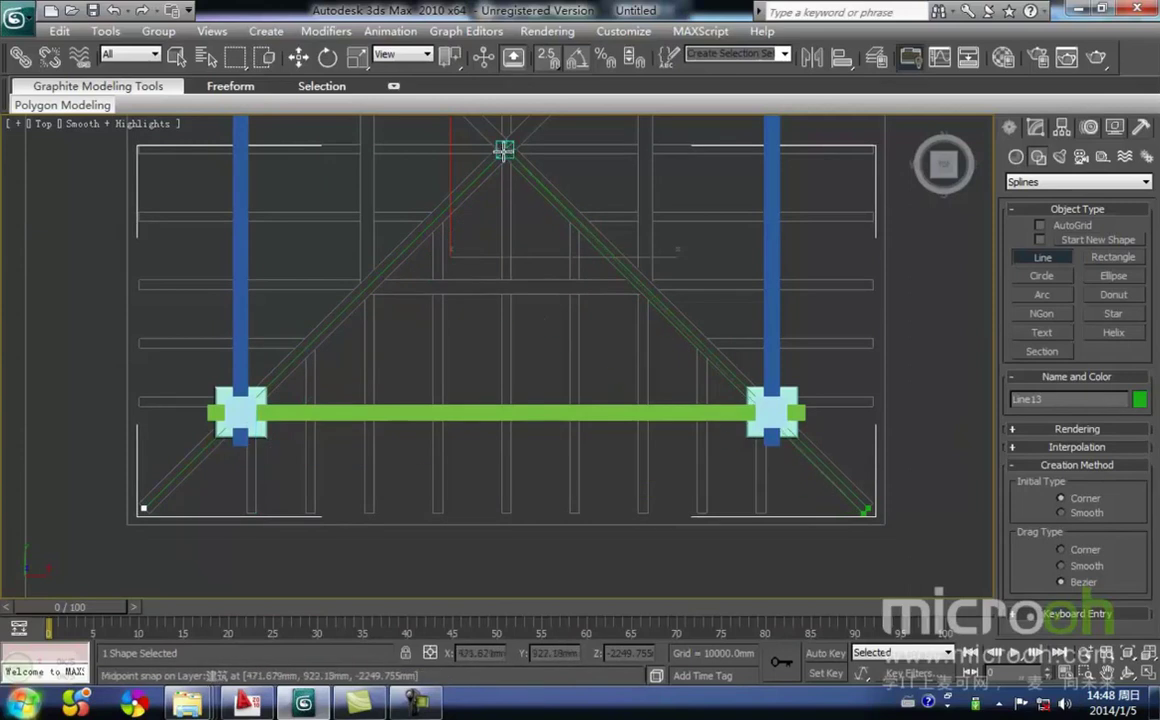
# Continue the line back along the inner edges of both diagonal rafters and close the outline at its starting point.
pyautogui.scroll(3, 508, 160)
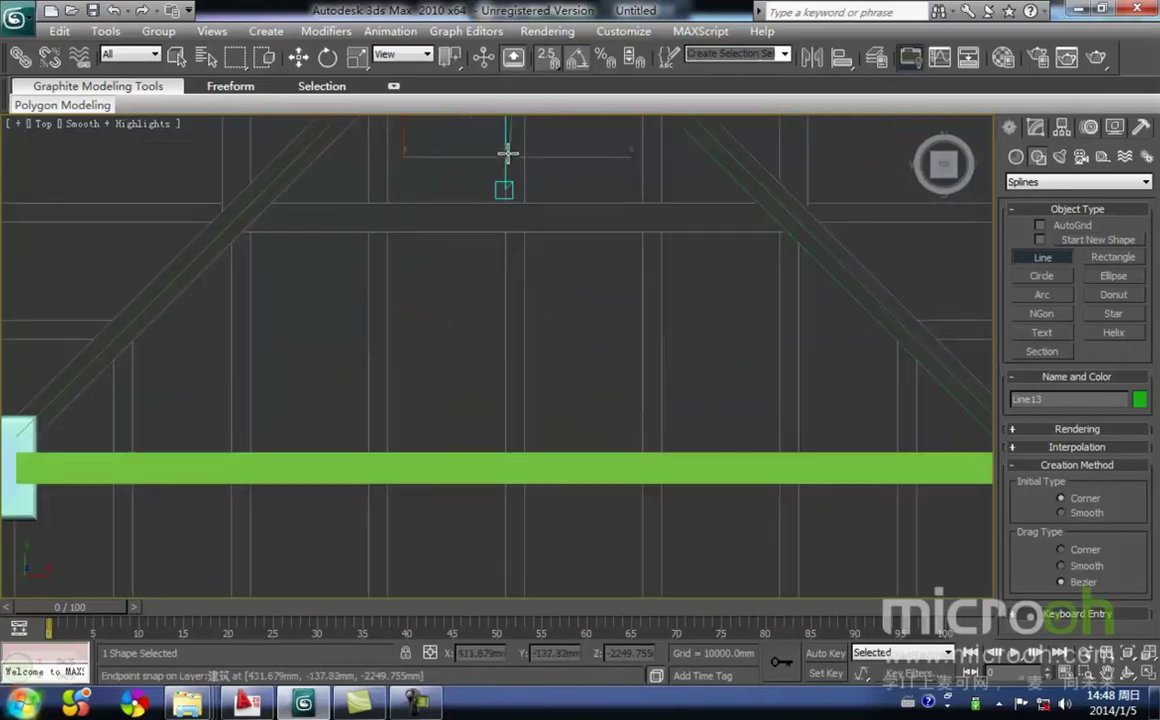
pyautogui.scroll(-3, 508, 152)
pyautogui.scroll(3, 507, 155)
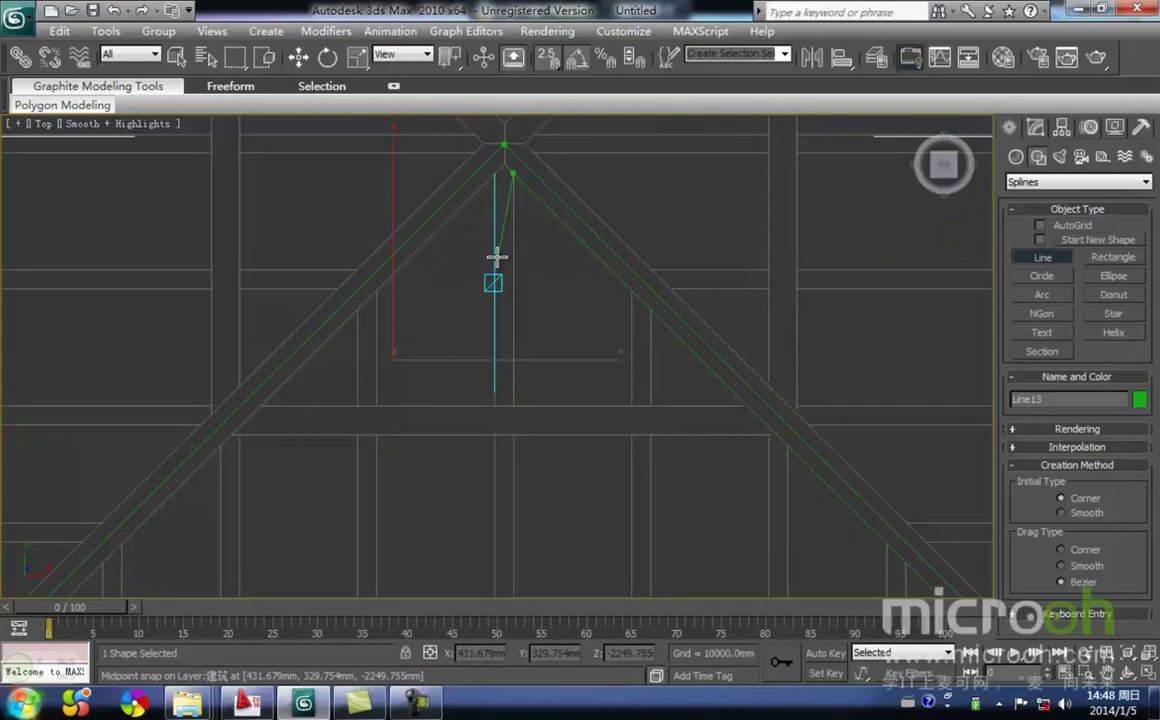
pyautogui.click(500, 164)
pyautogui.scroll(-2, 117, 582)
pyautogui.press('i')
pyautogui.scroll(-1, 491, 408)
pyautogui.scroll(4, 490, 408)
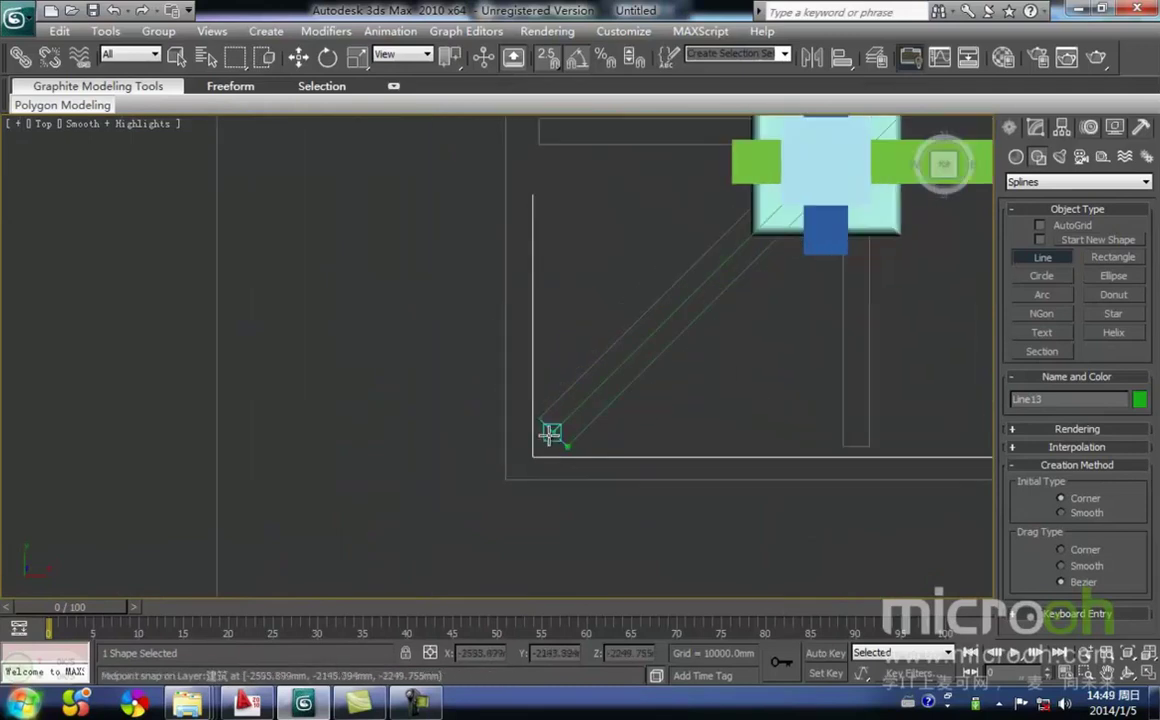
pyautogui.click(551, 432)
pyautogui.click(562, 415)
pyautogui.rightClick(640, 428)
pyautogui.moveTo(688, 414); pyautogui.dragTo(602, 347)
pyautogui.moveTo(659, 353); pyautogui.dragTo(475, 450, button='middle')
pyautogui.scroll(-5, 475, 450)
pyautogui.moveTo(695, 384); pyautogui.dragTo(562, 408, button='middle')
pyautogui.click(629, 311)
pyautogui.hotkey('ctrl', 'z')
# Show the front elevation in wireframe, framing the CAD roof slope above the left-hand column and its bracket.
pyautogui.press('f')
pyautogui.press('z')
pyautogui.moveTo(538, 232); pyautogui.dragTo(681, 284, button='middle')
pyautogui.moveTo(341, 387); pyautogui.dragTo(386, 318, button='middle')
pyautogui.press('F3')
pyautogui.scroll(4, 386, 318)
pyautogui.moveTo(291, 328); pyautogui.dragTo(578, 382, button='middle')
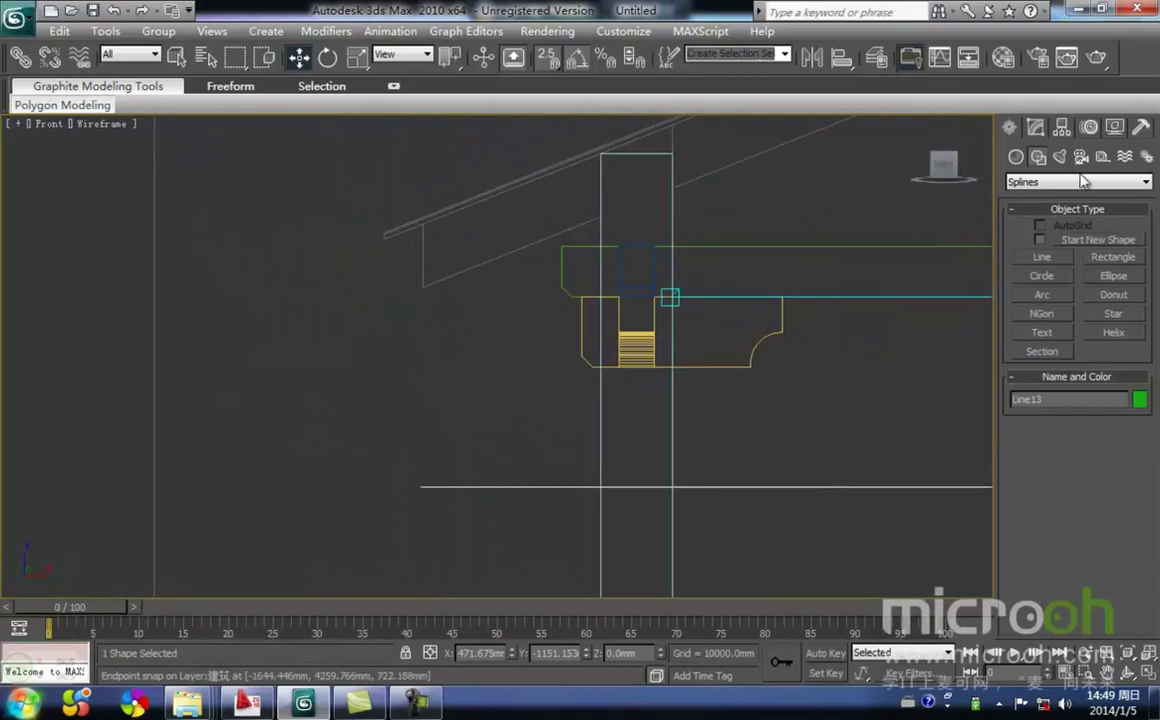
pyautogui.moveTo(678, 259); pyautogui.dragTo(483, 342, button='middle')
pyautogui.moveTo(717, 205); pyautogui.dragTo(618, 283, button='middle')
pyautogui.scroll(-2, 812, 280)
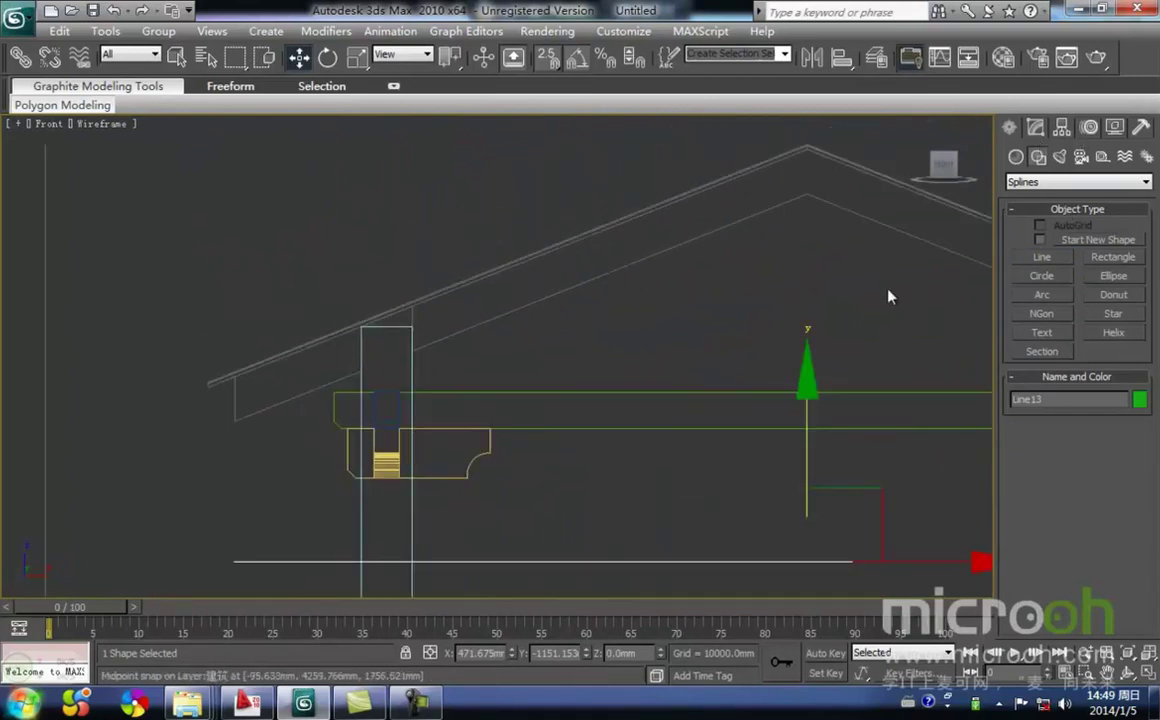
# Measure the depth of the CAD roof member at the ridge with a Tape helper, and delete the tape.
pyautogui.click(1035, 127)
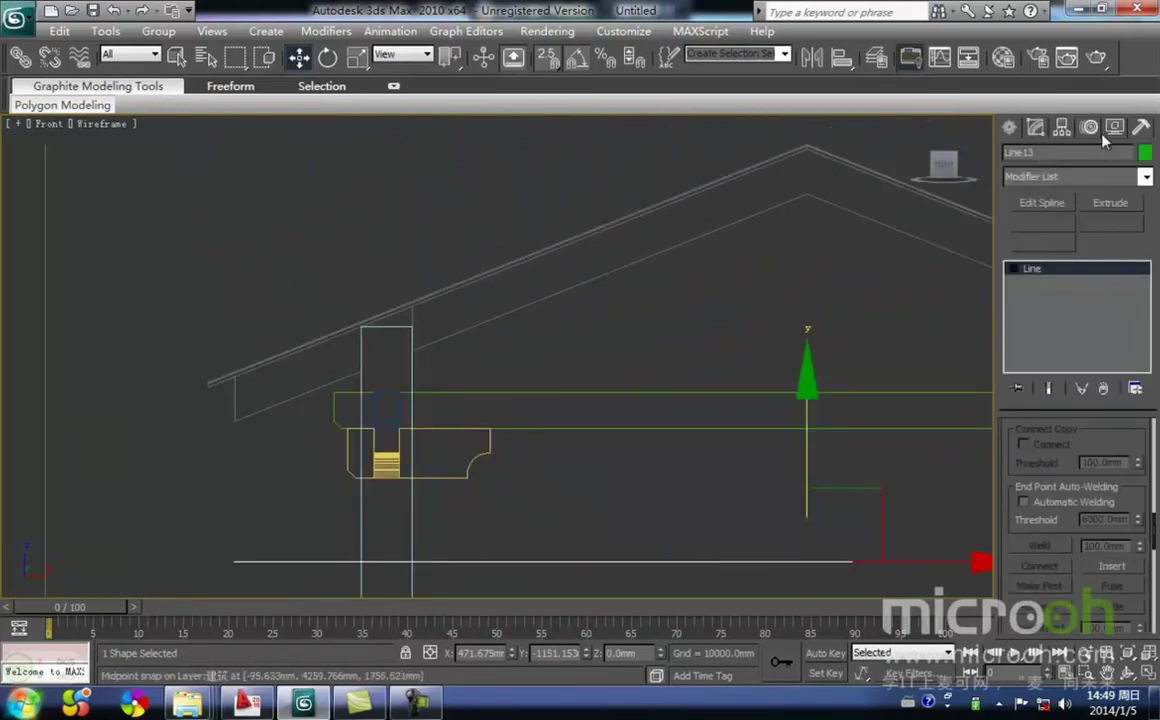
pyautogui.click(1009, 127)
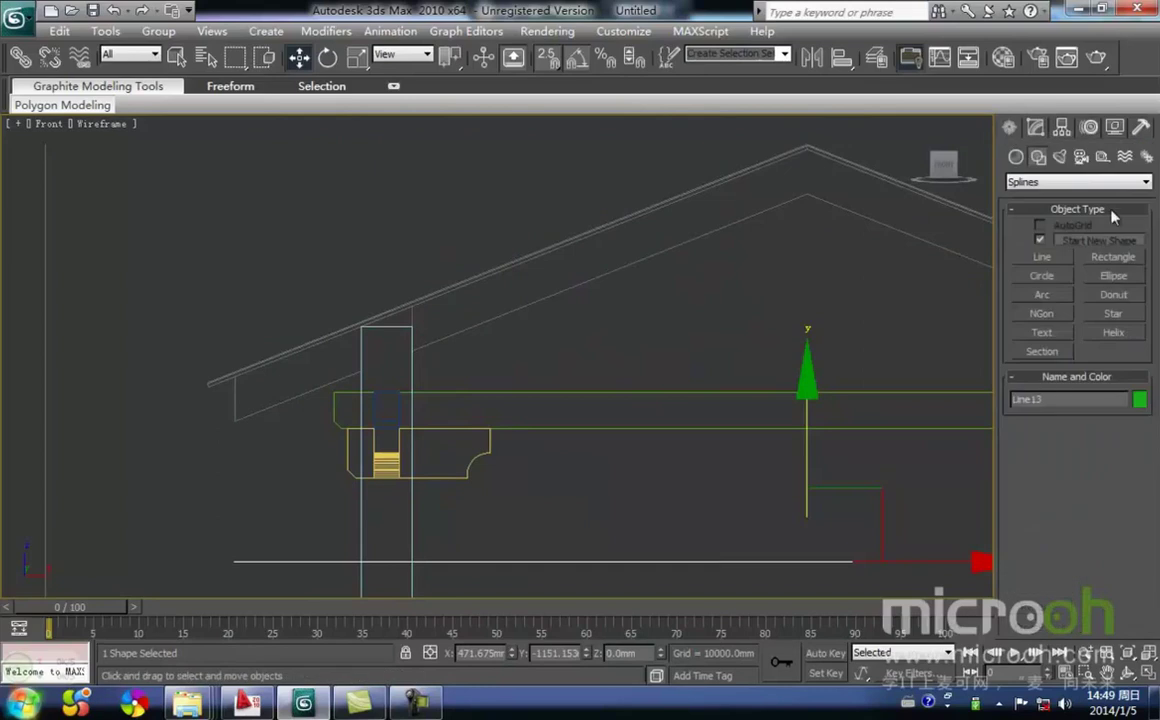
pyautogui.click(1102, 158)
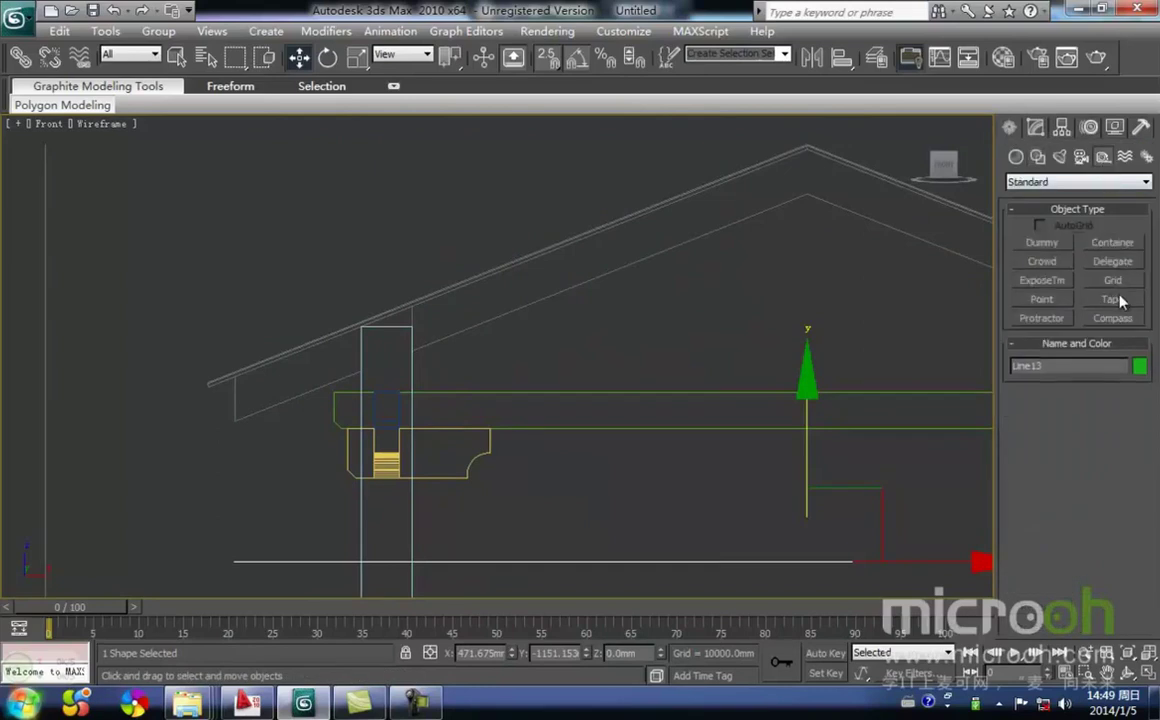
pyautogui.click(1112, 299)
pyautogui.moveTo(792, 243); pyautogui.dragTo(696, 362, button='middle')
pyautogui.moveTo(709, 330); pyautogui.dragTo(701, 289)
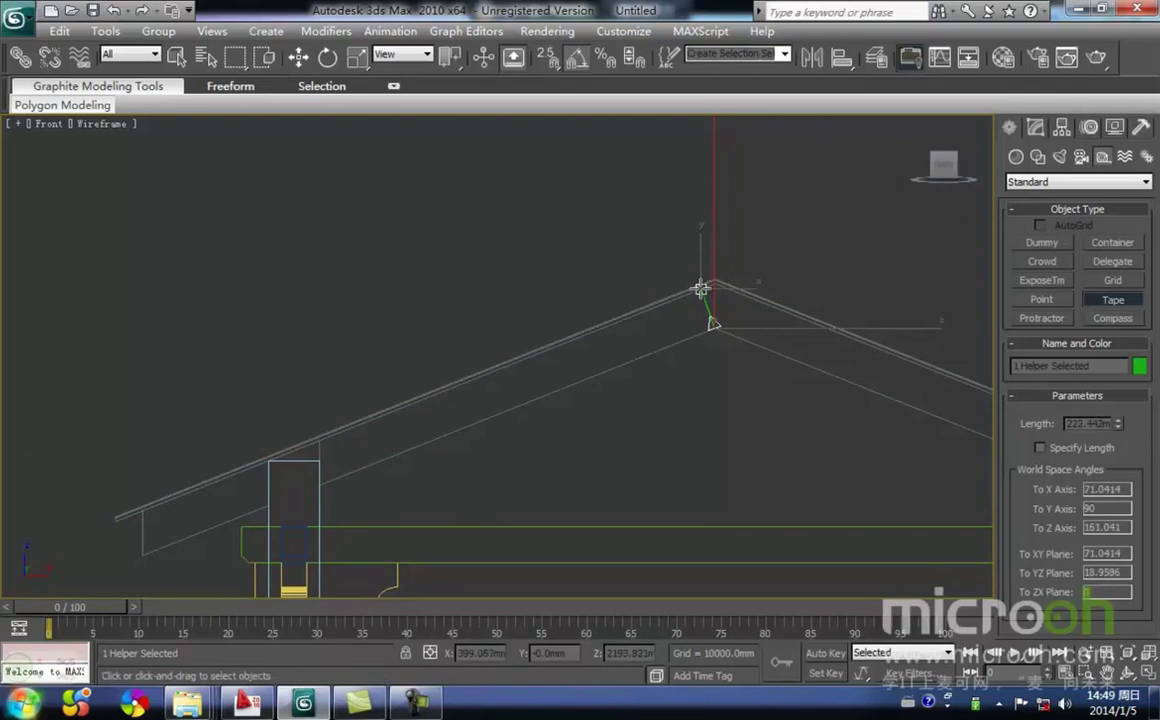
pyautogui.press('w')
pyautogui.press('Delete')
# Select the traced diagonal rafter outline and extrude it by 222 mm.
pyautogui.scroll(-3, 665, 335)
pyautogui.moveTo(665, 329); pyautogui.dragTo(686, 280, button='middle')
pyautogui.scroll(2, 686, 280)
pyautogui.click(552, 526)
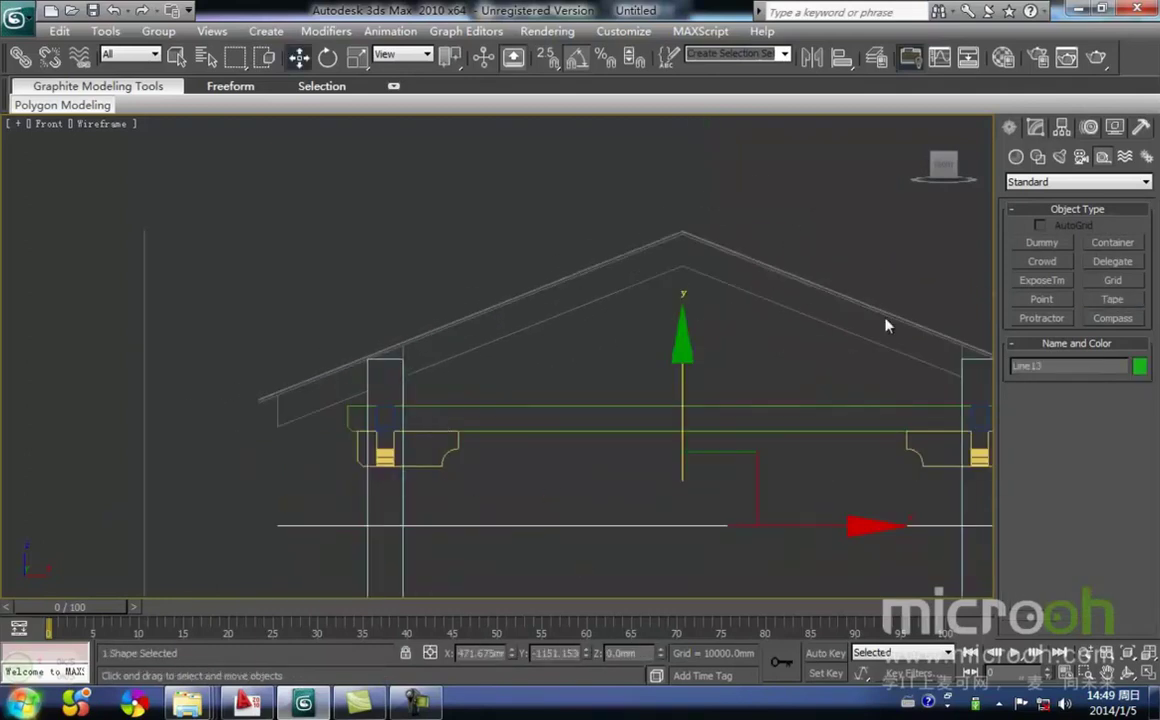
pyautogui.click(1035, 127)
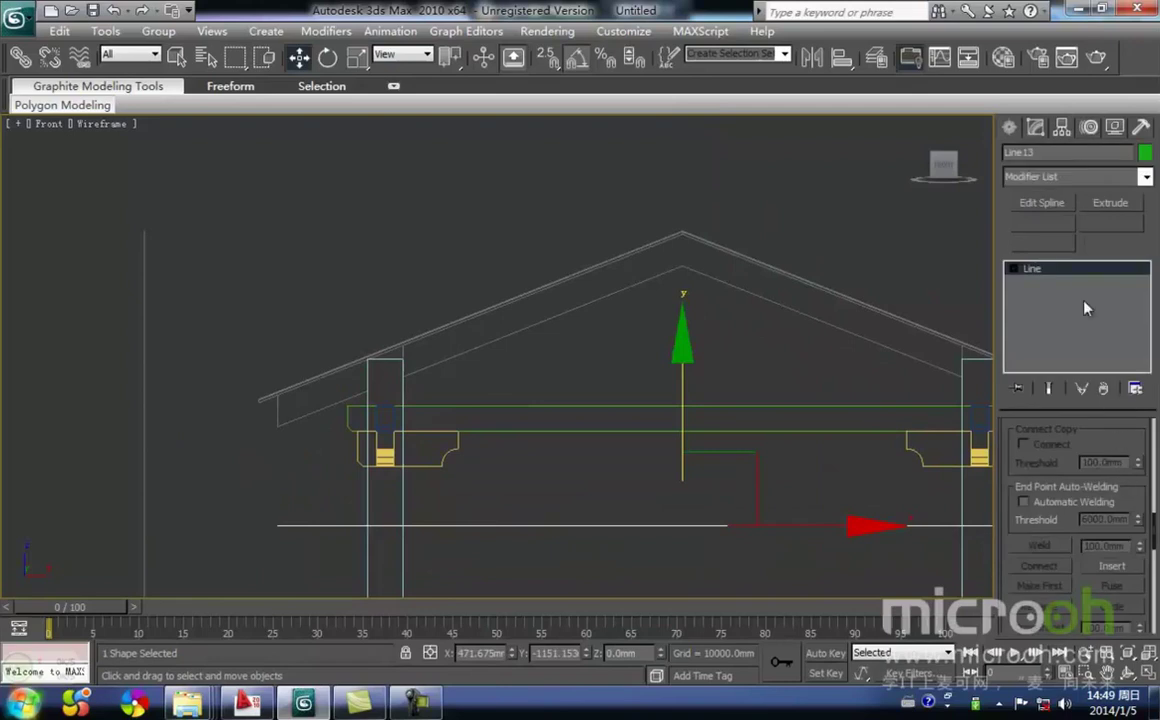
pyautogui.click(1096, 203)
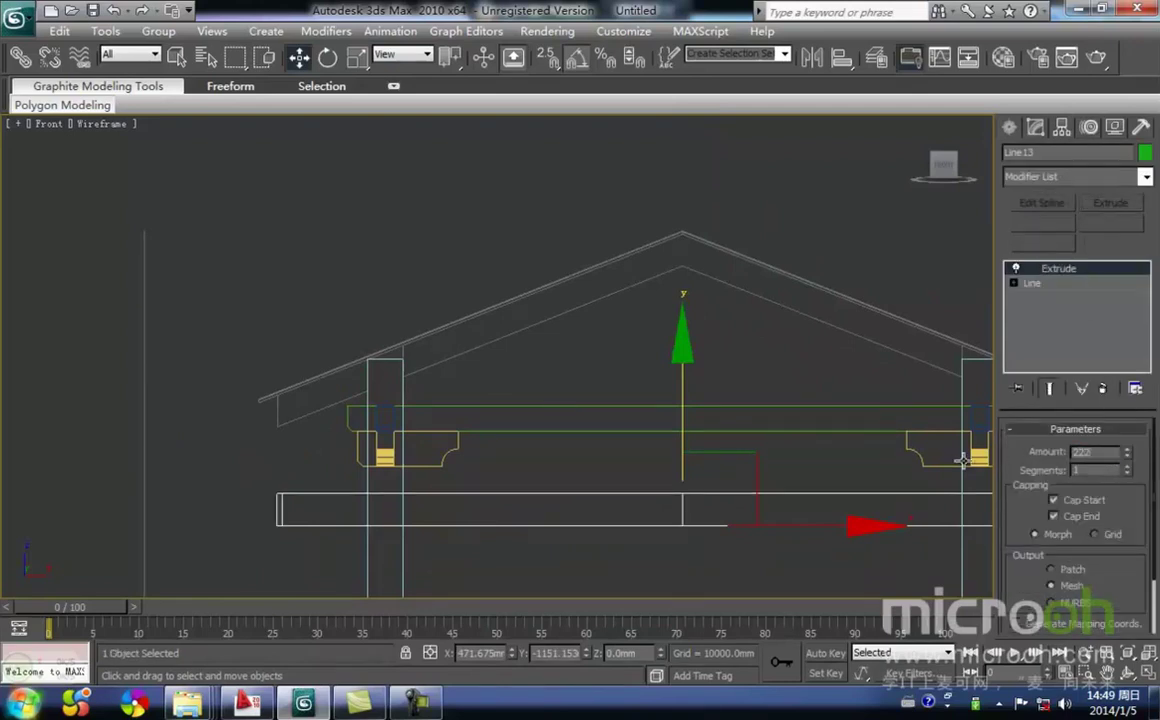
pyautogui.write('222')
pyautogui.press('Return')
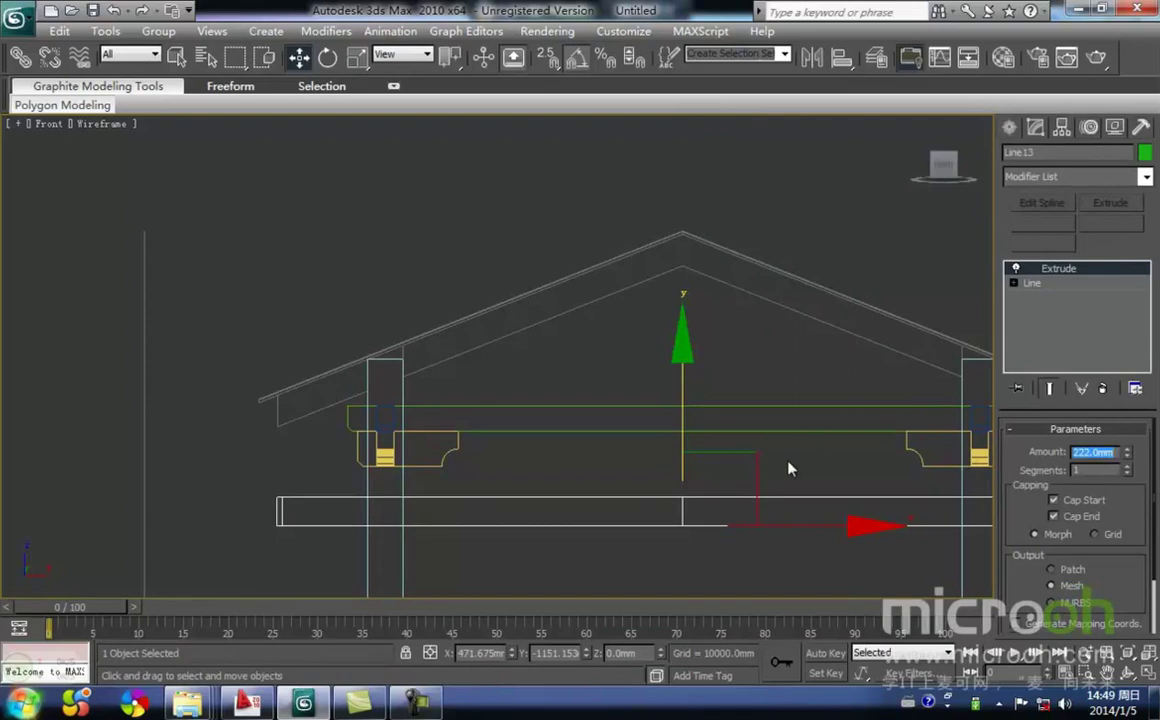
# Clear the selection and return to the top view, framing the lower triangle of the CAD roof plan.
pyautogui.click(584, 553)
pyautogui.click(643, 522)
pyautogui.press('t')
pyautogui.moveTo(645, 456); pyautogui.dragTo(584, 375, button='middle')
pyautogui.moveTo(518, 433); pyautogui.dragTo(578, 458, button='middle')
pyautogui.click(467, 421)
pyautogui.moveTo(467, 421); pyautogui.dragTo(501, 386, button='middle')
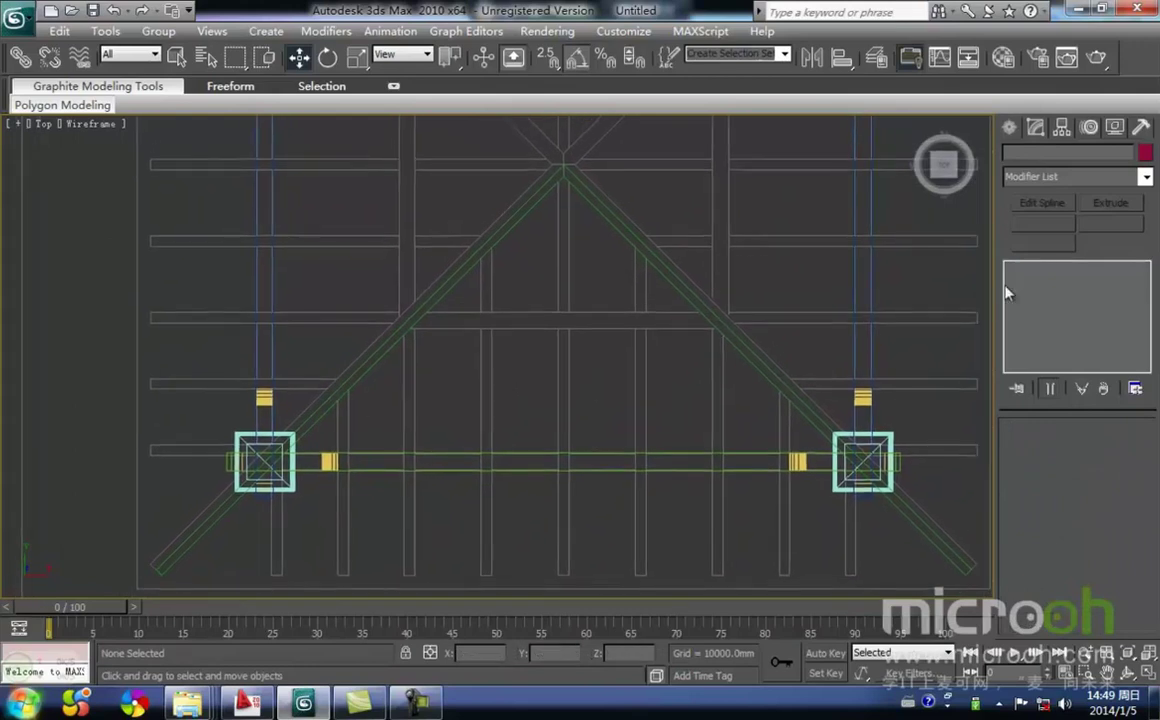
# Trace the upper horizontal CAD beam between the two diagonal rafters with a line and close the outline.
pyautogui.click(1009, 129)
pyautogui.click(1016, 159)
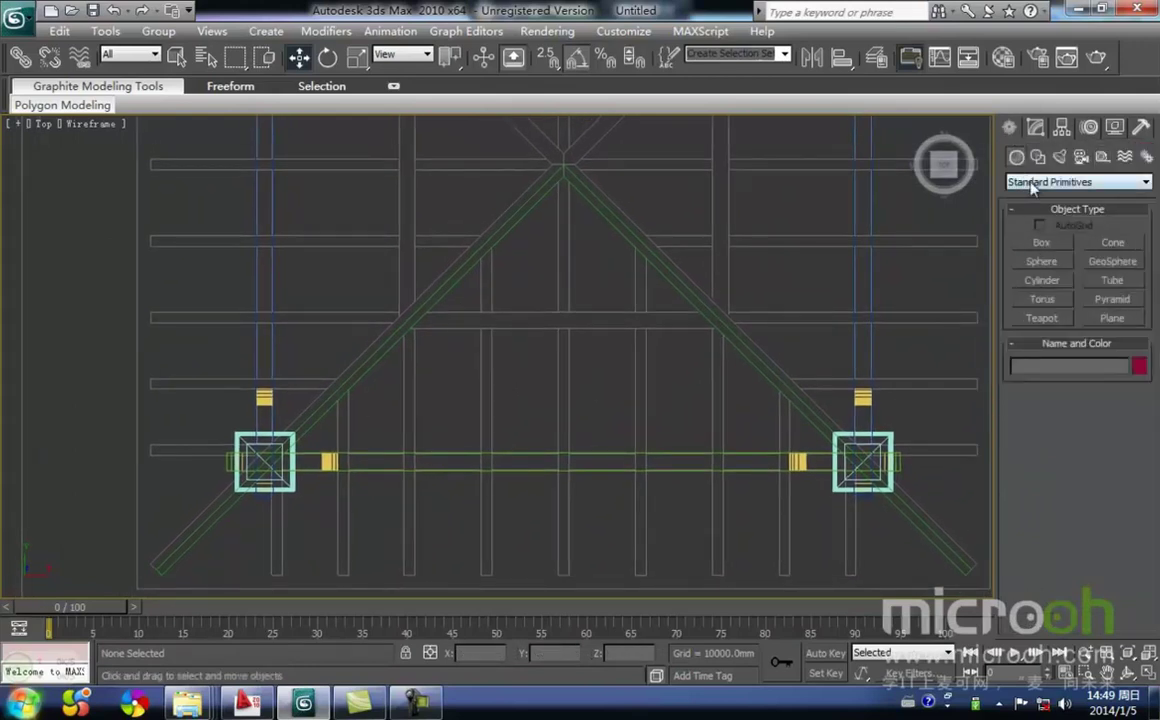
pyautogui.click(1038, 157)
pyautogui.click(1042, 259)
pyautogui.moveTo(509, 341); pyautogui.dragTo(491, 350, button='middle')
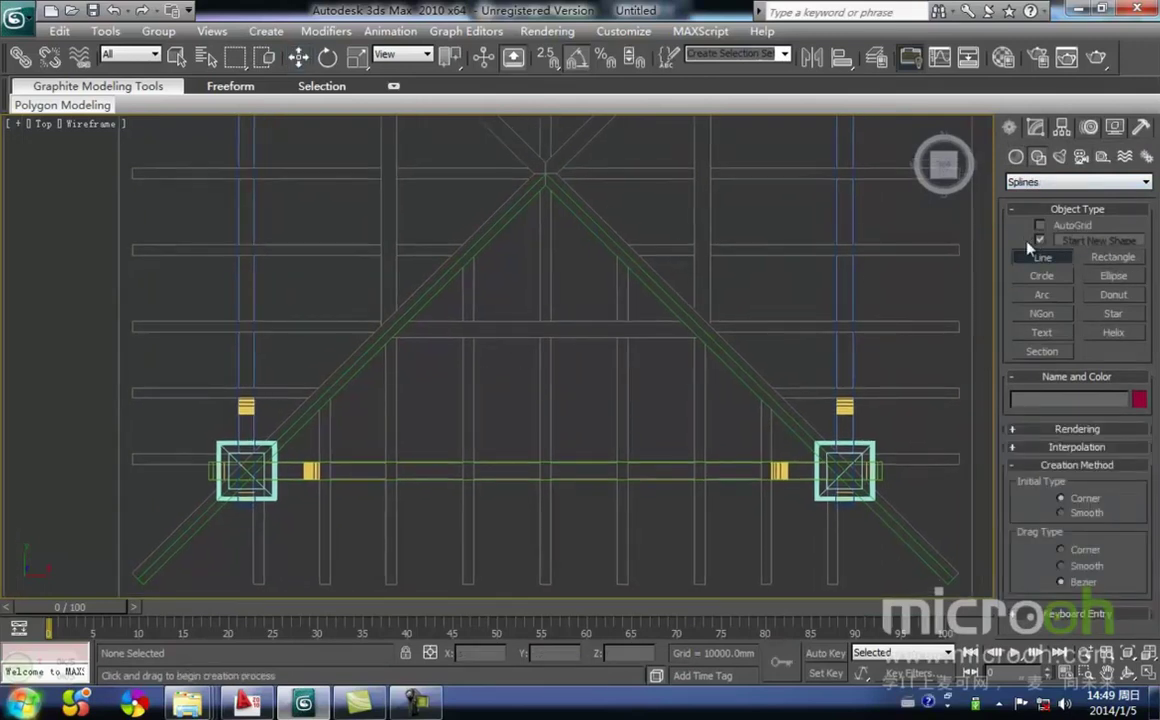
pyautogui.click(406, 321)
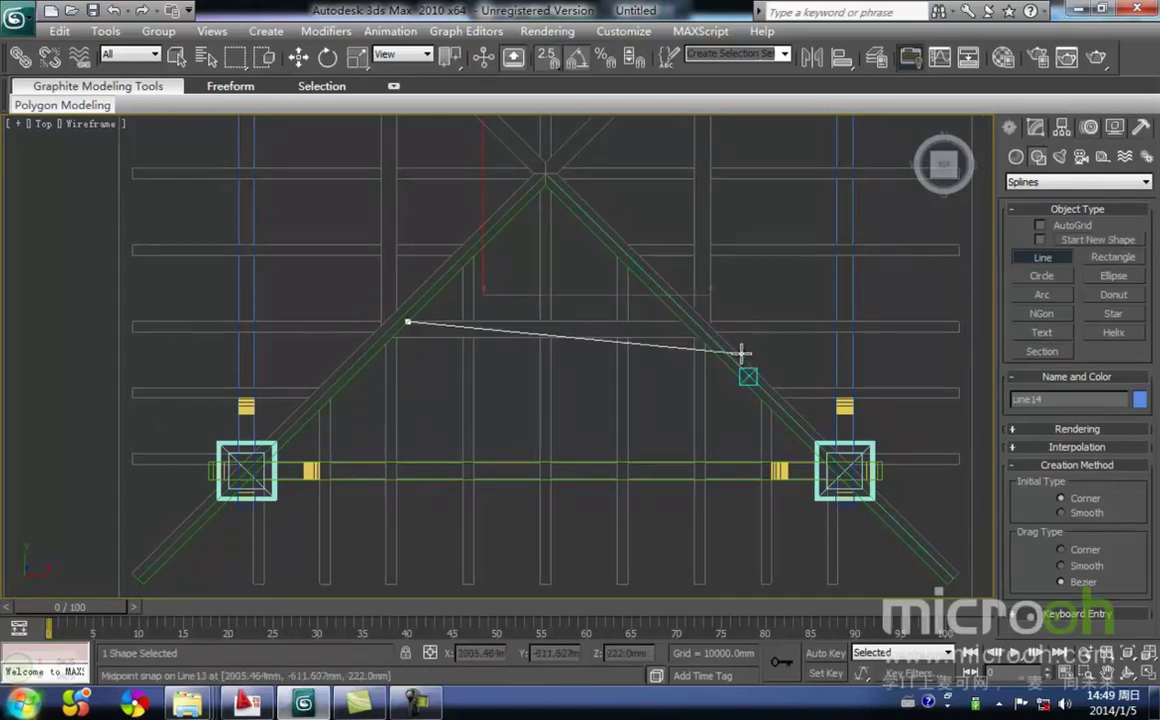
pyautogui.scroll(3, 740, 350)
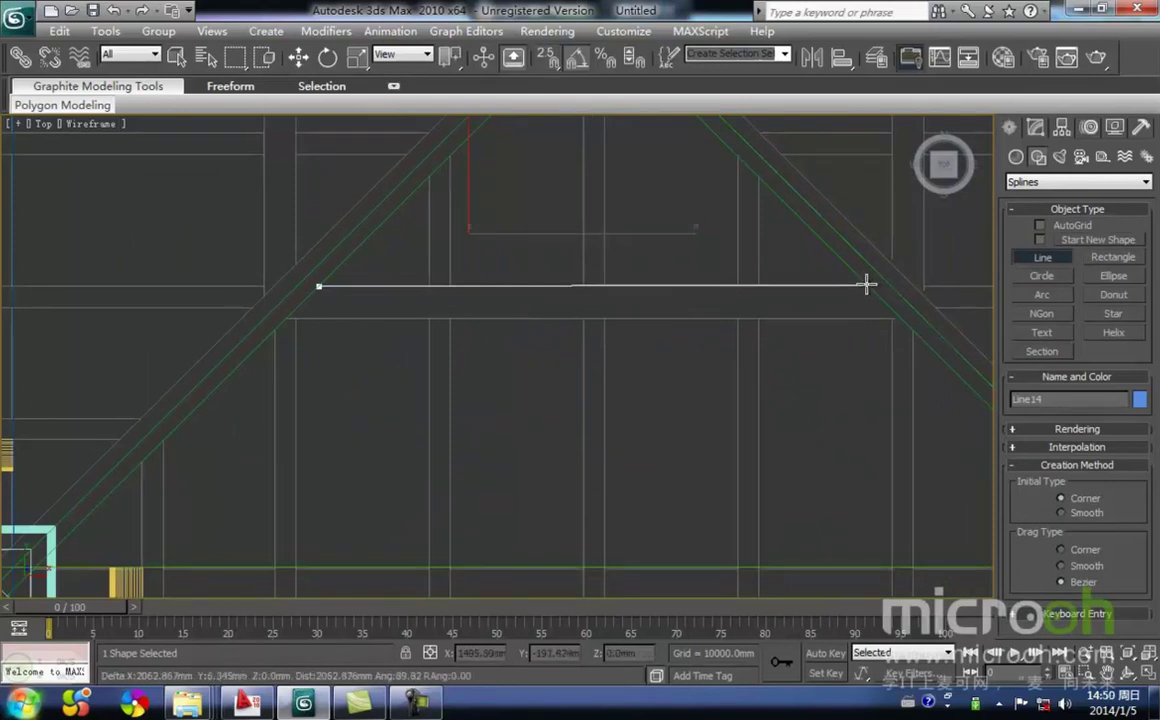
pyautogui.click(869, 287)
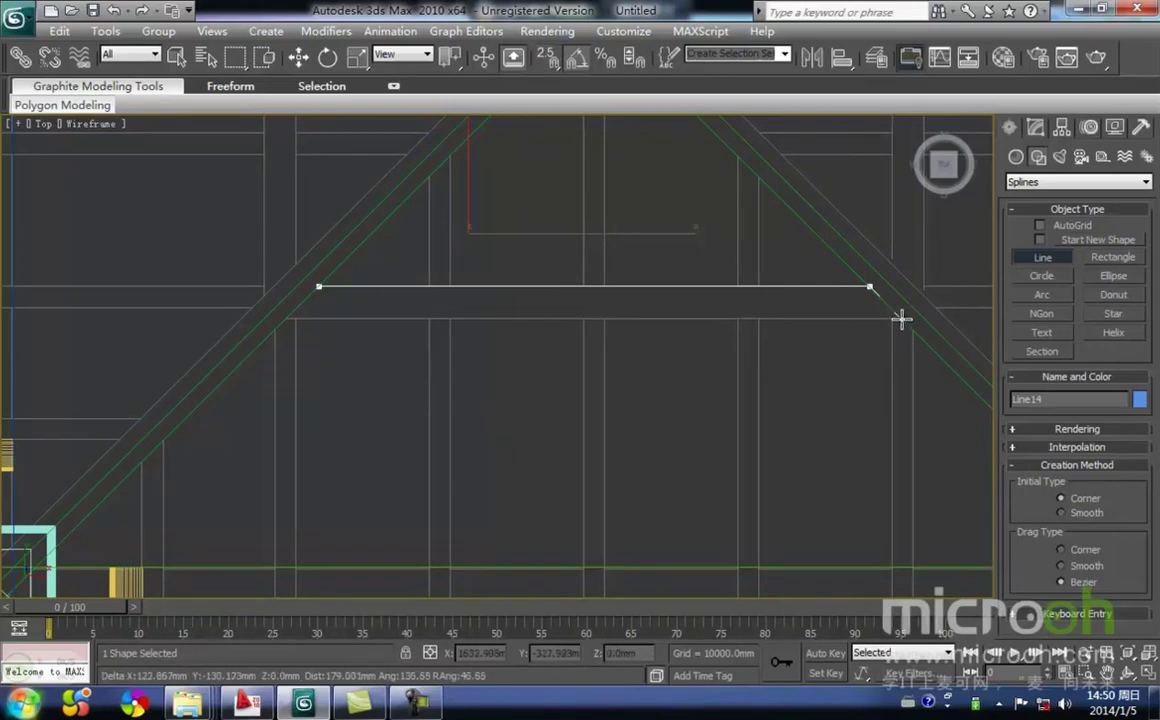
pyautogui.click(900, 317)
pyautogui.click(286, 318)
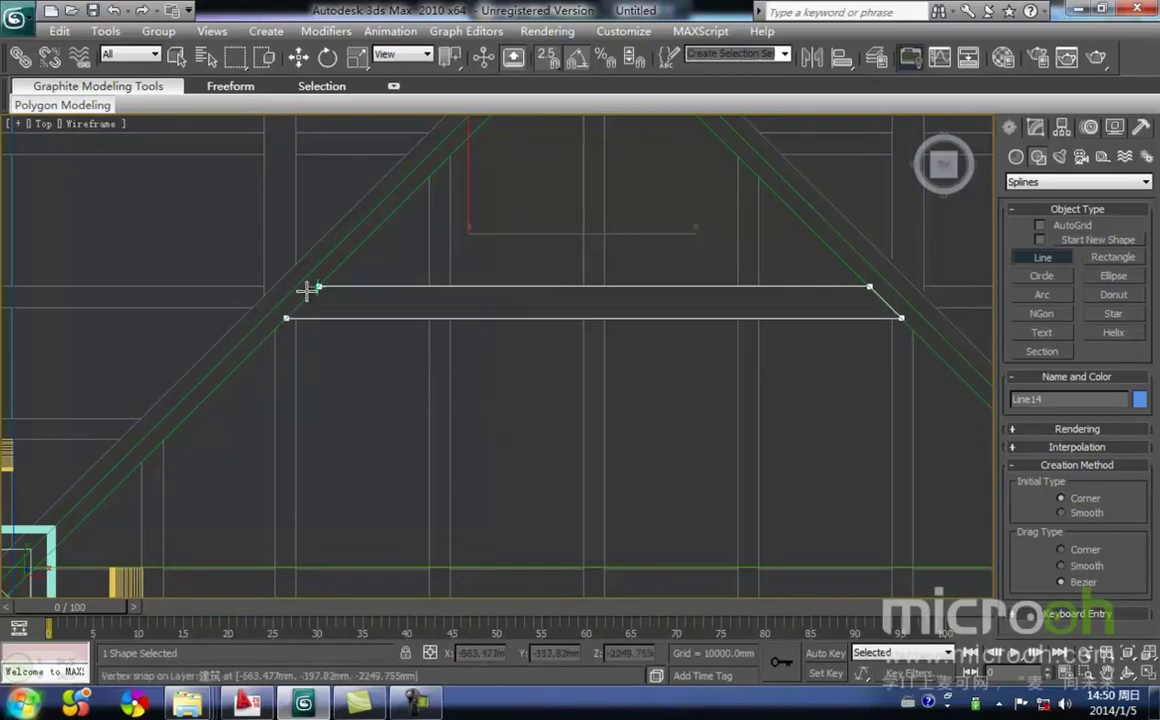
pyautogui.click(316, 287)
pyautogui.click(572, 405)
# Hide the modelled geometry so that the lower horizontal beam in the CAD roof plan is exposed, and frame it.
pyautogui.moveTo(791, 427); pyautogui.dragTo(823, 335, button='middle')
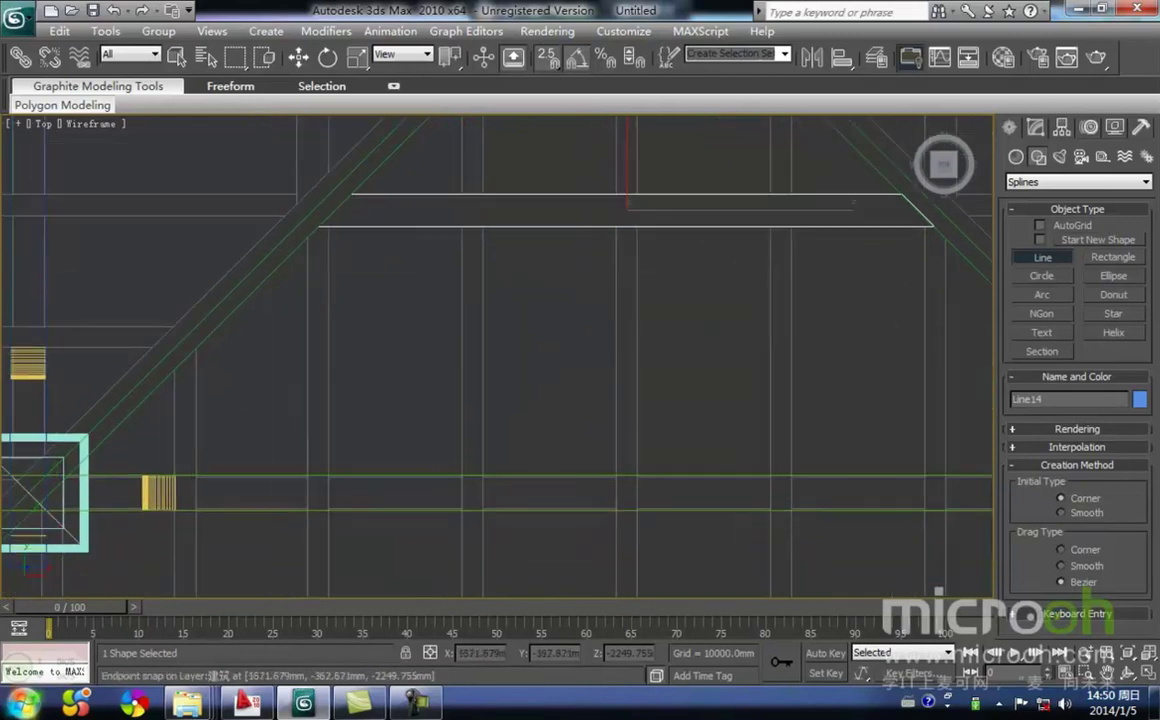
pyautogui.moveTo(288, 340); pyautogui.dragTo(417, 252, button='middle')
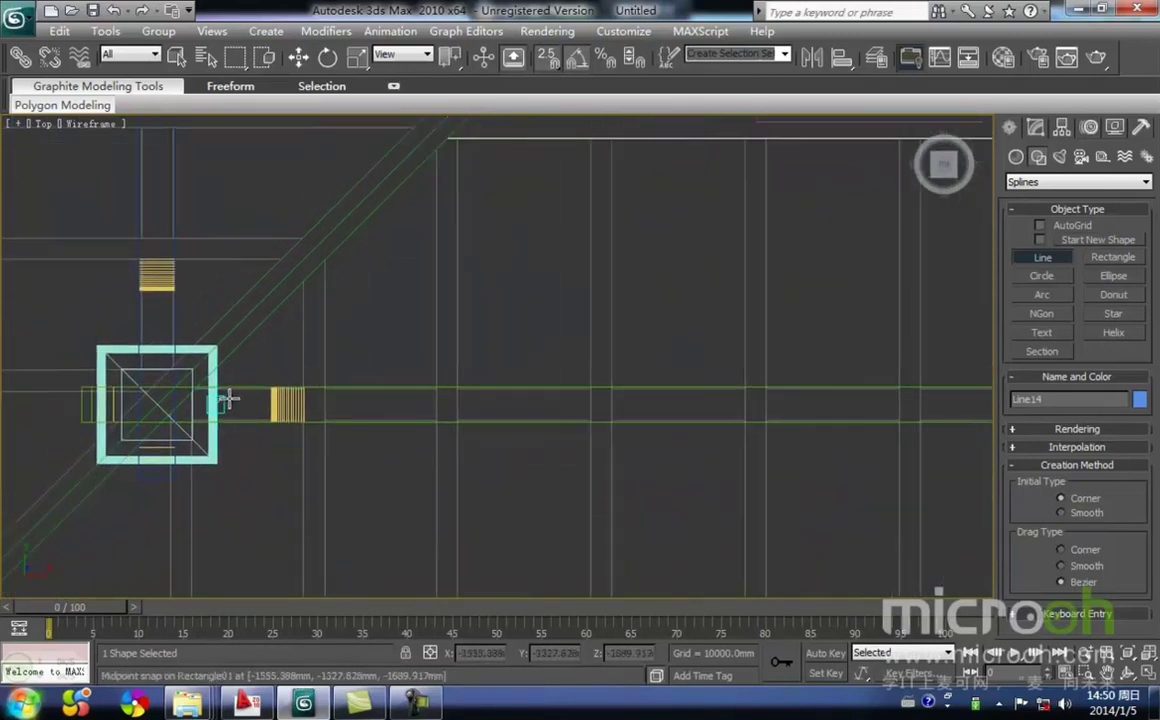
pyautogui.scroll(-6, 337, 352)
pyautogui.moveTo(419, 352); pyautogui.dragTo(419, 438, button='middle')
pyautogui.press('F3')
pyautogui.scroll(2, 500, 380)
pyautogui.scroll(-2, 419, 436)
pyautogui.scroll(2, 419, 435)
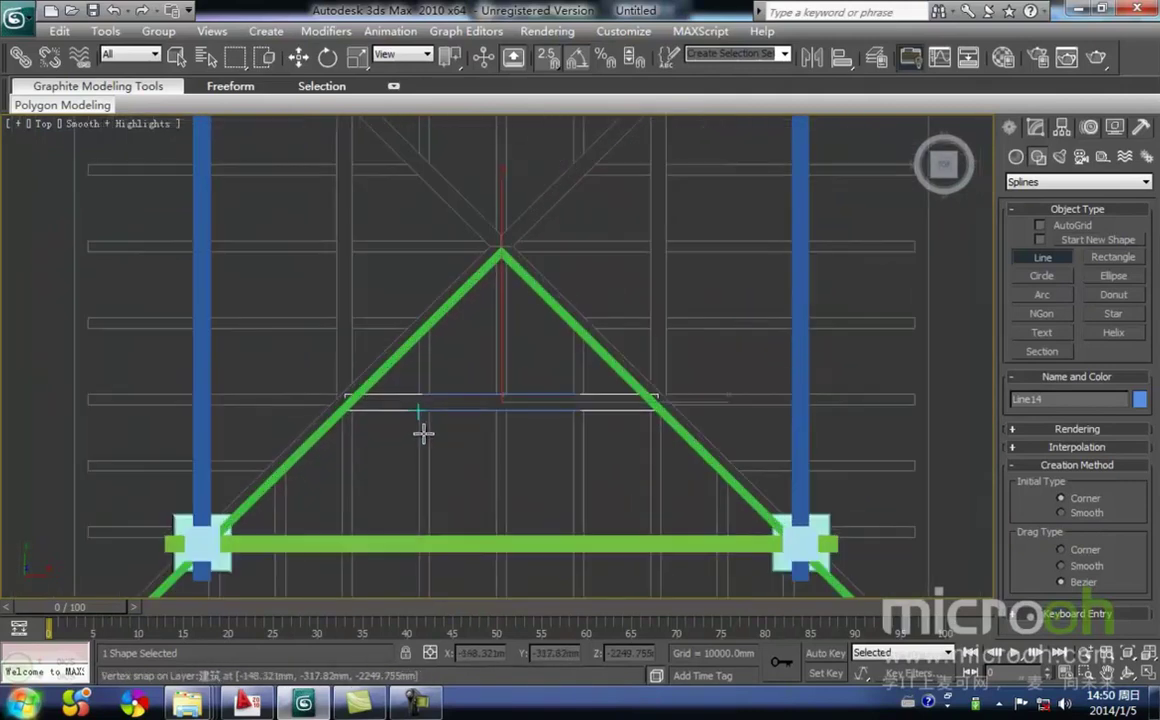
pyautogui.hotkey('shift', 'g')
pyautogui.moveTo(344, 468); pyautogui.dragTo(305, 362, button='middle')
pyautogui.scroll(2, 184, 464)
pyautogui.moveTo(183, 466); pyautogui.dragTo(236, 430, button='middle')
pyautogui.moveTo(491, 441); pyautogui.dragTo(549, 407, button='middle')
pyautogui.moveTo(177, 421); pyautogui.dragTo(345, 460, button='middle')
pyautogui.moveTo(464, 373); pyautogui.dragTo(251, 400, button='middle')
pyautogui.scroll(-2, 181, 456)
pyautogui.moveTo(339, 425); pyautogui.dragTo(248, 422, button='middle')
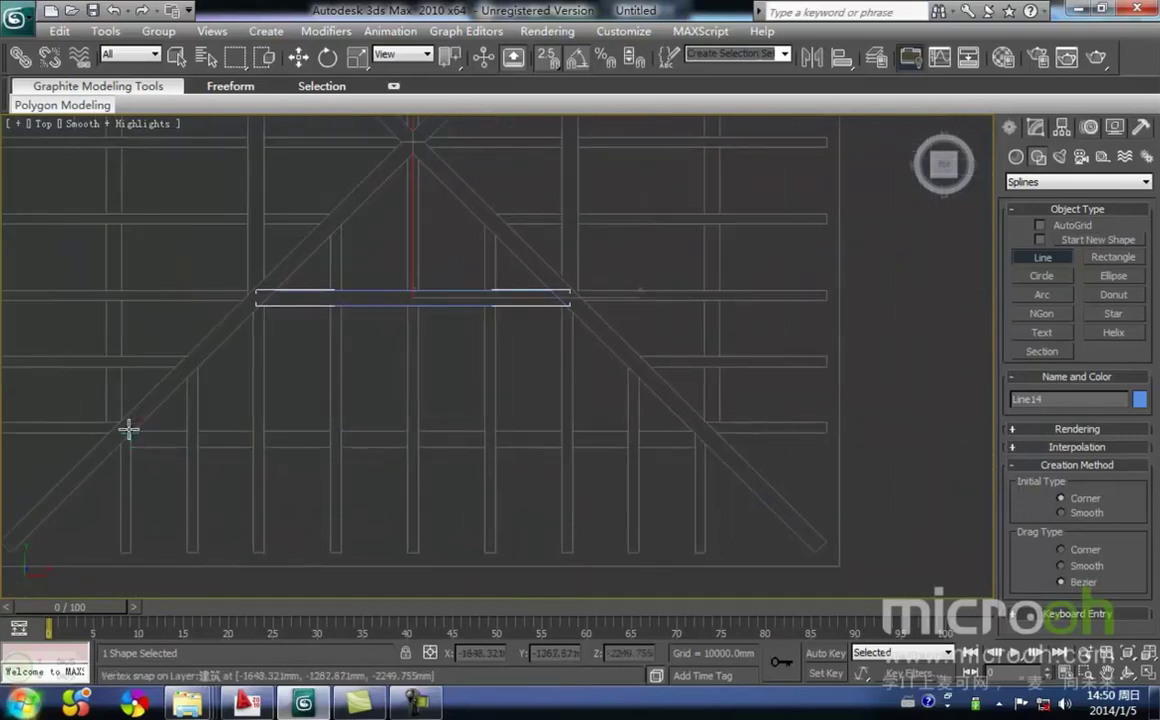
# Trace the lower horizontal CAD beam between the diagonal rafters as a second closed spline of the same shape.
pyautogui.click(134, 430)
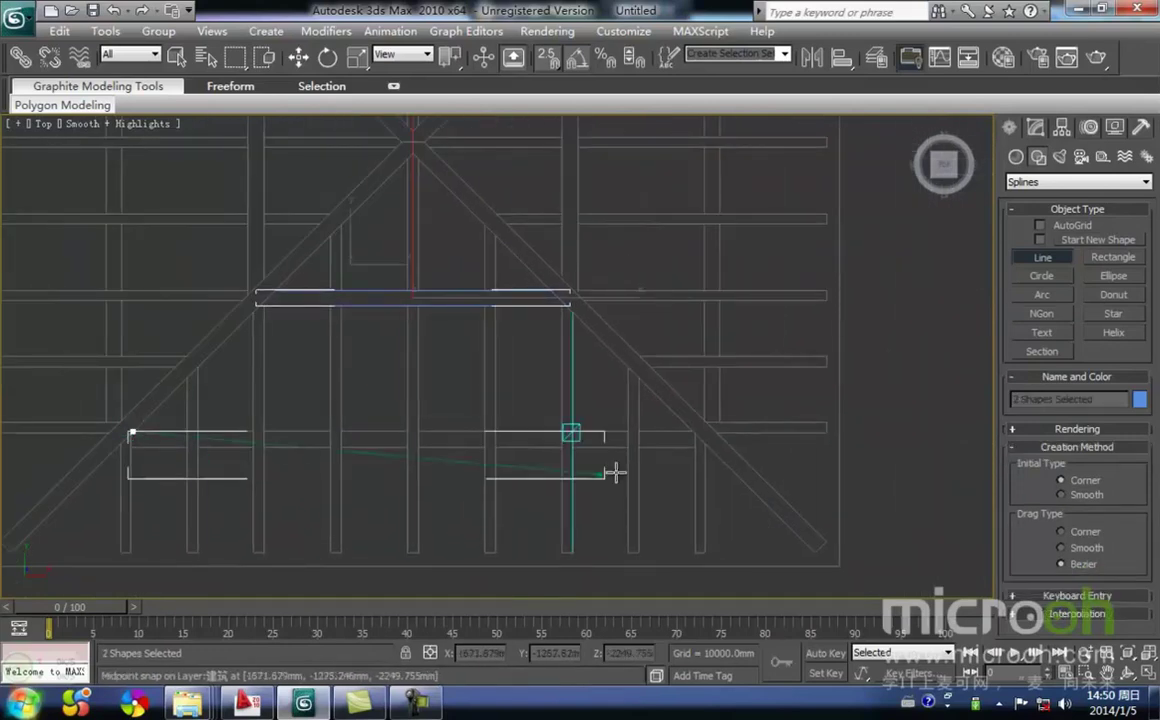
pyautogui.scroll(2, 705, 445)
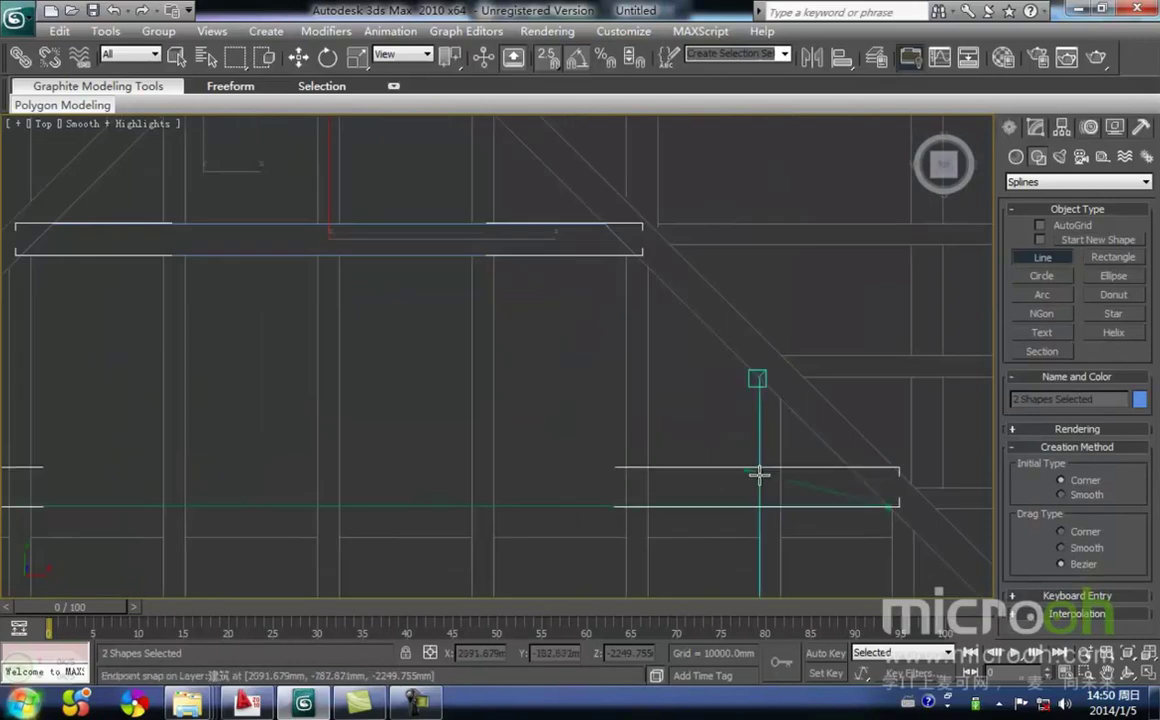
pyautogui.press('i')
pyautogui.scroll(3, 497, 392)
pyautogui.click(475, 374)
pyautogui.click(476, 451)
pyautogui.scroll(-5, 492, 355)
pyautogui.press('i')
pyautogui.scroll(3, 284, 356)
pyautogui.click(534, 357)
pyautogui.scroll(3, 533, 317)
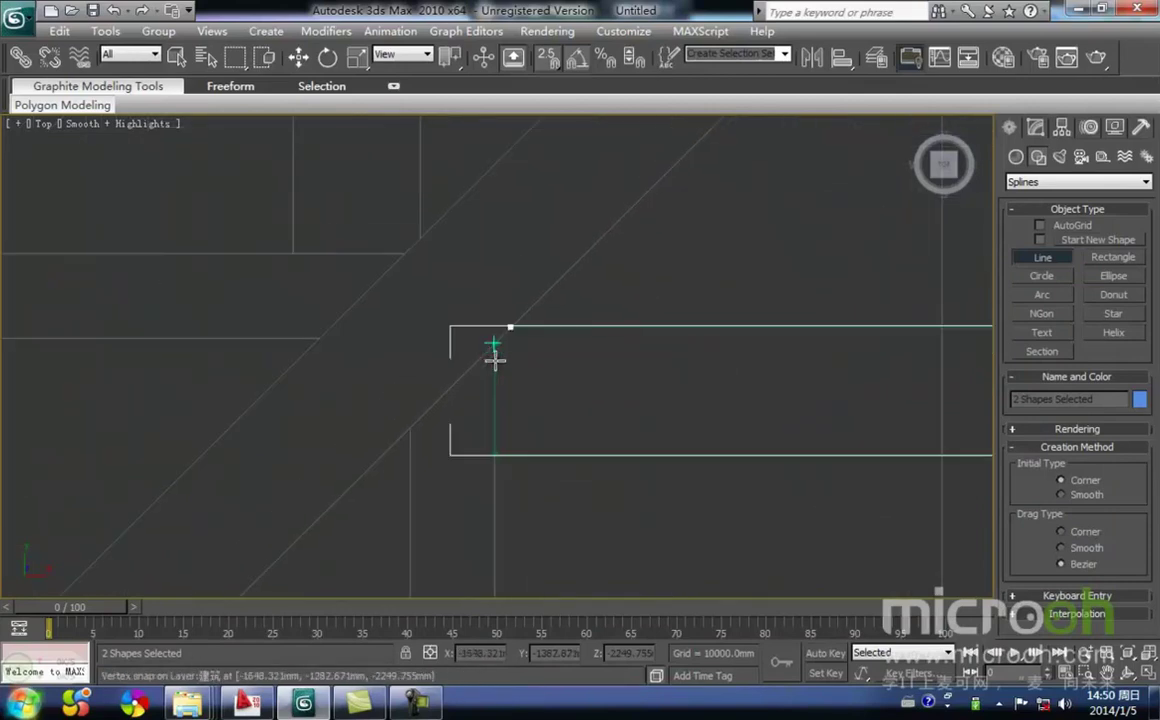
pyautogui.click(510, 328)
pyautogui.click(551, 409)
# Show the geometry again and extrude the shape with both horizontal beam outlines by 222 mm.
pyautogui.rightClick(712, 282)
pyautogui.scroll(-3, 740, 278)
pyautogui.moveTo(704, 289); pyautogui.dragTo(441, 368, button='middle')
pyautogui.scroll(-2, 445, 366)
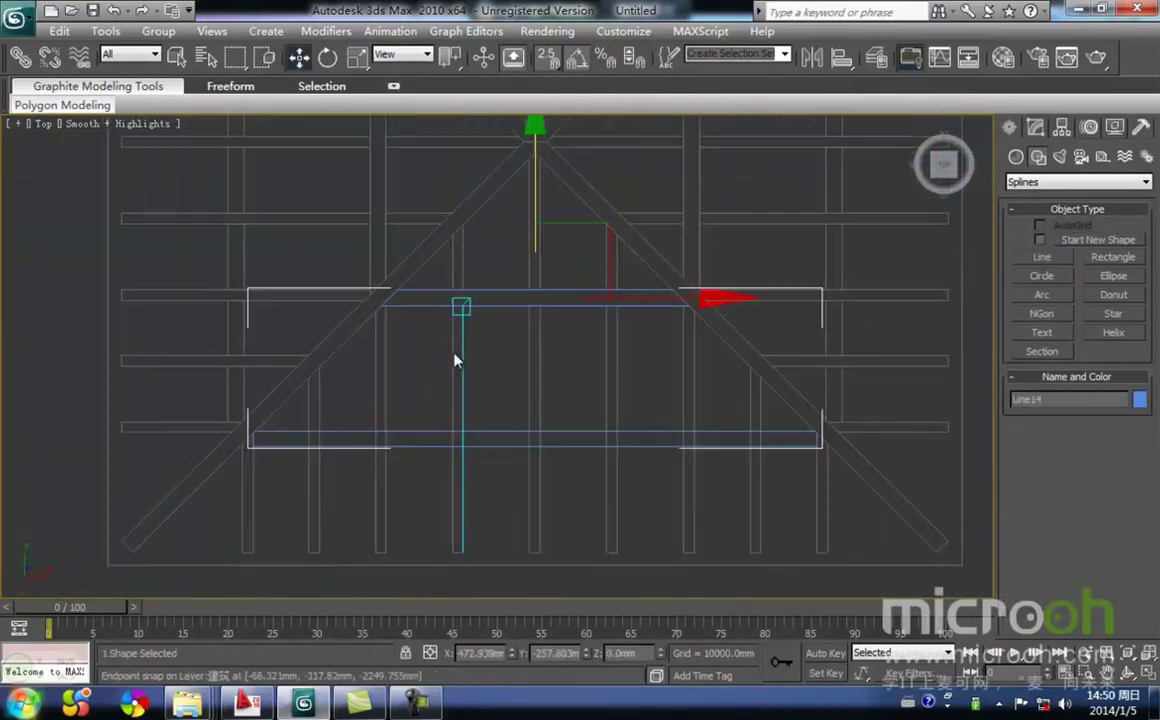
pyautogui.moveTo(545, 350)
pyautogui.mouseDown(button='middle')
pyautogui.moveTo(559, 324)
pyautogui.moveTo(497, 371)
pyautogui.mouseUp(button='middle')
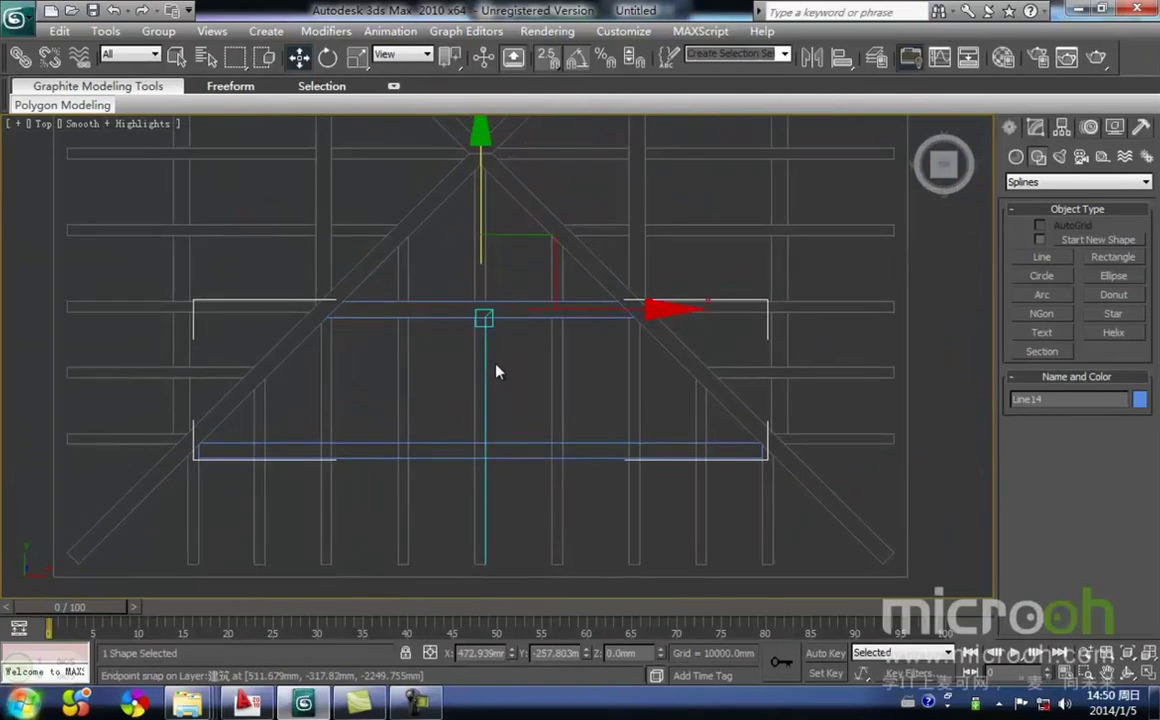
pyautogui.scroll(1, 481, 383)
pyautogui.moveTo(468, 382); pyautogui.dragTo(509, 381, button='middle')
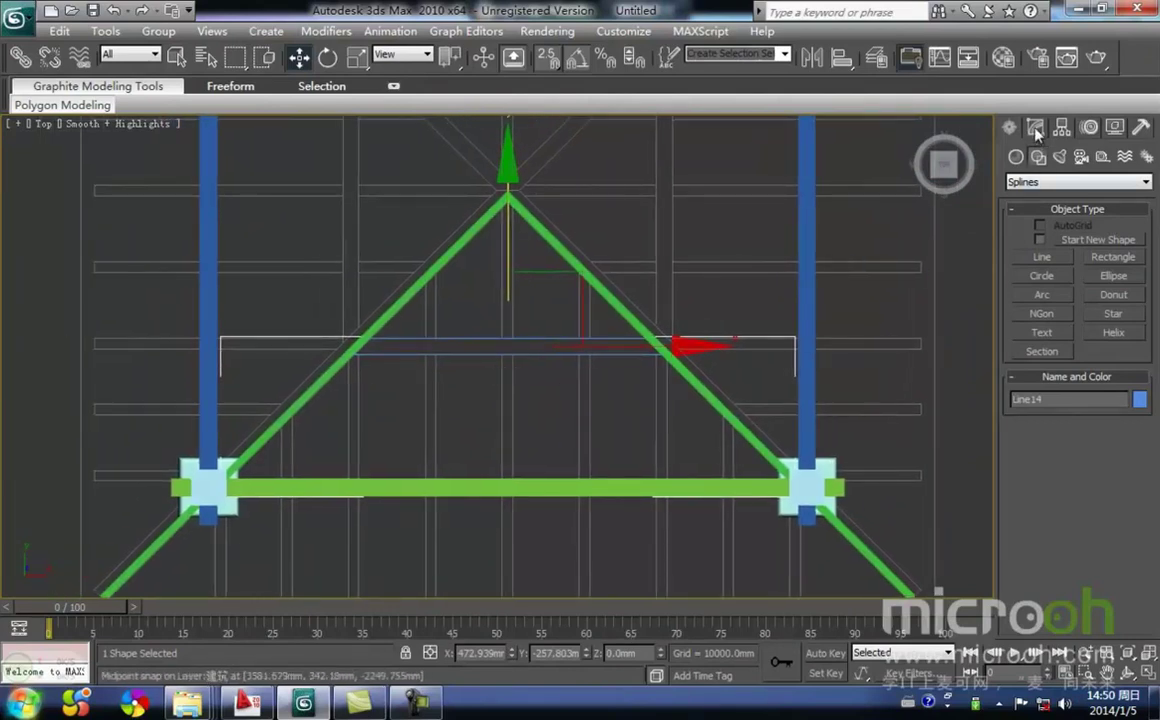
pyautogui.click(1036, 131)
pyautogui.click(1110, 203)
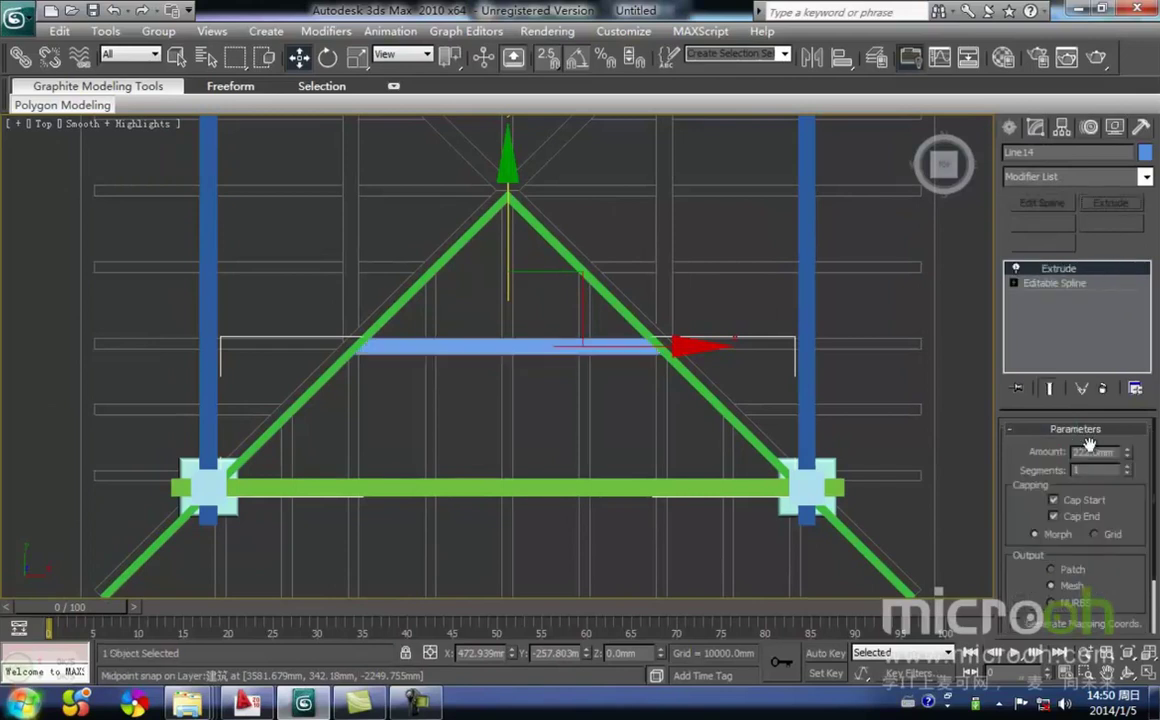
# Return the top view to wireframe and hide the modelled geometry so only the CAD roof plan remains.
pyautogui.press('F3')
pyautogui.moveTo(503, 346); pyautogui.dragTo(522, 340, button='middle')
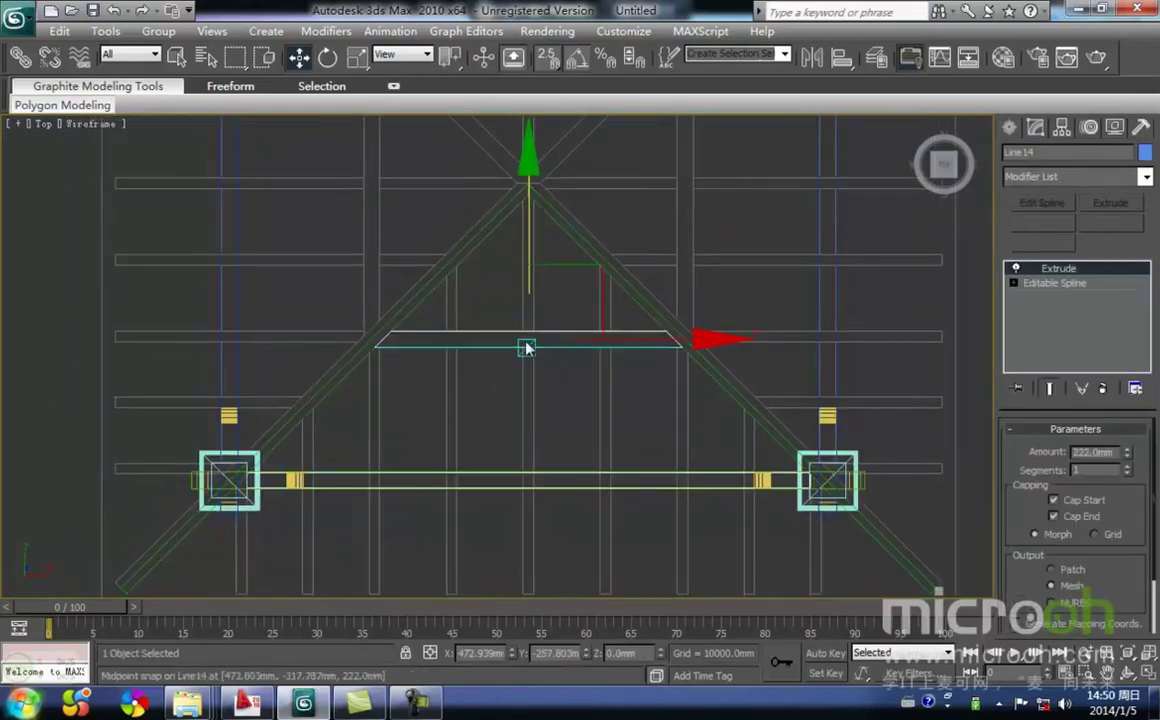
pyautogui.moveTo(465, 414); pyautogui.dragTo(541, 305, button='middle')
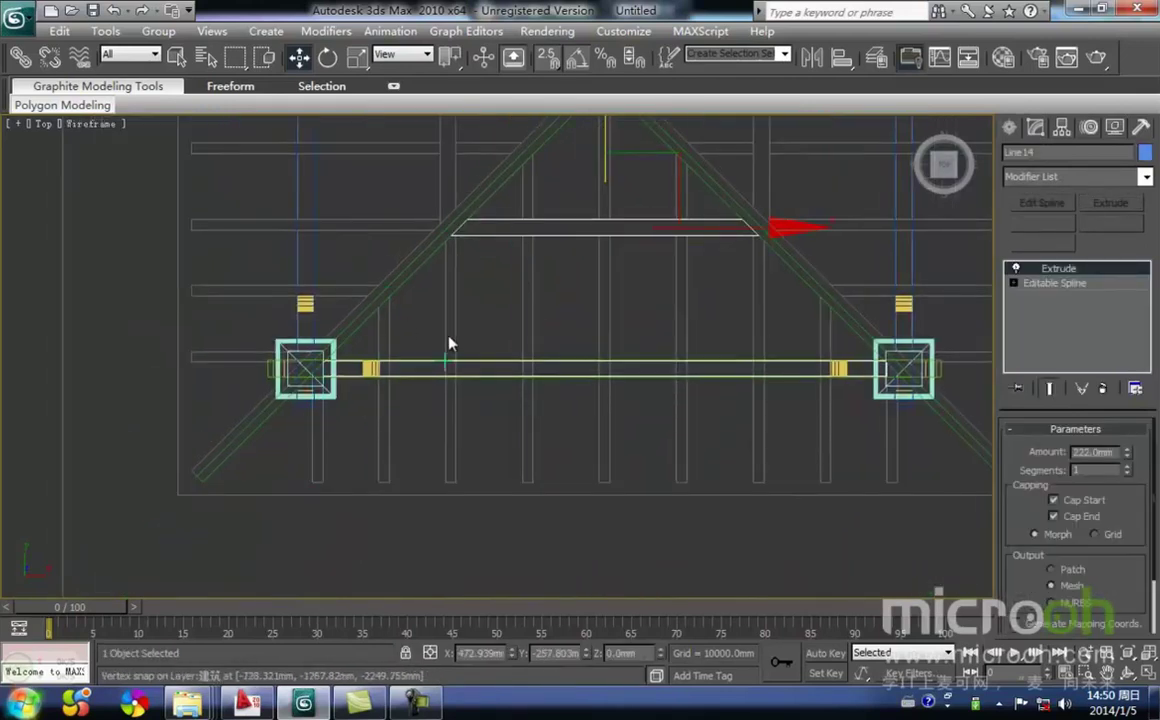
pyautogui.moveTo(468, 346); pyautogui.dragTo(443, 368, button='middle')
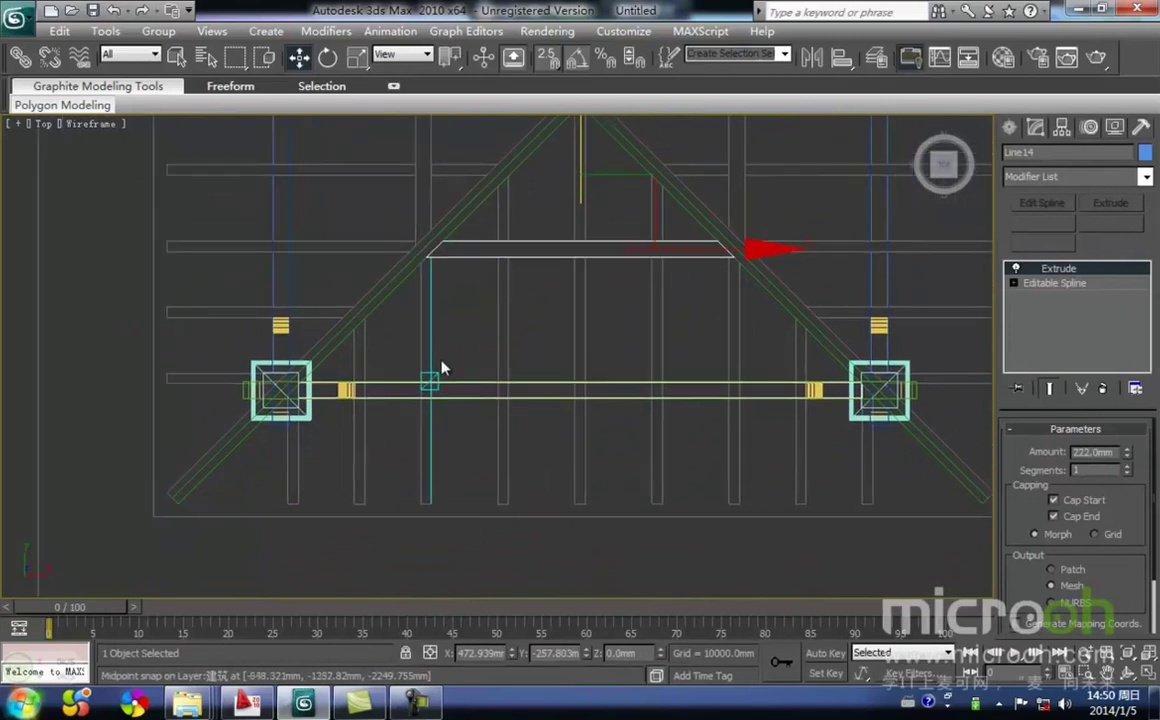
pyautogui.hotkey('shift', 'g')
pyautogui.moveTo(563, 362); pyautogui.dragTo(539, 407, button='middle')
# Trace the leftmost short rafter below the left diagonal as a new line shape and close its outline.
pyautogui.click(1010, 129)
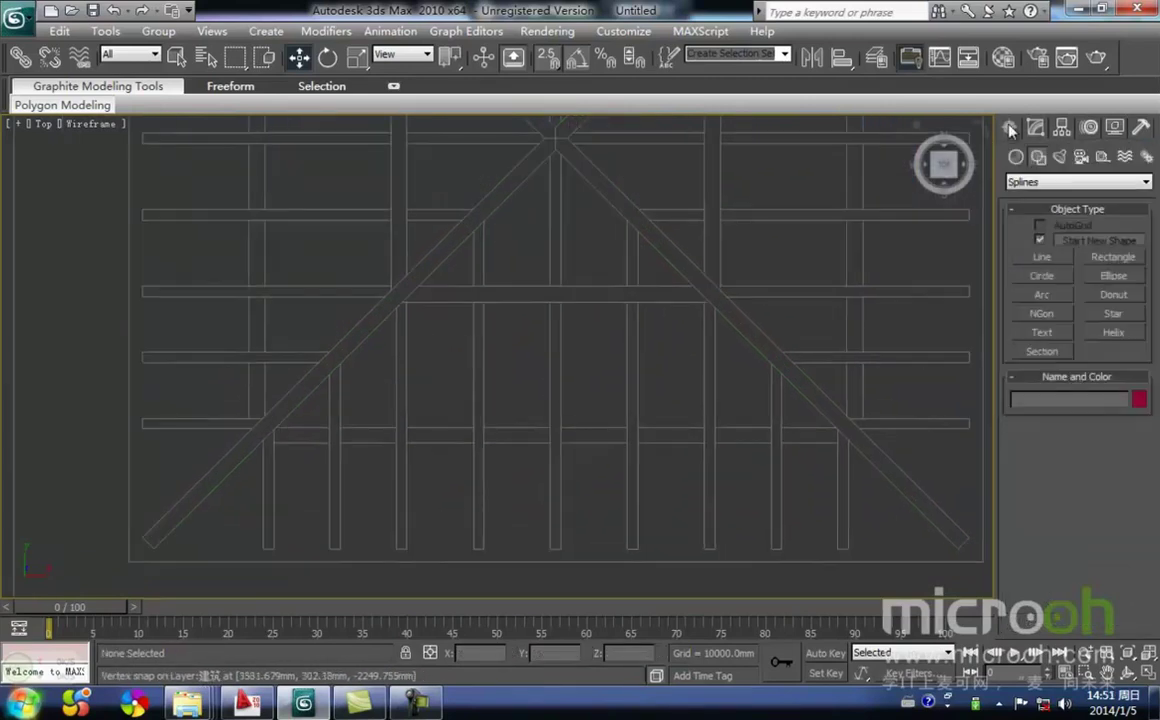
pyautogui.click(1042, 257)
pyautogui.scroll(3, 450, 342)
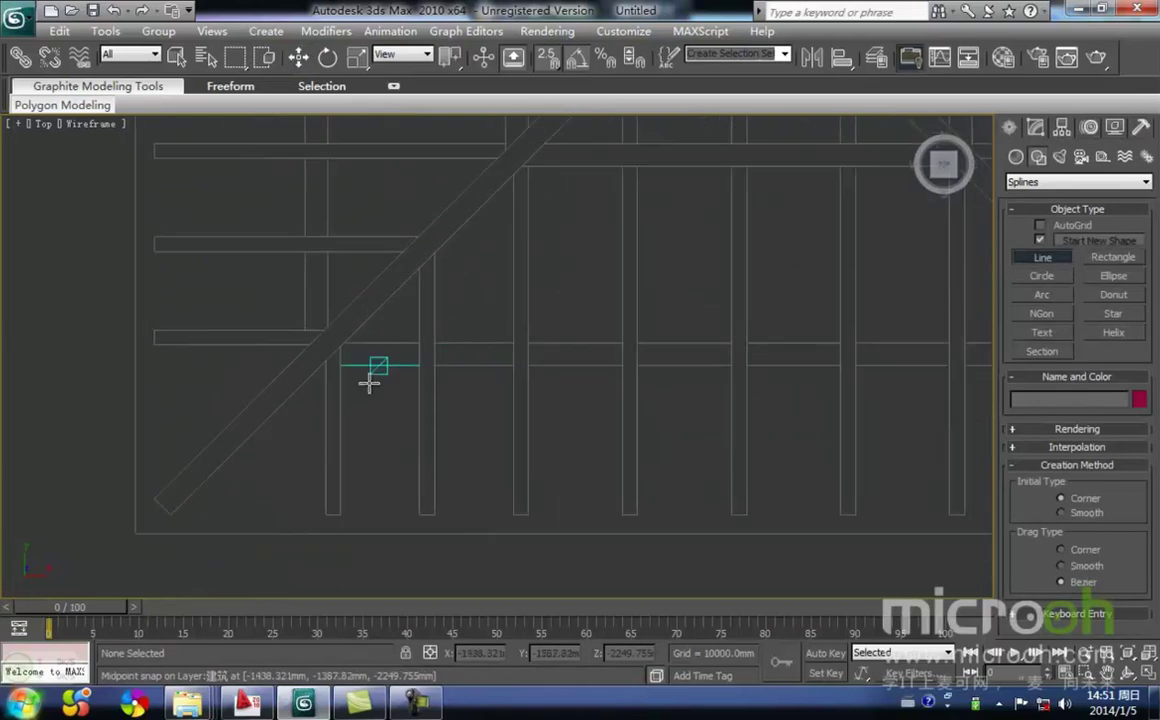
pyautogui.click(375, 484)
pyautogui.click(390, 484)
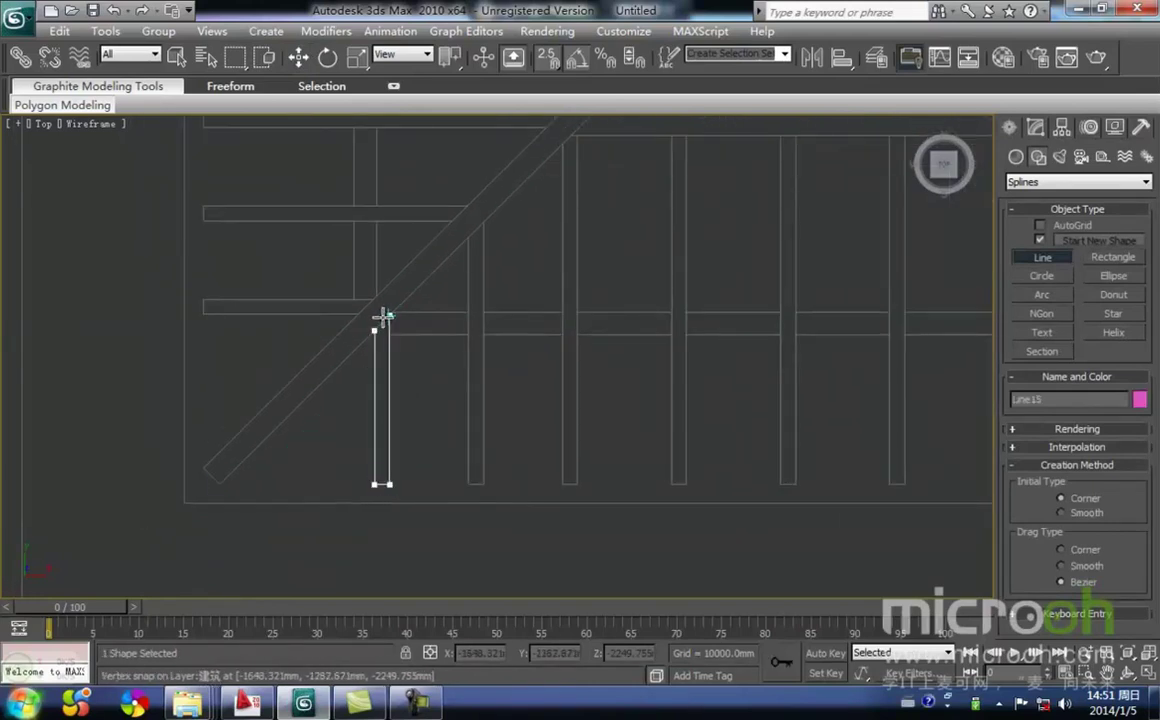
pyautogui.click(373, 329)
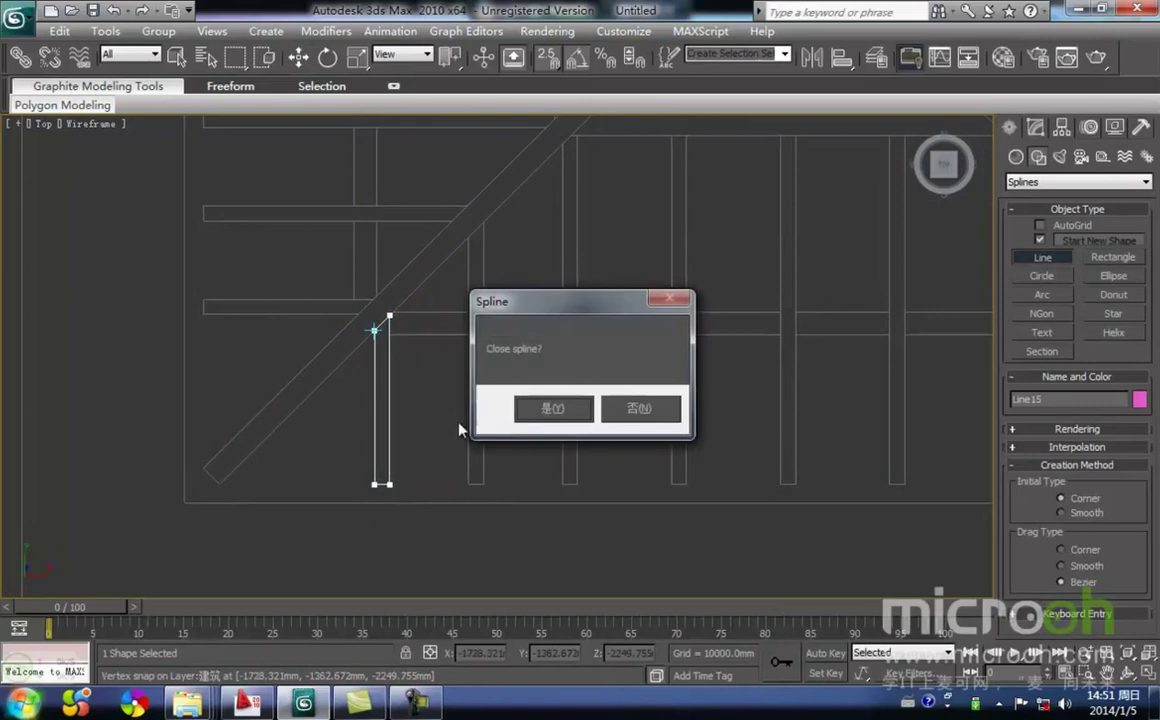
pyautogui.click(554, 409)
# Turn off starting a new shape and trace the second rafter from the left as a closed spline.
pyautogui.click(1039, 241)
pyautogui.moveTo(445, 304); pyautogui.dragTo(430, 331, button='middle')
pyautogui.click(453, 264)
pyautogui.click(468, 248)
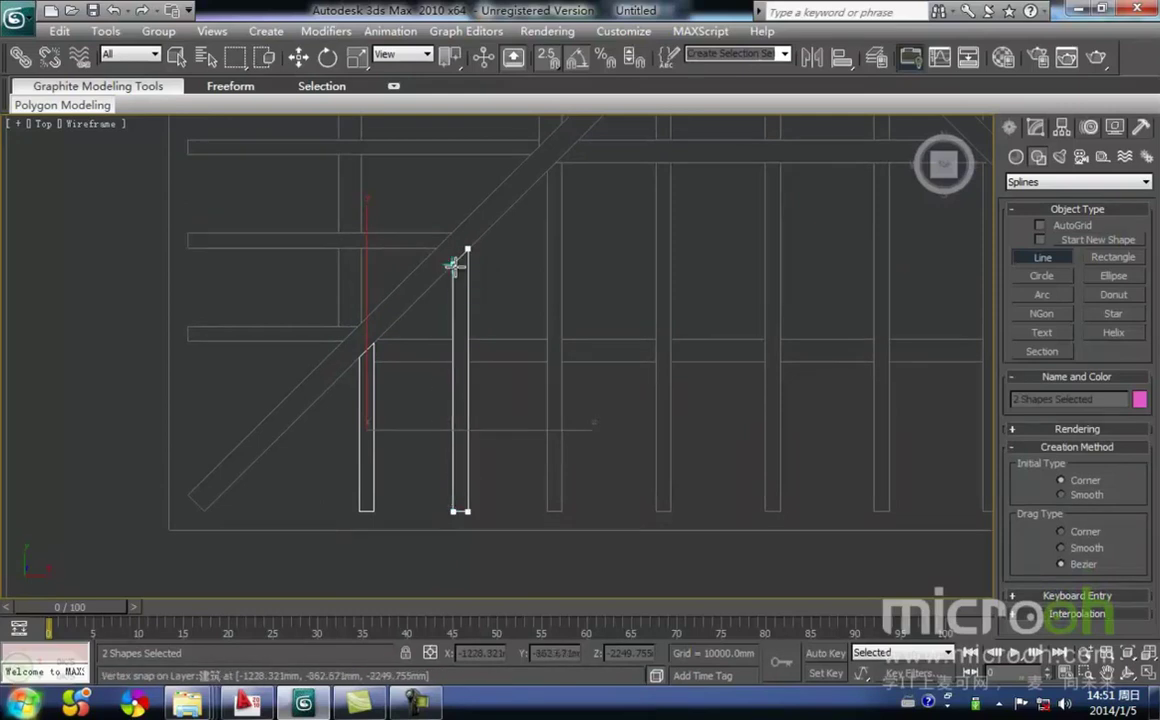
pyautogui.click(453, 263)
pyautogui.click(551, 411)
# Trace the third rafter from the left, following its corner at the upper horizontal beam, and close the spline.
pyautogui.moveTo(538, 225); pyautogui.dragTo(471, 285, button='middle')
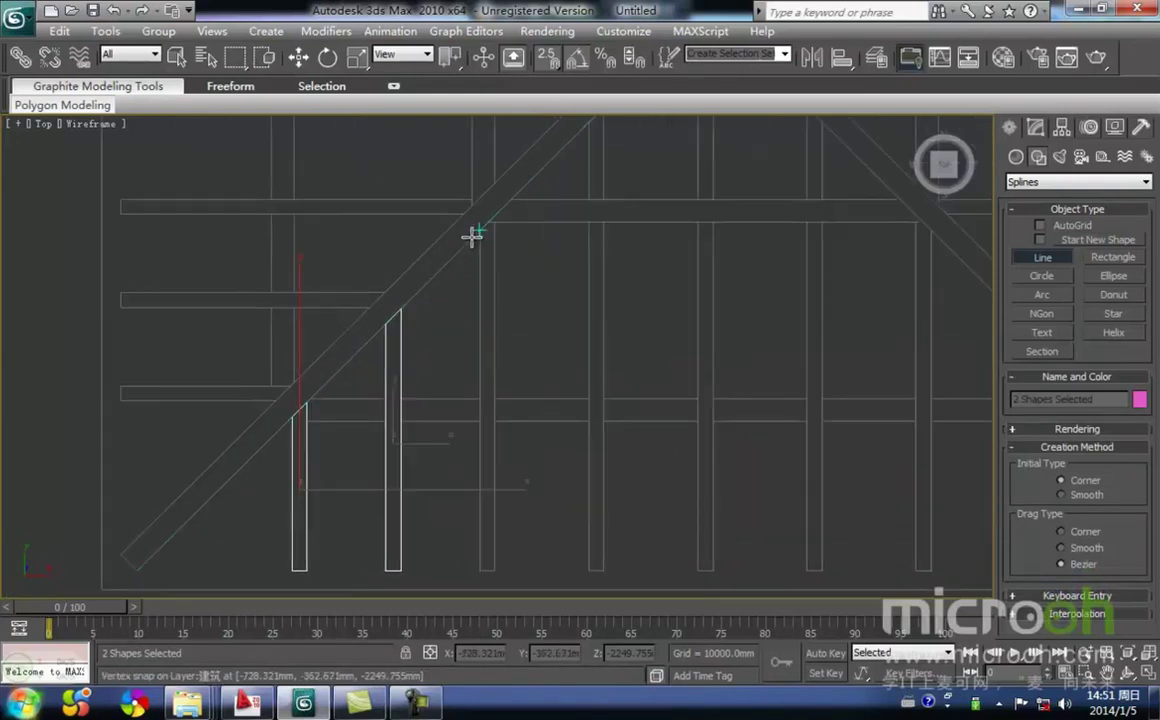
pyautogui.click(496, 221)
pyautogui.click(472, 571)
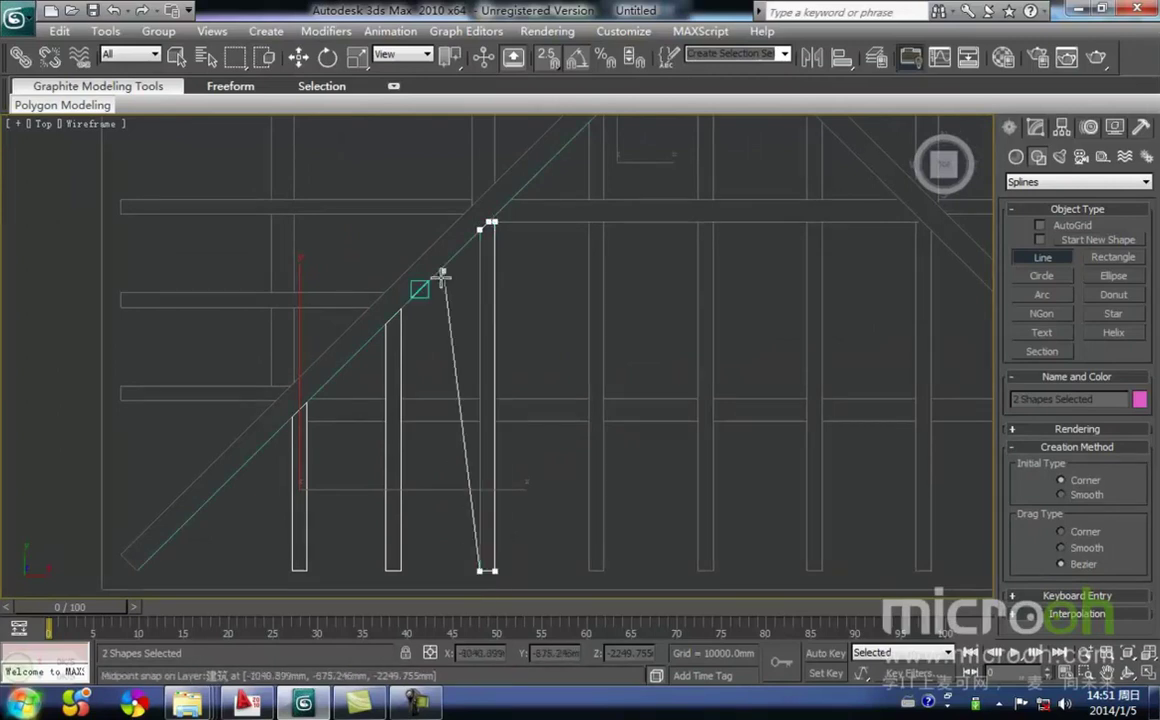
pyautogui.click(478, 231)
pyautogui.click(549, 408)
# Trace the fourth rafter from the left, from the diagonal down to the eaves, and close the spline.
pyautogui.moveTo(562, 338); pyautogui.dragTo(445, 430, button='middle')
pyautogui.click(484, 197)
pyautogui.scroll(-2, 487, 493)
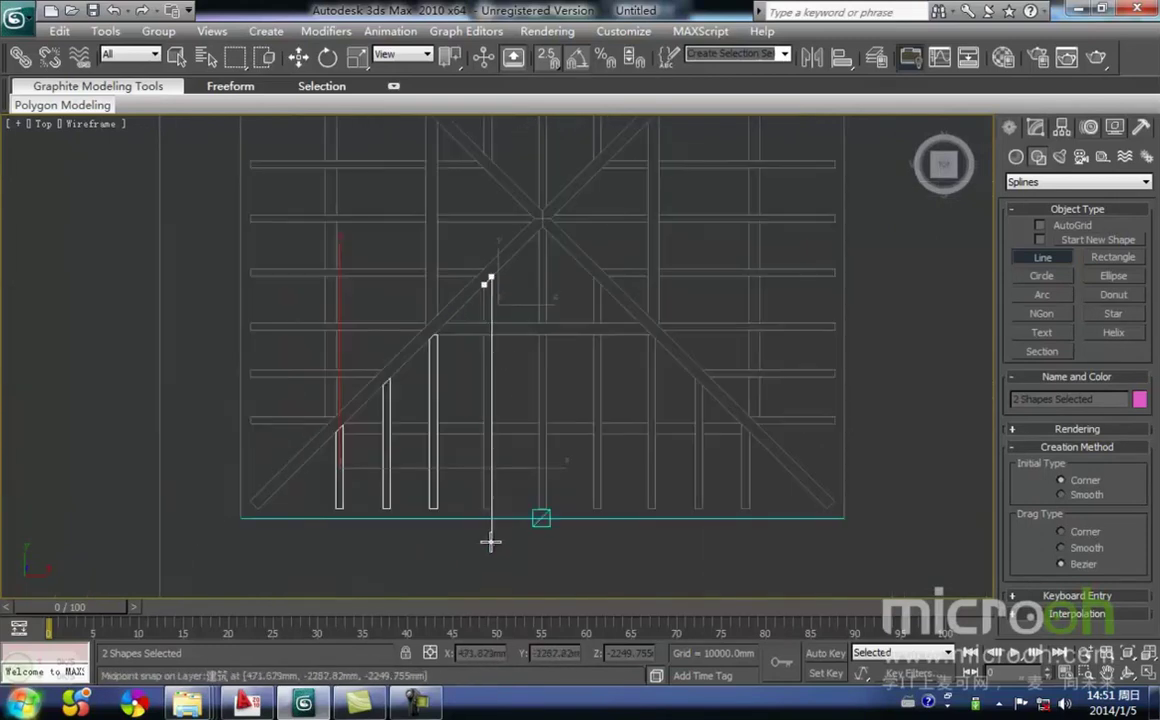
pyautogui.click(489, 279)
pyautogui.click(549, 408)
# Trace the central rafter with its pointed end where the diagonals meet, and close the spline.
pyautogui.moveTo(558, 352); pyautogui.dragTo(457, 413, button='middle')
pyautogui.scroll(3, 457, 410)
pyautogui.moveTo(383, 232); pyautogui.dragTo(366, 286, button='middle')
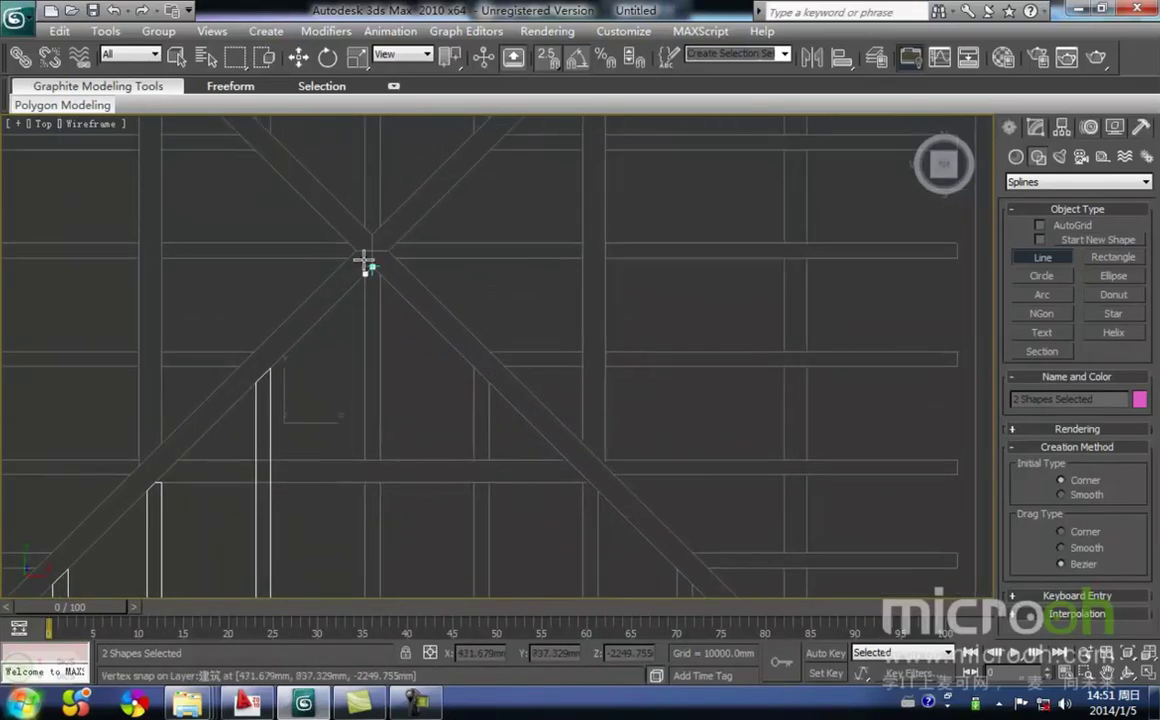
pyautogui.click(371, 269)
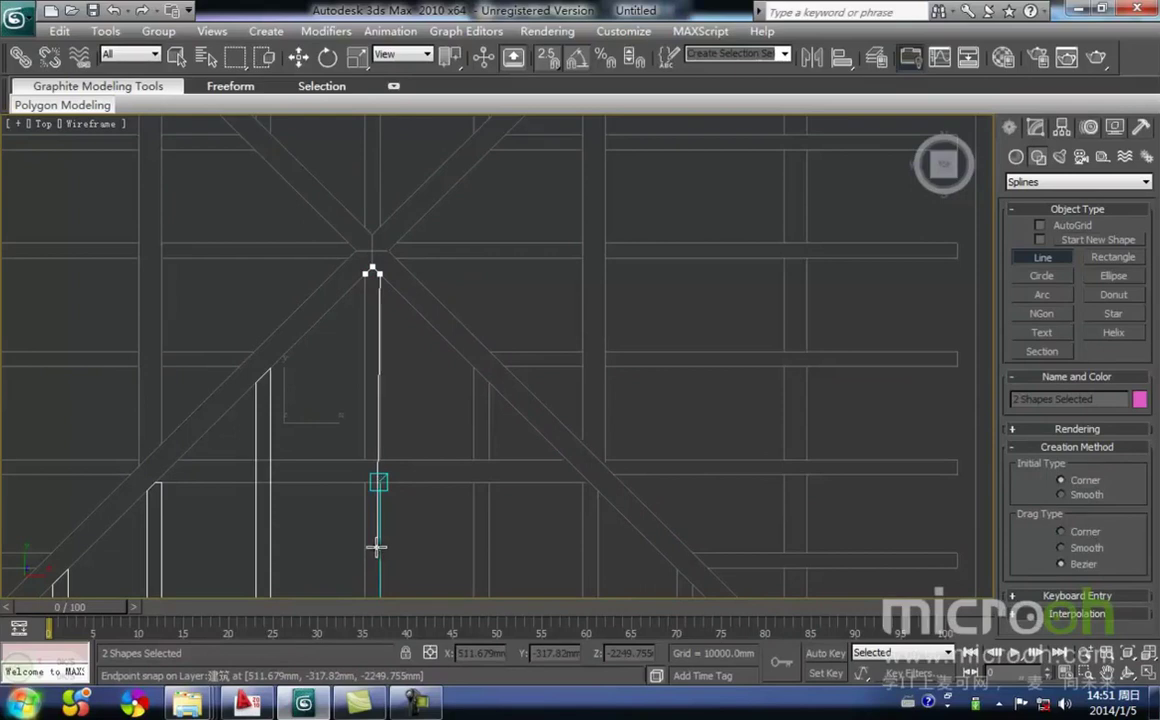
pyautogui.scroll(-3, 377, 546)
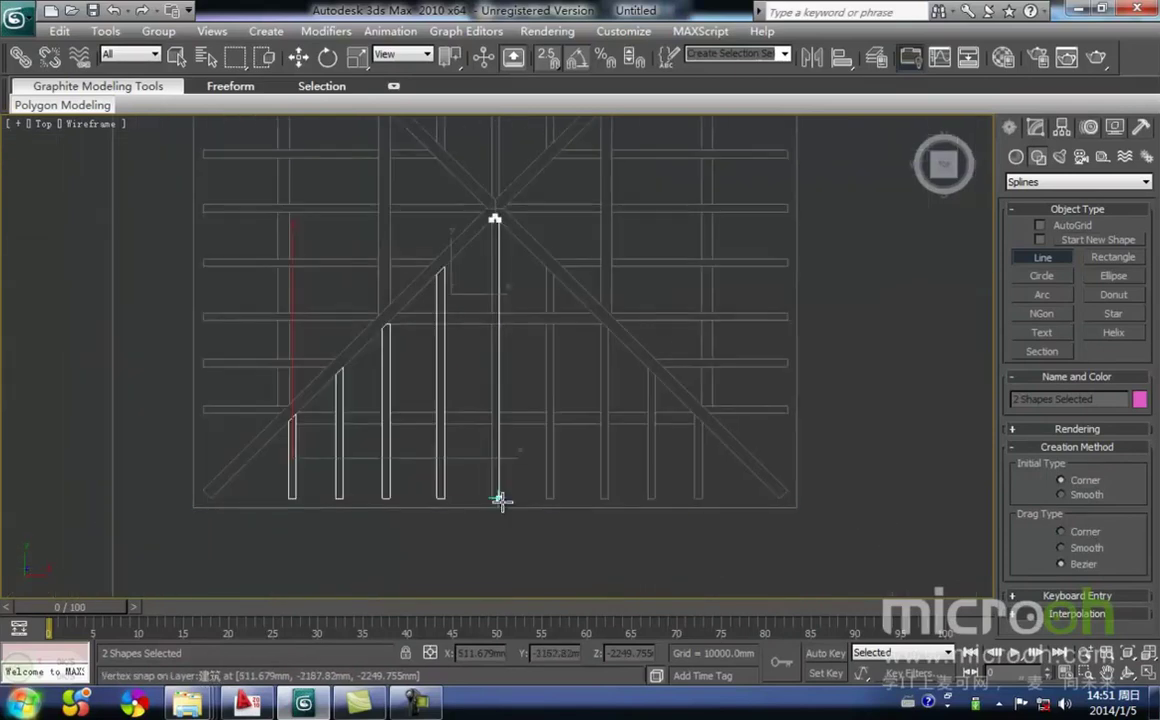
pyautogui.click(487, 499)
pyautogui.click(494, 219)
pyautogui.click(566, 407)
# Trace the first rafter to the right of the central one, up to the right diagonal, and close the spline.
pyautogui.scroll(2, 551, 362)
pyautogui.moveTo(570, 338); pyautogui.dragTo(414, 286, button='middle')
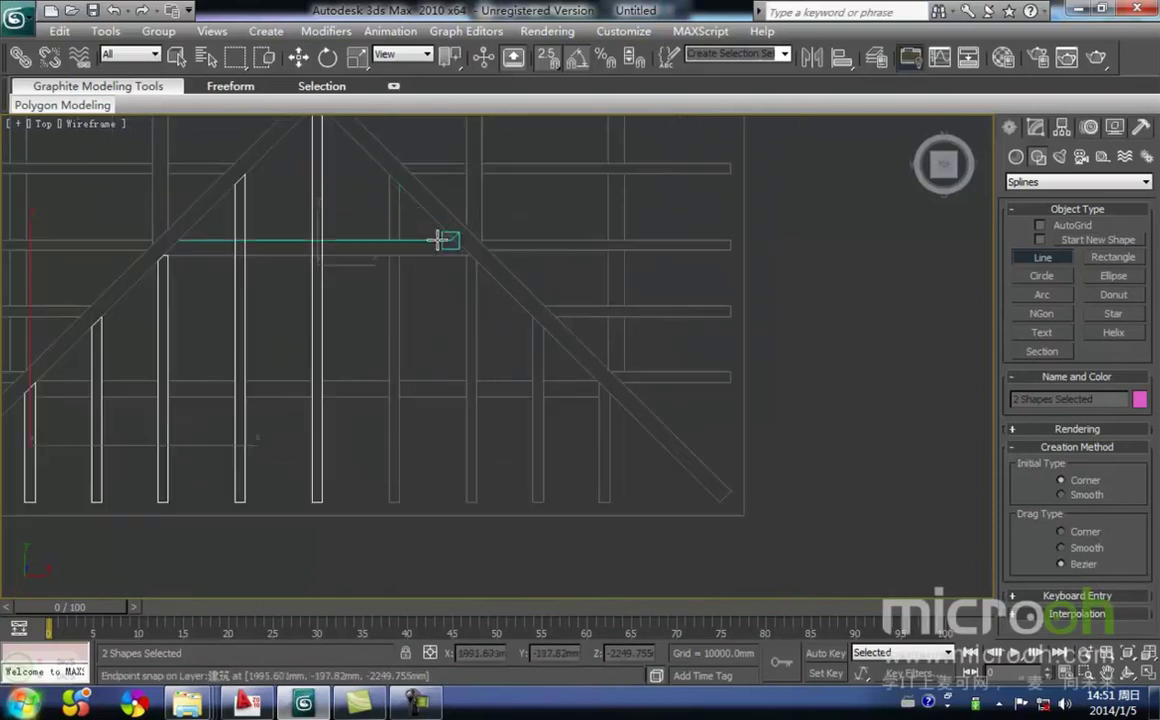
pyautogui.click(399, 184)
pyautogui.click(399, 500)
pyautogui.click(389, 501)
pyautogui.click(389, 176)
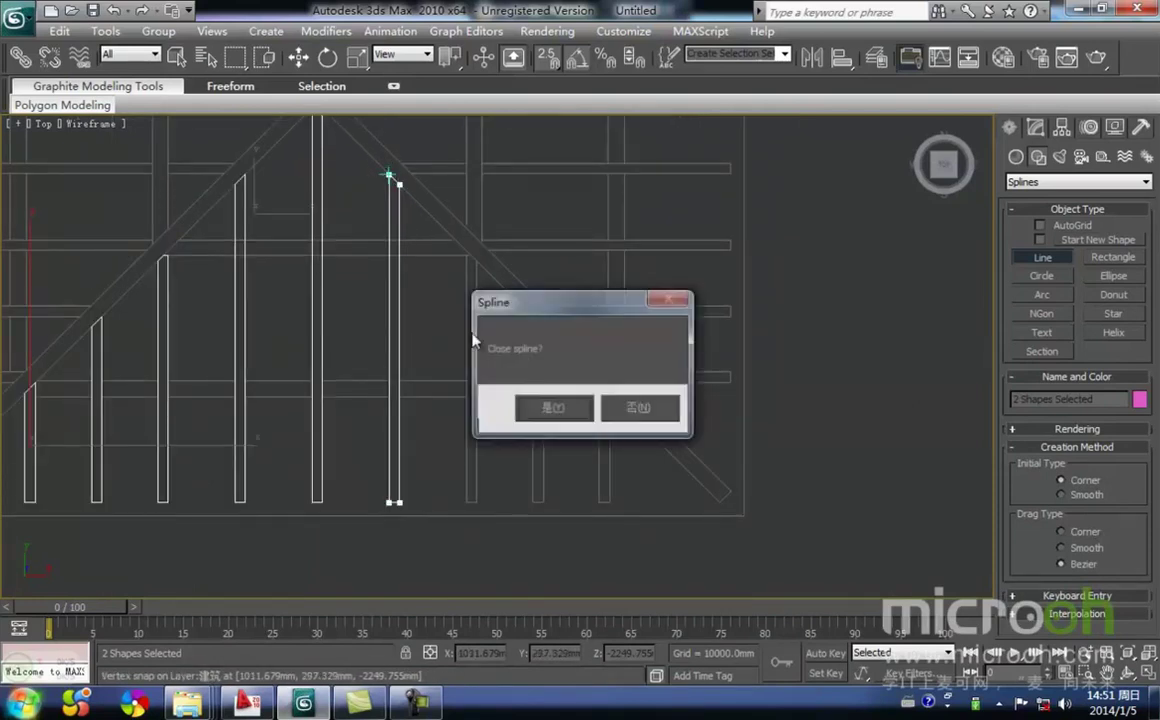
pyautogui.click(536, 409)
pyautogui.scroll(2, 484, 298)
pyautogui.moveTo(484, 298); pyautogui.dragTo(346, 312, button='middle')
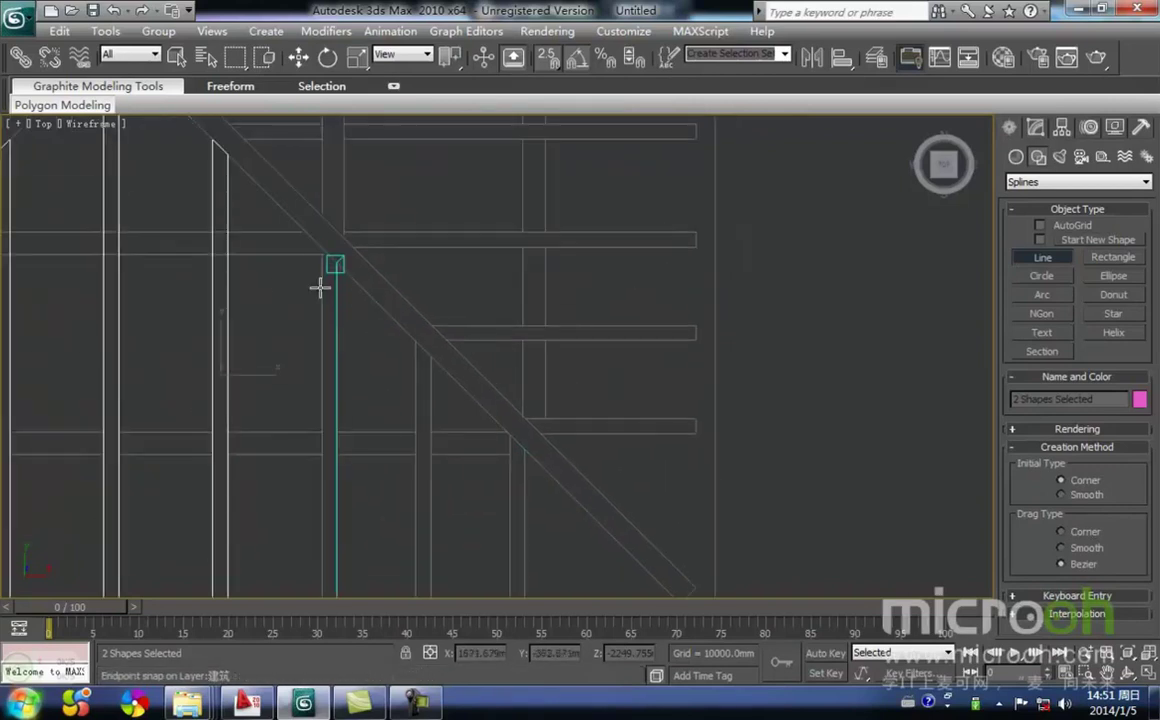
# Trace the second rafter to the right of the central one, following its corner at the upper horizontal beam, and close the spline.
pyautogui.click(327, 251)
pyautogui.press('i')
pyautogui.scroll(3, 500, 360)
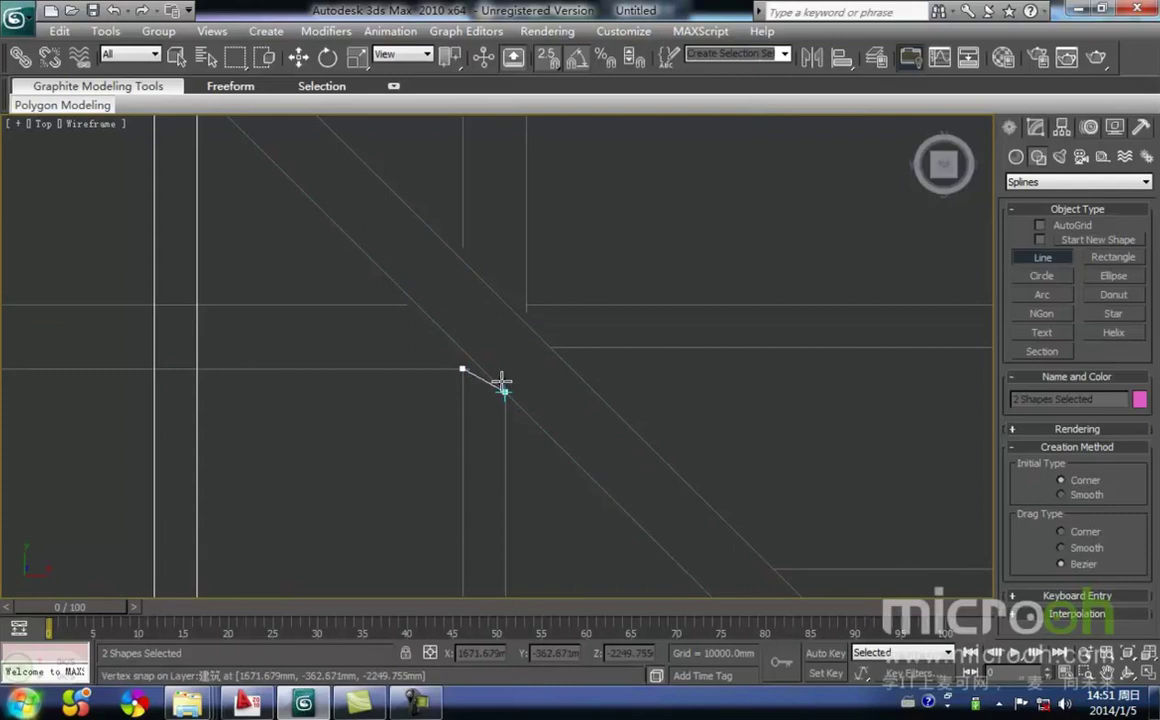
pyautogui.scroll(2, 485, 369)
pyautogui.click(468, 374)
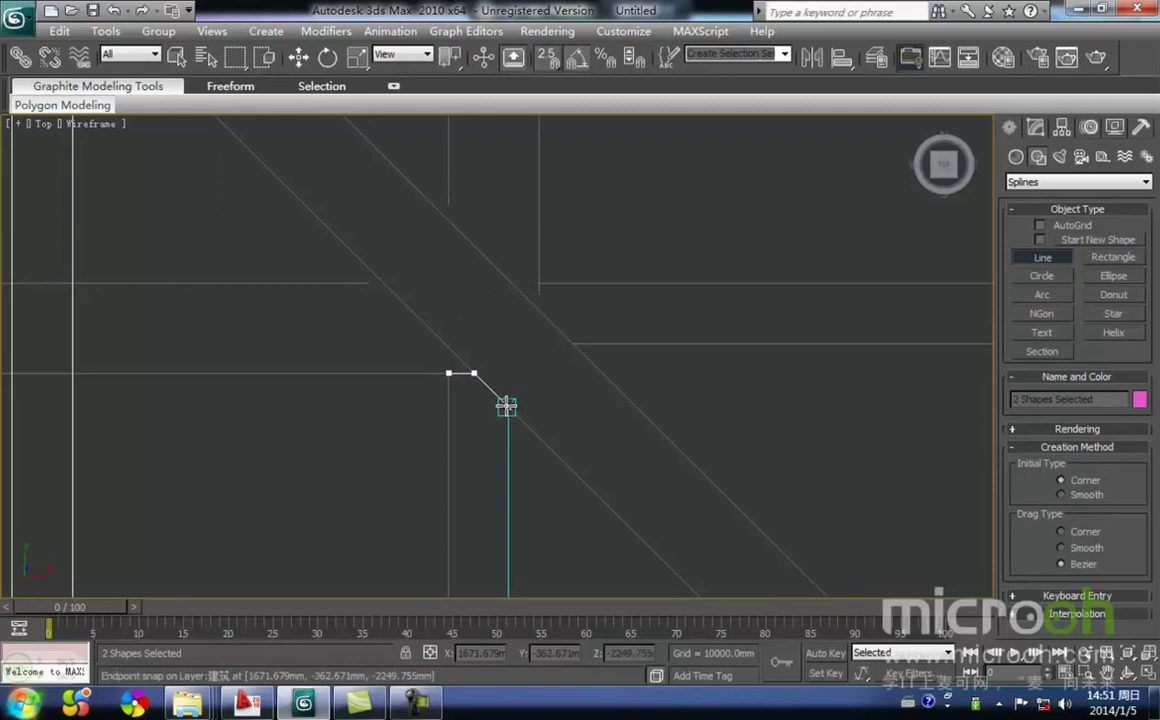
pyautogui.scroll(-4, 480, 480)
pyautogui.moveTo(476, 507); pyautogui.dragTo(487, 399, button='middle')
pyautogui.moveTo(497, 539); pyautogui.dragTo(495, 356, button='middle')
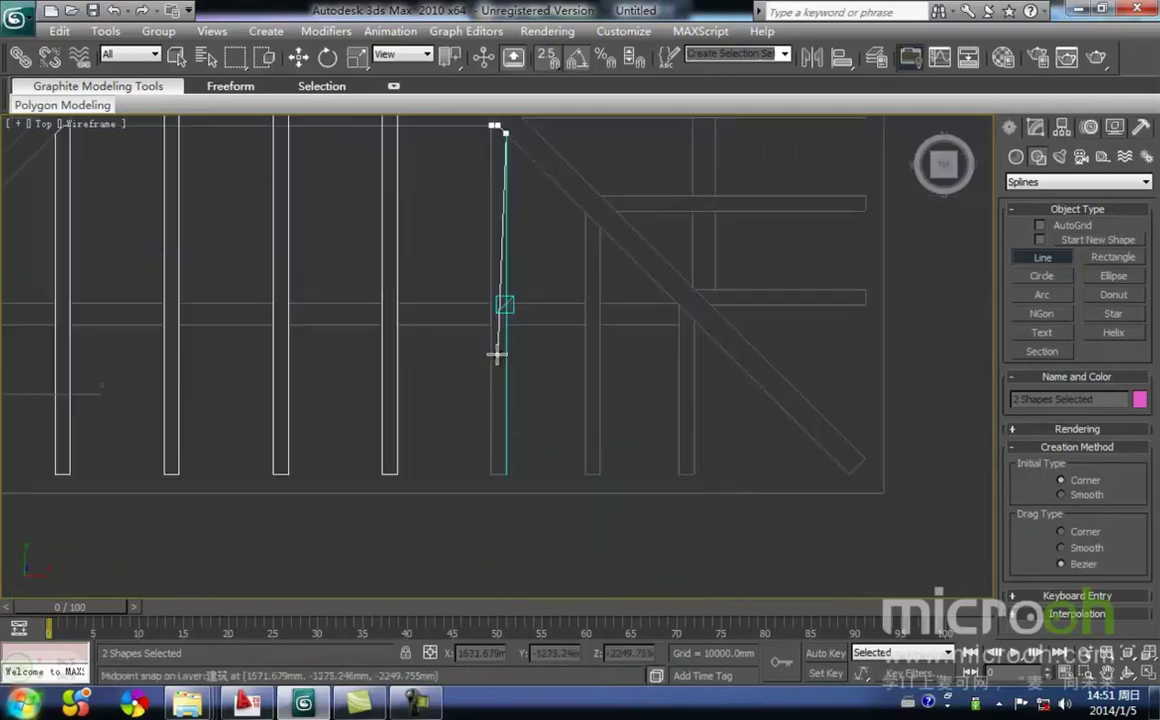
pyautogui.click(506, 470)
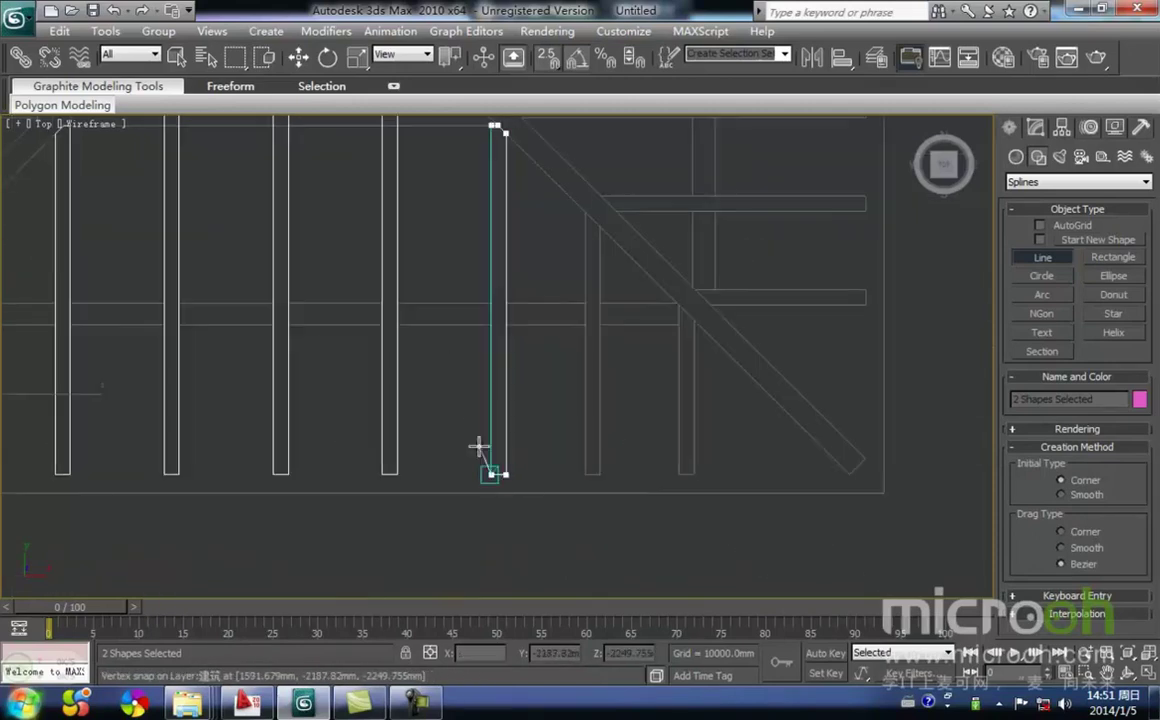
pyautogui.click(494, 126)
pyautogui.click(552, 407)
# Trace the third rafter to the right of the central one, from the diagonal down to the eaves, and close the spline.
pyautogui.moveTo(577, 232); pyautogui.dragTo(456, 238, button='middle')
pyautogui.click(459, 221)
pyautogui.click(477, 238)
pyautogui.click(478, 480)
pyautogui.click(463, 480)
pyautogui.click(463, 218)
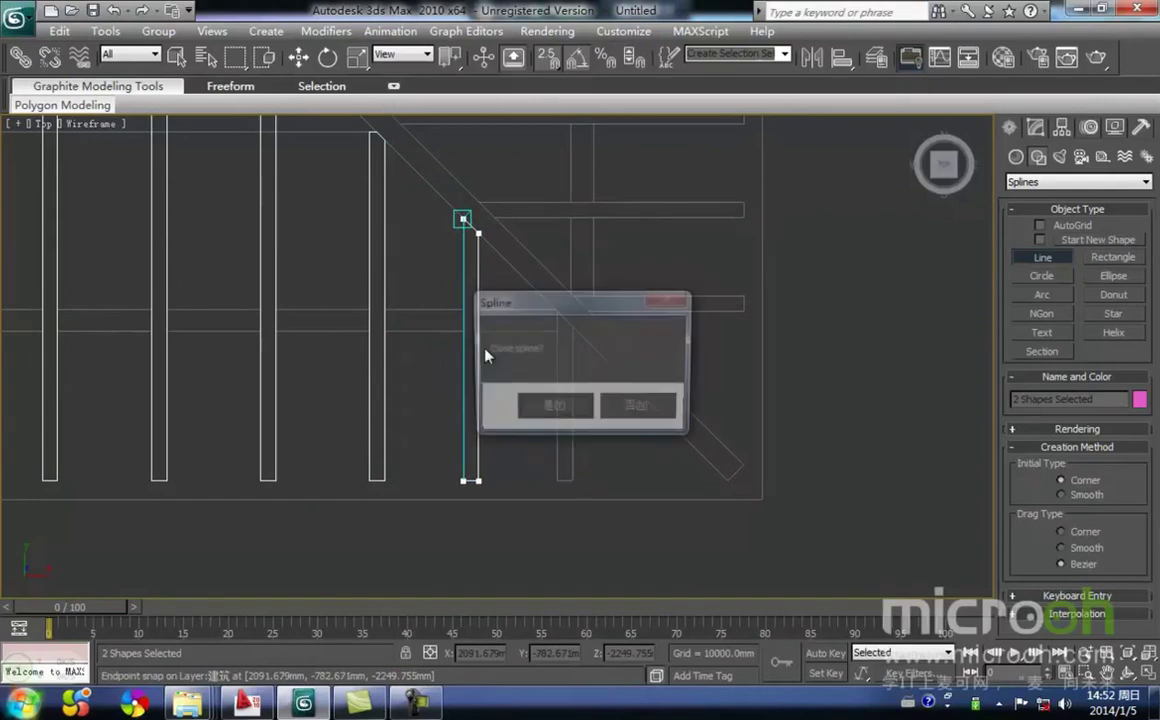
pyautogui.click(554, 405)
# Trace the outermost right rafter from the diagonal down to the eaves and close the spline.
pyautogui.scroll(3, 574, 317)
pyautogui.moveTo(574, 317); pyautogui.dragTo(505, 251, button='middle')
pyautogui.scroll(3, 500, 318)
pyautogui.click(498, 253)
pyautogui.click(498, 563)
pyautogui.click(467, 563)
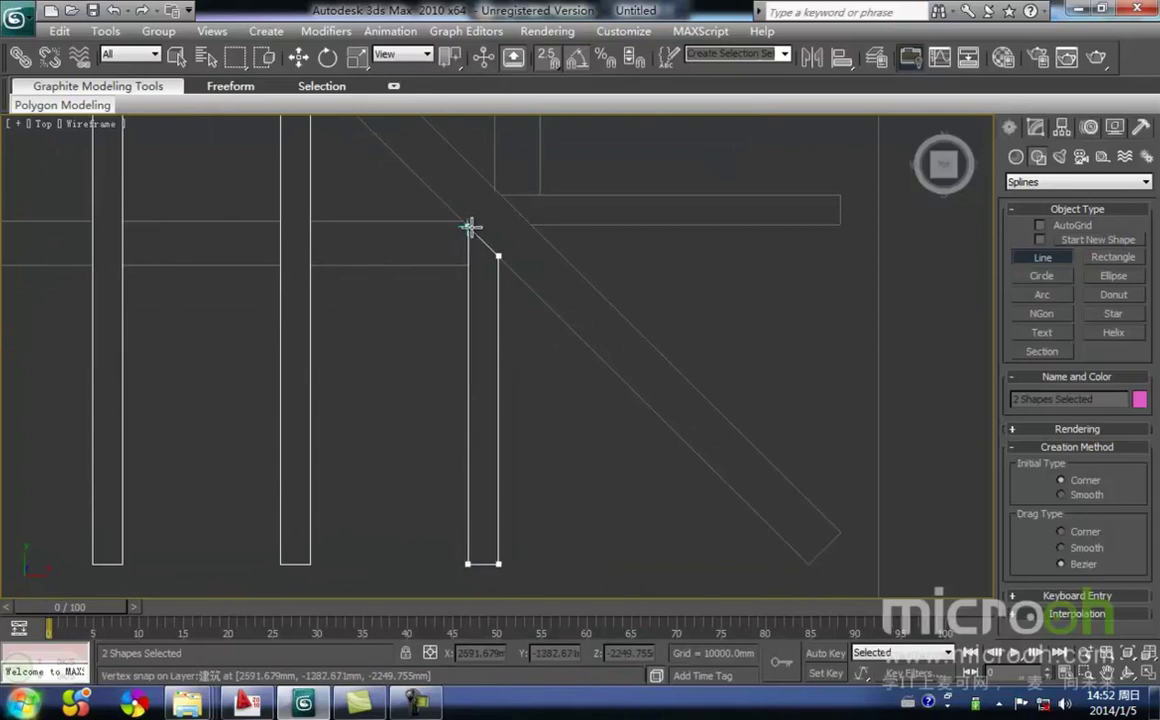
pyautogui.click(469, 229)
pyautogui.click(549, 408)
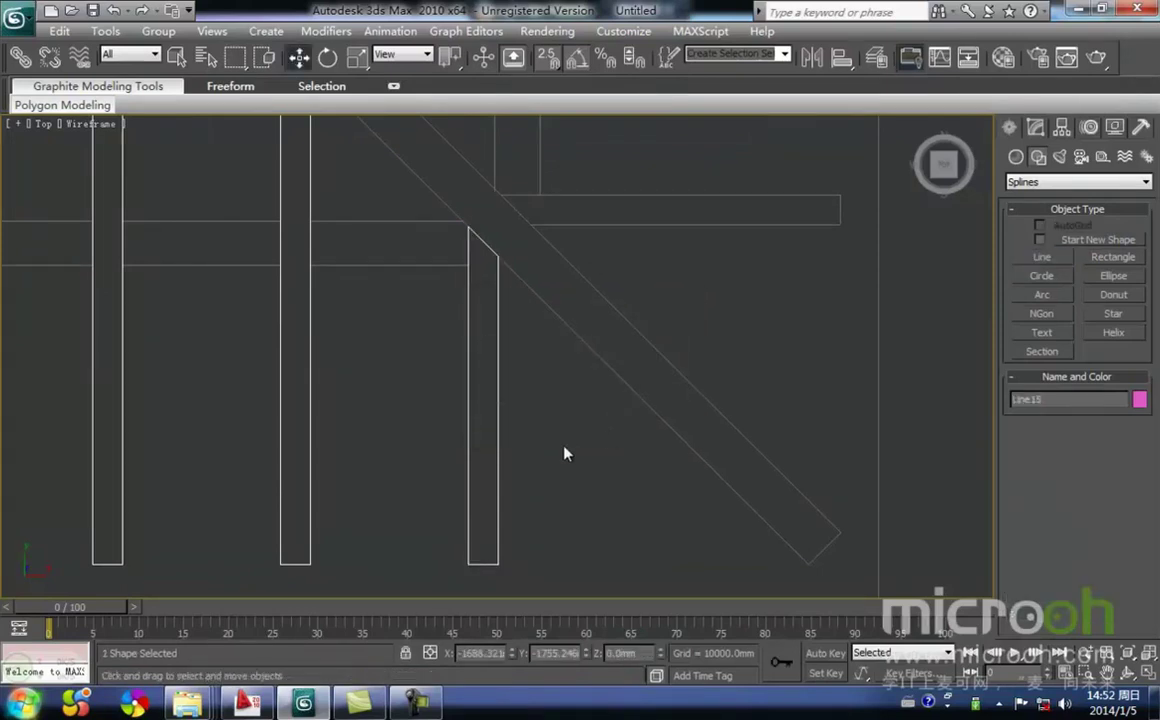
# Extrude the combined shape of all the traced common rafters by 222 mm.
pyautogui.scroll(-3, 351, 414)
pyautogui.moveTo(353, 416)
pyautogui.mouseDown(button='middle')
pyautogui.moveTo(549, 408)
pyautogui.moveTo(616, 436)
pyautogui.mouseUp(button='middle')
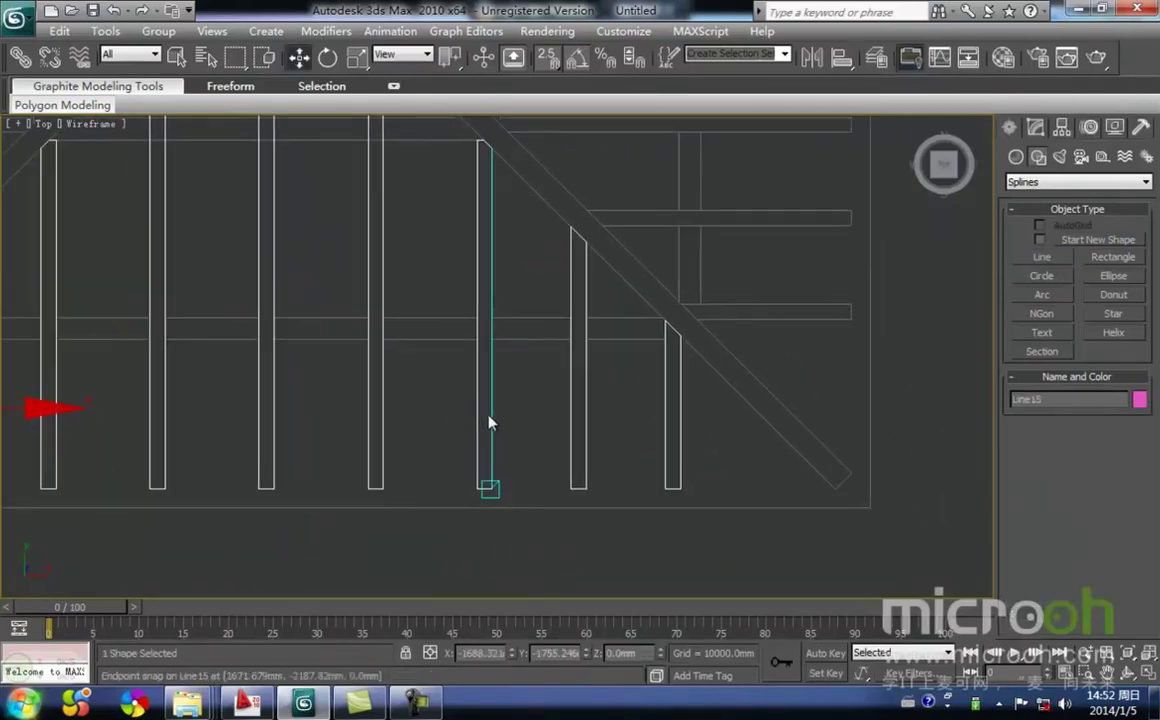
pyautogui.scroll(-4, 489, 422)
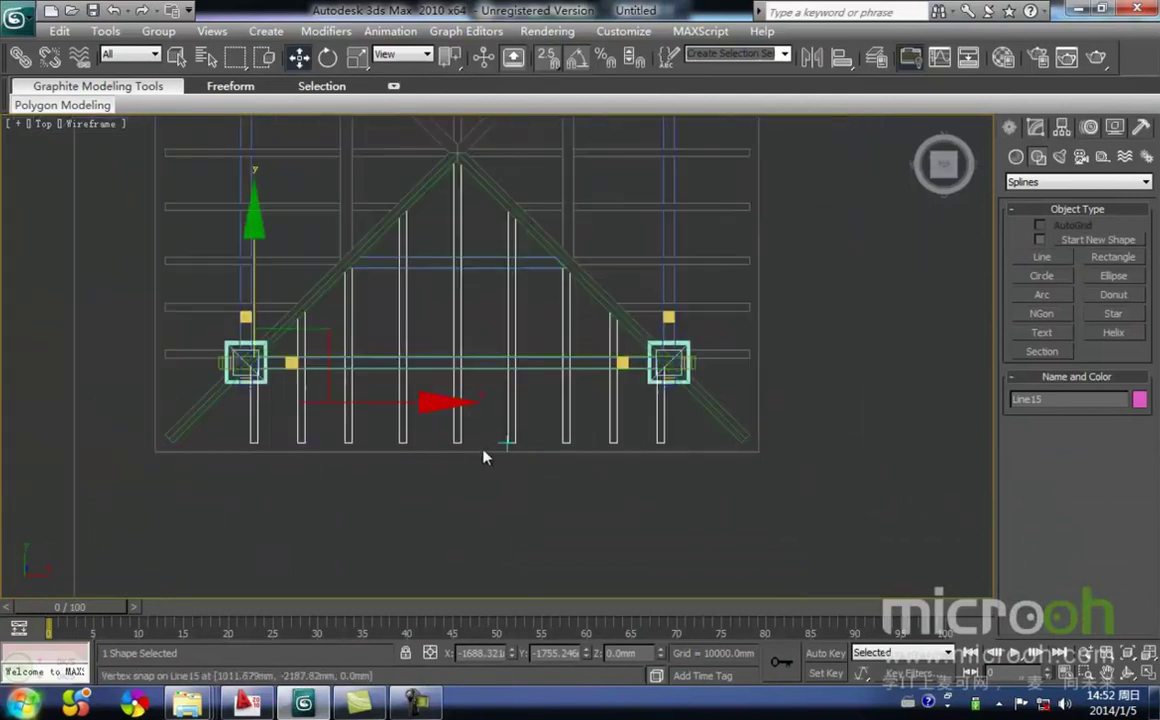
pyautogui.keyDown('alt'); pyautogui.moveTo(469, 435); pyautogui.dragTo(529, 333, button='middle'); pyautogui.keyUp('alt')
pyautogui.press('F3')
pyautogui.scroll(-2, 515, 493)
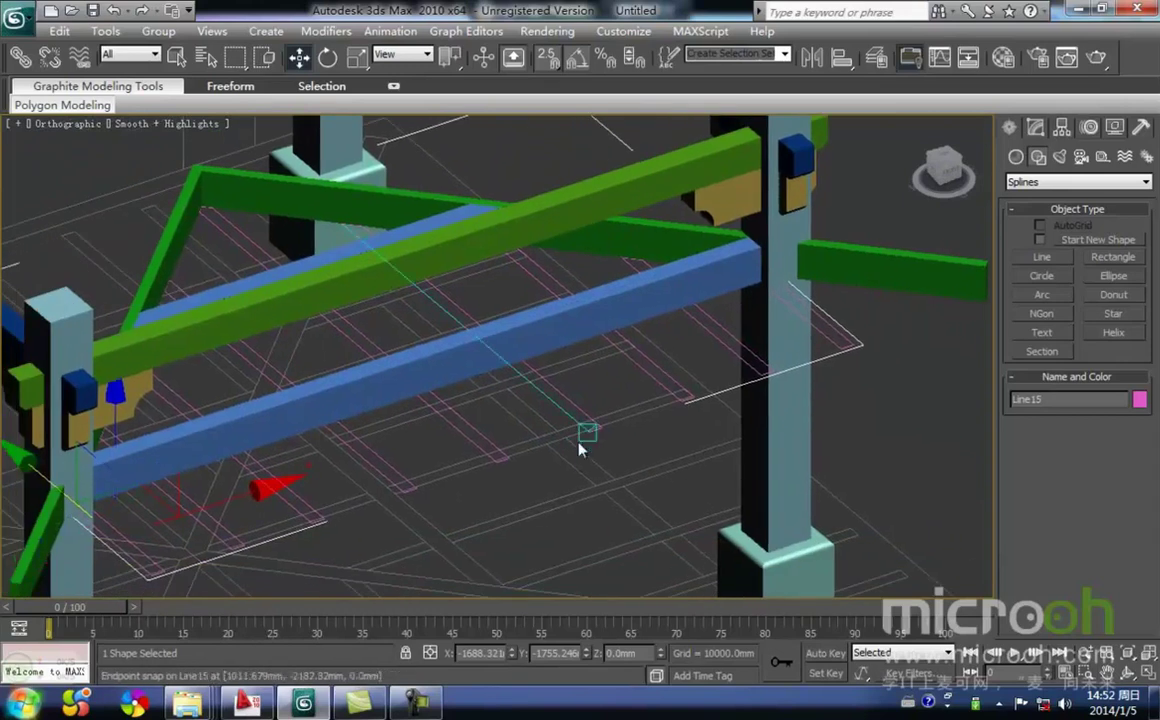
pyautogui.scroll(-2, 567, 428)
pyautogui.press('f')
pyautogui.press('z')
pyautogui.scroll(-2, 492, 418)
pyautogui.scroll(1, 492, 440)
pyautogui.click(1036, 127)
pyautogui.click(1096, 212)
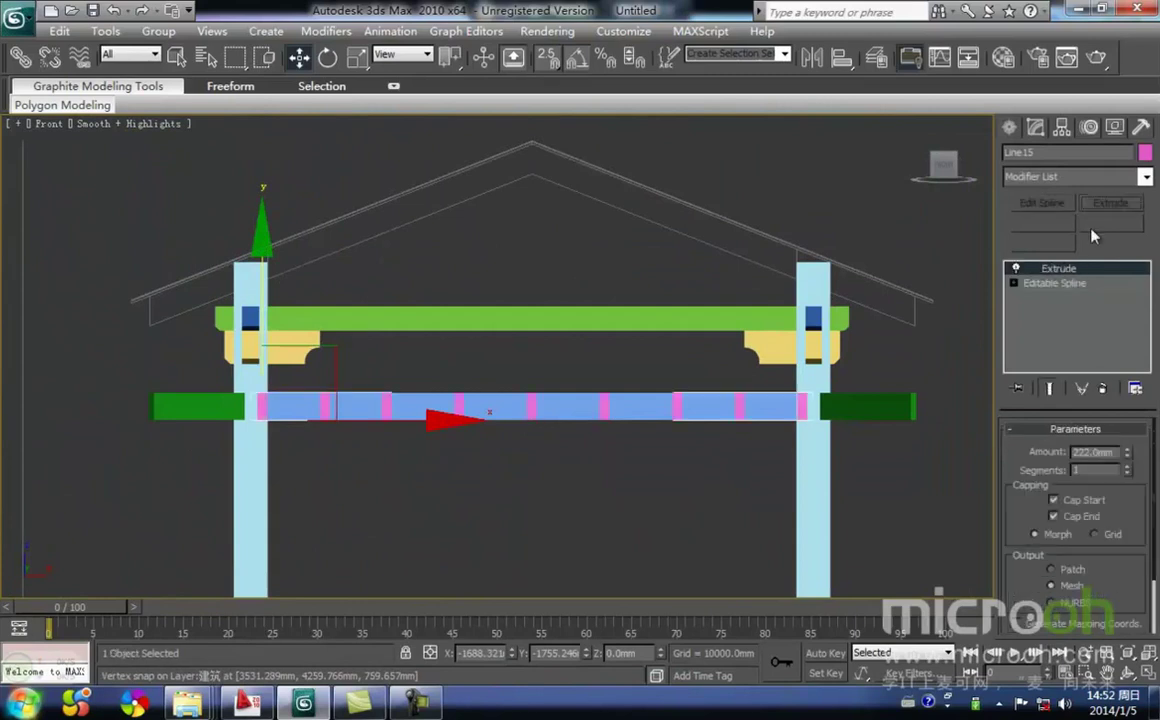
# Examine the extruded rafters against the diagonals and beams in the top view.
pyautogui.moveTo(586, 440); pyautogui.dragTo(532, 478, button='middle')
pyautogui.press('t')
pyautogui.press('z')
pyautogui.moveTo(481, 392); pyautogui.dragTo(479, 350, button='middle')
pyautogui.scroll(-2, 481, 354)
pyautogui.press('F3')
pyautogui.press('F3')
pyautogui.press('F3')
pyautogui.press('F3')
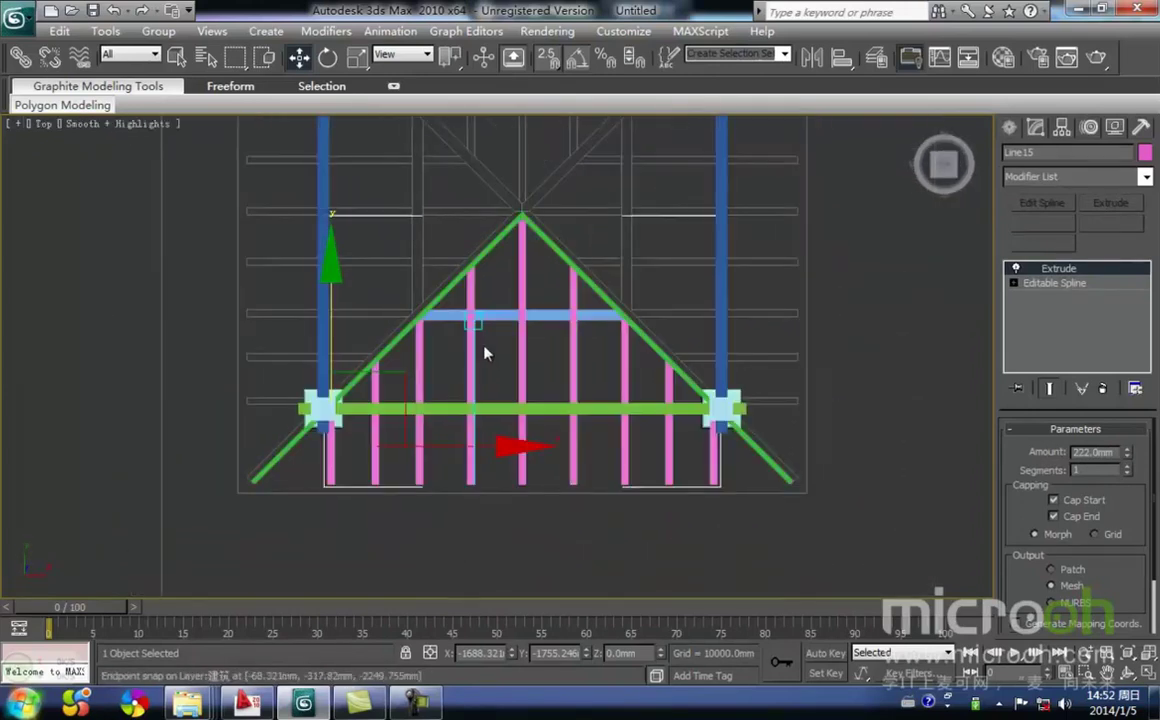
pyautogui.moveTo(470, 329); pyautogui.dragTo(398, 362, button='middle')
pyautogui.moveTo(474, 393); pyautogui.dragTo(366, 276)
pyautogui.moveTo(325, 395); pyautogui.dragTo(352, 359, button='middle')
pyautogui.scroll(2, 200, 490)
pyautogui.click(308, 414)
pyautogui.moveTo(308, 414); pyautogui.dragTo(235, 465, button='middle')
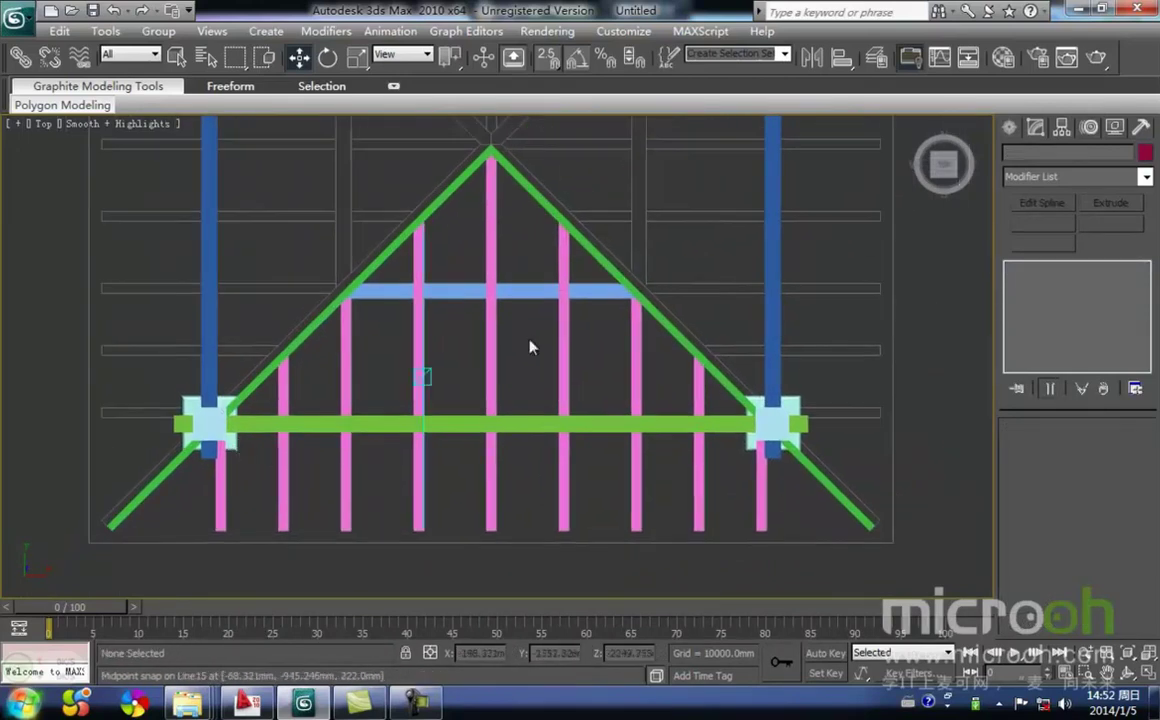
# Hide the yangshitu layer and show the dingshitu layer to bring up the roof plan drawing.
pyautogui.click(875, 58)
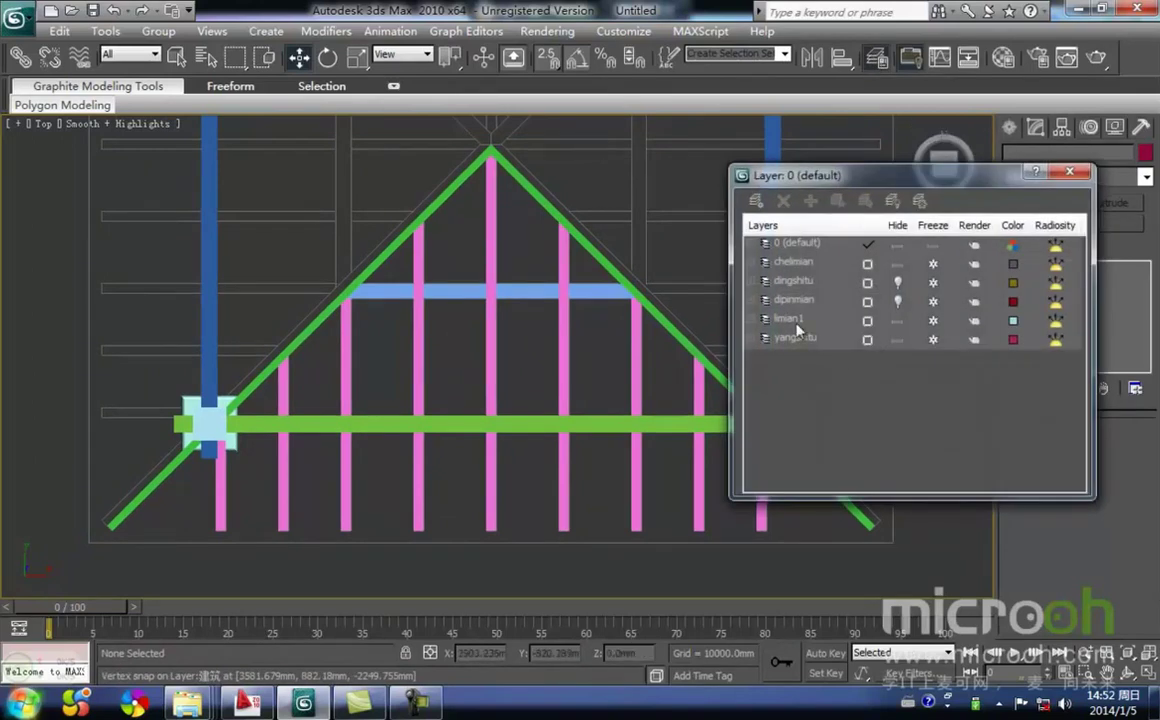
pyautogui.moveTo(575, 255); pyautogui.dragTo(487, 287, button='middle')
pyautogui.moveTo(631, 272); pyautogui.dragTo(573, 294, button='middle')
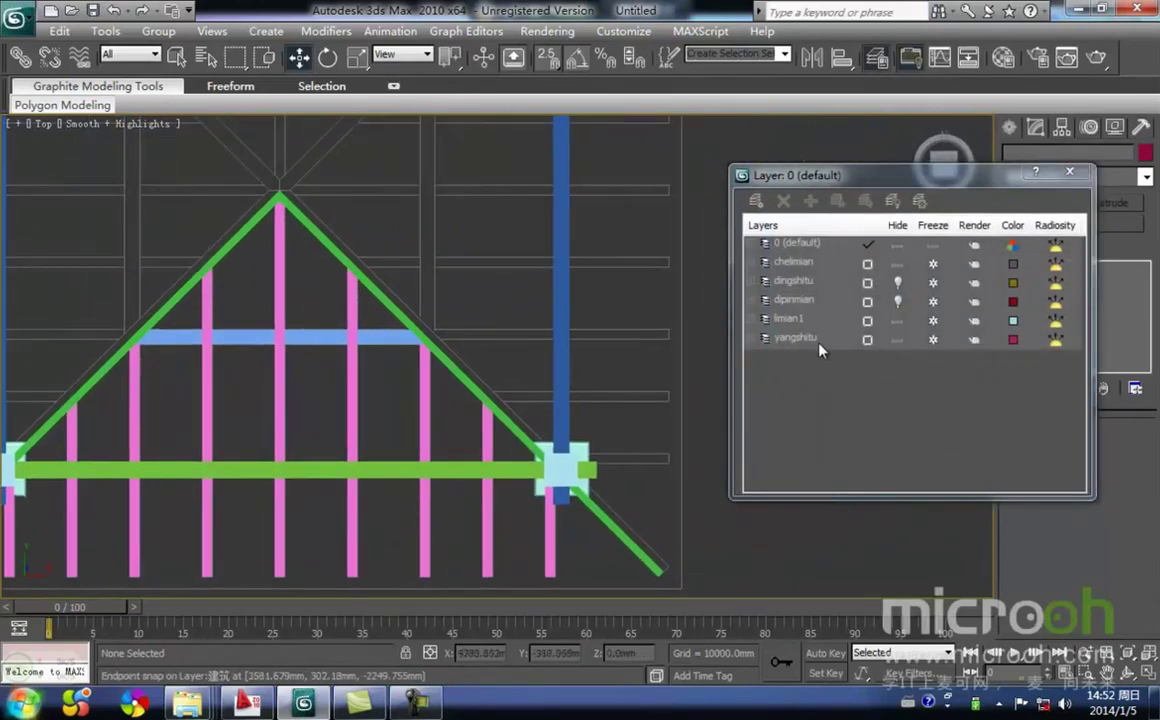
pyautogui.click(897, 340)
pyautogui.moveTo(466, 280); pyautogui.dragTo(460, 257, button='middle')
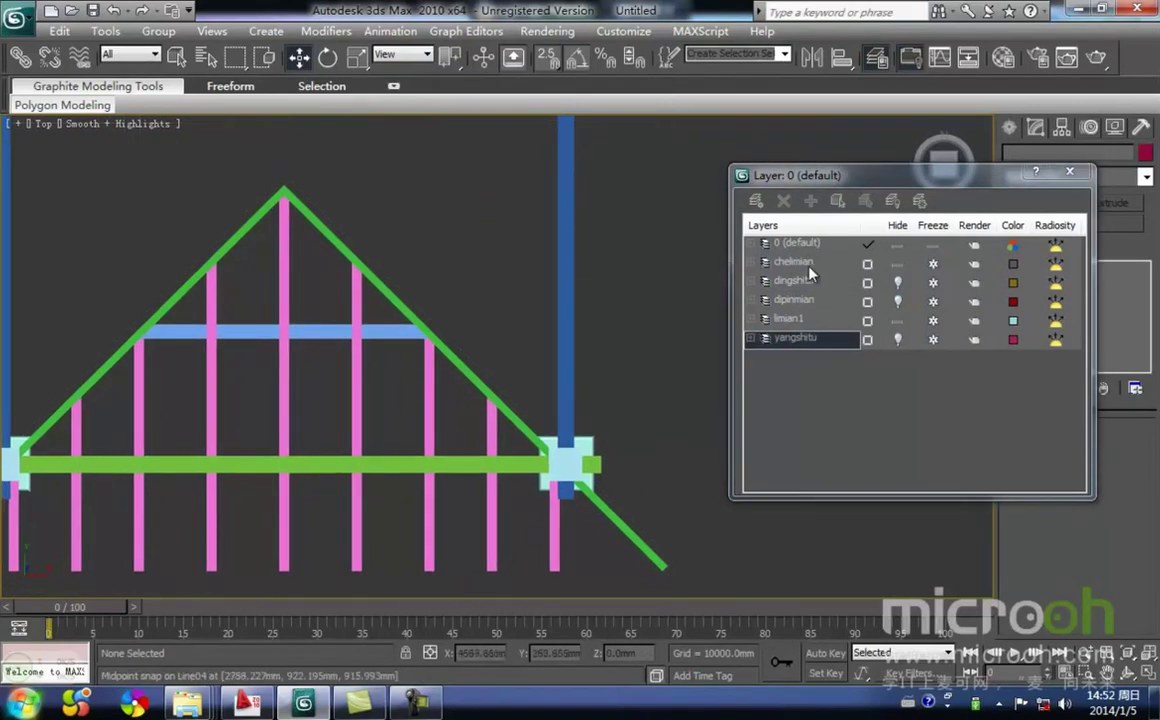
pyautogui.click(897, 283)
pyautogui.scroll(-2, 510, 235)
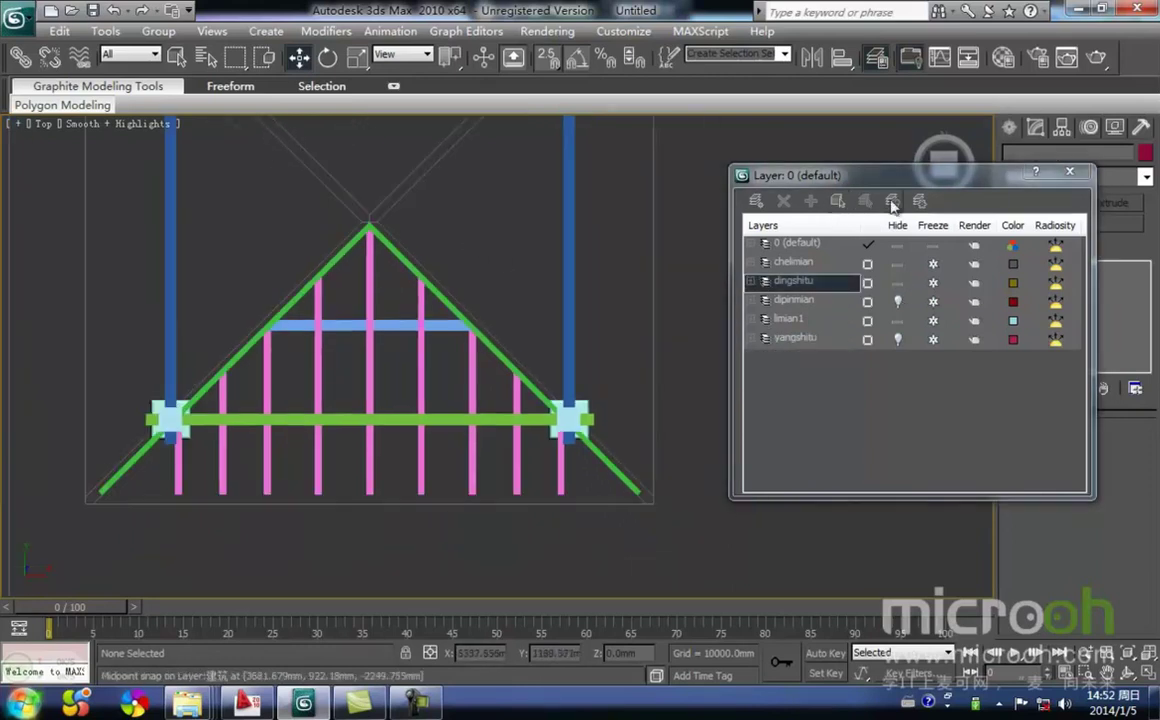
pyautogui.click(1066, 175)
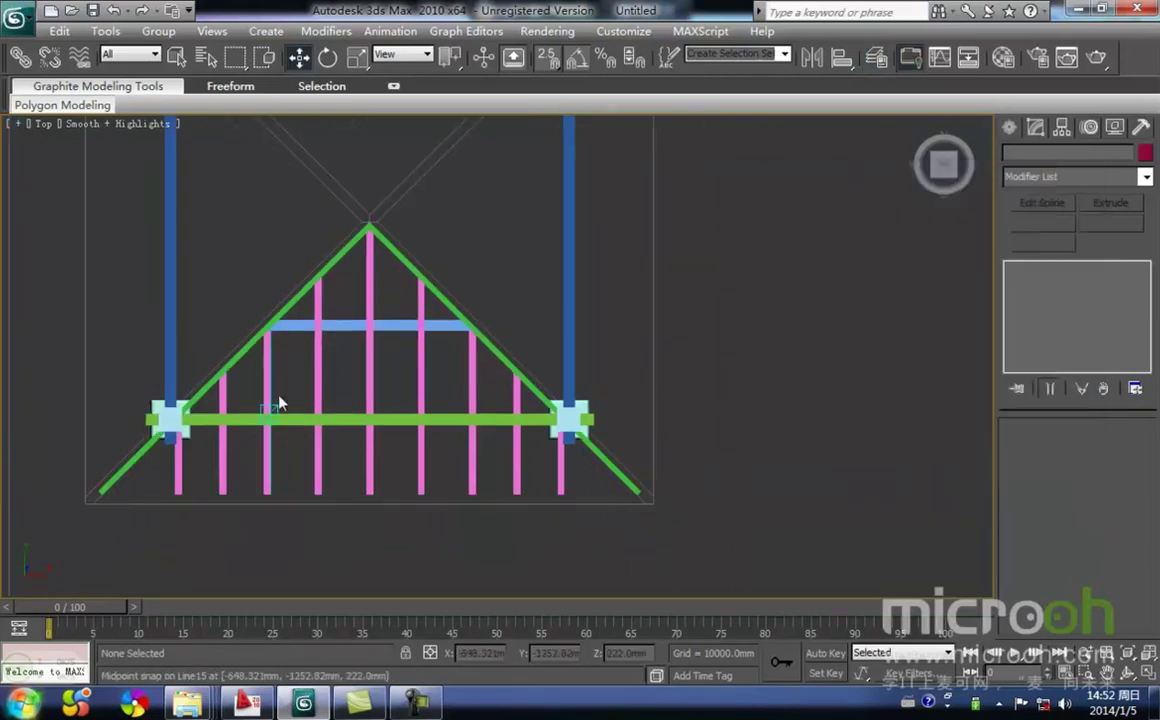
# Hide all modelled geometry so that only the roof plan linework remains in the top view.
pyautogui.moveTo(288, 407); pyautogui.dragTo(310, 392, button='middle')
pyautogui.moveTo(271, 517); pyautogui.dragTo(270, 472, button='middle')
pyautogui.scroll(2, 286, 505)
pyautogui.hotkey('shift', 'g')
pyautogui.scroll(-2, 245, 484)
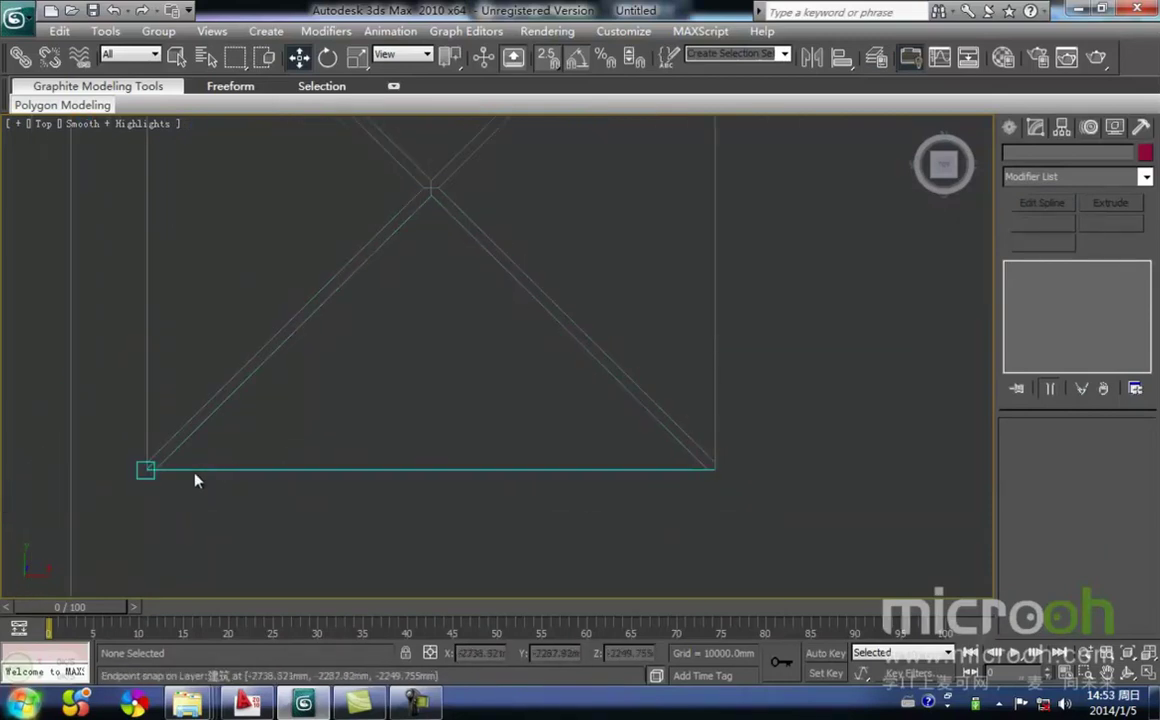
# Trace the lower triangular roof slope through both eaves corners and the apex where the ridges meet, and close the spline.
pyautogui.keyDown('ctrl'); pyautogui.rightClick(228, 428); pyautogui.keyUp('ctrl')
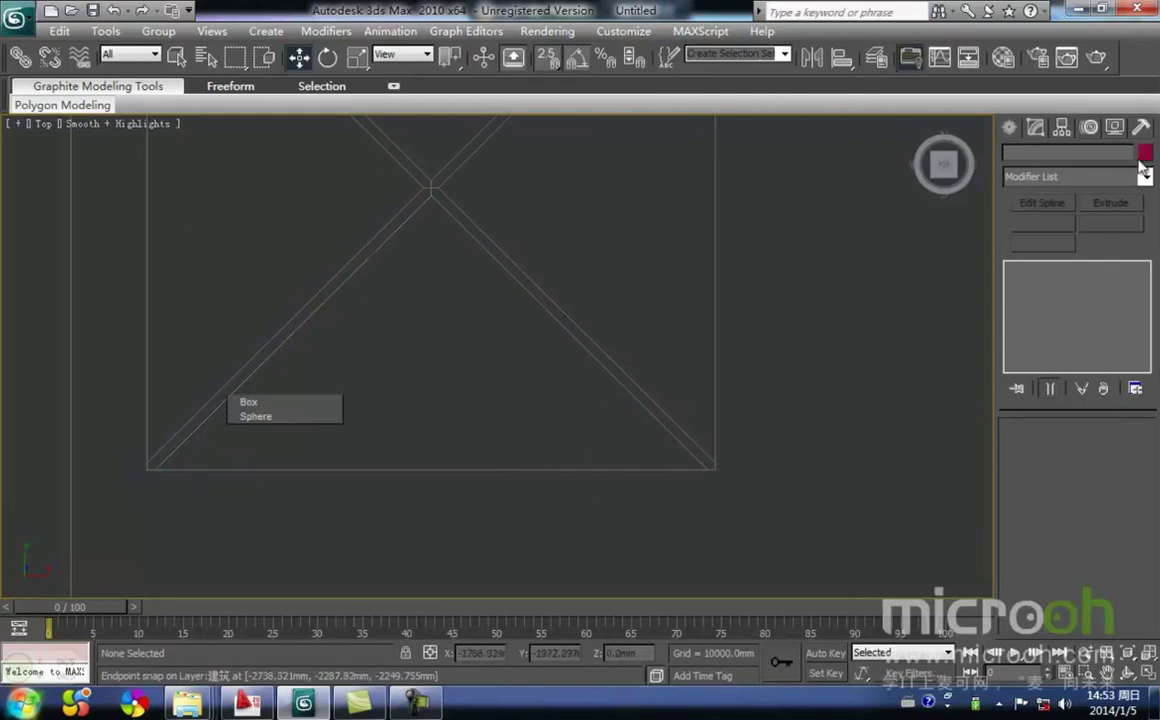
pyautogui.click(1010, 128)
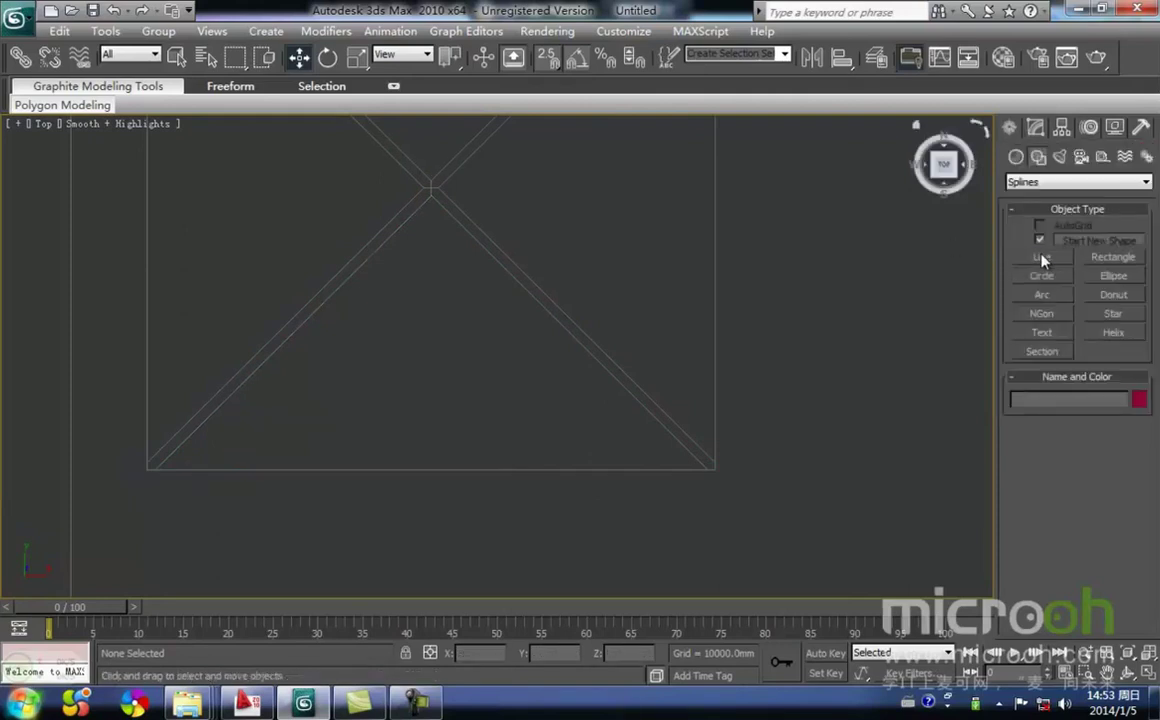
pyautogui.click(1041, 257)
pyautogui.click(141, 475)
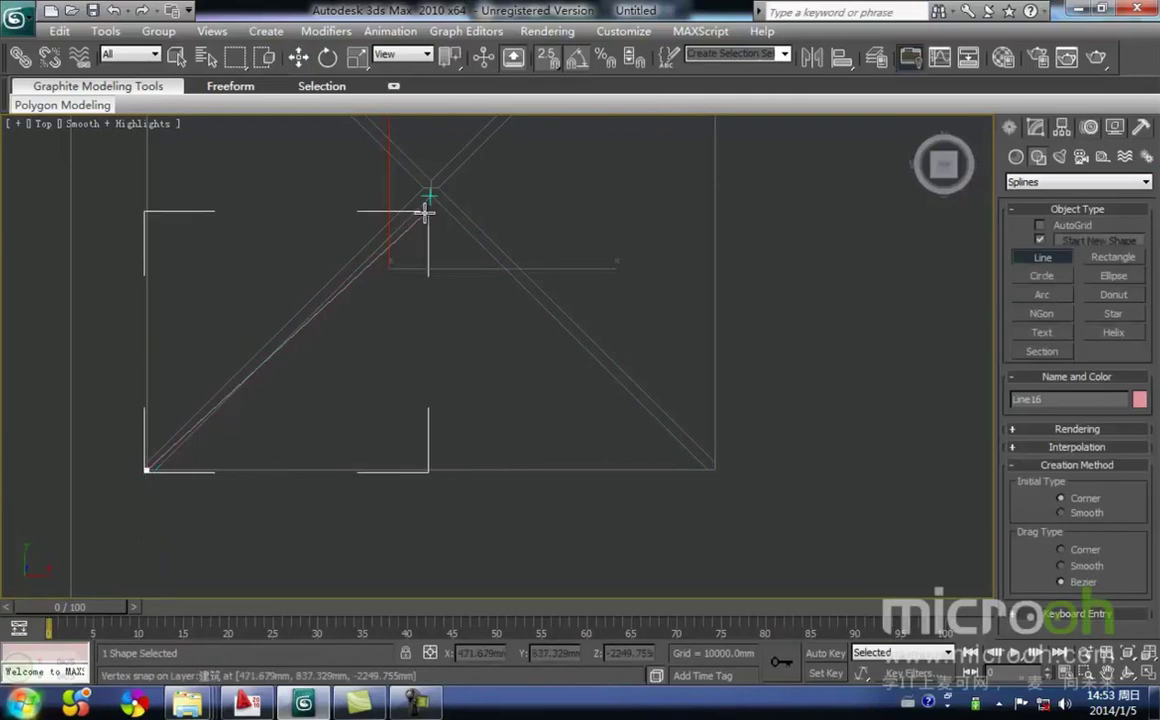
pyautogui.click(431, 188)
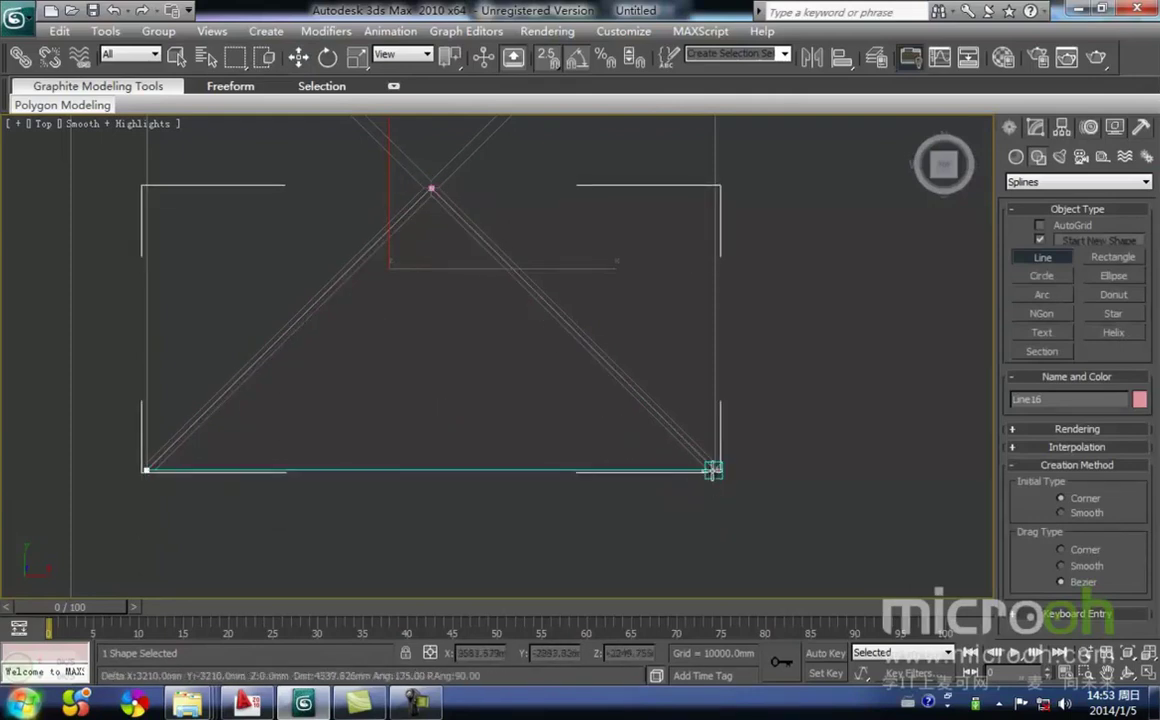
pyautogui.click(146, 470)
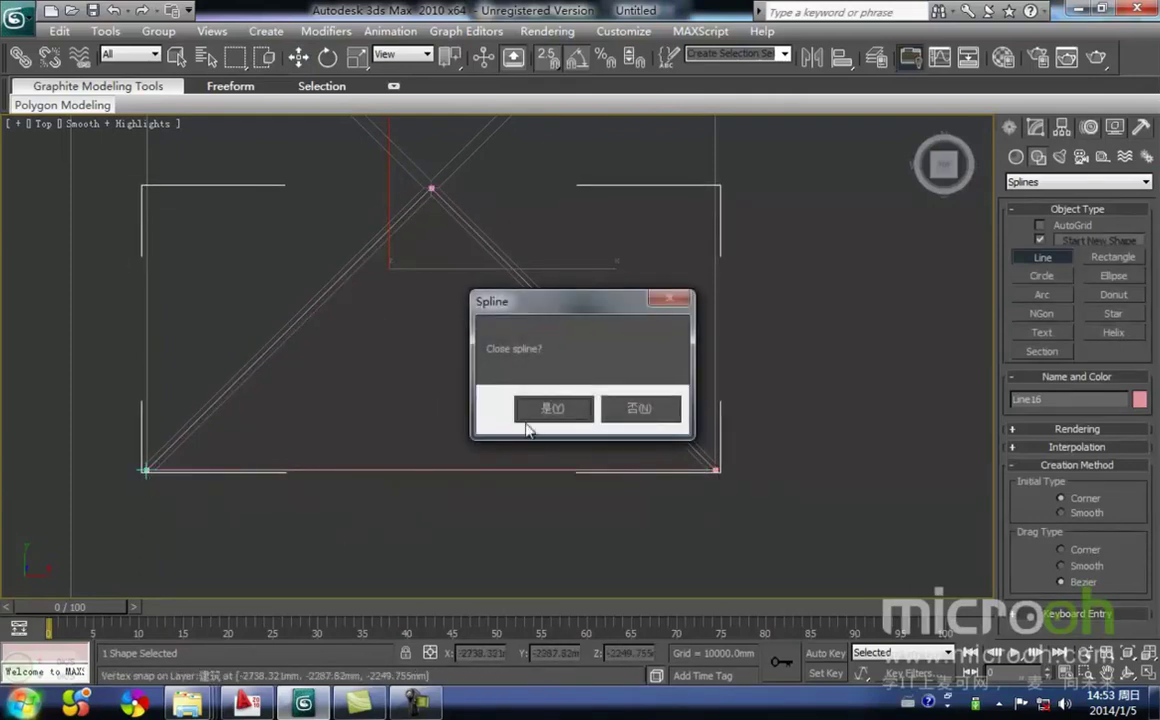
pyautogui.click(553, 408)
pyautogui.press('w')
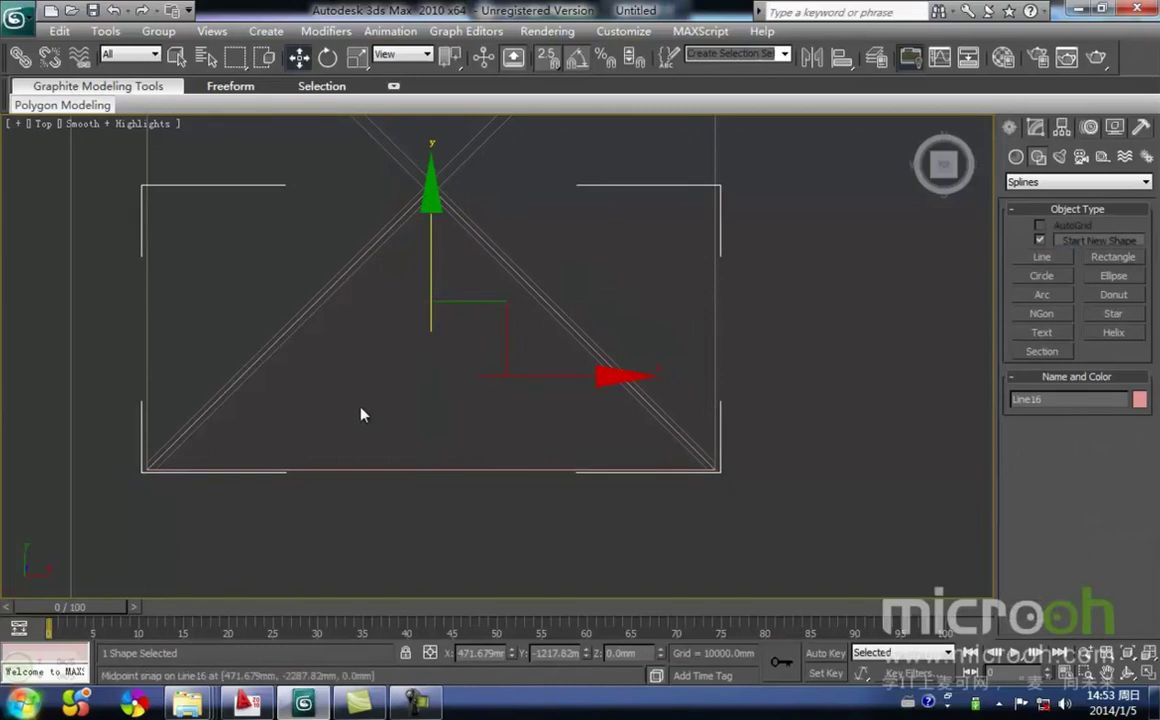
# Show the modelled geometry again and view the new roof outline from the front.
pyautogui.hotkey('shift', 'g')
pyautogui.moveTo(382, 428); pyautogui.dragTo(351, 464, button='middle')
pyautogui.scroll(-3, 352, 466)
pyautogui.scroll(3, 400, 440)
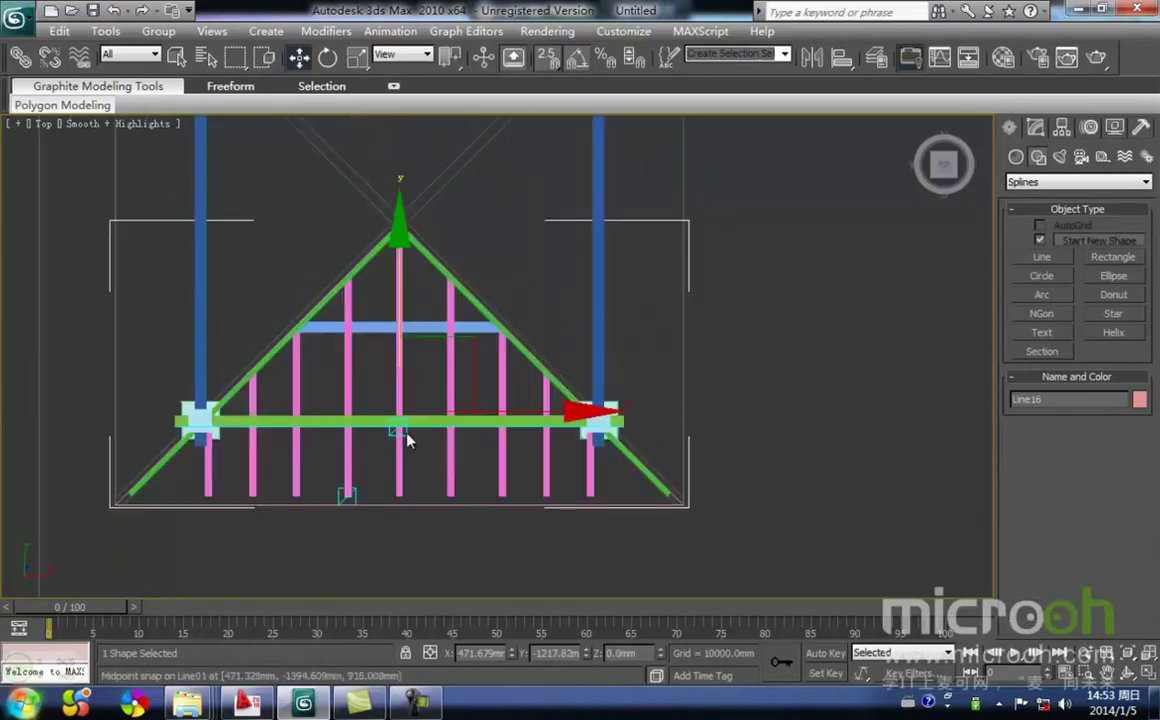
pyautogui.press('f')
pyautogui.scroll(4, 313, 461)
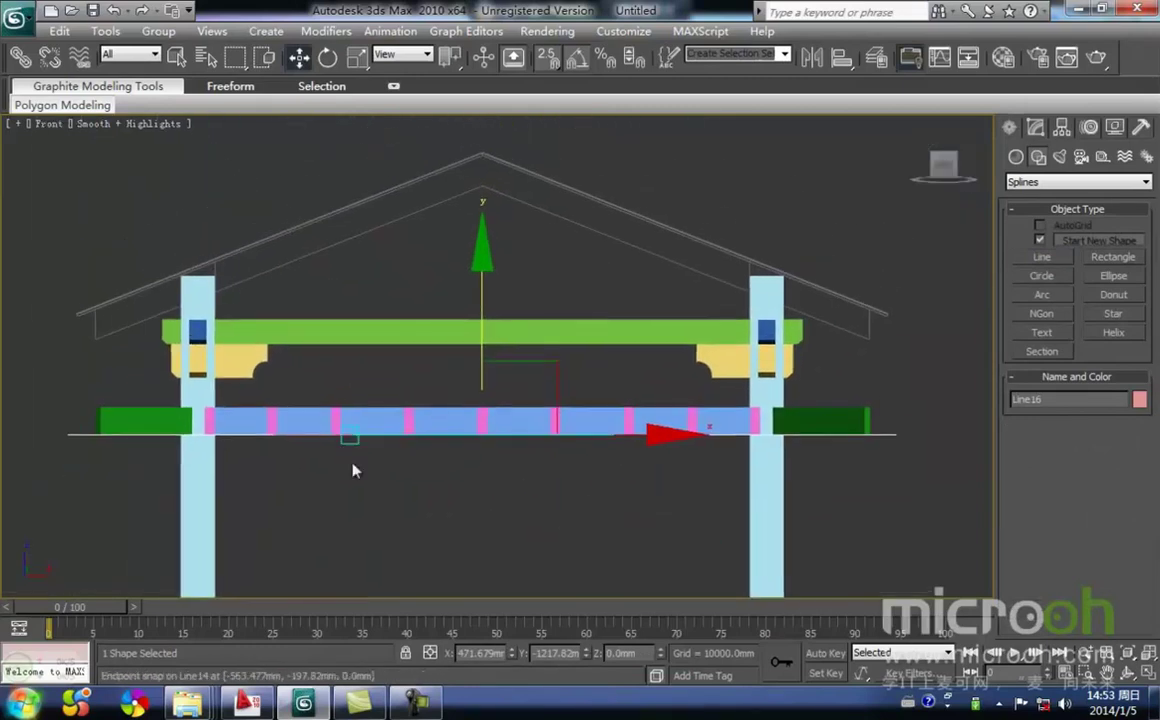
# Examine the roof slab's profile and its left eaves edge in the front elevation drawing.
pyautogui.click(1036, 128)
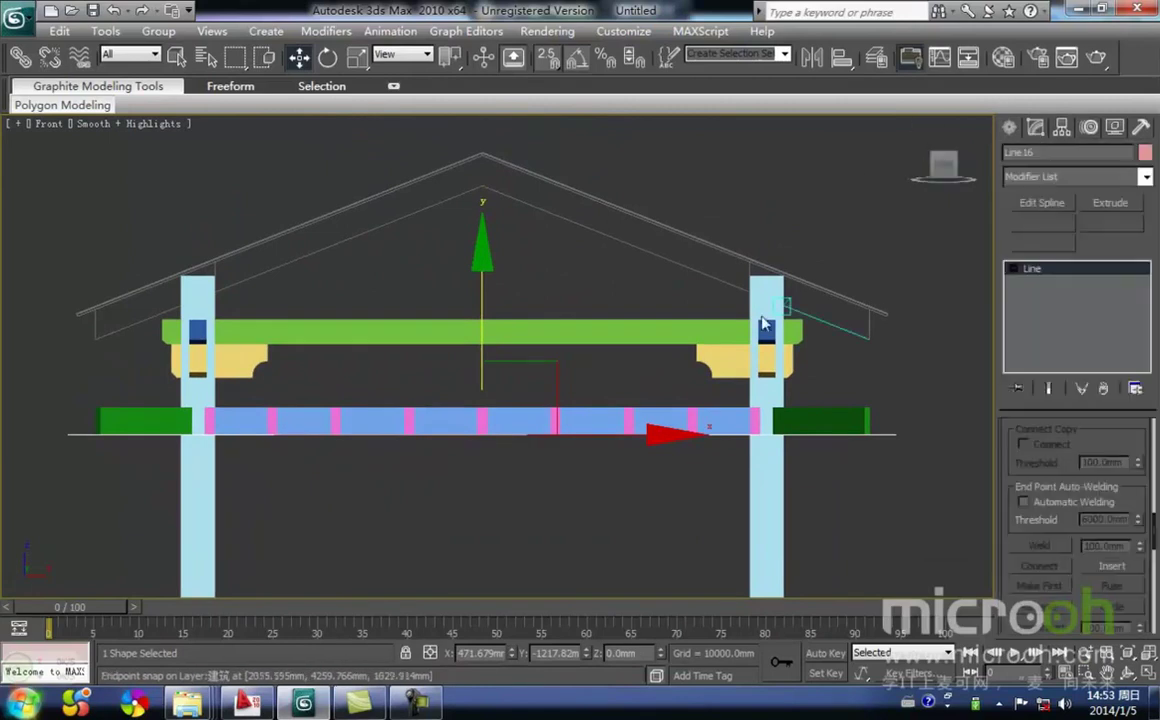
pyautogui.moveTo(430, 469); pyautogui.dragTo(513, 469, button='middle')
pyautogui.scroll(3, 435, 357)
pyautogui.moveTo(251, 326); pyautogui.dragTo(651, 422, button='middle')
pyautogui.scroll(2, 360, 370)
pyautogui.moveTo(362, 367); pyautogui.dragTo(360, 438, button='middle')
pyautogui.scroll(1, 457, 390)
pyautogui.moveTo(441, 302); pyautogui.dragTo(437, 303, button='middle')
pyautogui.scroll(-3, 474, 370)
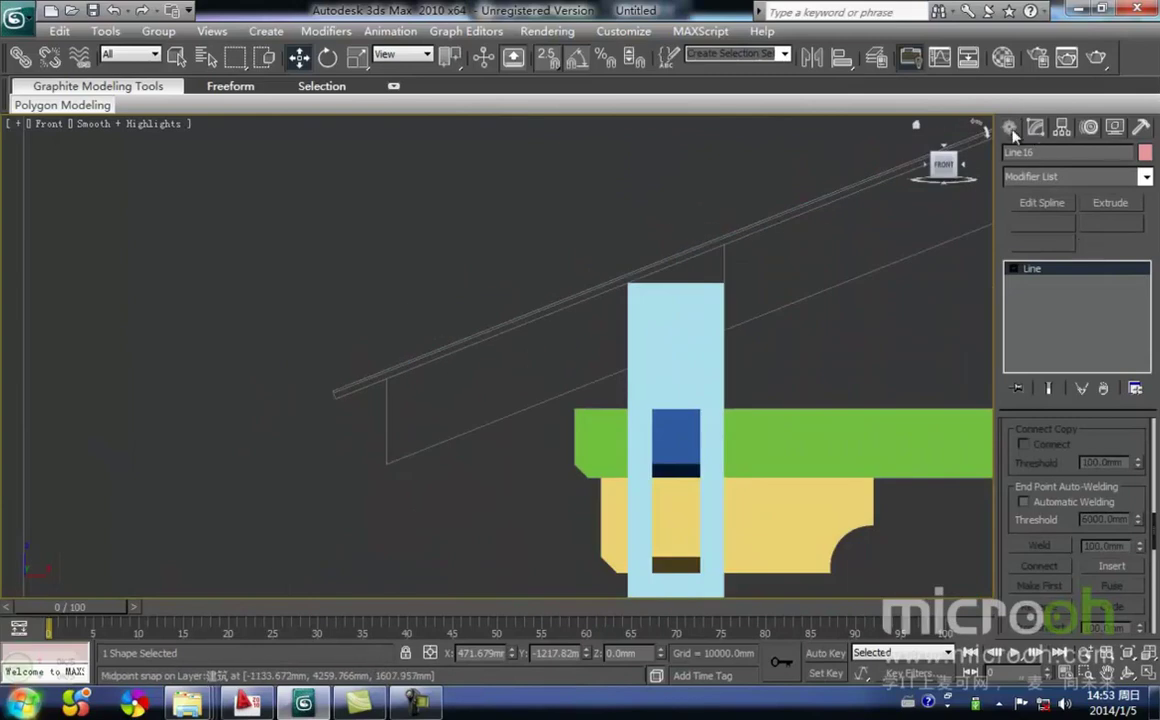
# Measure the roof slab's thickness at the ridge with a Tape helper, and delete the tape.
pyautogui.click(1010, 129)
pyautogui.click(1102, 157)
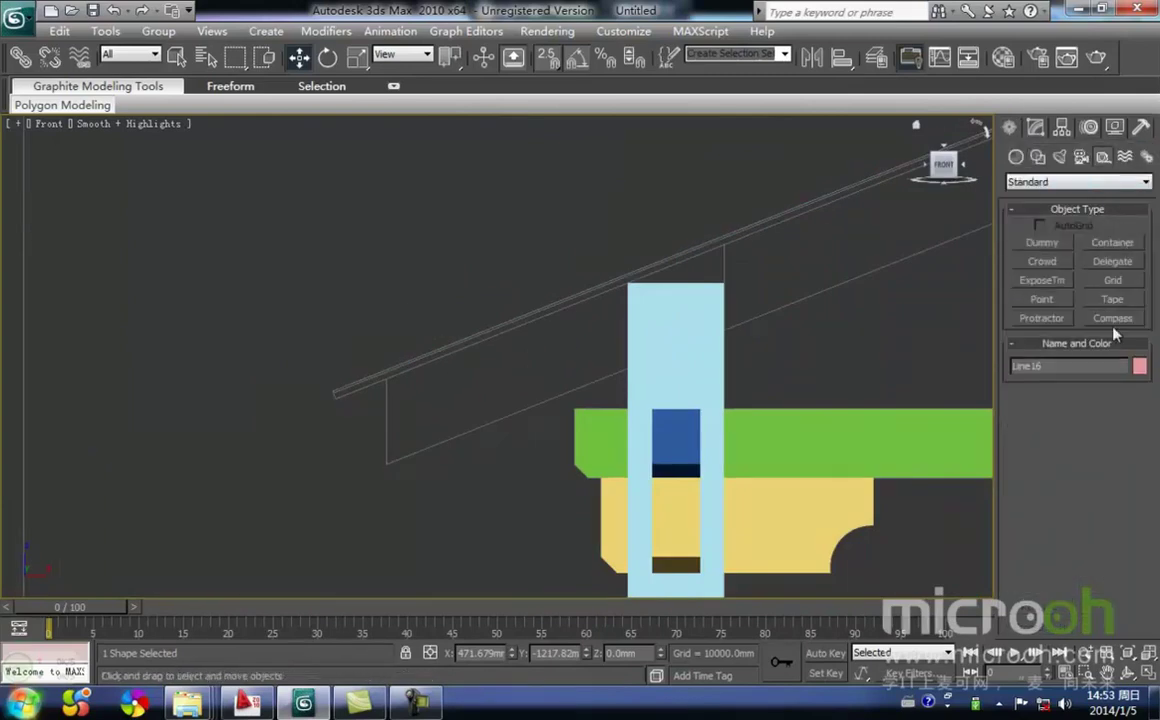
pyautogui.click(1112, 300)
pyautogui.scroll(5, 733, 350)
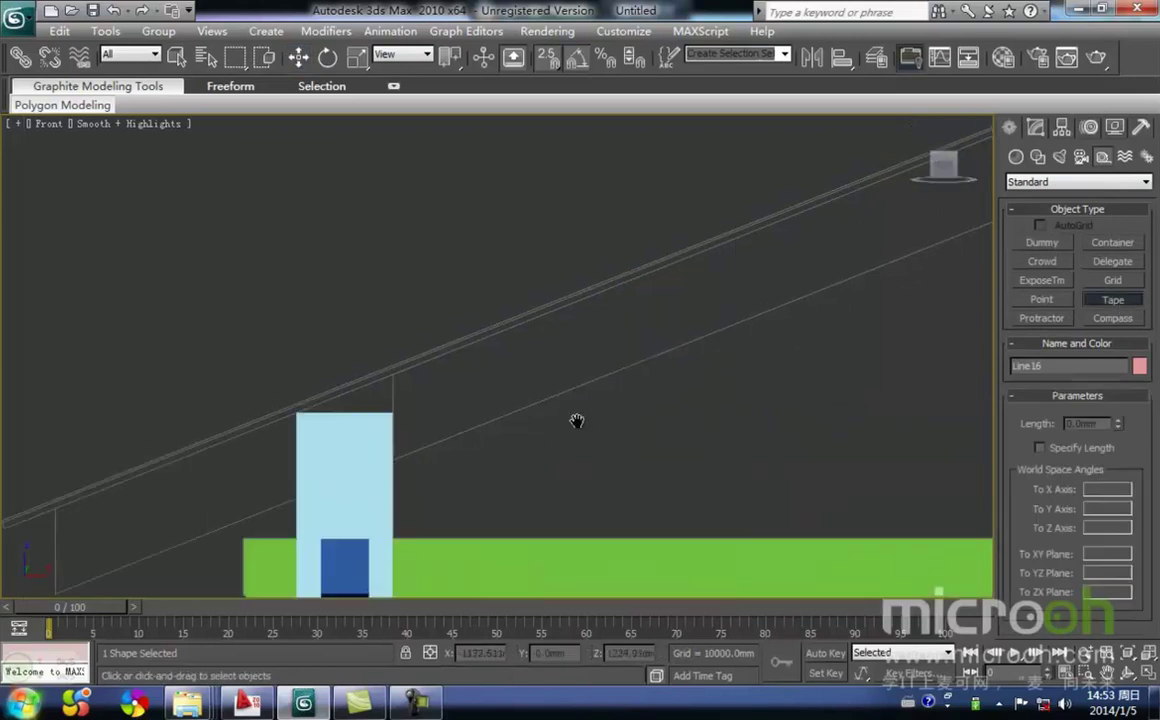
pyautogui.scroll(3, 490, 358)
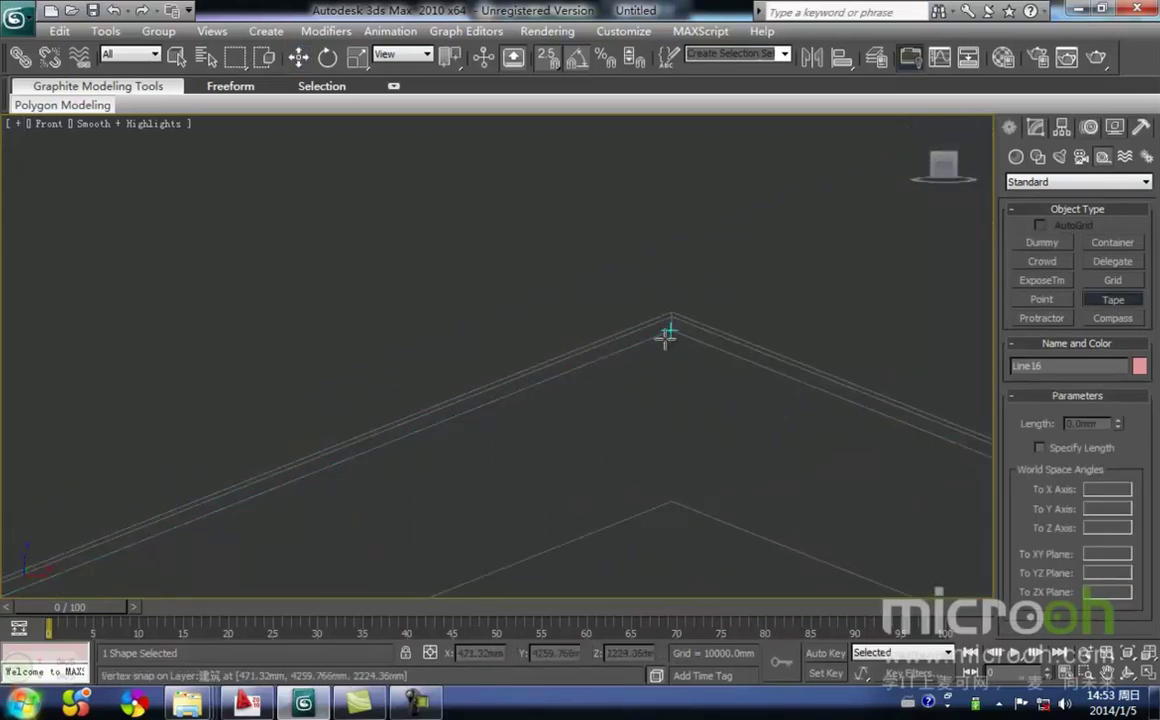
pyautogui.moveTo(662, 334); pyautogui.dragTo(660, 330)
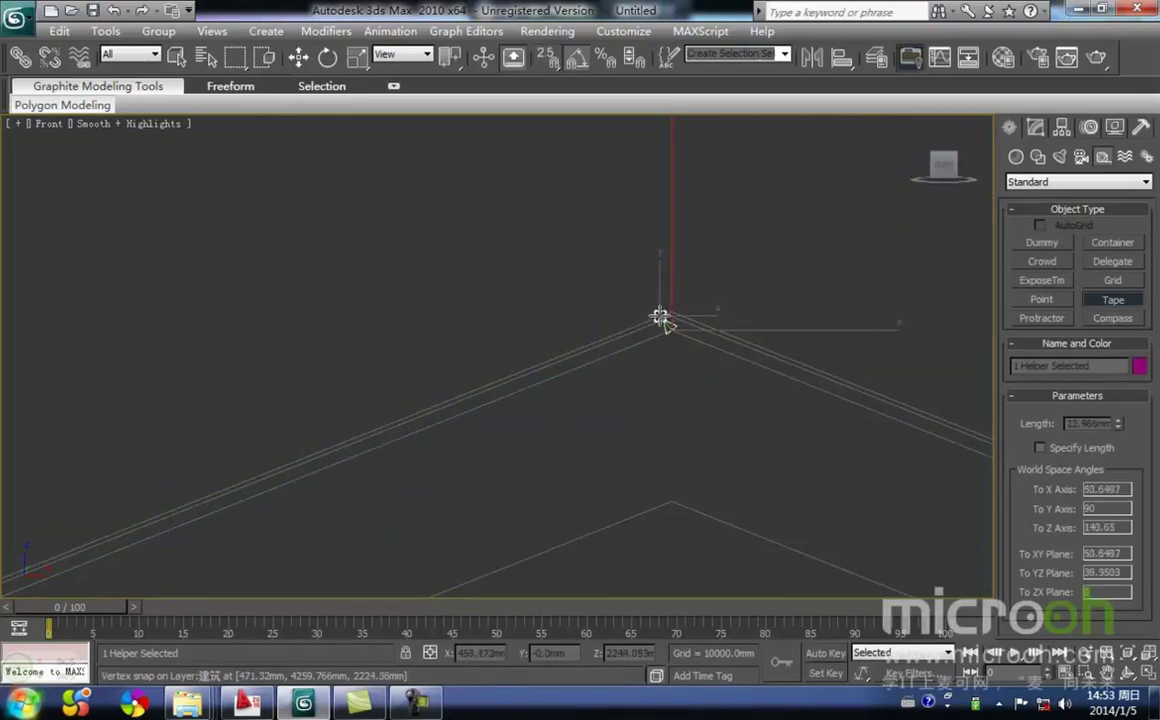
pyautogui.moveTo(659, 318); pyautogui.dragTo(666, 315)
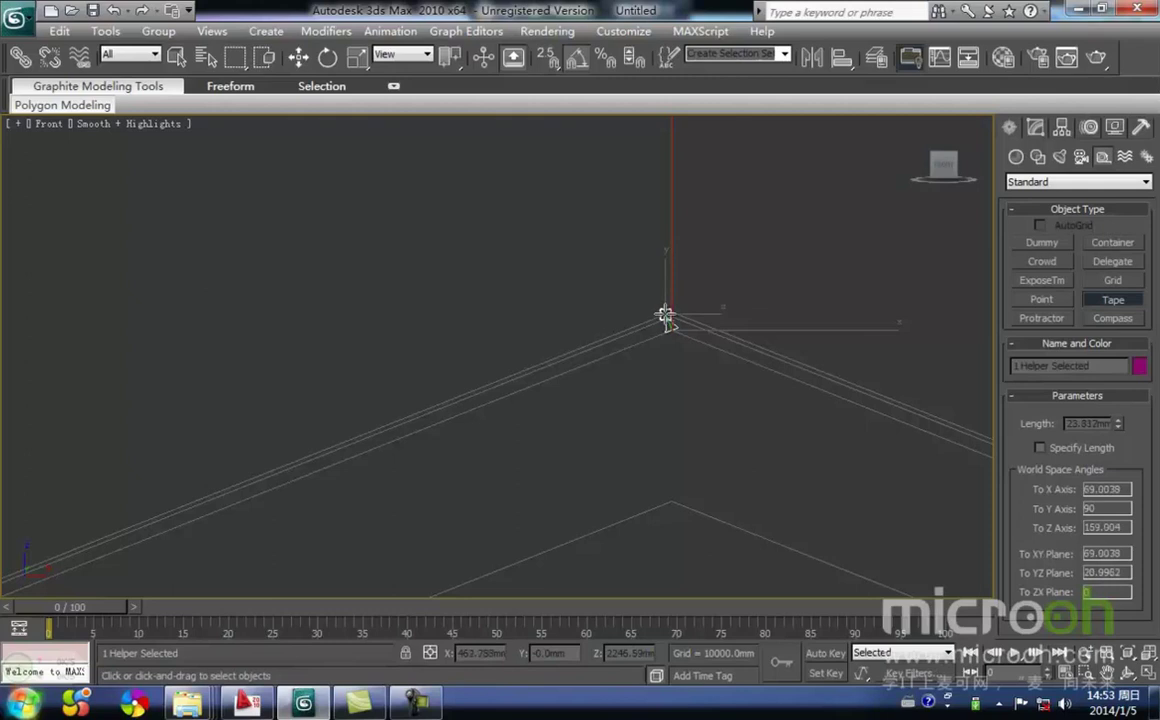
pyautogui.press('w')
pyautogui.moveTo(704, 376); pyautogui.dragTo(637, 287)
pyautogui.press('Delete')
pyautogui.scroll(-4, 532, 292)
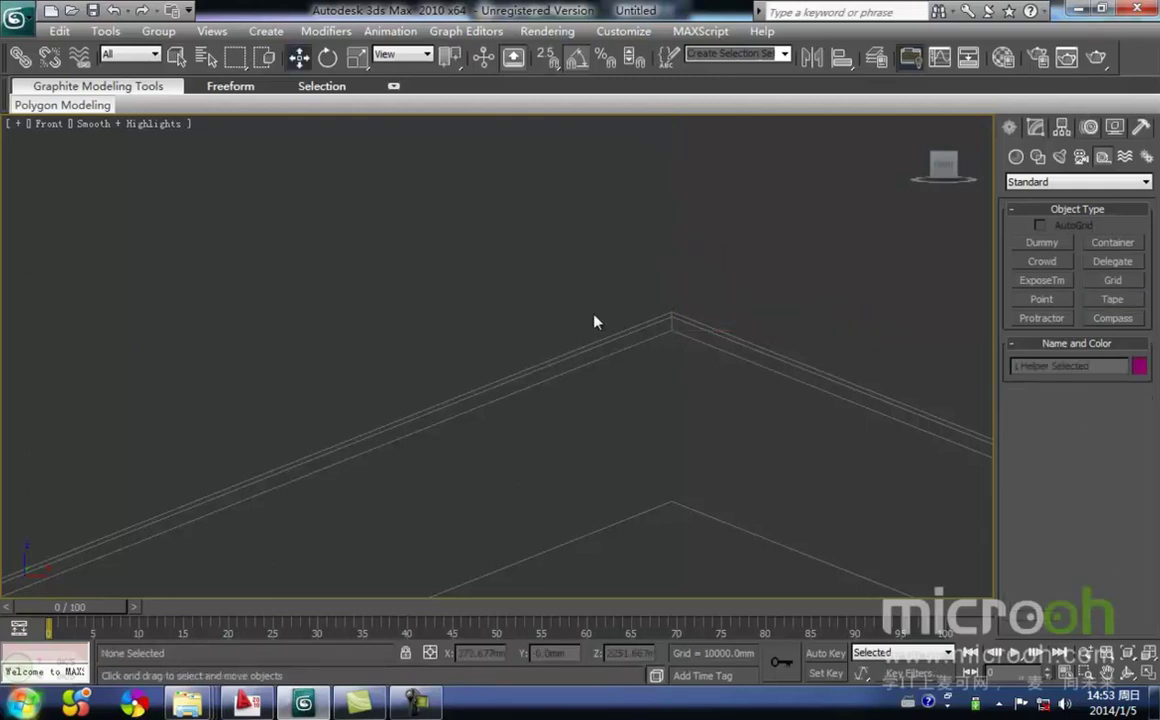
# Extrude the triangular roof outline by 20 mm.
pyautogui.scroll(-3, 558, 303)
pyautogui.scroll(5, 285, 420)
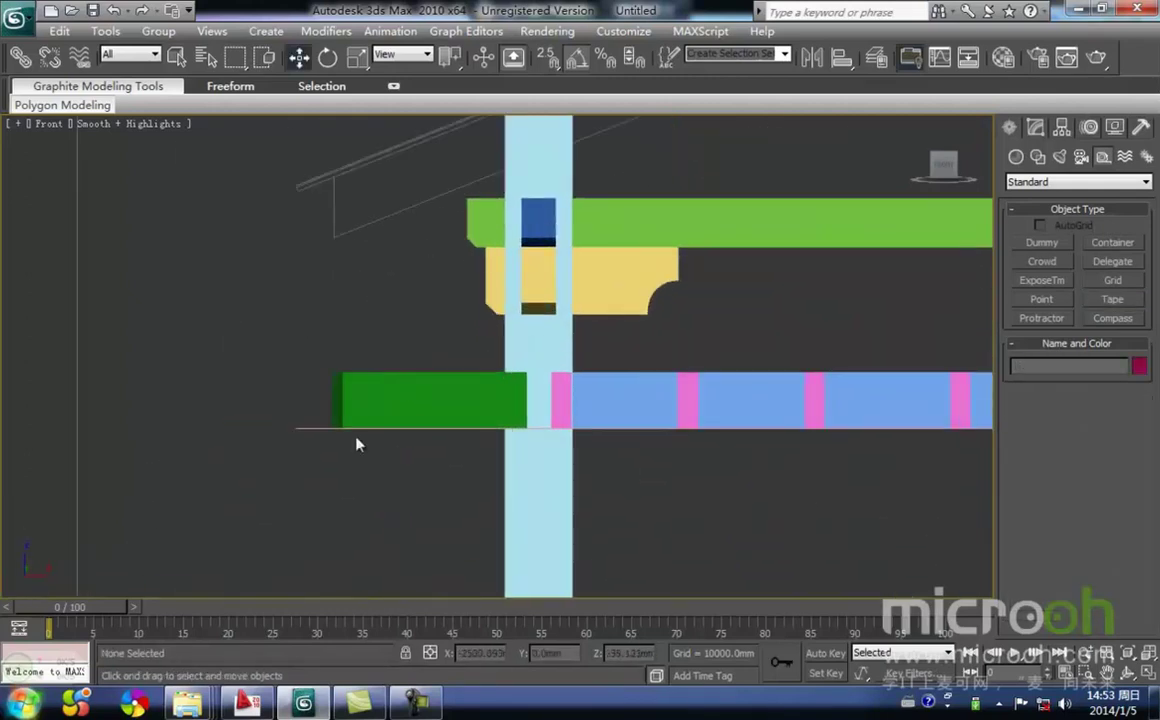
pyautogui.click(1038, 127)
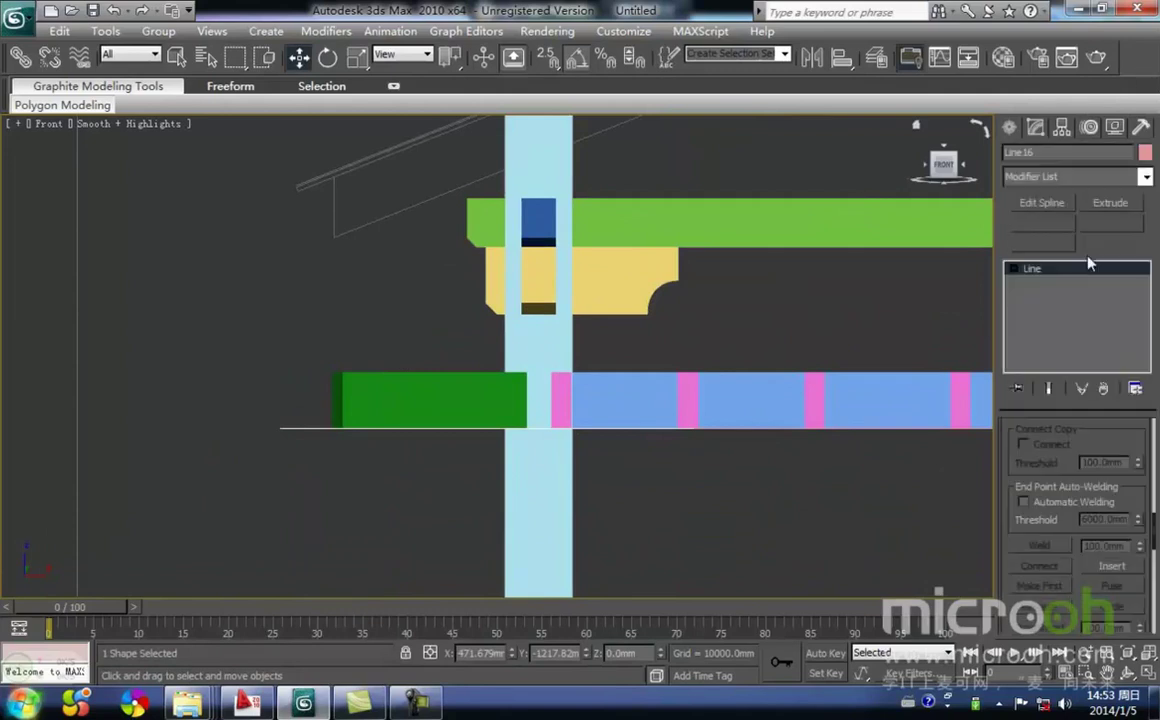
pyautogui.click(1108, 203)
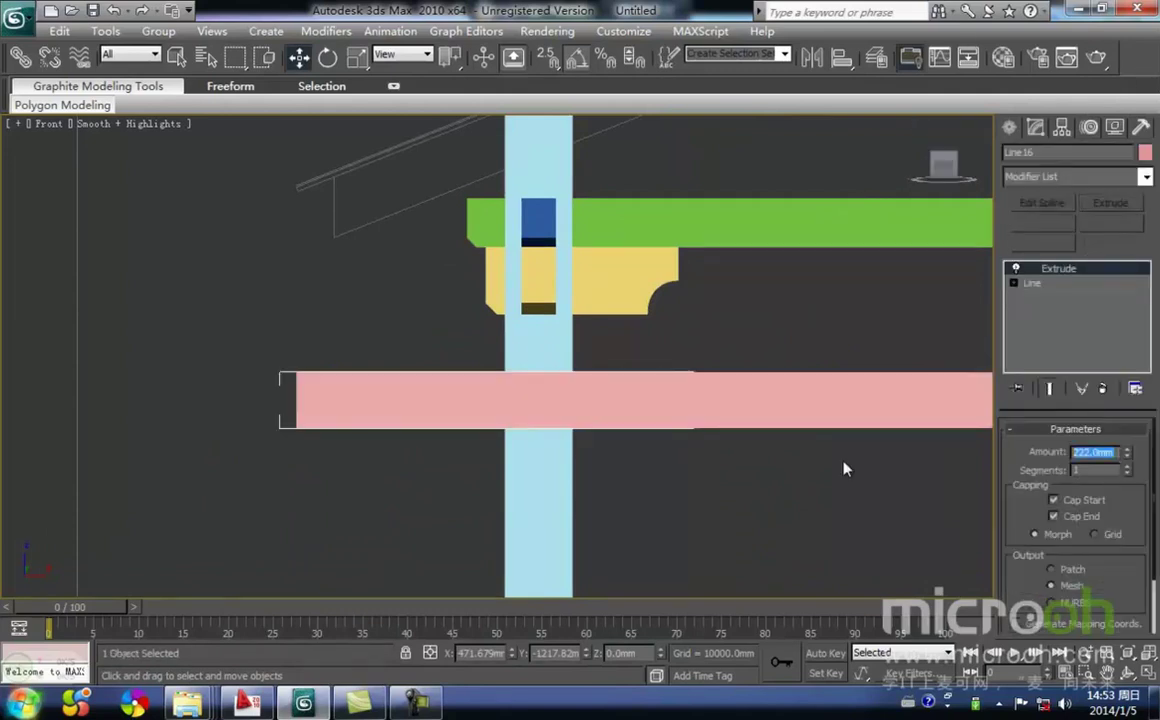
pyautogui.write('20')
pyautogui.press('Return')
# Raise the extruded roof slab clear above the rafters, to a height of about 250 mm.
pyautogui.click(305, 473)
pyautogui.moveTo(308, 447); pyautogui.dragTo(322, 411)
pyautogui.moveTo(366, 394); pyautogui.dragTo(298, 399, button='middle')
pyautogui.scroll(-2, 330, 408)
pyautogui.press('F3')
pyautogui.scroll(-4, 435, 472)
pyautogui.moveTo(510, 470)
pyautogui.mouseDown(button='middle')
pyautogui.moveTo(435, 472)
pyautogui.moveTo(558, 491)
pyautogui.moveTo(683, 536)
pyautogui.mouseUp(button='middle')
pyautogui.press('F3')
pyautogui.press('f')
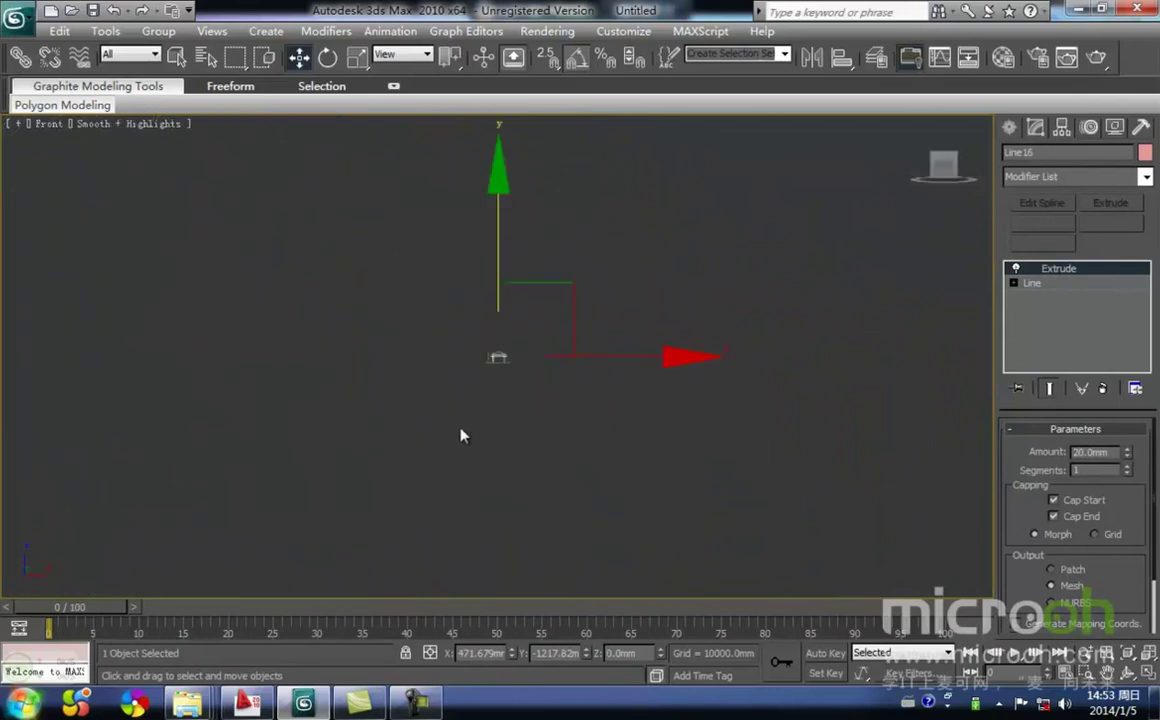
pyautogui.press('F3')
pyautogui.scroll(3, 500, 400)
pyautogui.moveTo(638, 380); pyautogui.dragTo(614, 316, button='middle')
pyautogui.scroll(4, 657, 394)
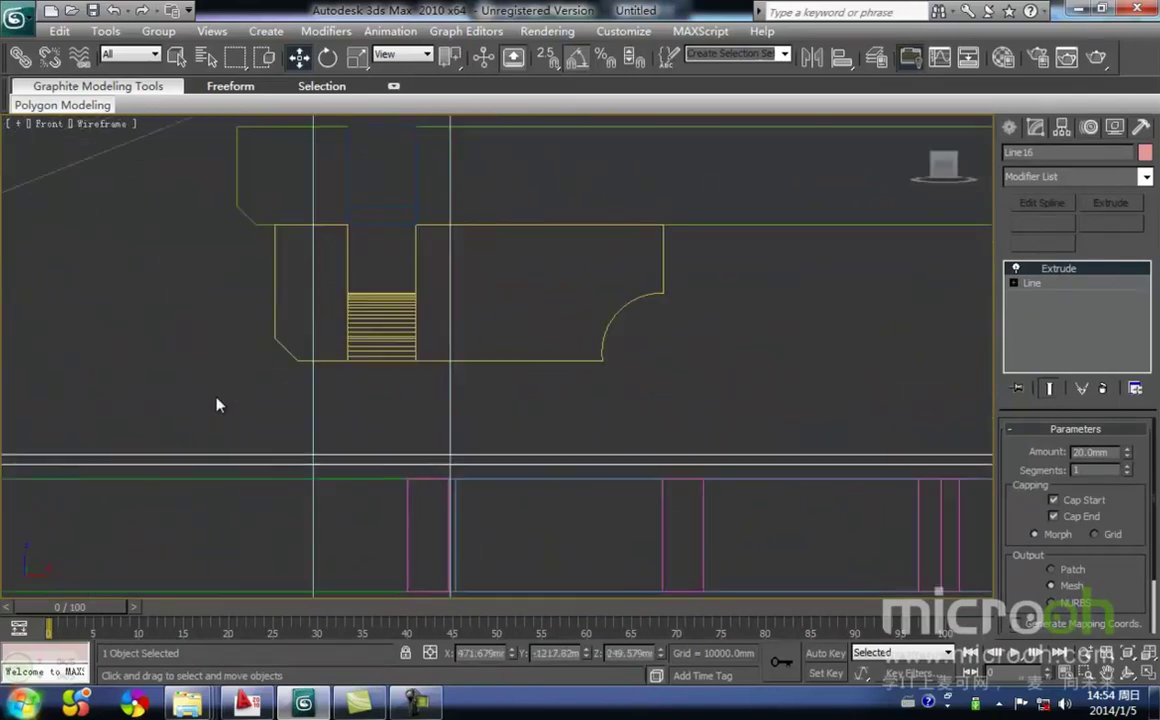
# Snap the roof slab's underside onto the top of the rafters and check the fit in shaded view.
pyautogui.moveTo(224, 387); pyautogui.dragTo(552, 329, button='middle')
pyautogui.press('s')
pyautogui.moveTo(219, 407); pyautogui.dragTo(290, 420)
pyautogui.click(313, 375)
pyautogui.moveTo(371, 369); pyautogui.dragTo(349, 378, button='middle')
pyautogui.press('F3')
pyautogui.scroll(-4, 513, 455)
pyautogui.moveTo(513, 455)
pyautogui.keyDown('alt'); pyautogui.mouseDown(button='middle')
pyautogui.moveTo(590, 500)
pyautogui.moveTo(764, 507)
pyautogui.moveTo(590, 522)
pyautogui.mouseUp(button='middle'); pyautogui.keyUp('alt')
pyautogui.press('F3')
pyautogui.press('t')
pyautogui.scroll(10, 580, 420)
pyautogui.scroll(2, 645, 350)
pyautogui.moveTo(645, 350); pyautogui.dragTo(533, 365, button='middle')
pyautogui.scroll(-1, 540, 360)
pyautogui.moveTo(518, 440); pyautogui.dragTo(268, 270)
pyautogui.scroll(-3, 340, 350)
pyautogui.keyDown('alt'); pyautogui.moveTo(365, 385); pyautogui.dragTo(536, 294, button='middle'); pyautogui.keyUp('alt')
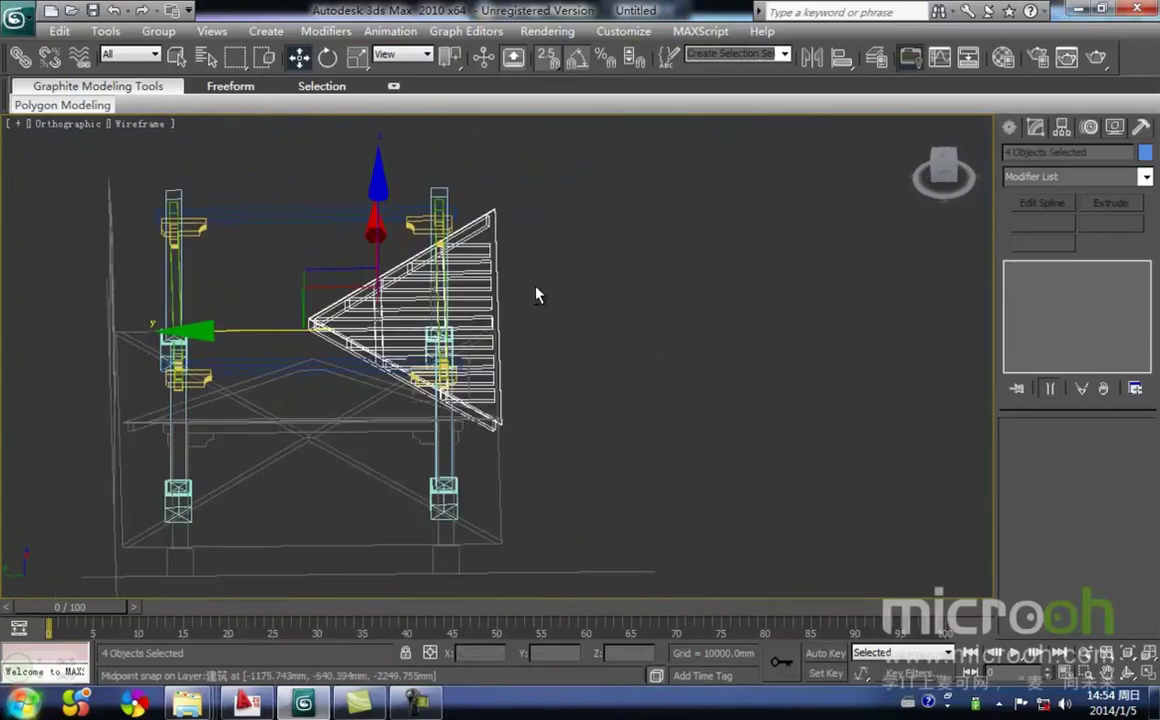
pyautogui.press('l')
pyautogui.scroll(-5, 489, 300)
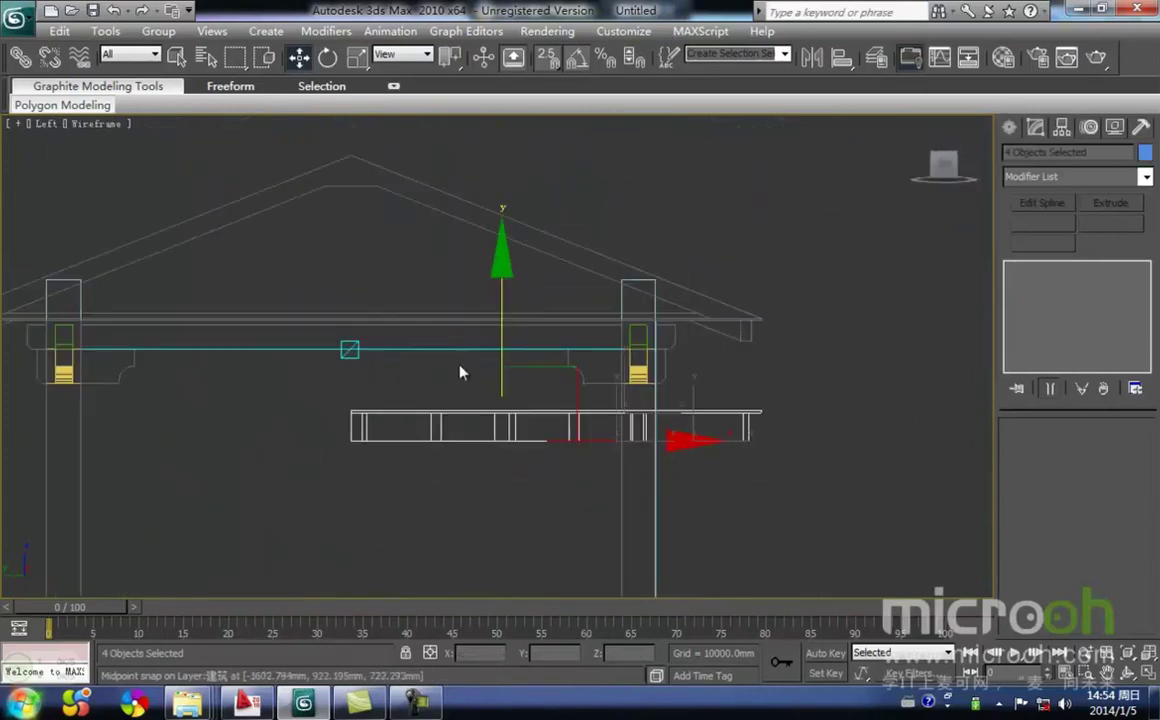
pyautogui.click(505, 519)
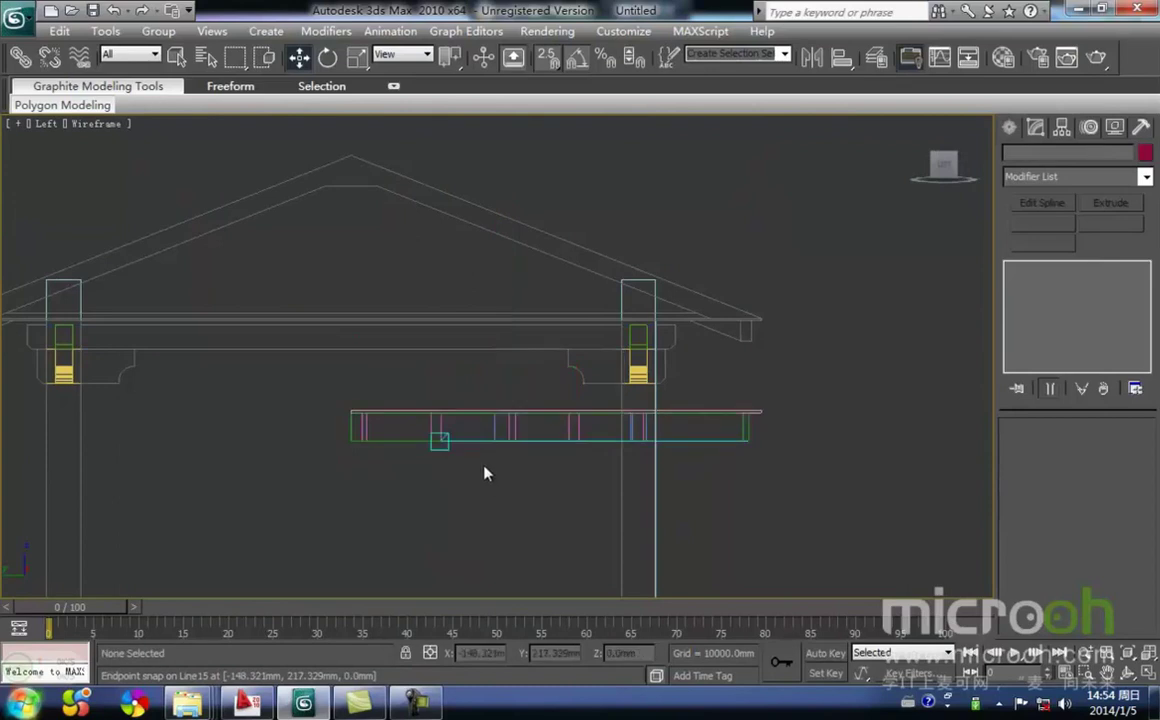
# Select the roof slab with all its rafters in the top view and combine them into one group.
pyautogui.press('t')
pyautogui.moveTo(510, 383); pyautogui.dragTo(505, 388)
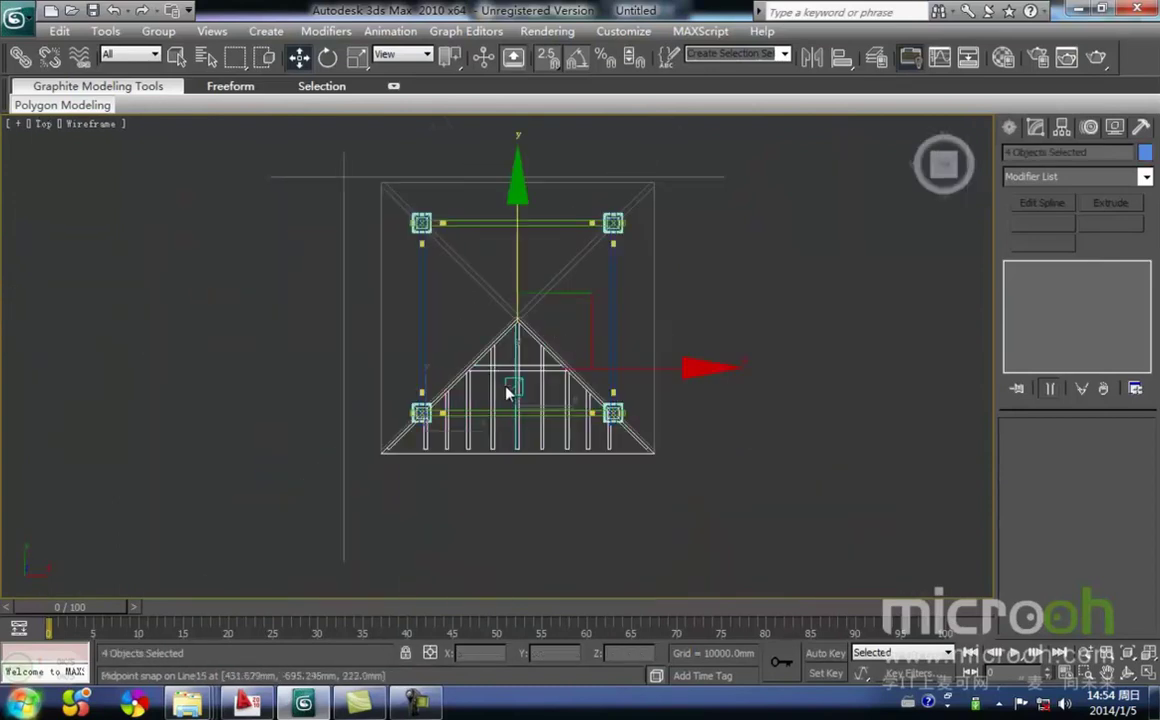
pyautogui.scroll(2, 538, 411)
pyautogui.scroll(-2, 531, 438)
pyautogui.keyDown('alt'); pyautogui.moveTo(531, 438); pyautogui.dragTo(520, 318, button='middle'); pyautogui.keyUp('alt')
pyautogui.scroll(4, 520, 318)
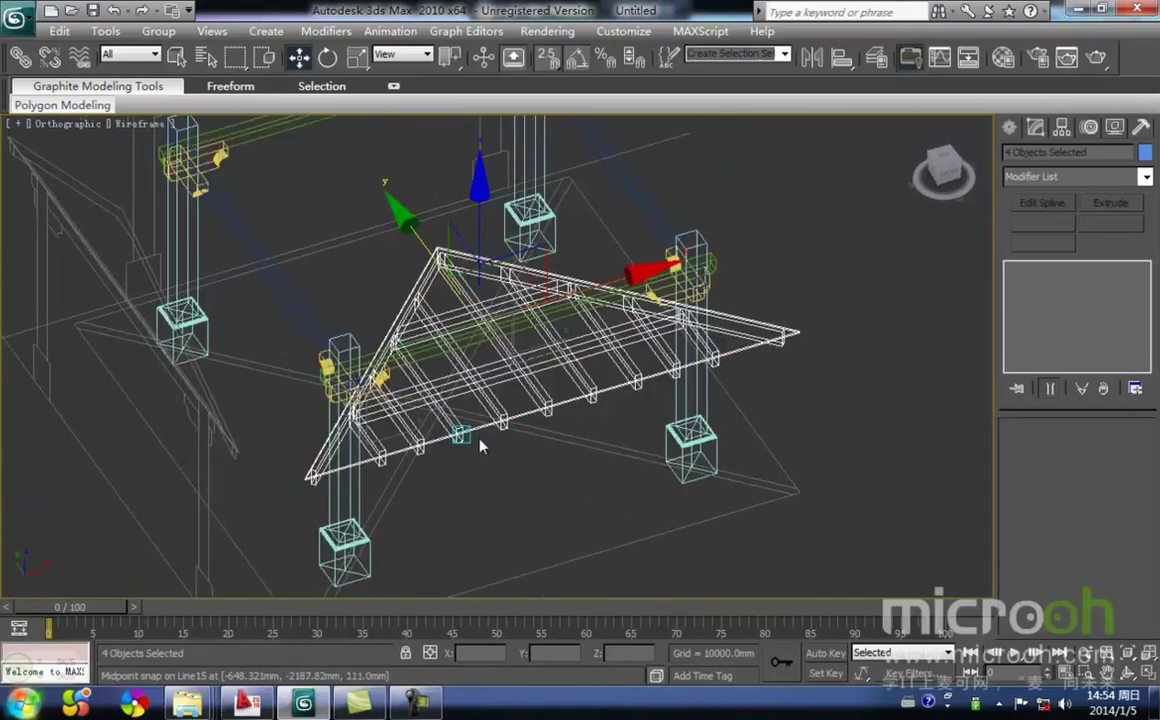
pyautogui.keyDown('alt'); pyautogui.moveTo(500, 443); pyautogui.dragTo(420, 449, button='middle'); pyautogui.keyUp('alt')
pyautogui.click(158, 31)
pyautogui.click(175, 49)
pyautogui.click(588, 382)
# Raise the roof group to a height of about 1026 mm, near the eaves, and view it against the left elevation.
pyautogui.scroll(-4, 431, 397)
pyautogui.press('f')
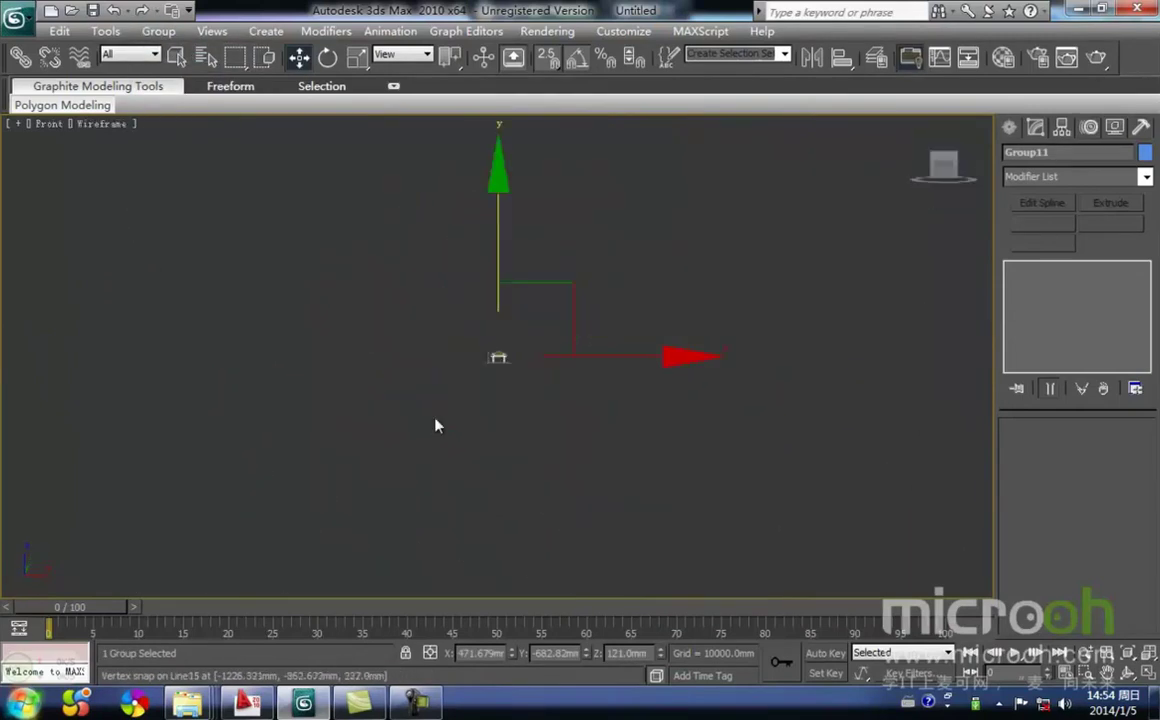
pyautogui.moveTo(541, 345); pyautogui.dragTo(199, 313)
pyautogui.press('l')
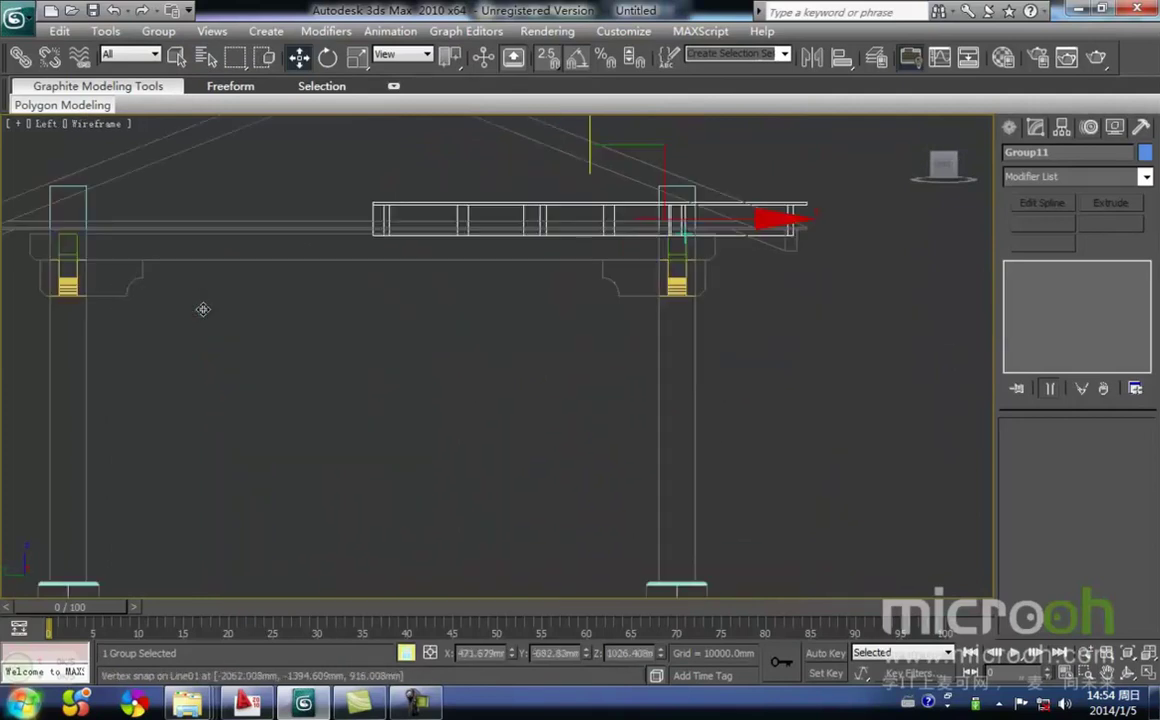
pyautogui.moveTo(466, 206); pyautogui.dragTo(259, 331, button='middle')
pyautogui.scroll(3, 259, 331)
pyautogui.moveTo(446, 383); pyautogui.dragTo(197, 367, button='middle')
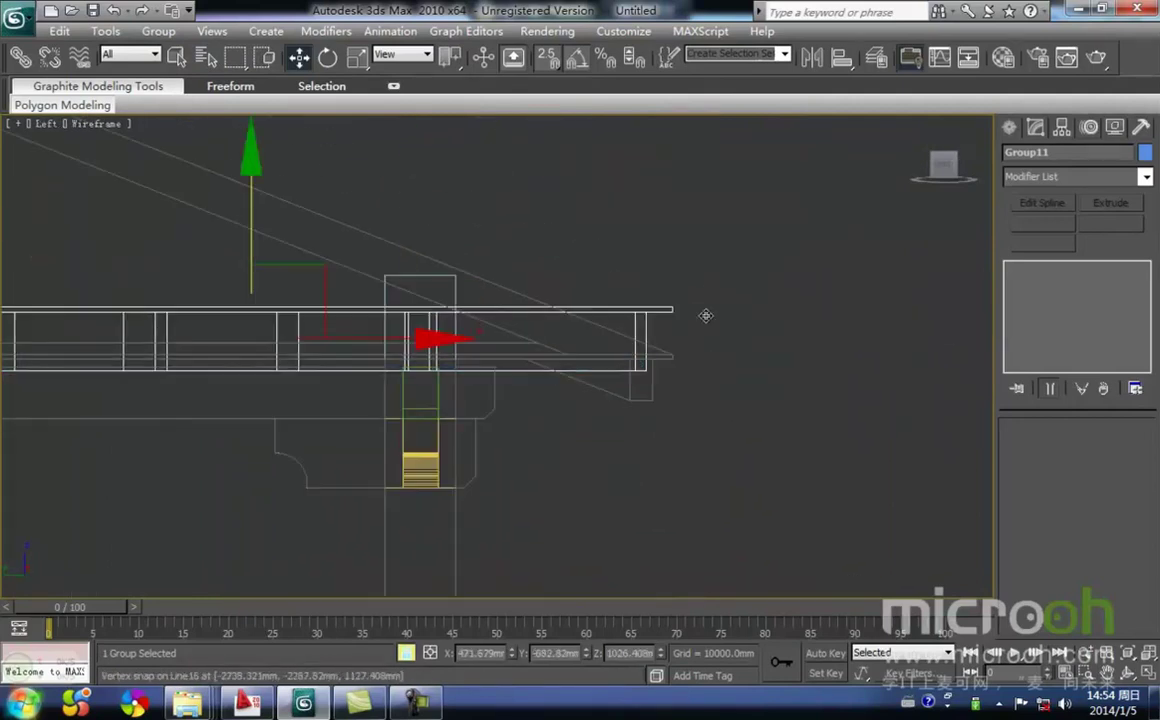
# Lower the roof group onto the left elevation's eaves, snapping the end rafter's bottom corner level with the drawn eaves member.
pyautogui.moveTo(679, 303); pyautogui.dragTo(674, 354)
pyautogui.scroll(3, 757, 390)
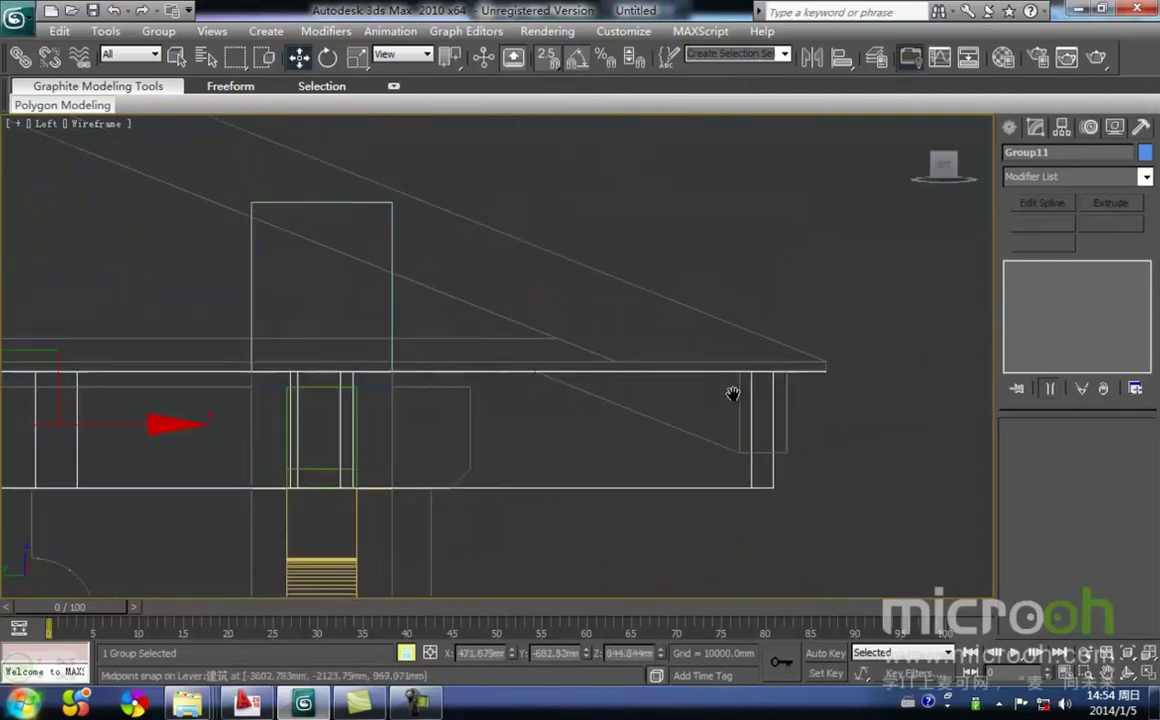
pyautogui.moveTo(876, 377); pyautogui.dragTo(706, 408, button='middle')
pyautogui.moveTo(674, 391); pyautogui.dragTo(674, 378)
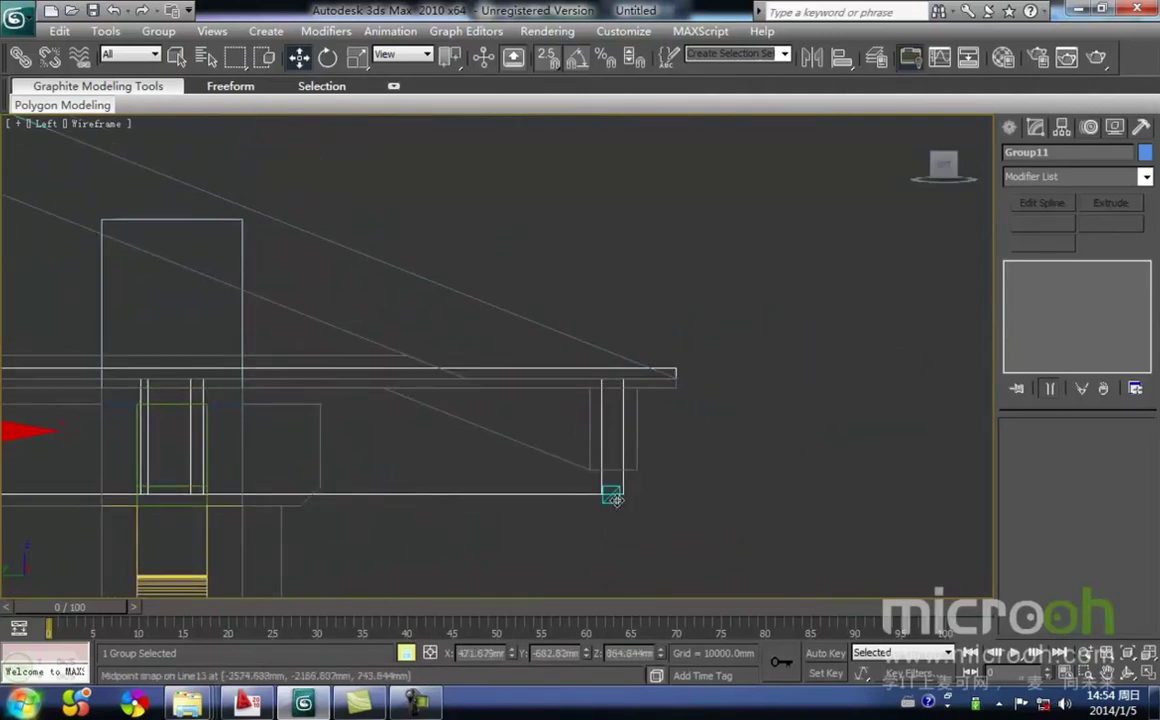
pyautogui.moveTo(622, 495); pyautogui.dragTo(641, 470)
pyautogui.scroll(-6, 640, 461)
pyautogui.press('space')
# Select the roof group again and show it against the front elevation.
pyautogui.click(639, 463)
pyautogui.click(546, 358)
pyautogui.scroll(-2, 503, 307)
pyautogui.keyDown('alt'); pyautogui.moveTo(519, 360); pyautogui.dragTo(467, 445, button='middle'); pyautogui.keyUp('alt')
pyautogui.press('f')
pyautogui.moveTo(480, 368); pyautogui.dragTo(519, 419, button='middle')
pyautogui.moveTo(950, 300); pyautogui.dragTo(905, 299, button='middle')
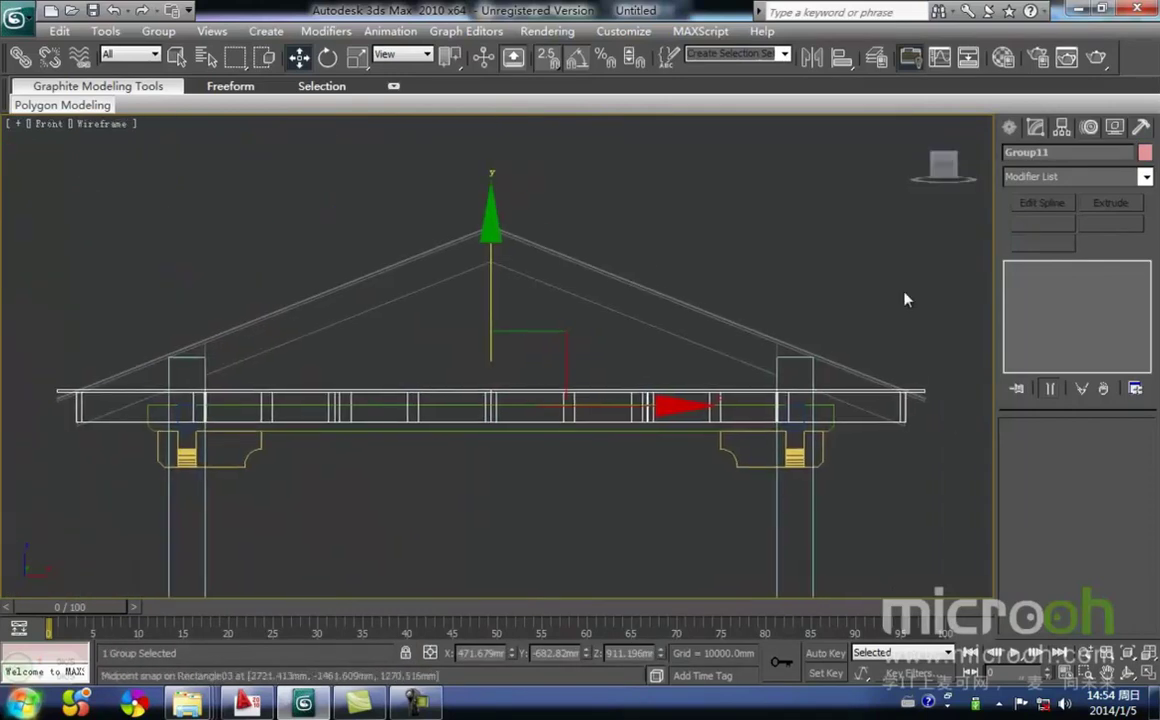
pyautogui.click(1009, 127)
pyautogui.click(1035, 127)
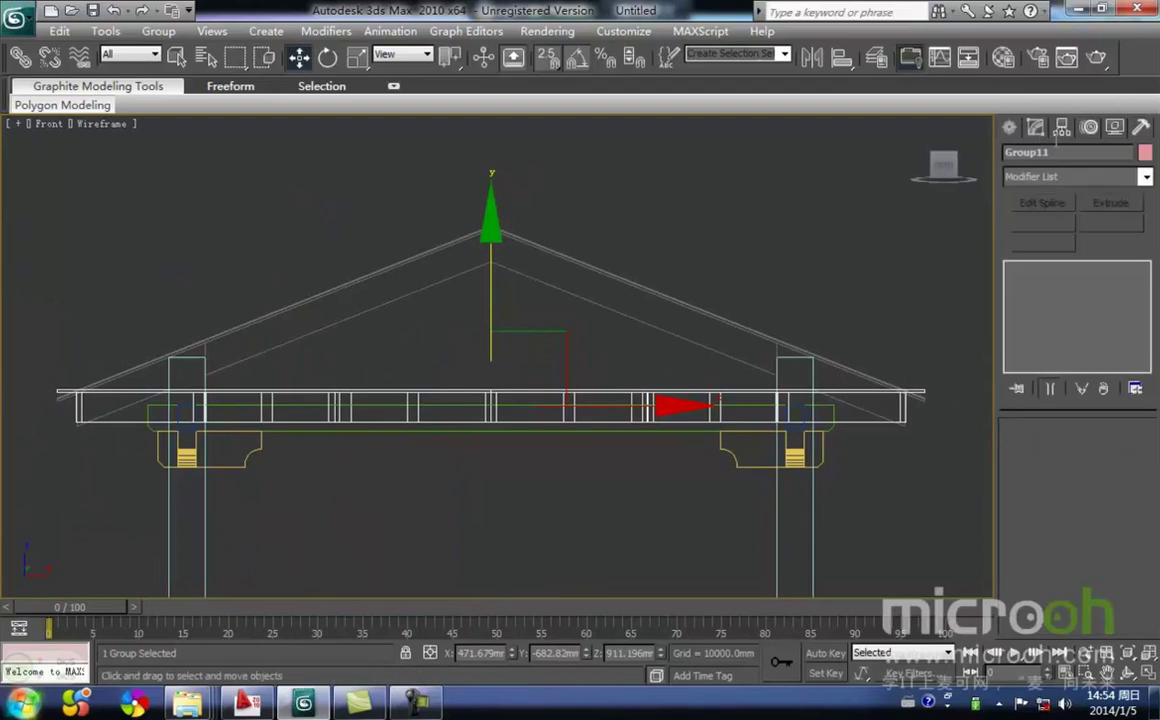
pyautogui.click(1145, 177)
pyautogui.press('f')
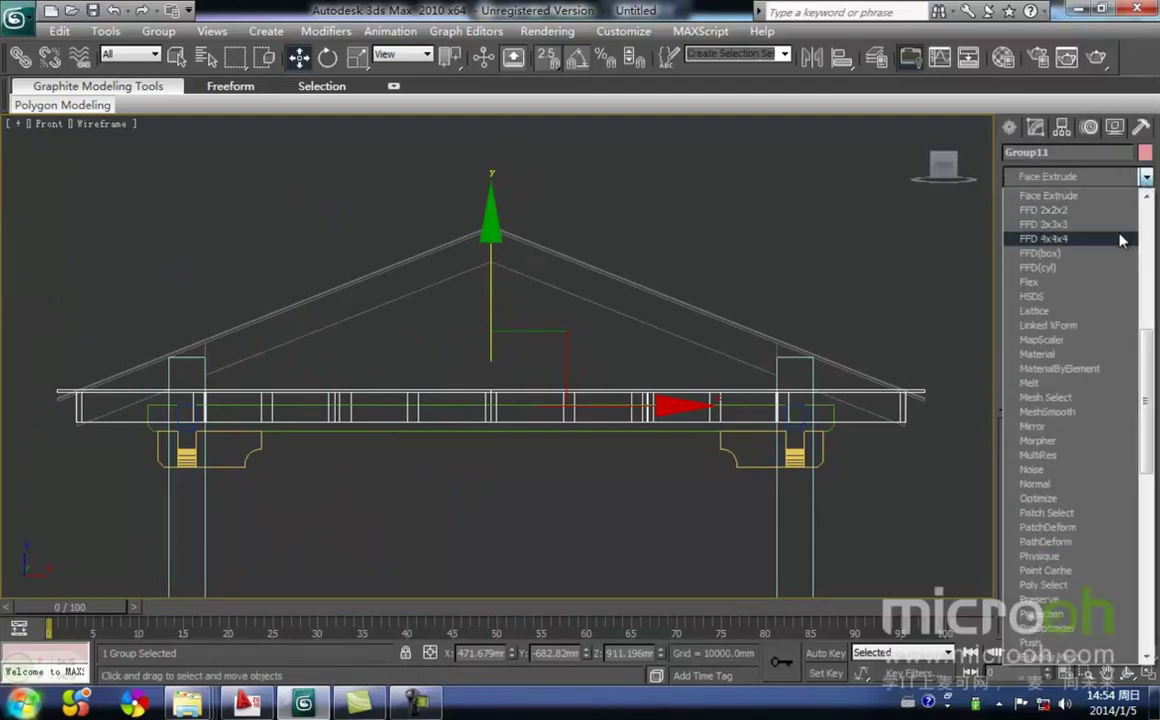
pyautogui.click(880, 237)
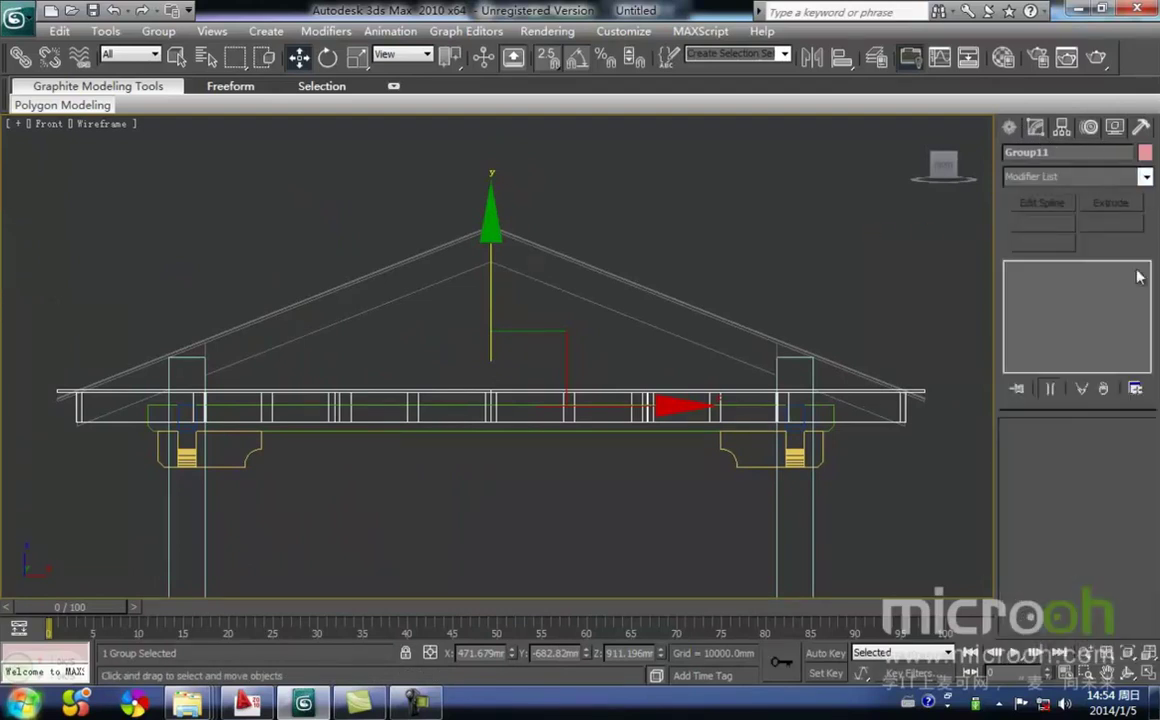
# Configure the modifier set so that FFD 2x2x2 gets its own shortcut button.
pyautogui.click(1135, 388)
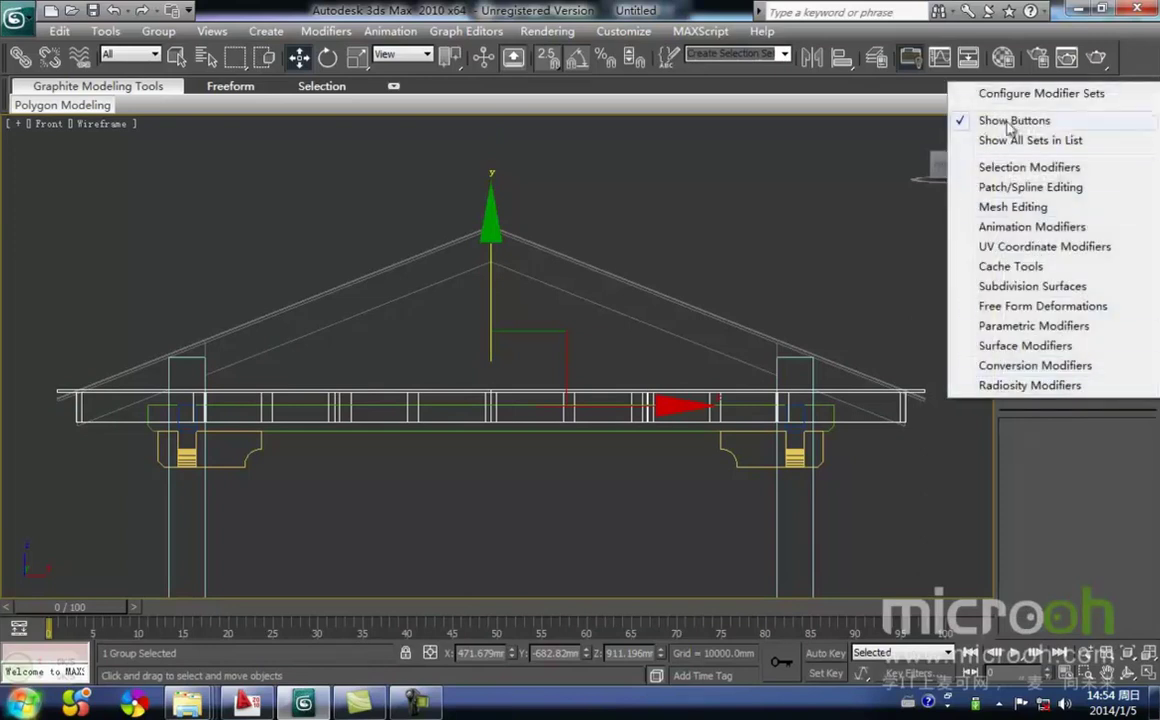
pyautogui.click(1015, 95)
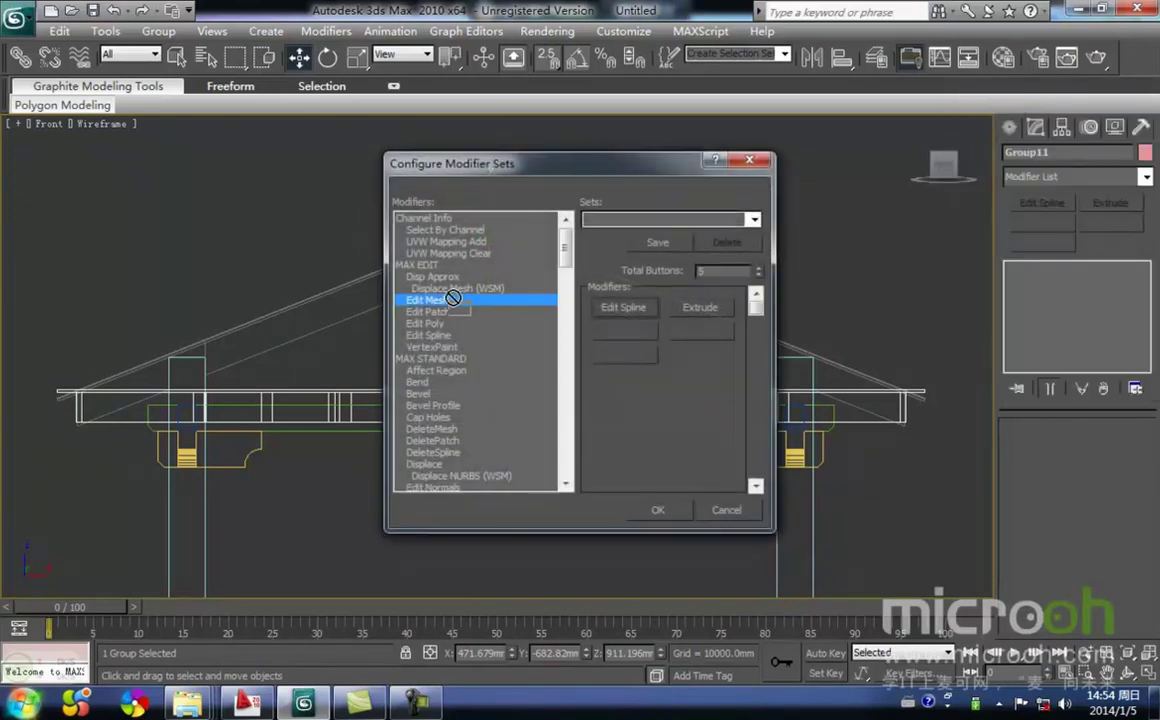
pyautogui.click(412, 269)
pyautogui.scroll(-1, 463, 344)
pyautogui.scroll(-2, 463, 344)
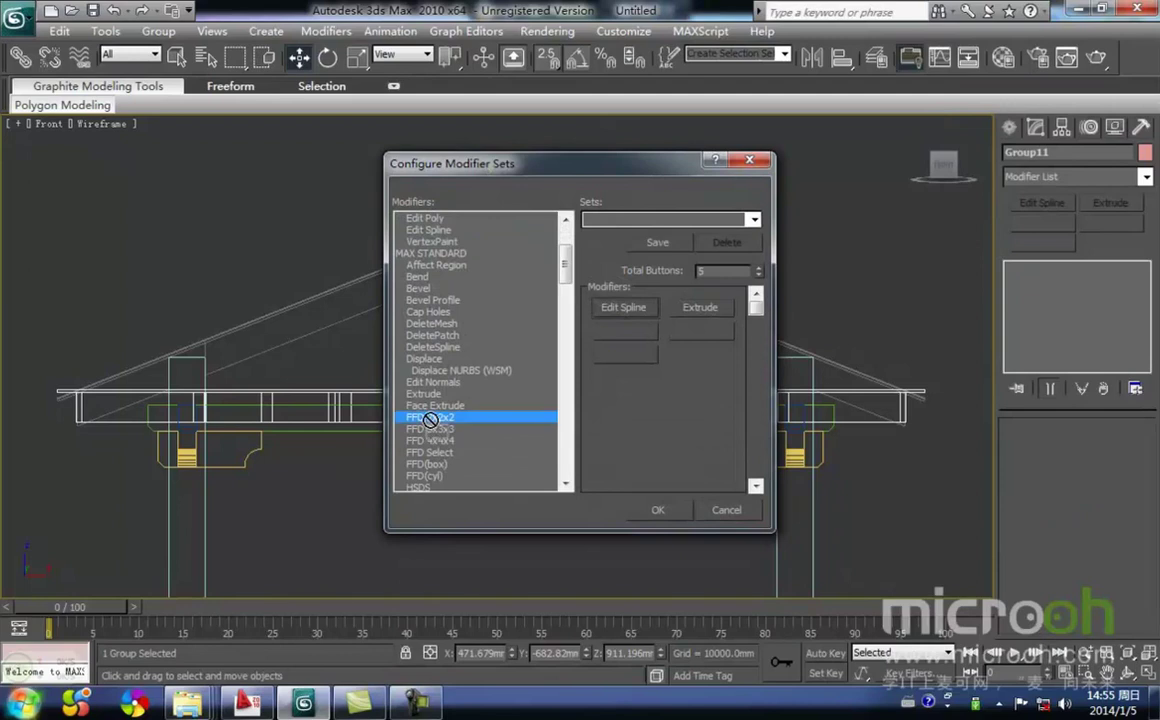
pyautogui.click(670, 512)
# Reselect the roof group and bring its profile into close view against the left elevation.
pyautogui.click(785, 226)
pyautogui.moveTo(919, 425); pyautogui.dragTo(890, 358)
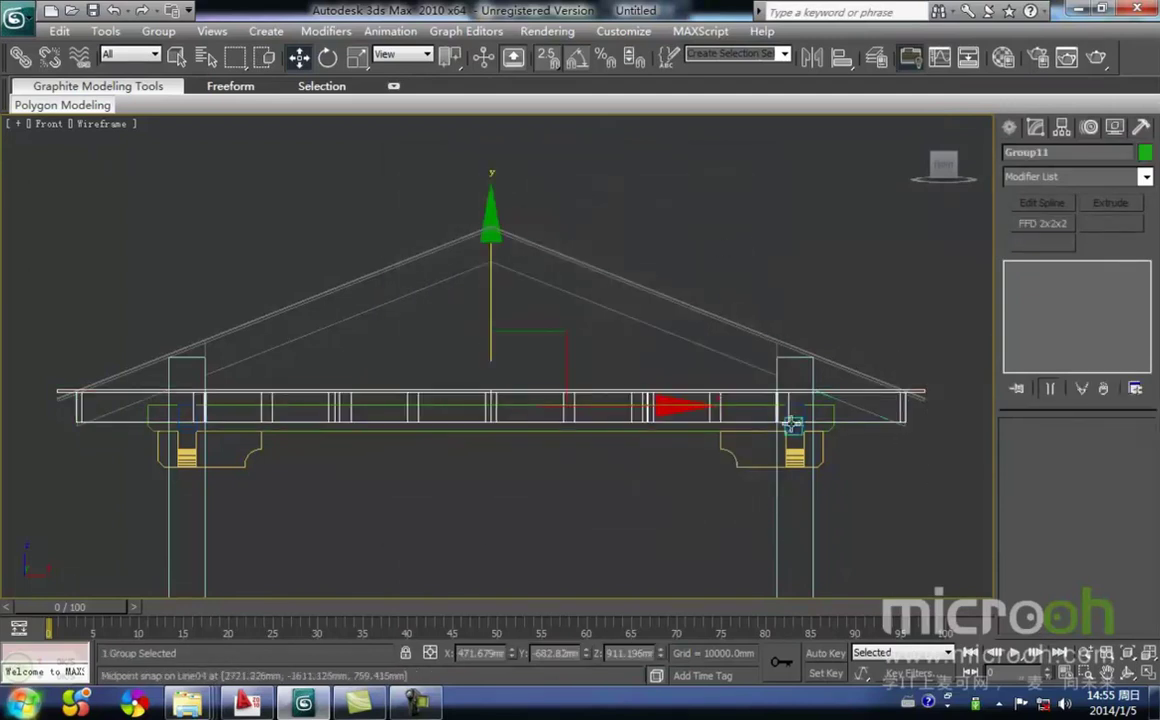
pyautogui.scroll(-2, 804, 427)
pyautogui.moveTo(810, 428); pyautogui.dragTo(668, 388, button='middle')
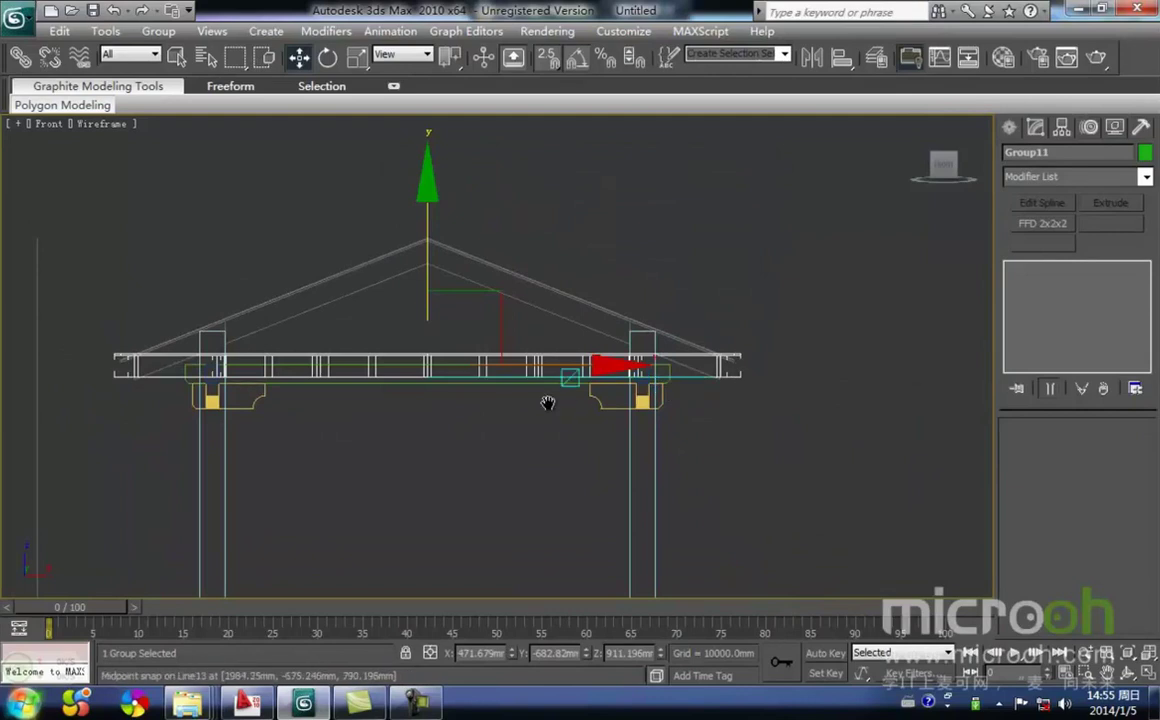
pyautogui.scroll(-1, 540, 403)
pyautogui.scroll(2, 531, 396)
pyautogui.scroll(-1, 529, 398)
pyautogui.scroll(1, 527, 394)
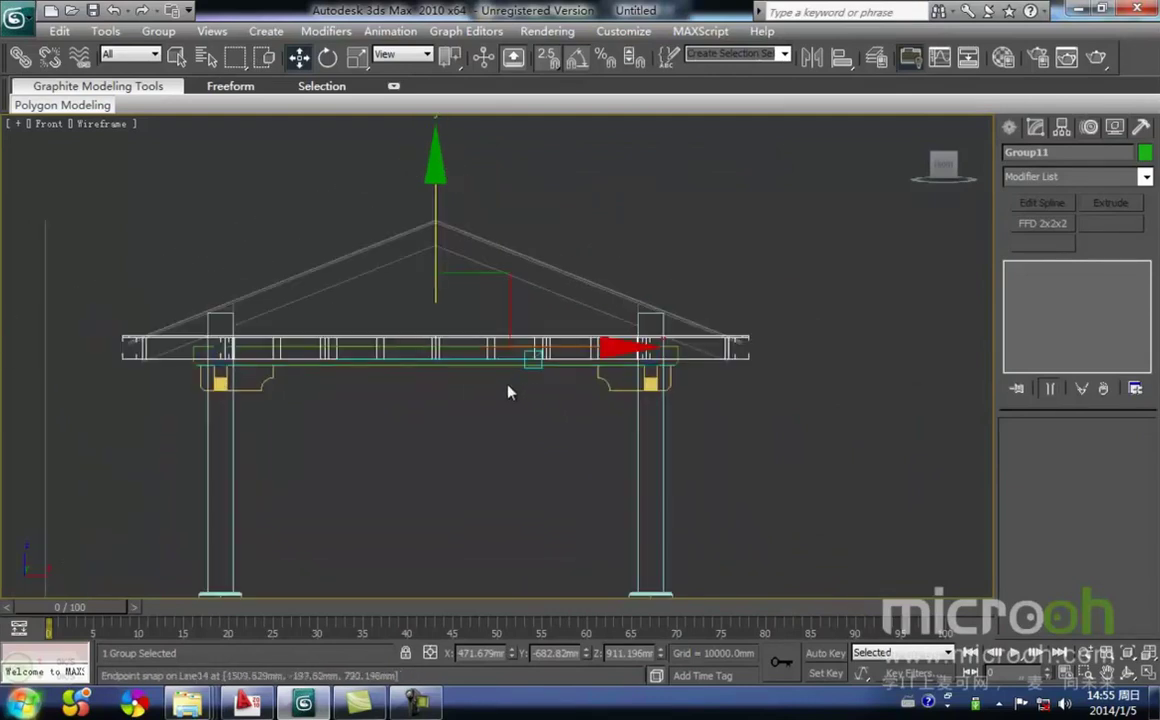
pyautogui.press('l')
pyautogui.scroll(2, 551, 386)
pyautogui.moveTo(551, 386); pyautogui.dragTo(540, 449, button='middle')
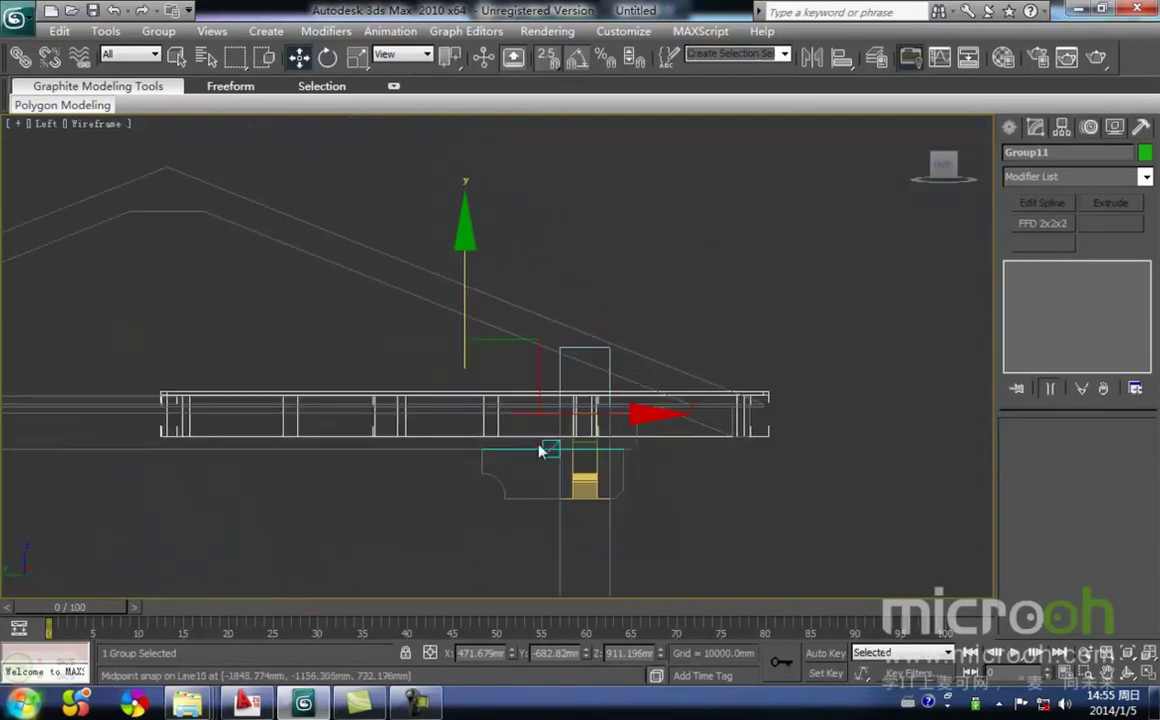
# Apply an FFD 2x2x2 modifier to the roof group and switch to editing its control points.
pyautogui.click(1051, 229)
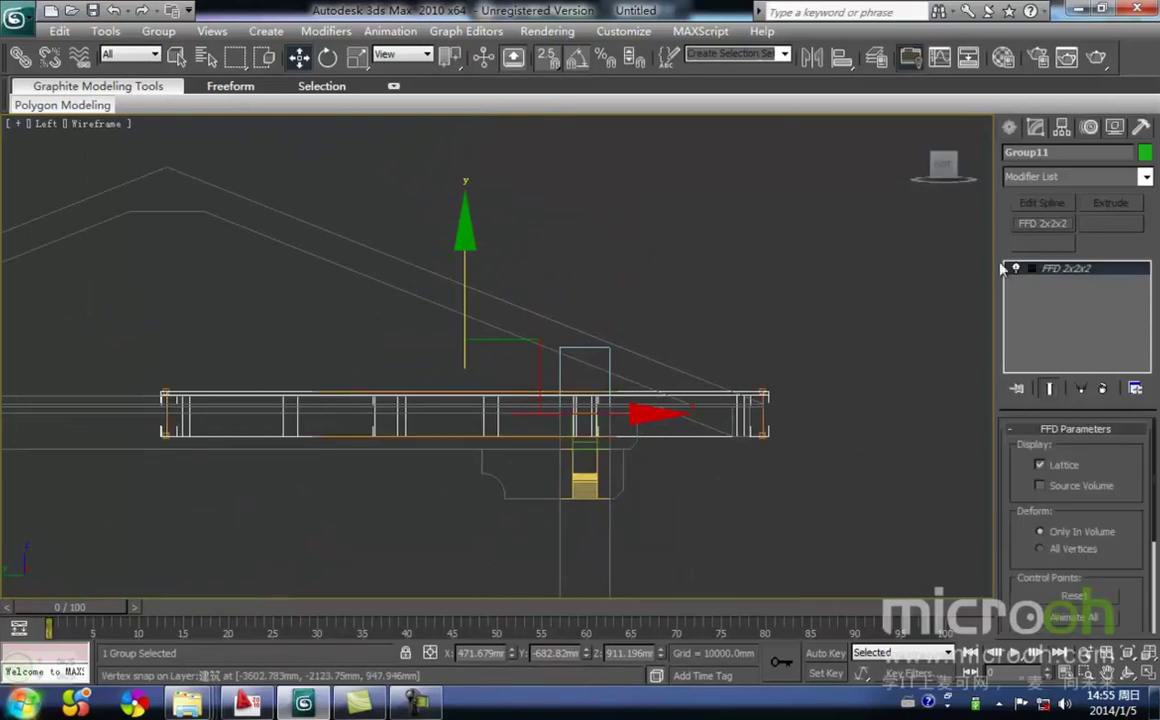
pyautogui.moveTo(463, 399); pyautogui.dragTo(531, 379, button='middle')
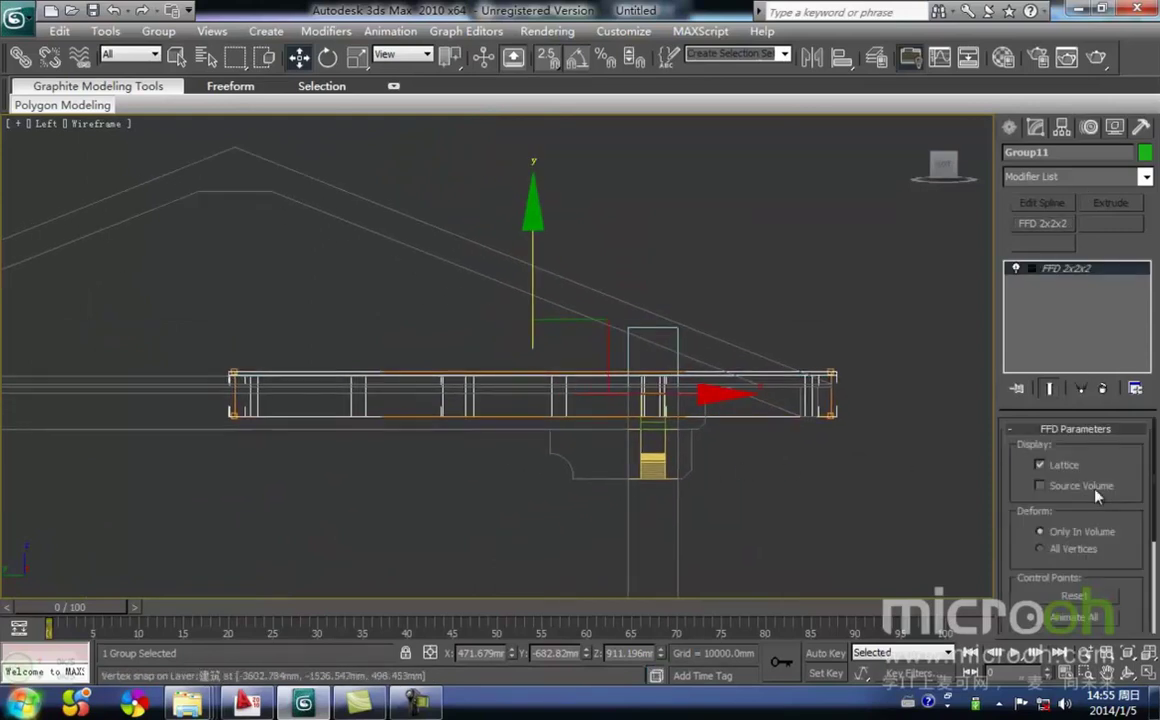
pyautogui.click(1033, 269)
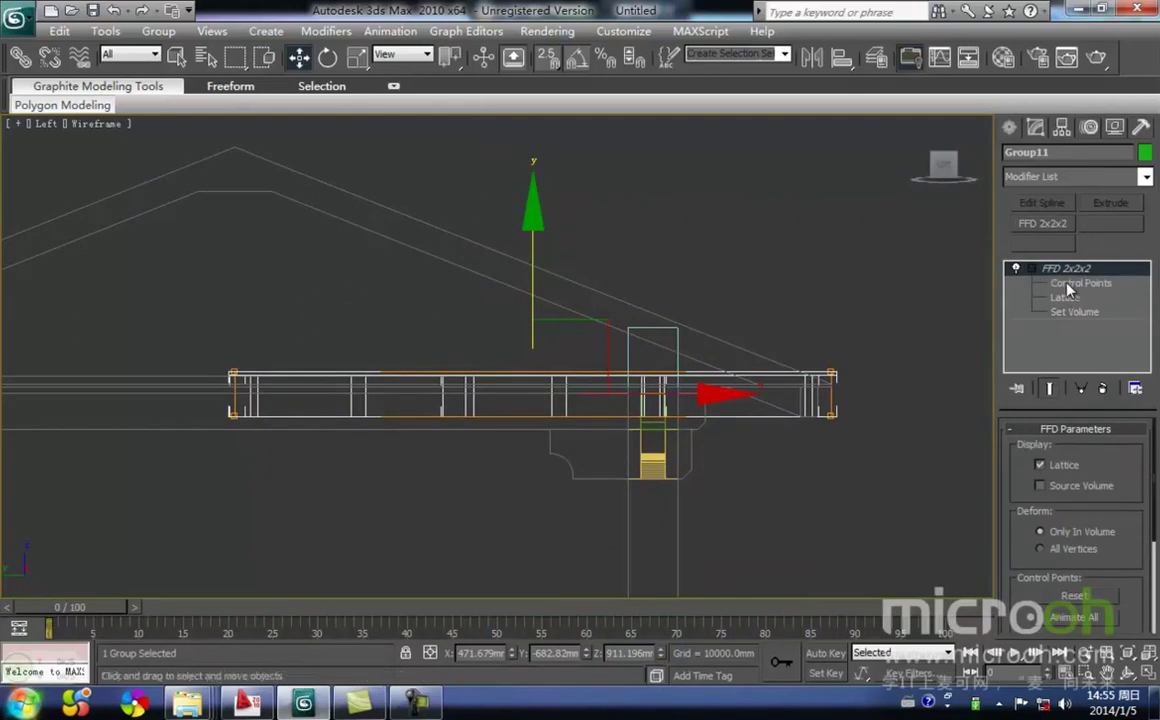
pyautogui.click(1080, 283)
# Select the FFD control points along the roof group's ridge side, at both ends of the lattice.
pyautogui.moveTo(298, 390); pyautogui.dragTo(452, 397, button='middle')
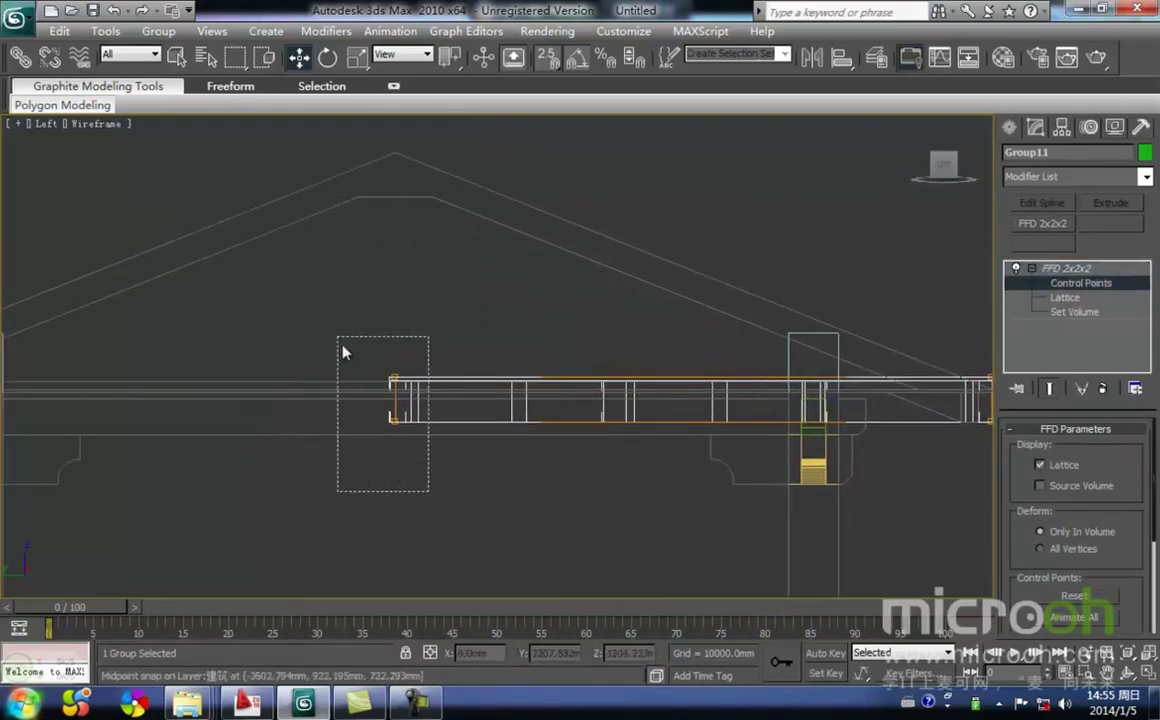
pyautogui.moveTo(418, 465); pyautogui.dragTo(363, 356)
pyautogui.scroll(-4, 413, 461)
pyautogui.keyDown('alt'); pyautogui.moveTo(496, 430); pyautogui.dragTo(321, 482, button='middle'); pyautogui.keyUp('alt')
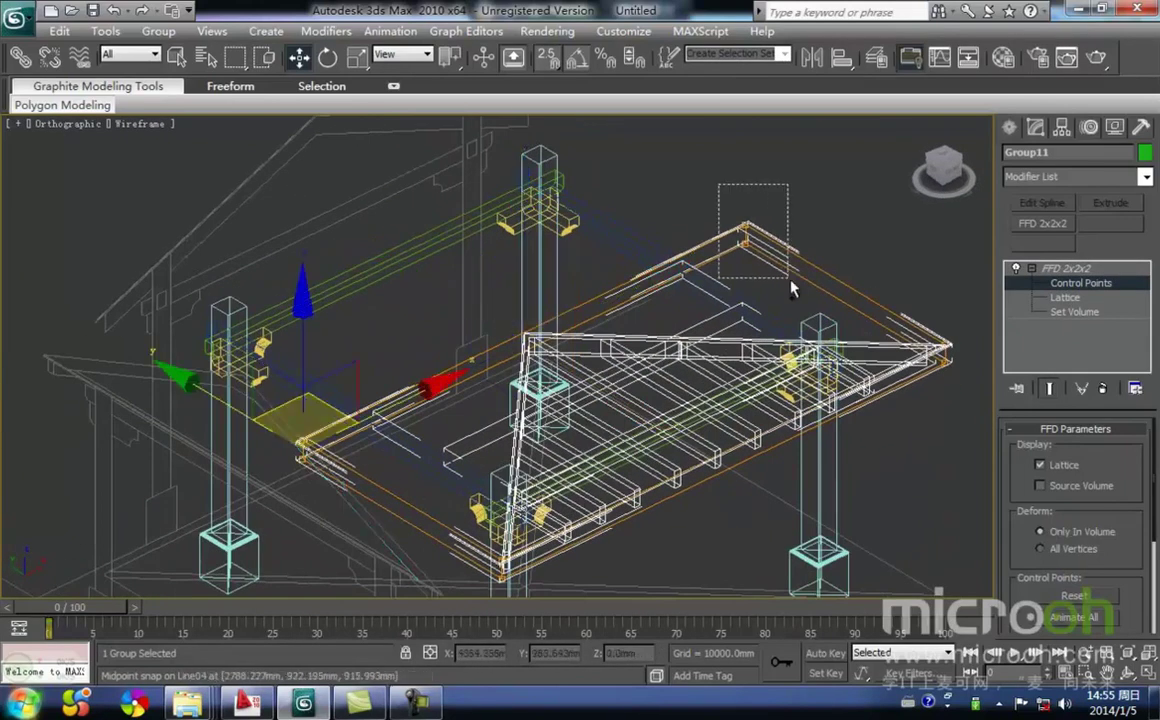
pyautogui.scroll(2, 780, 278)
pyautogui.press('l')
pyautogui.scroll(-3, 557, 276)
pyautogui.moveTo(540, 285); pyautogui.dragTo(606, 290, button='middle')
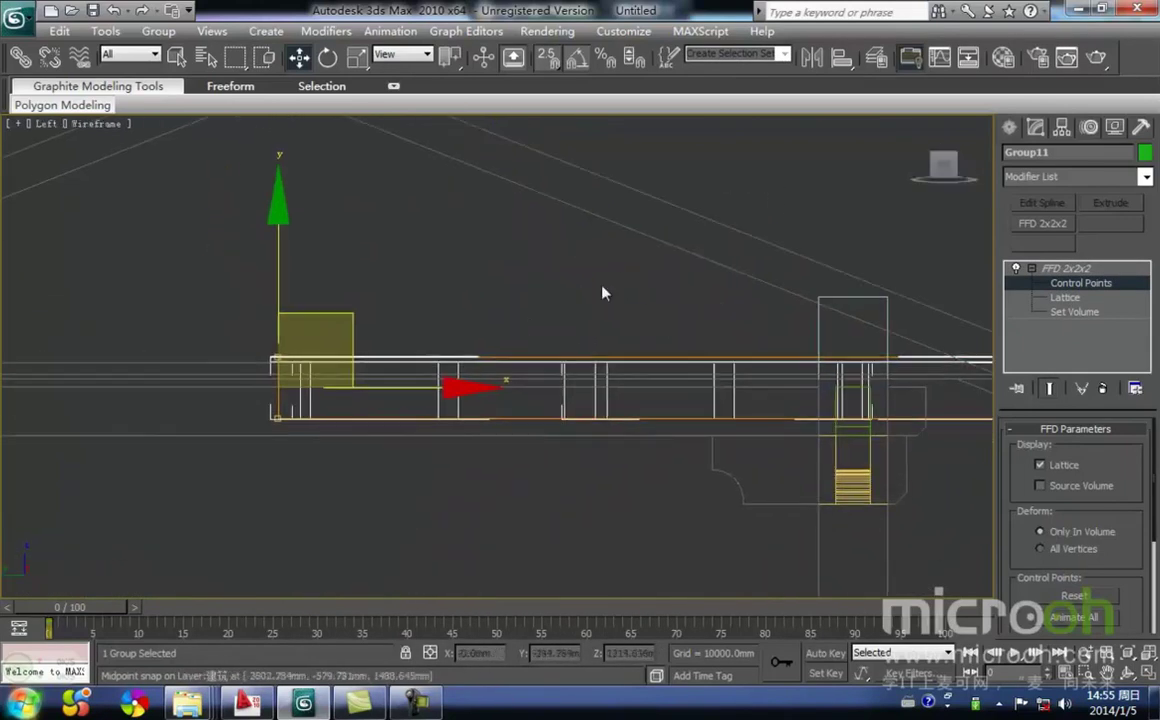
# Raise the ridge-side control points to the apex of the drawn roof in the left elevation, and inspect the slope shaded.
pyautogui.moveTo(220, 238); pyautogui.dragTo(328, 527, button='middle')
pyautogui.moveTo(358, 476); pyautogui.dragTo(357, 303)
pyautogui.scroll(3, 349, 293)
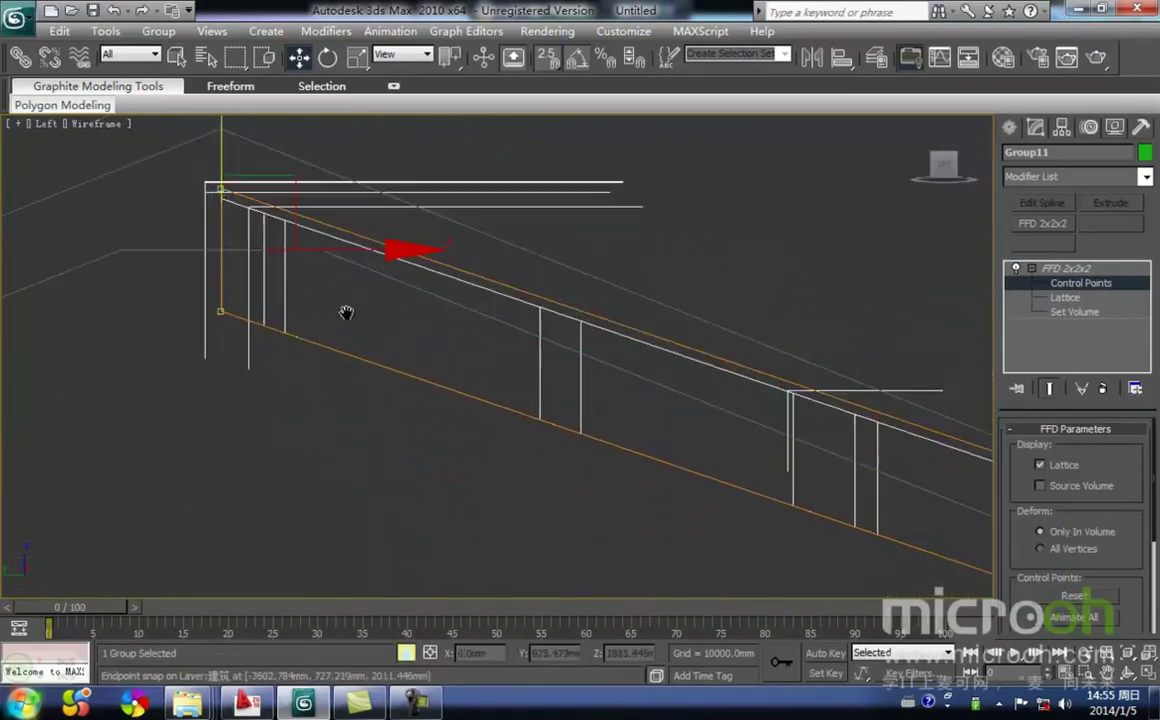
pyautogui.moveTo(349, 293); pyautogui.dragTo(514, 493, button='middle')
pyautogui.moveTo(376, 390); pyautogui.dragTo(380, 337)
pyautogui.scroll(-5, 663, 339)
pyautogui.moveTo(663, 339); pyautogui.dragTo(489, 331, button='middle')
pyautogui.press('space')
pyautogui.scroll(-3, 635, 367)
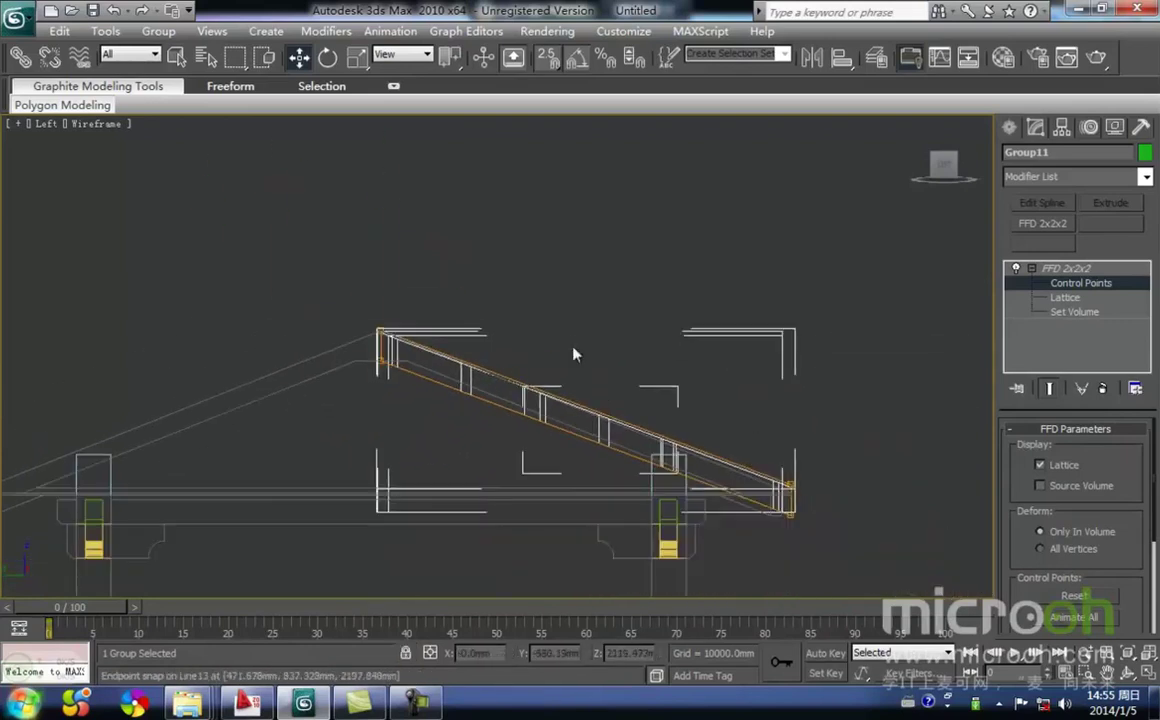
pyautogui.press('F3')
pyautogui.moveTo(590, 370)
pyautogui.keyDown('alt'); pyautogui.mouseDown(button='middle')
pyautogui.moveTo(545, 450)
pyautogui.moveTo(318, 440)
pyautogui.moveTo(262, 458)
pyautogui.moveTo(720, 456)
pyautogui.mouseUp(button='middle'); pyautogui.keyUp('alt')
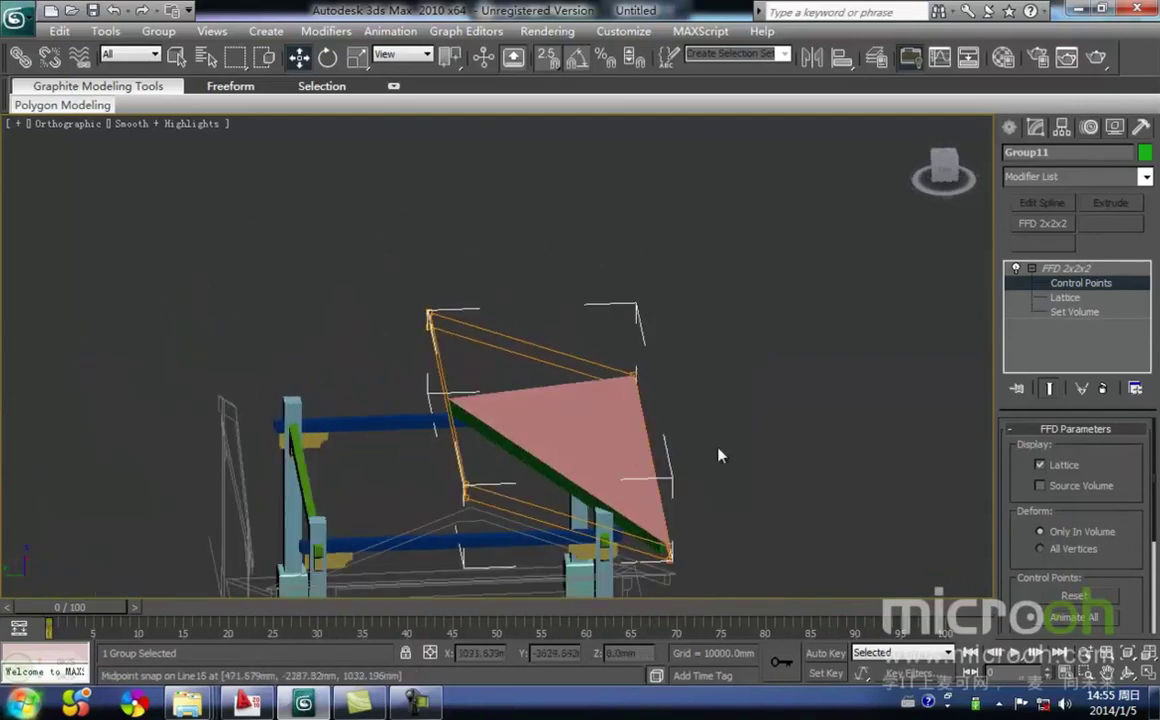
# Finish editing the FFD control points and reselect the sloped roof group in the top wireframe view.
pyautogui.click(1050, 287)
pyautogui.click(789, 370)
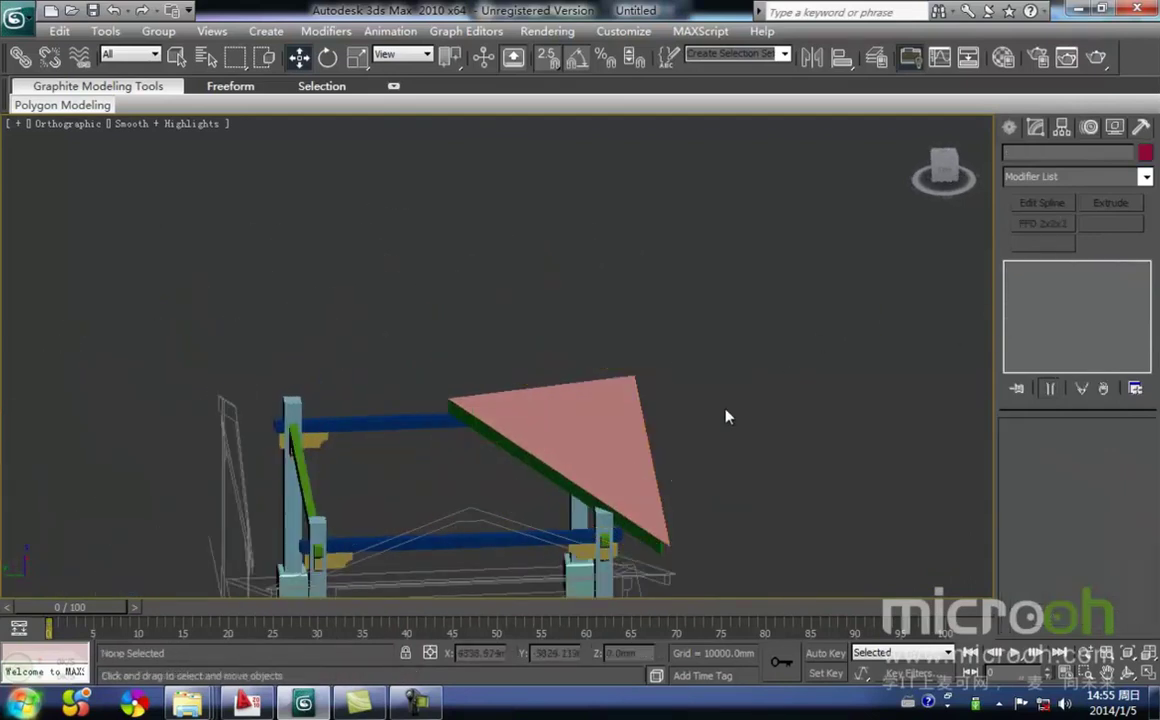
pyautogui.click(539, 427)
pyautogui.press('t')
pyautogui.scroll(-3, 500, 445)
pyautogui.press('F3')
pyautogui.moveTo(514, 392); pyautogui.dragTo(481, 485, button='middle')
pyautogui.click(584, 322)
pyautogui.click(565, 409)
pyautogui.moveTo(565, 409); pyautogui.dragTo(562, 424, button='middle')
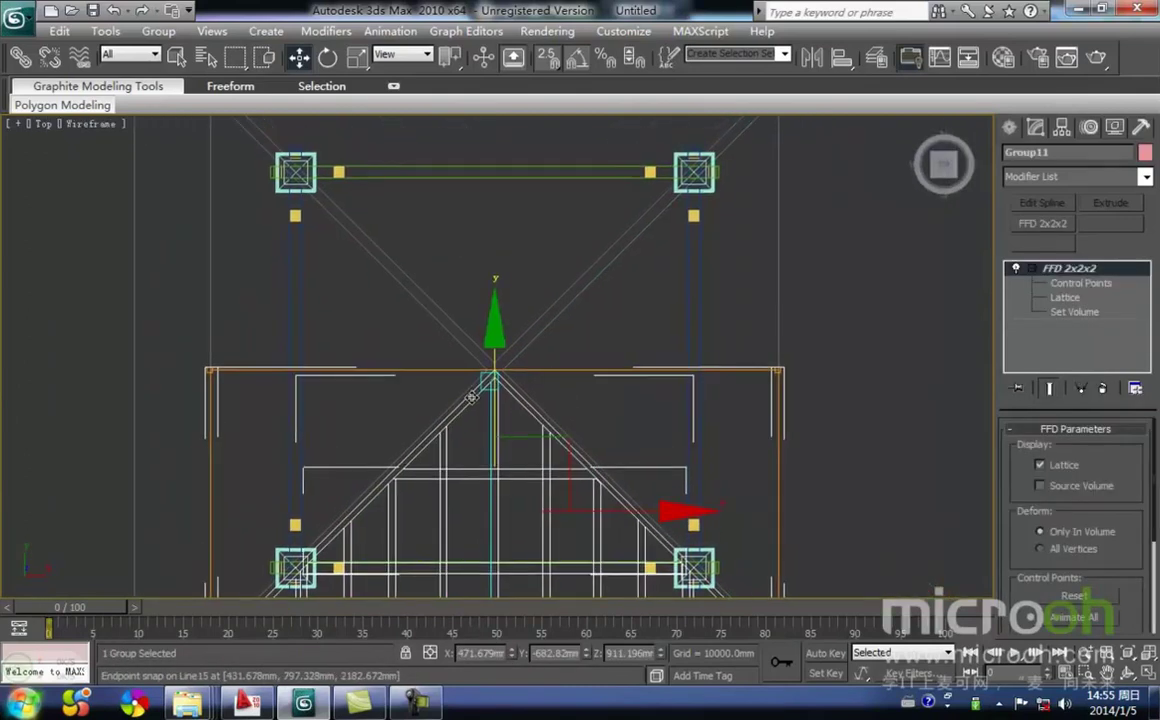
# Mirror the roof group across the Y axis as a copy with 0 mm offset.
pyautogui.click(812, 58)
pyautogui.moveTo(595, 190); pyautogui.dragTo(975, 184)
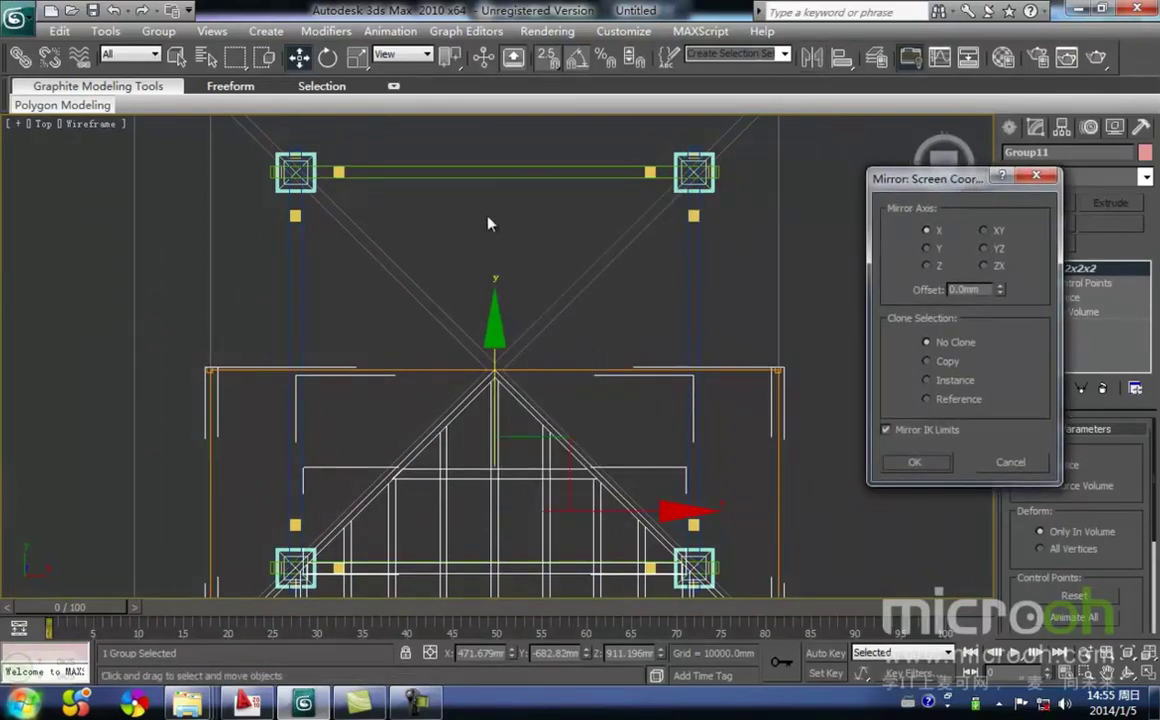
pyautogui.click(926, 248)
pyautogui.click(927, 363)
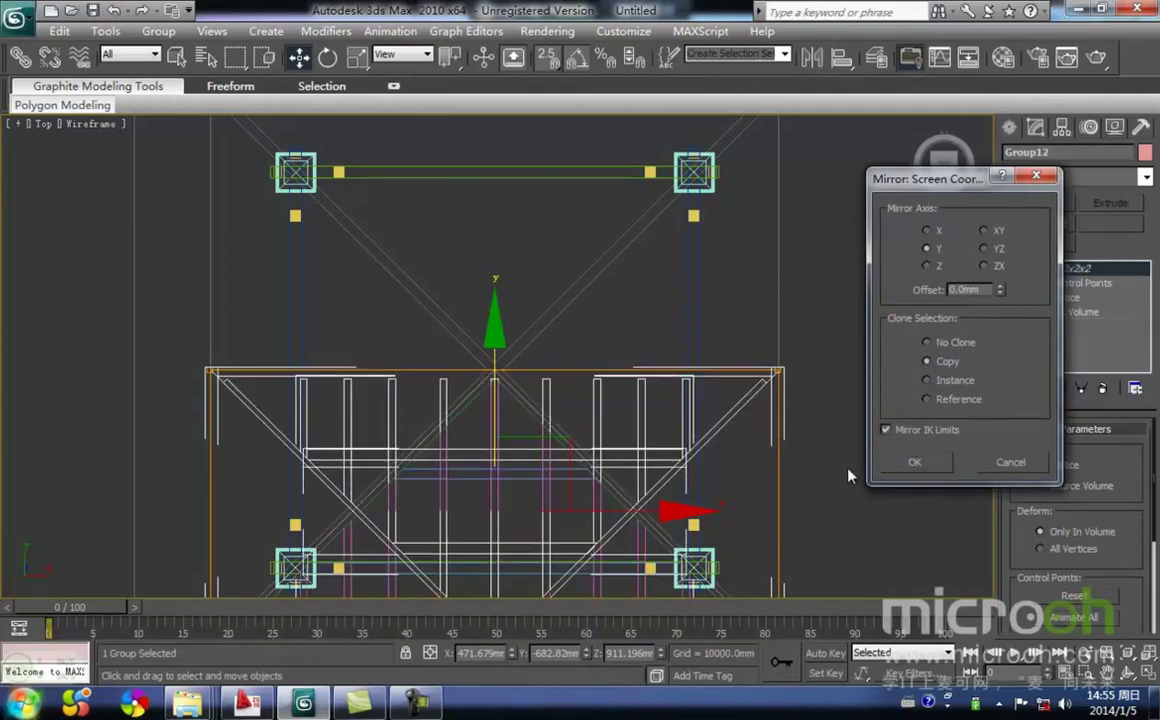
pyautogui.click(914, 463)
# Move the mirrored roof group along Y until its apex meets the original's apex at the pavilion centre.
pyautogui.moveTo(531, 397); pyautogui.dragTo(551, 337, button='middle')
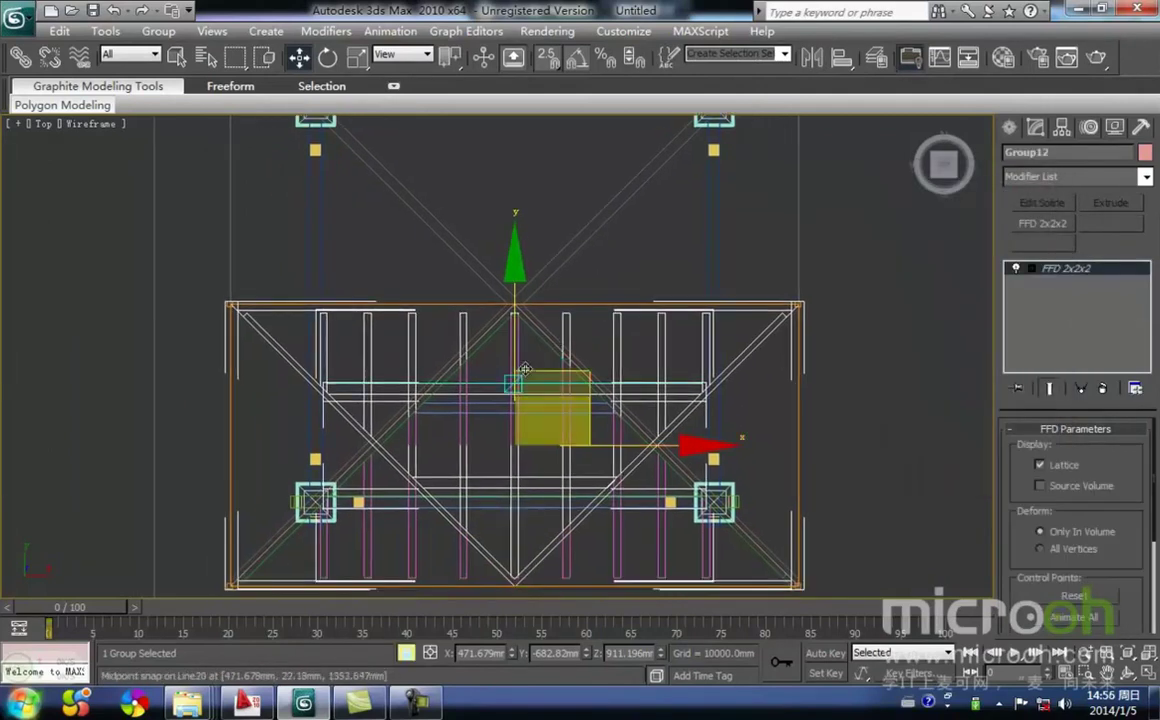
pyautogui.moveTo(513, 380); pyautogui.dragTo(526, 88)
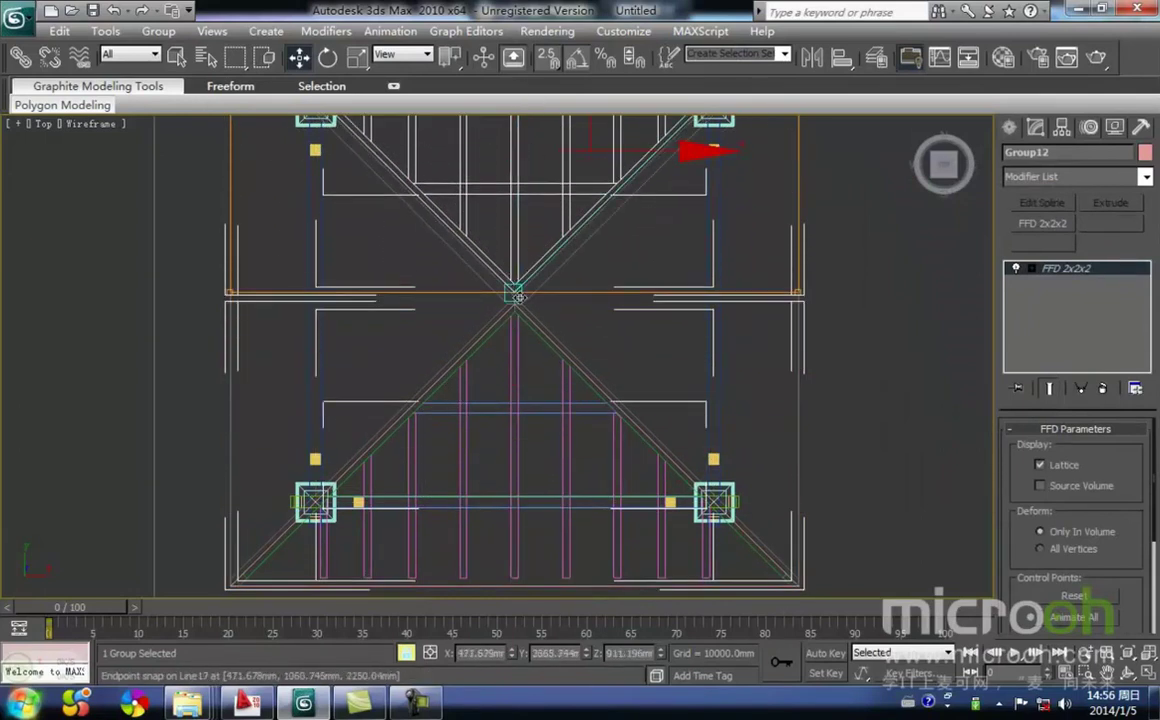
pyautogui.scroll(5, 551, 240)
pyautogui.moveTo(551, 240); pyautogui.dragTo(539, 366, button='middle')
pyautogui.scroll(2, 533, 318)
pyautogui.moveTo(533, 318); pyautogui.dragTo(477, 355, button='middle')
pyautogui.moveTo(485, 320); pyautogui.dragTo(489, 368)
pyautogui.click(588, 401)
pyautogui.scroll(-2, 588, 401)
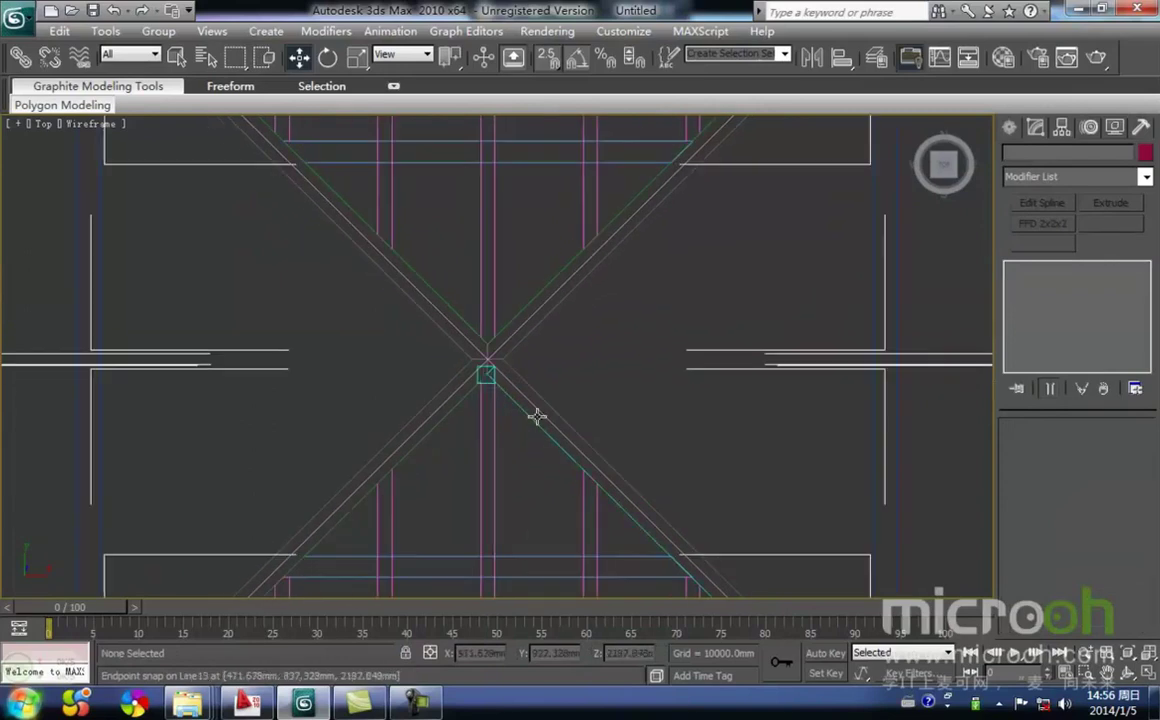
# Select both opposing roof groups and rotate one instanced clone of them a quarter turn about the shared centre to fill the two open sides.
pyautogui.moveTo(530, 454); pyautogui.dragTo(410, 255)
pyautogui.scroll(-1, 455, 335)
pyautogui.moveTo(470, 368); pyautogui.dragTo(478, 322, button='middle')
pyautogui.scroll(-1, 488, 348)
pyautogui.moveTo(518, 383); pyautogui.dragTo(510, 383, button='middle')
pyautogui.press('e')
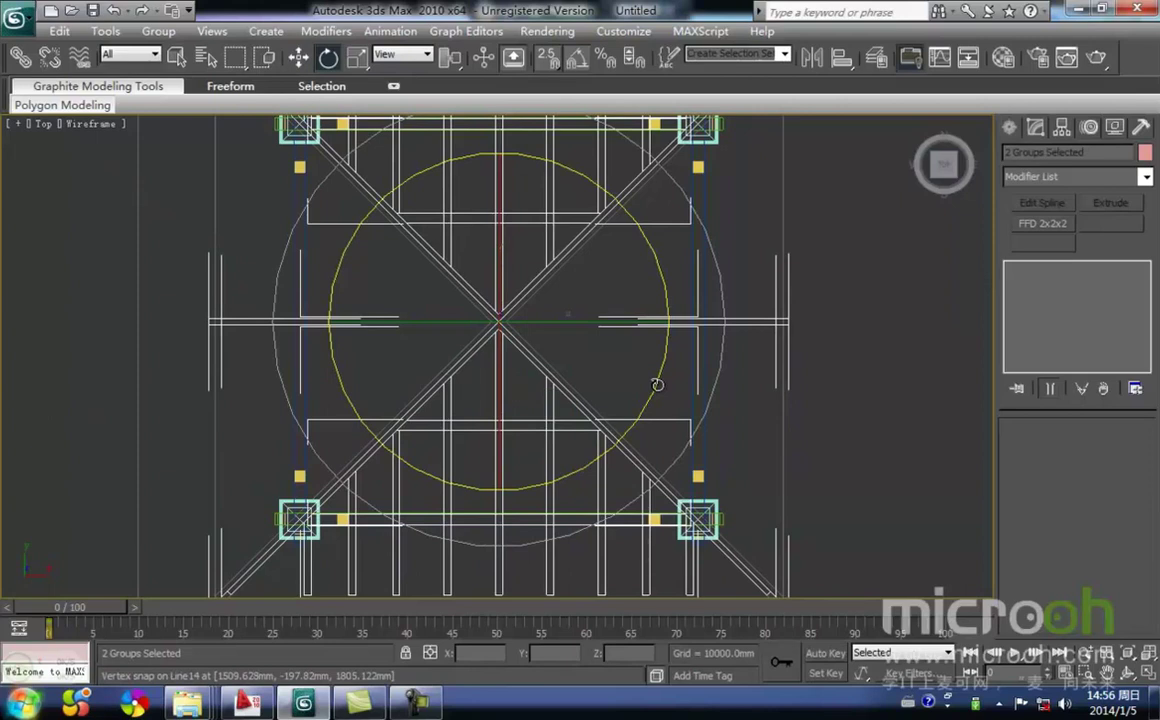
pyautogui.moveTo(422, 320)
pyautogui.mouseDown(button='middle')
pyautogui.moveTo(408, 409)
pyautogui.moveTo(380, 409)
pyautogui.mouseUp(button='middle')
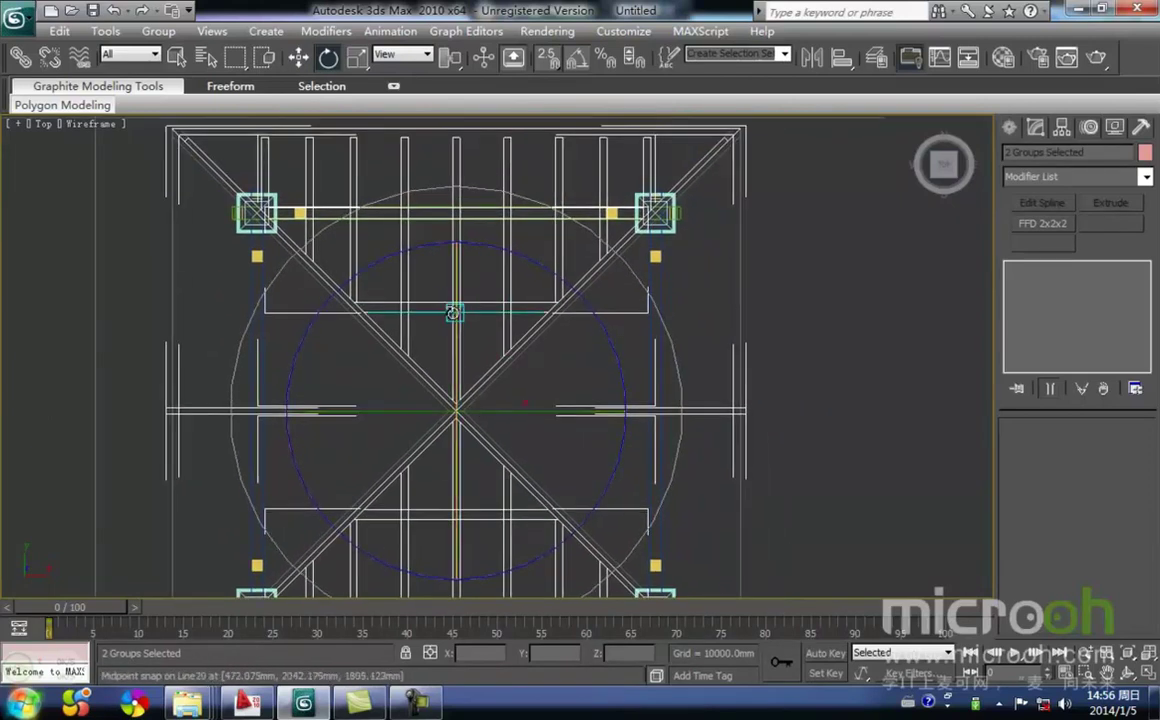
pyautogui.moveTo(453, 313); pyautogui.dragTo(469, 239, button='middle')
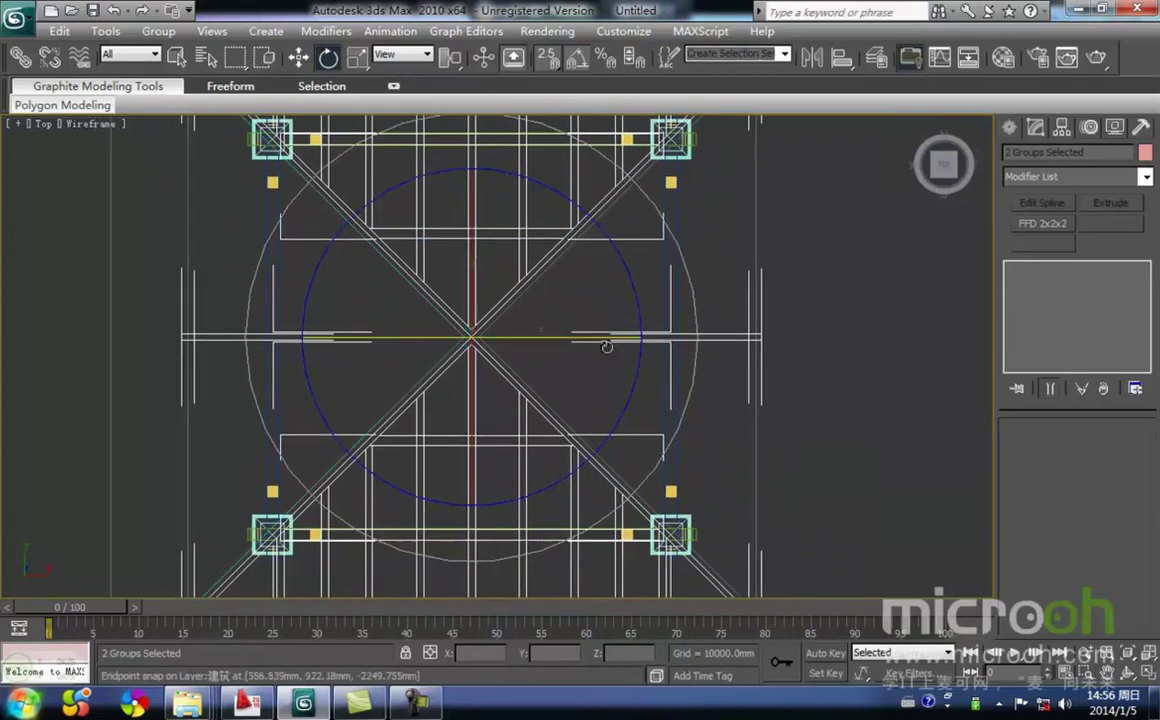
pyautogui.moveTo(540, 315); pyautogui.dragTo(456, 350, button='middle')
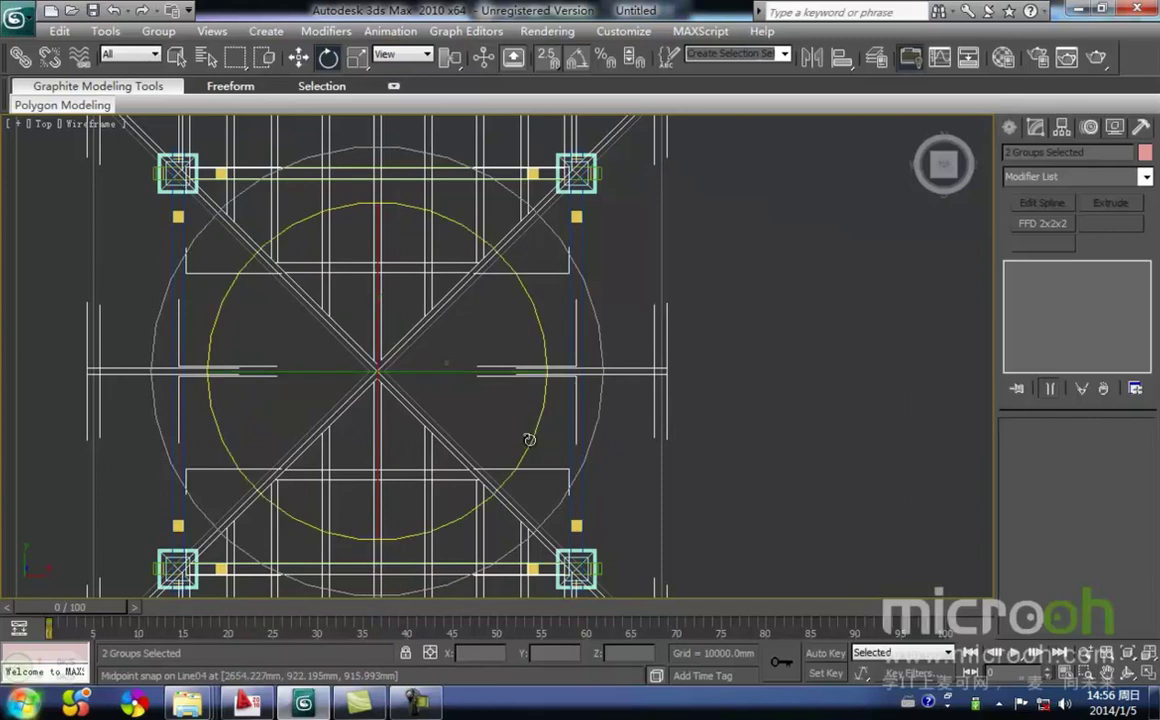
pyautogui.moveTo(424, 405); pyautogui.dragTo(497, 379, button='middle')
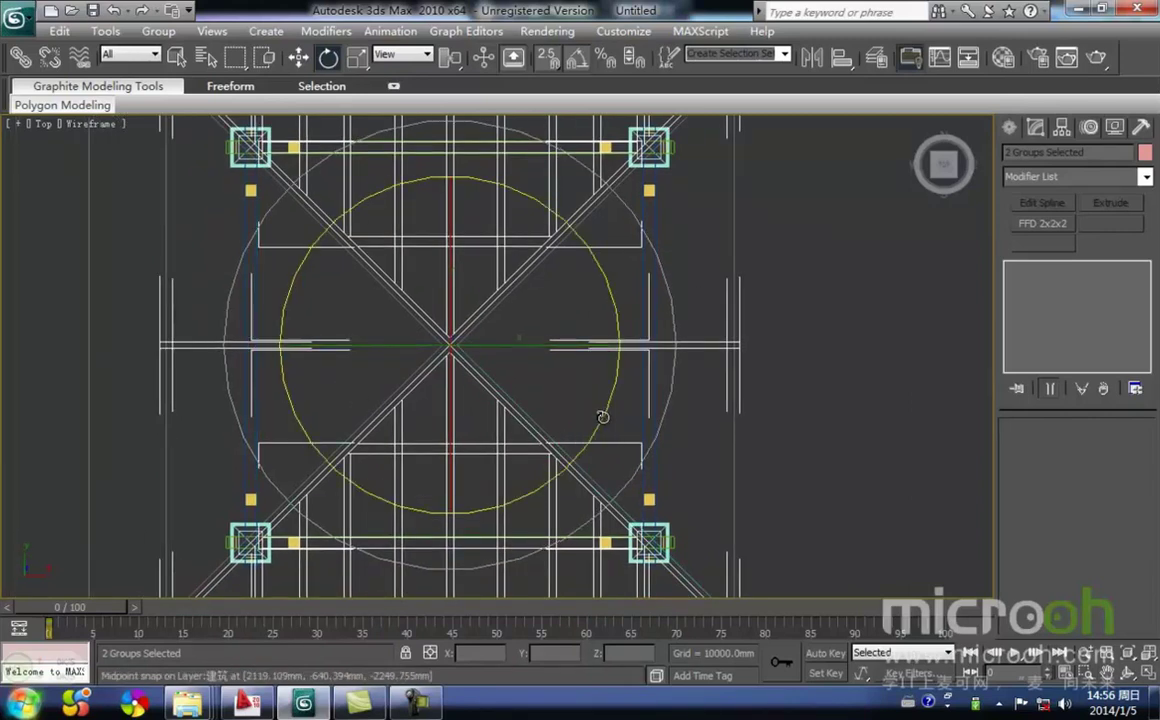
pyautogui.moveTo(601, 416); pyautogui.dragTo(601, 410)
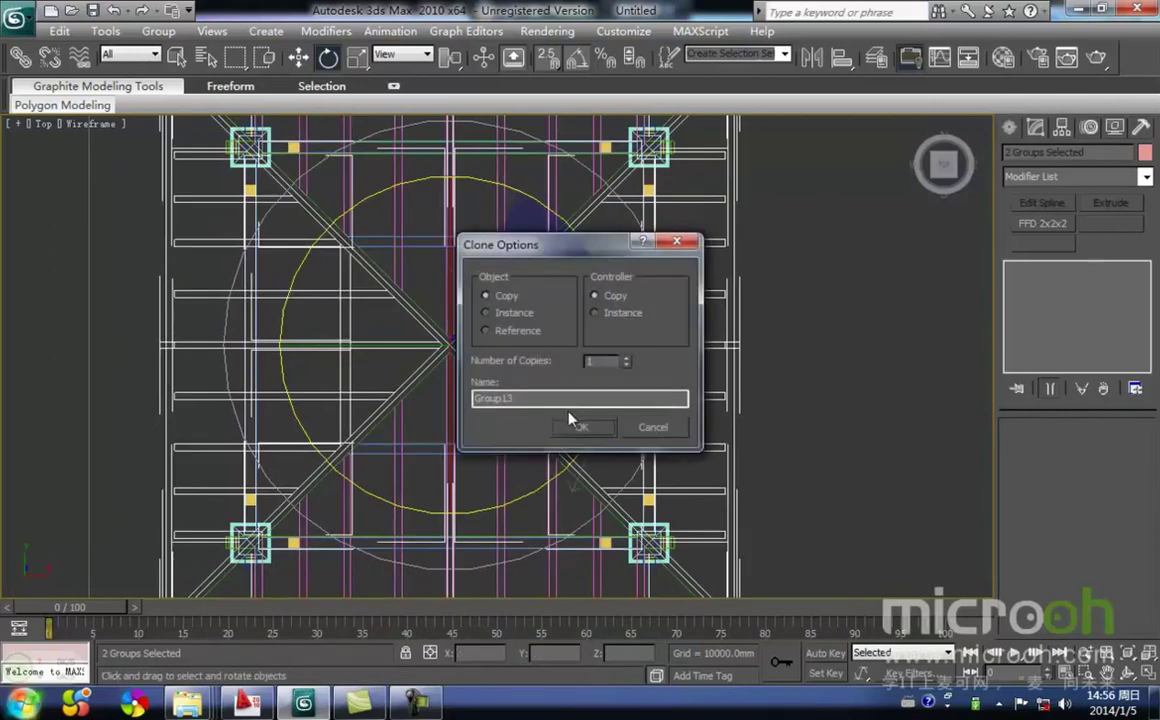
pyautogui.click(487, 313)
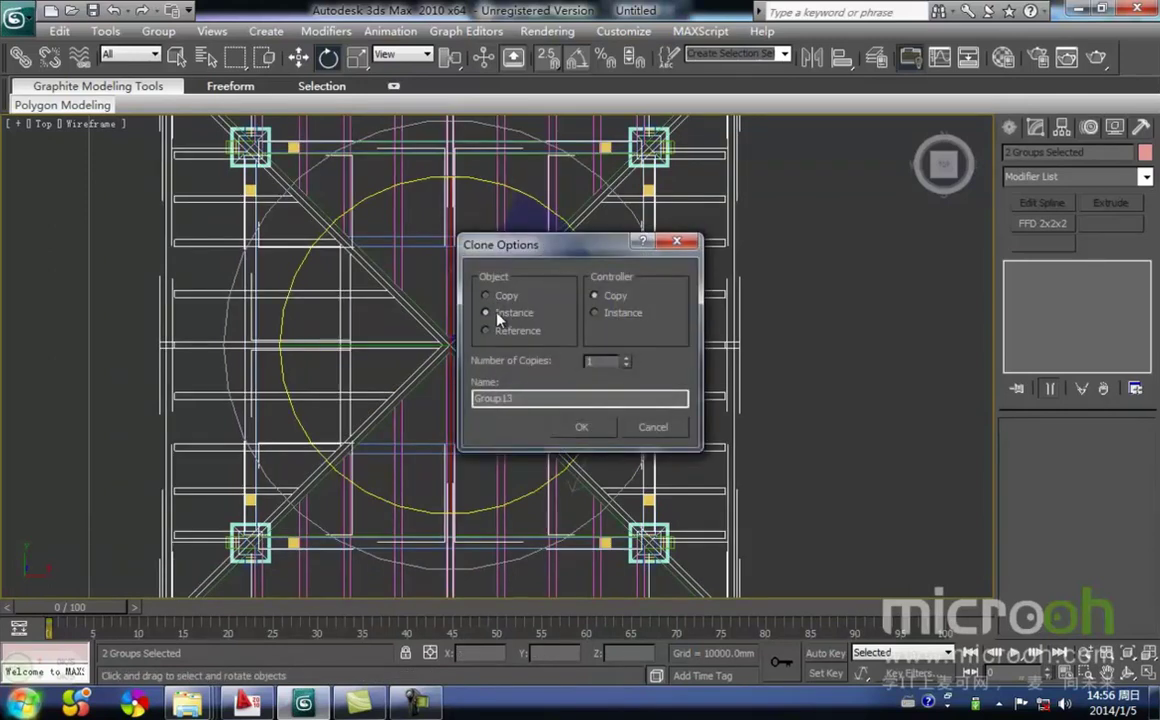
pyautogui.click(582, 428)
# Examine the four-sided roof shaded, checking the centre joint, the outer slopes and the rafters from underneath.
pyautogui.scroll(4, 467, 361)
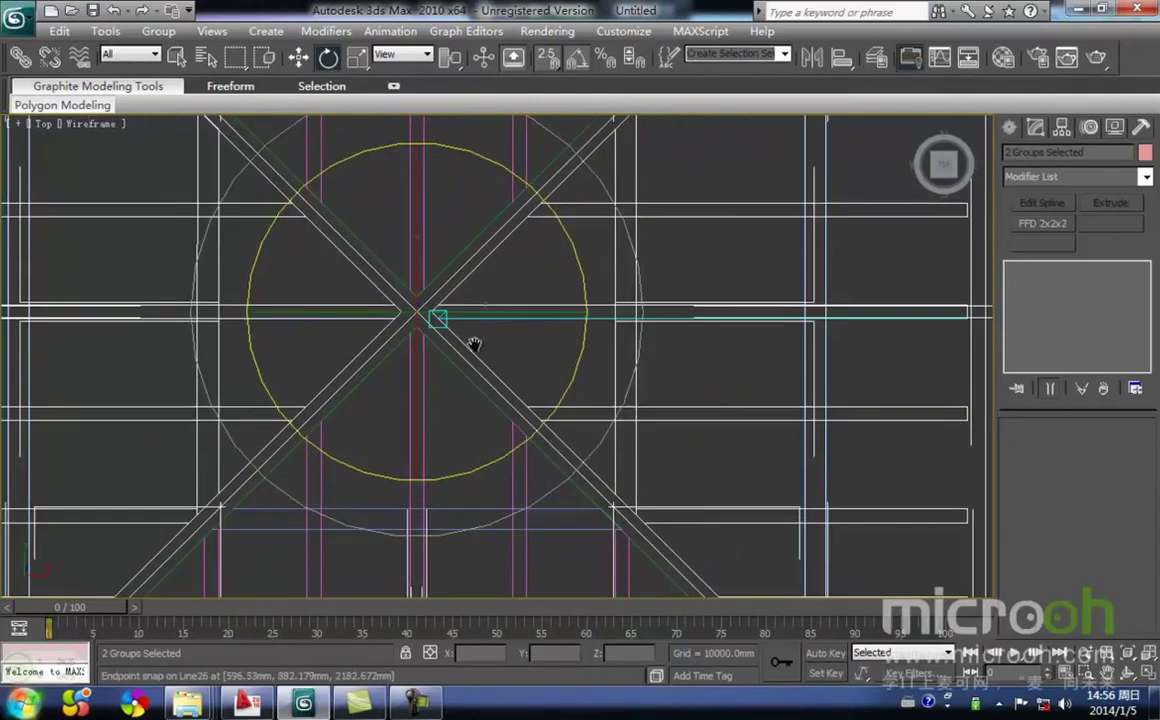
pyautogui.moveTo(474, 345); pyautogui.dragTo(475, 372, button='middle')
pyautogui.press('F3')
pyautogui.scroll(-5, 464, 372)
pyautogui.keyDown('alt'); pyautogui.moveTo(593, 456); pyautogui.dragTo(680, 450, button='middle'); pyautogui.keyUp('alt')
pyautogui.click(708, 468)
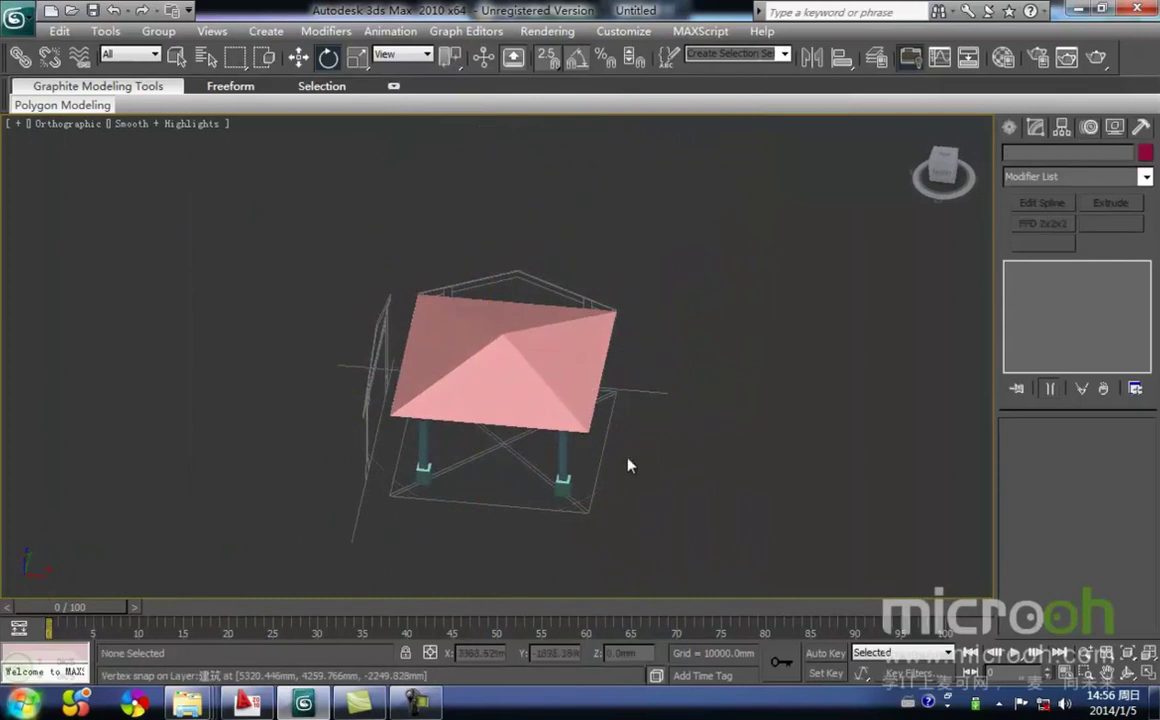
pyautogui.keyDown('alt'); pyautogui.moveTo(610, 468); pyautogui.dragTo(537, 228, button='middle'); pyautogui.keyUp('alt')
pyautogui.scroll(10, 458, 440)
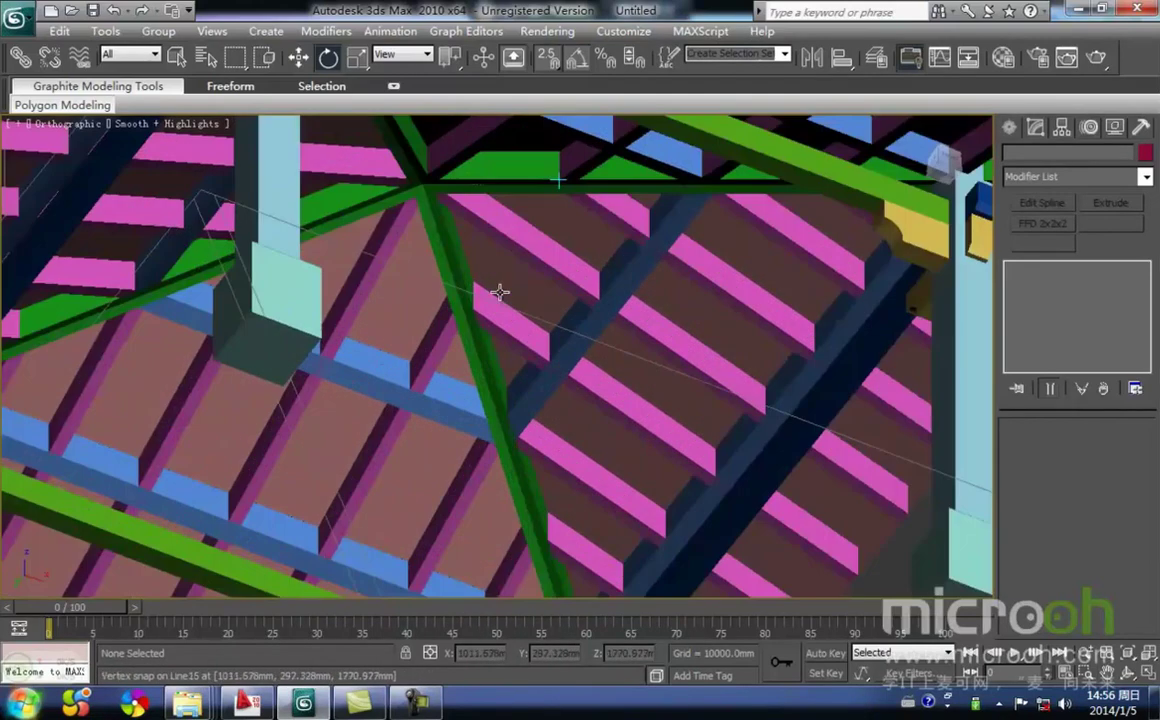
pyautogui.scroll(-10, 500, 296)
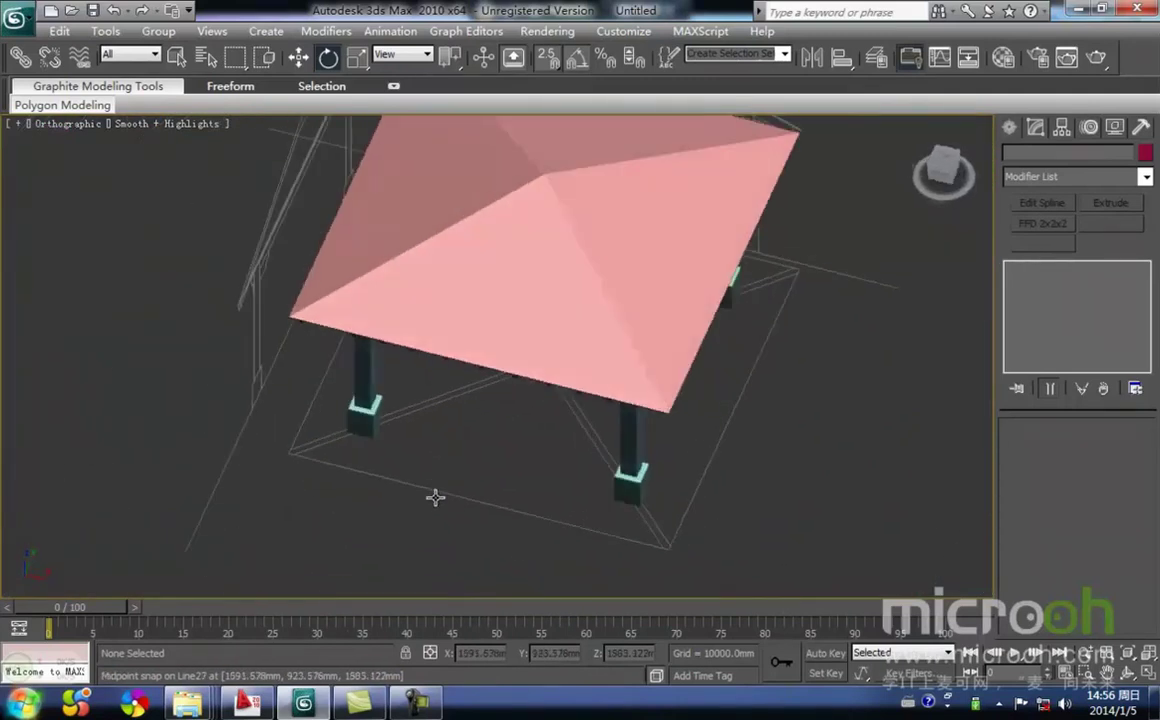